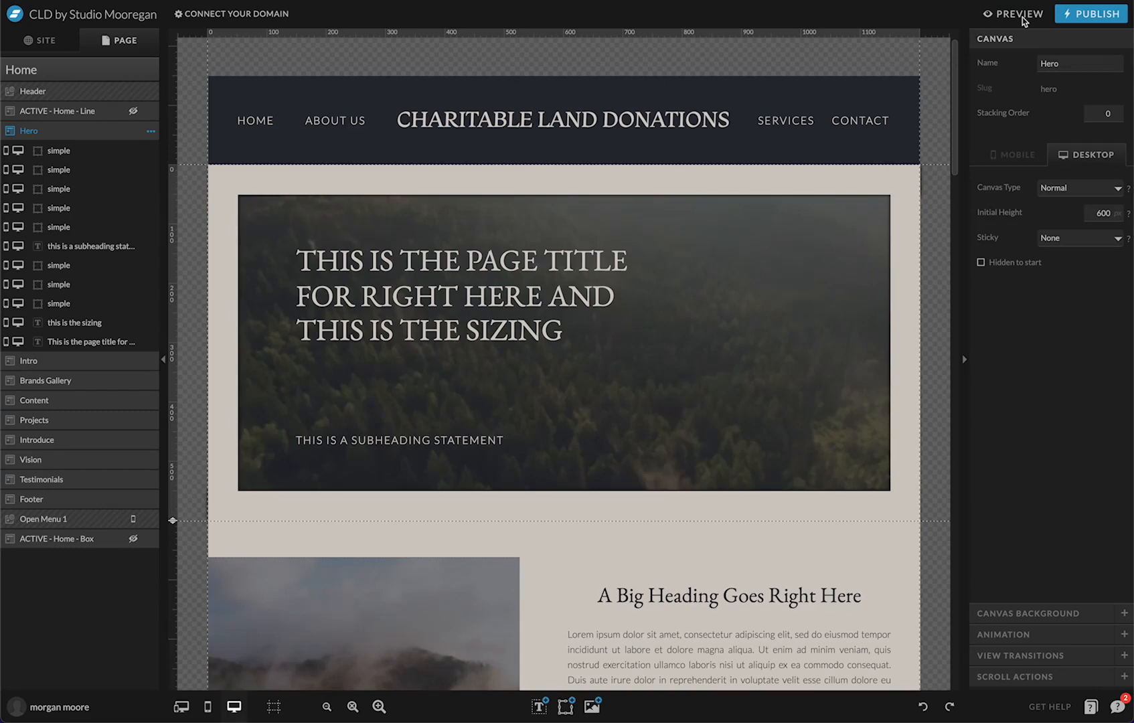
# Preview the site in desktop layout, moving between the About Us and Home pages
pyautogui.click(1022, 19)
pyautogui.click(613, 678)
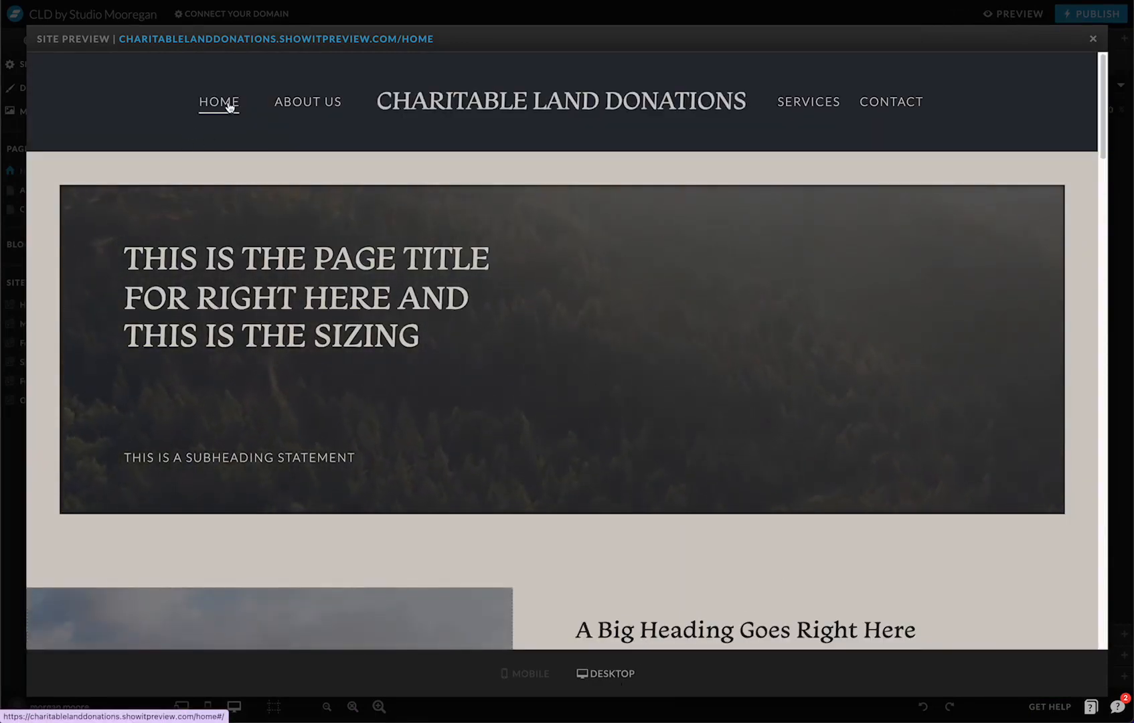
pyautogui.click(316, 104)
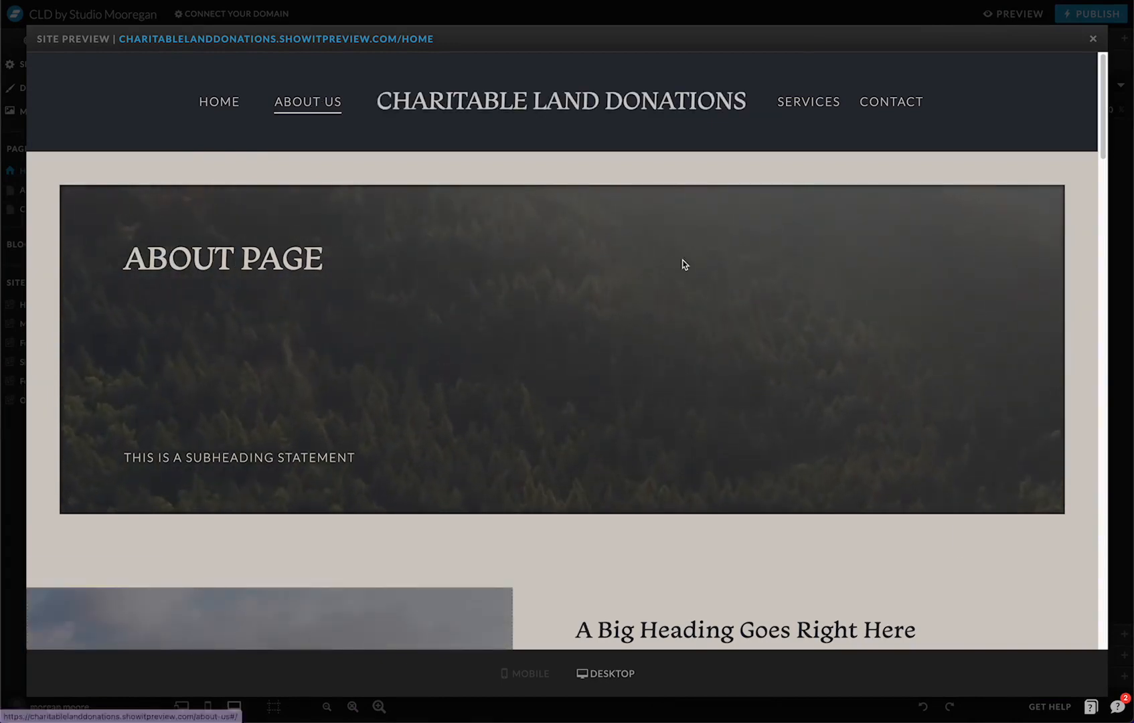
pyautogui.scroll(-10, 182, 282)
pyautogui.scroll(10, 195, 298)
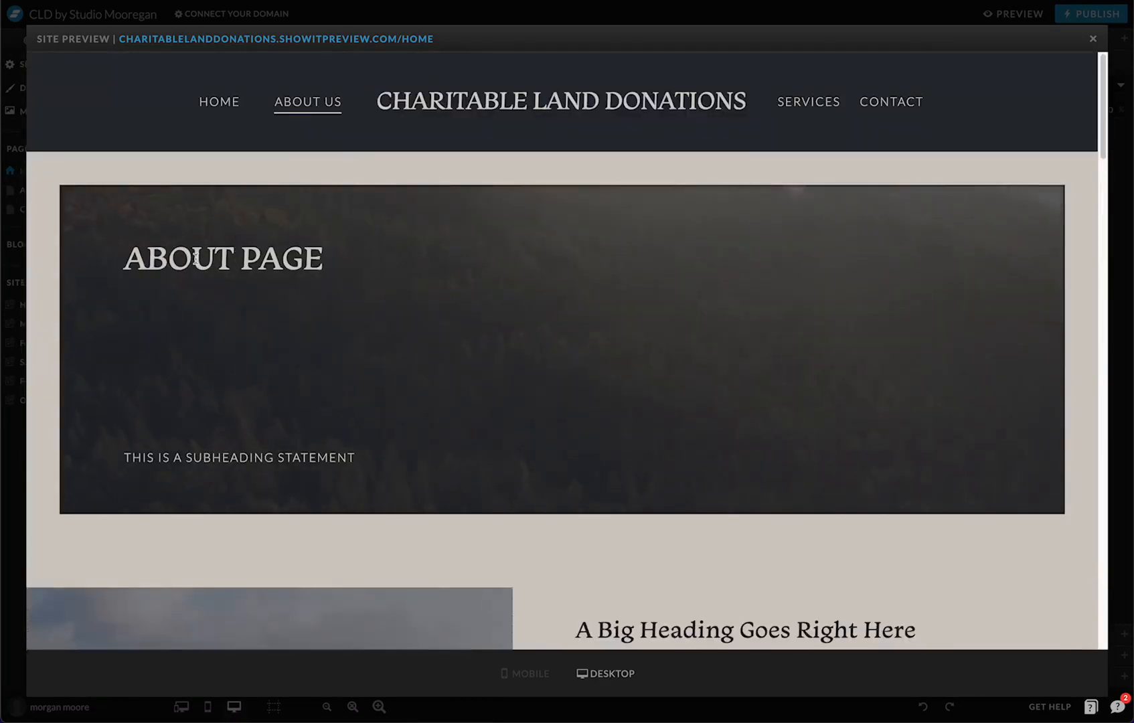
pyautogui.click(234, 108)
pyautogui.click(303, 105)
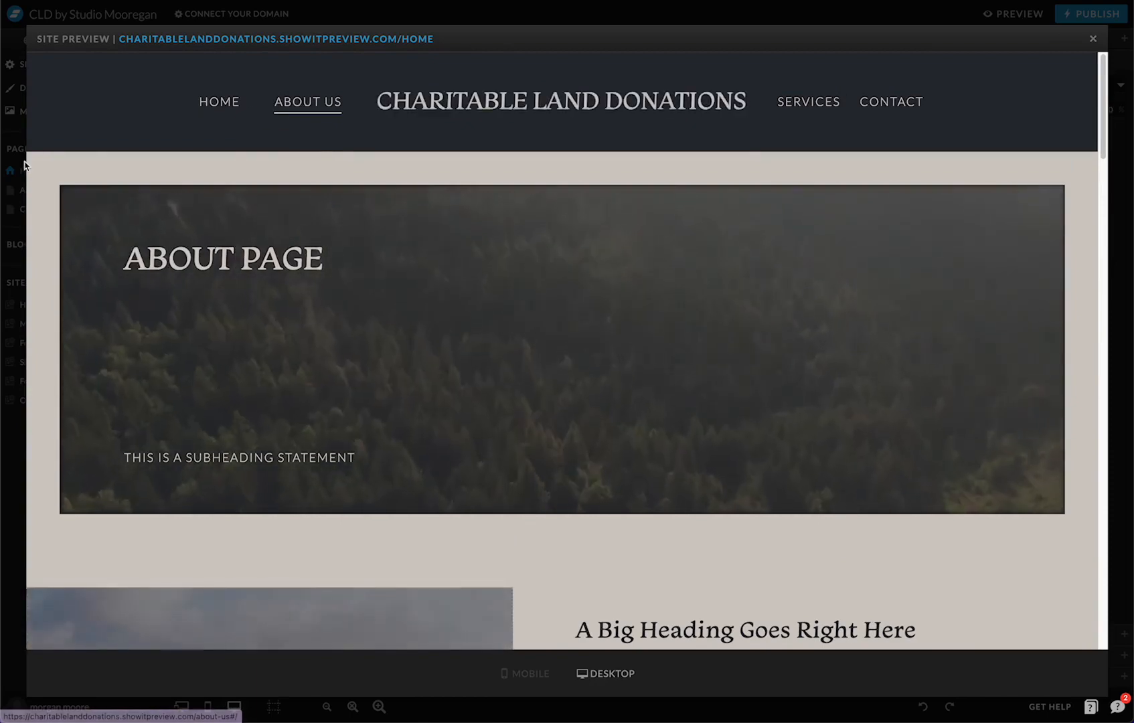
# Close the preview and select the ACTIVE - Home - Line canvas to show its settings
pyautogui.click(1093, 41)
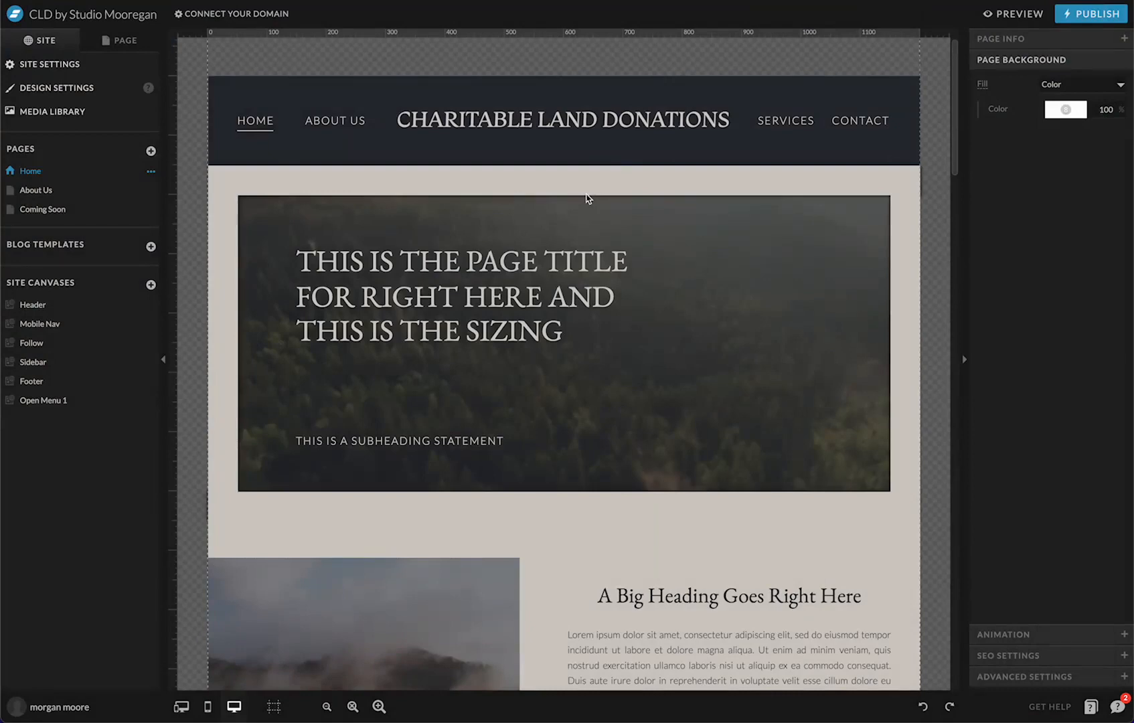
pyautogui.moveTo(534, 104)
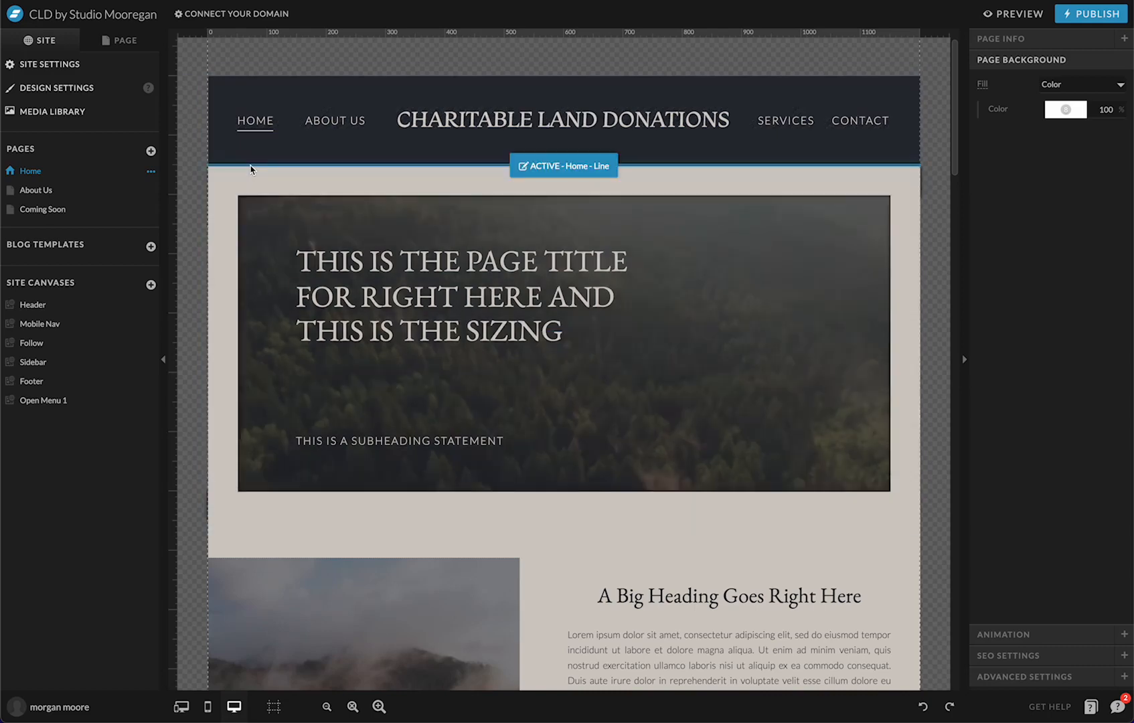
pyautogui.click(251, 167)
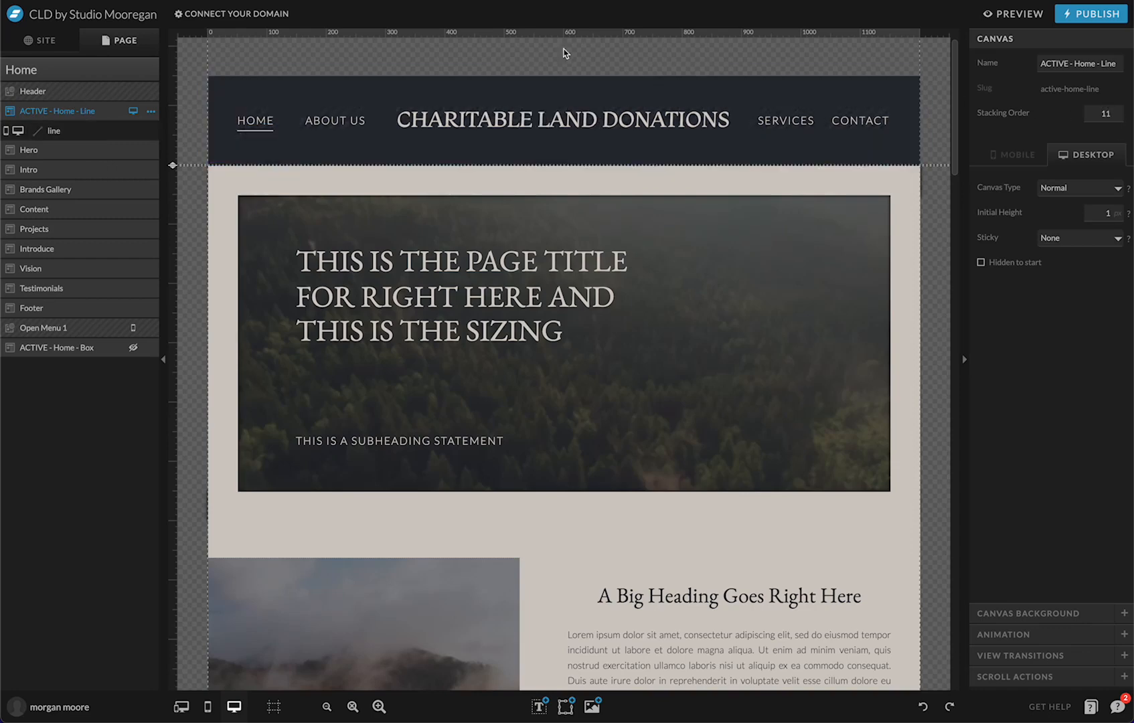
pyautogui.click(610, 100)
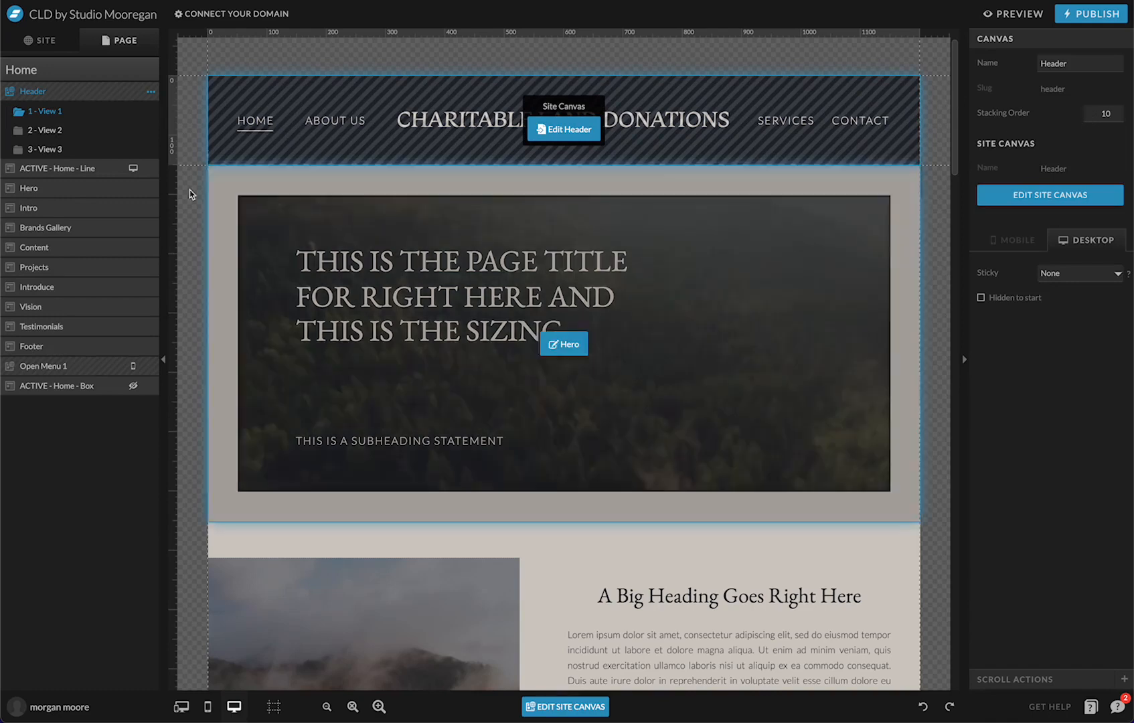
pyautogui.click(97, 177)
pyautogui.moveTo(173, 76); pyautogui.dragTo(175, 290)
pyautogui.scroll(2, 255, 211)
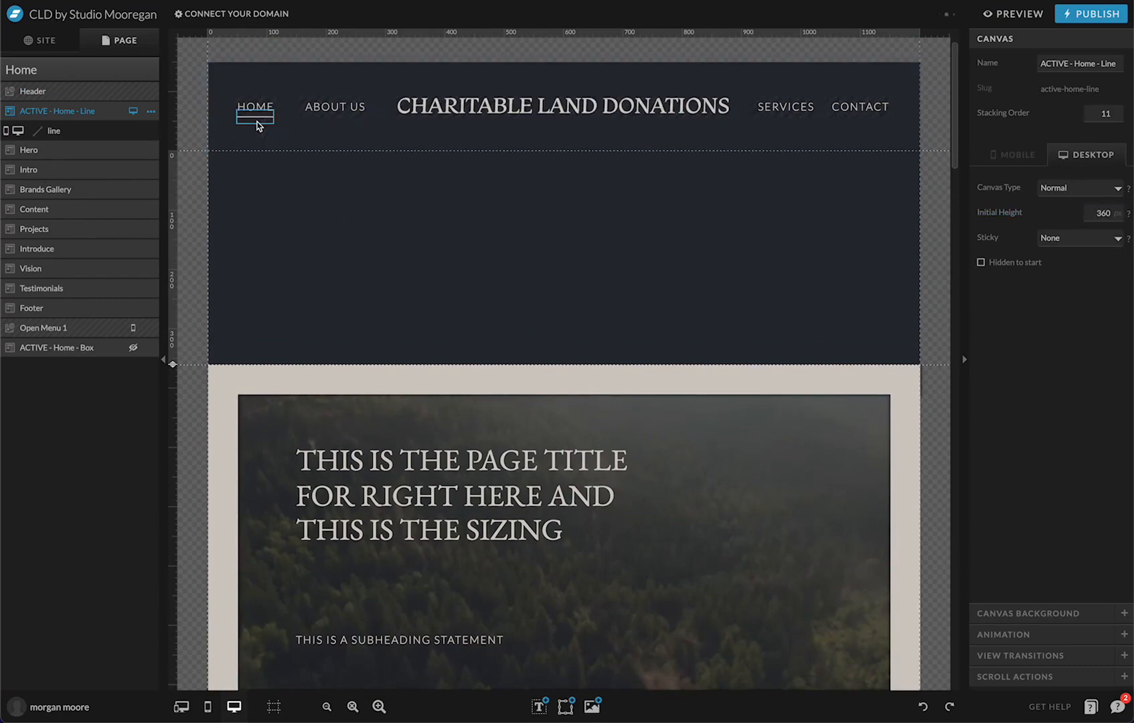
pyautogui.moveTo(254, 119)
pyautogui.mouseDown()
pyautogui.moveTo(260, 208)
pyautogui.moveTo(253, 121)
pyautogui.mouseUp()
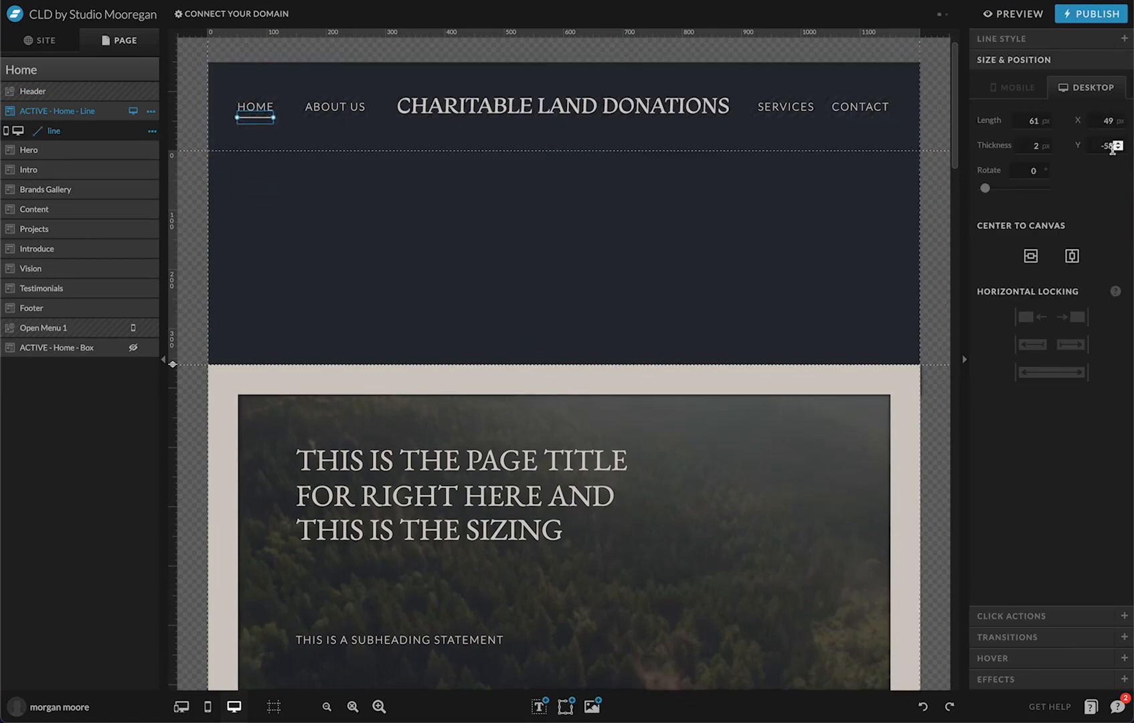
pyautogui.click(587, 309)
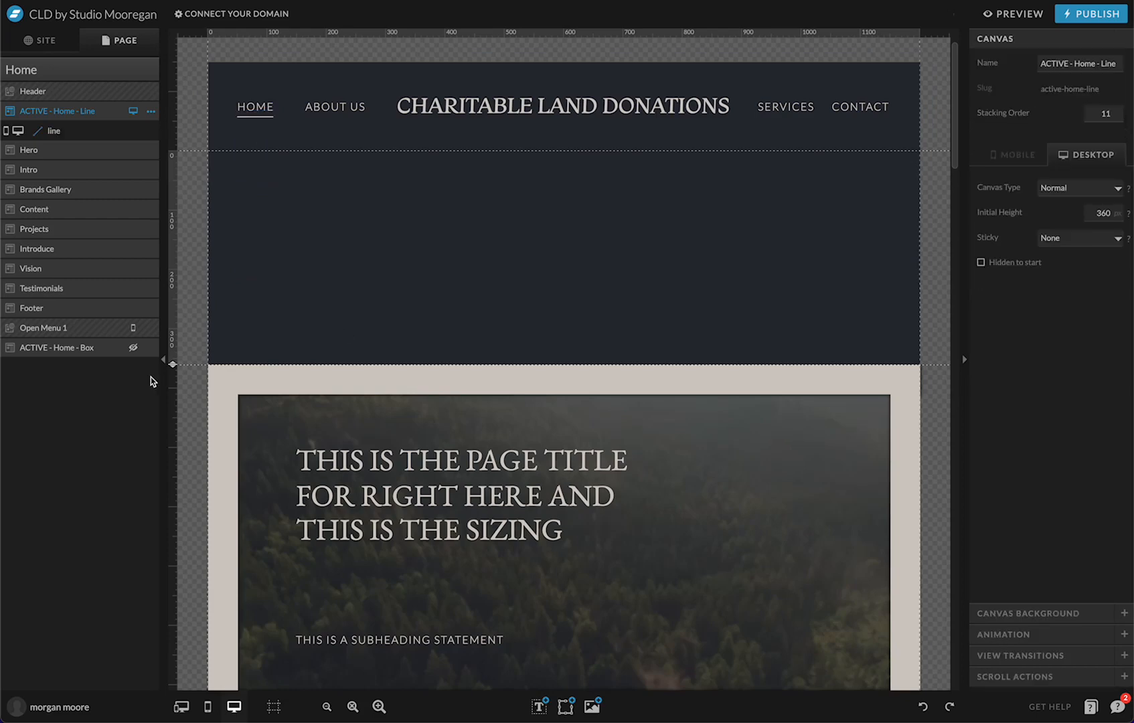
pyautogui.moveTo(173, 362); pyautogui.dragTo(173, 120)
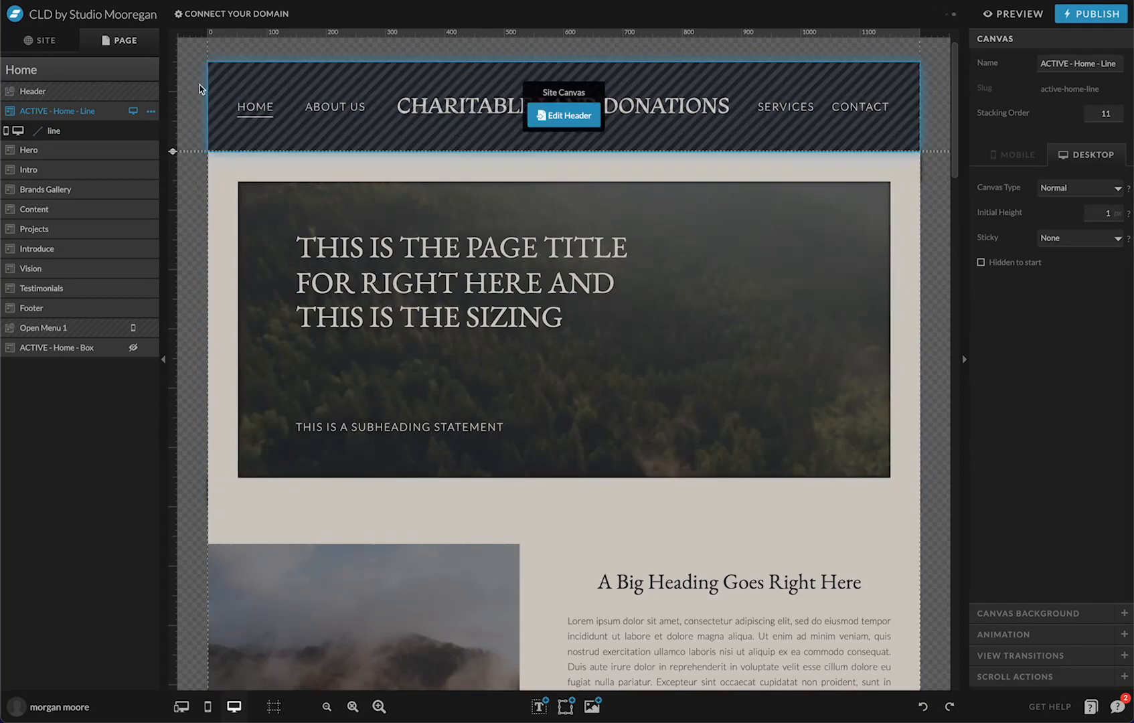
# On the About Us page, select the underline beneath ABOUT US and edit its Y position
pyautogui.click(41, 41)
pyautogui.click(52, 190)
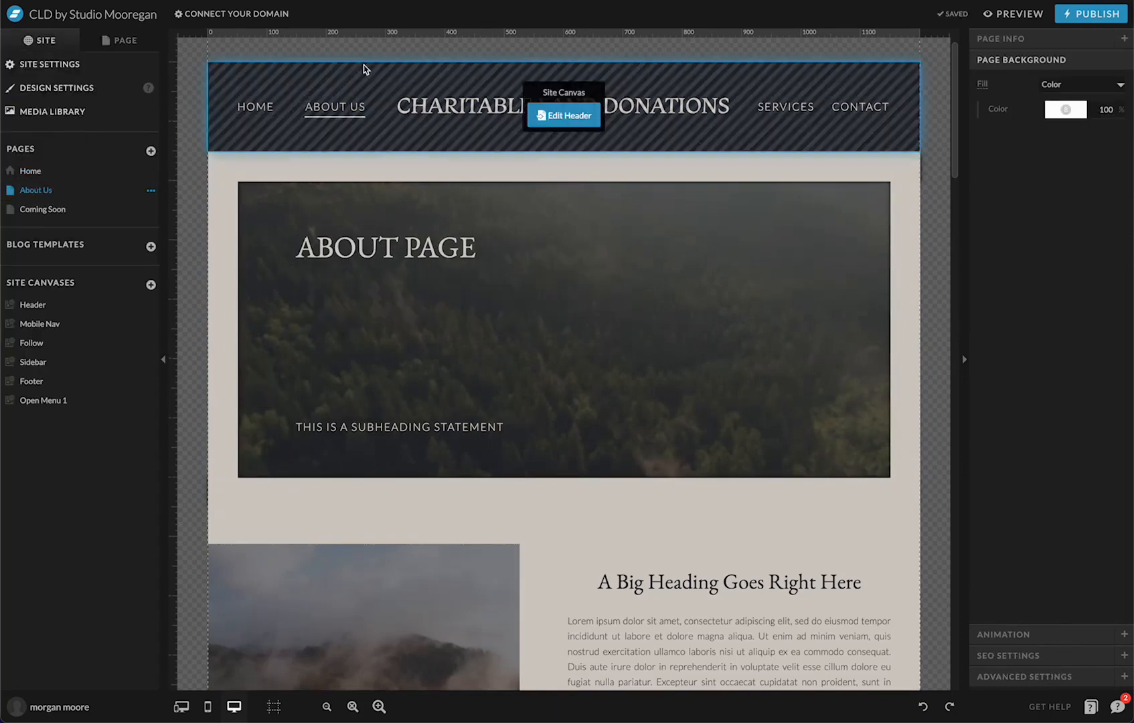
pyautogui.click(115, 41)
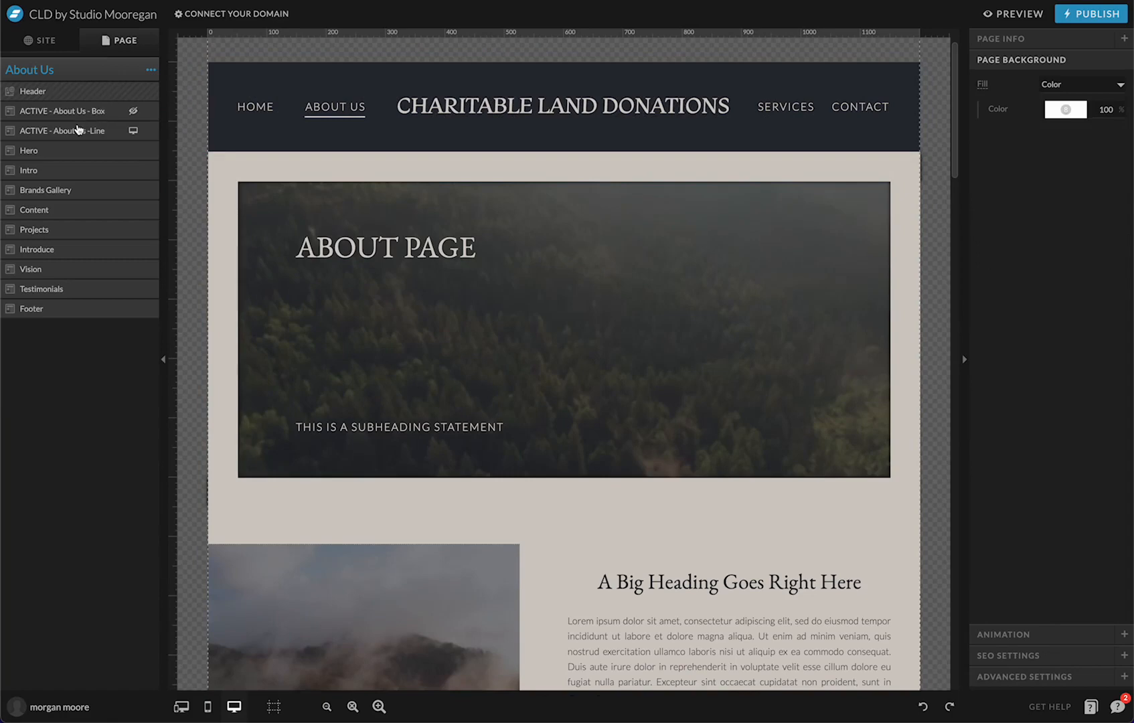
pyautogui.click(97, 132)
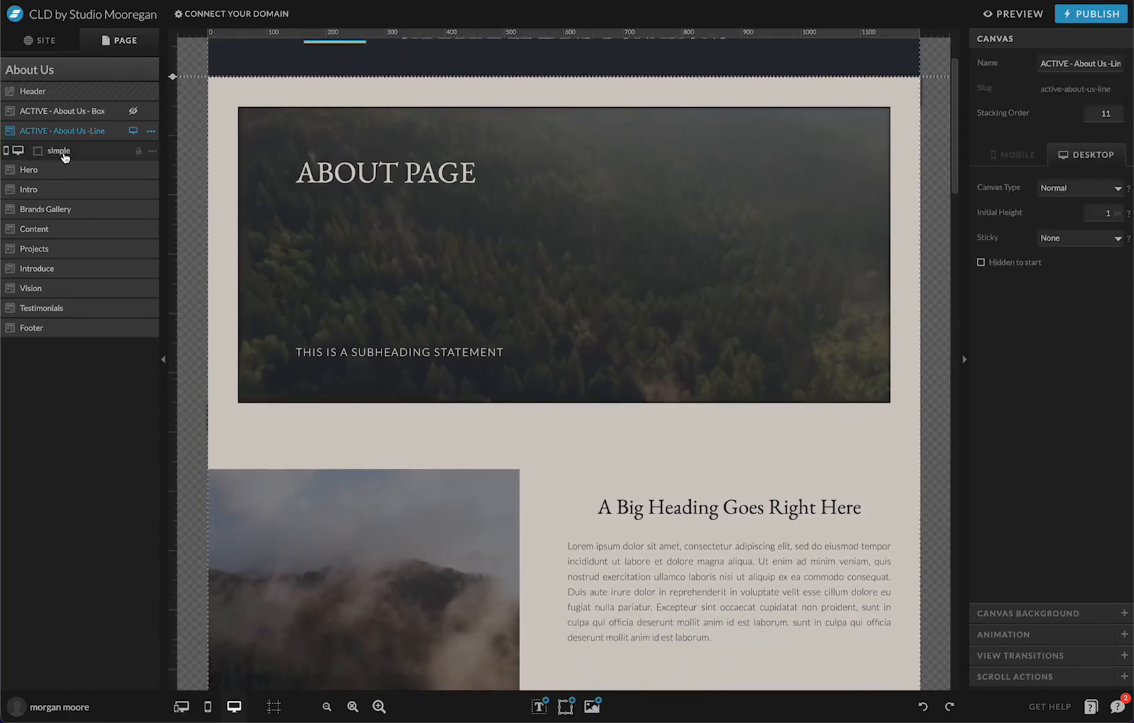
pyautogui.click(64, 156)
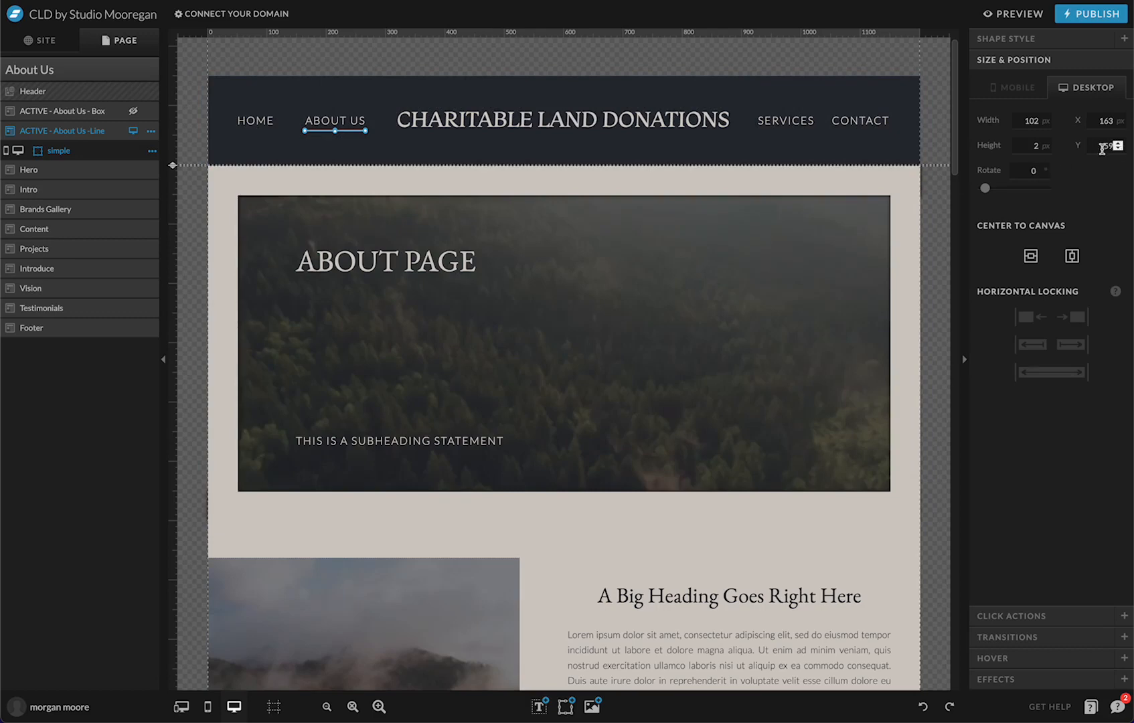
pyautogui.click(1101, 145)
# Preview the site, visiting About Us and then Home, and close the preview
pyautogui.click(1016, 20)
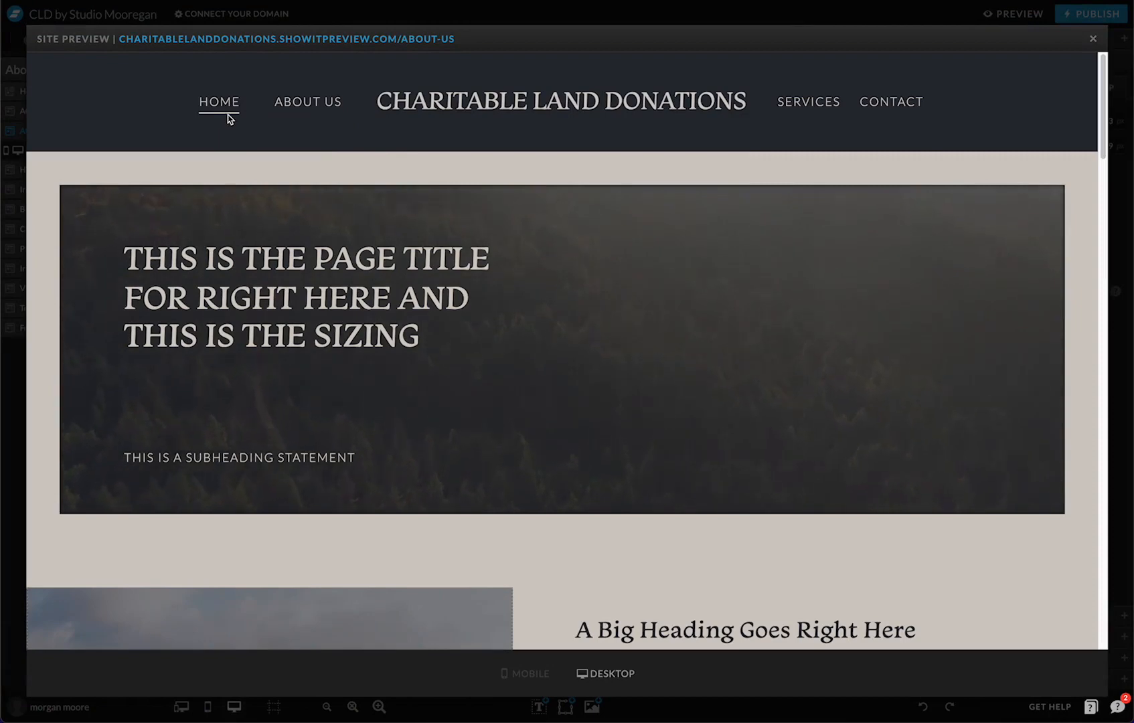
pyautogui.click(298, 107)
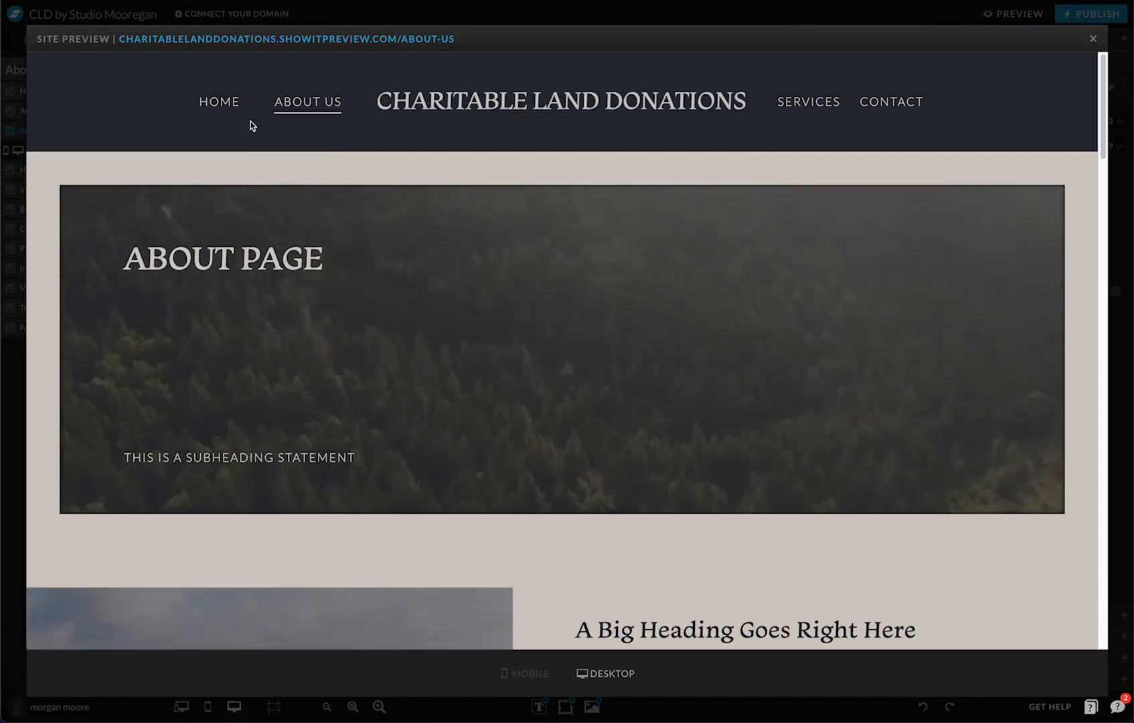
pyautogui.click(220, 105)
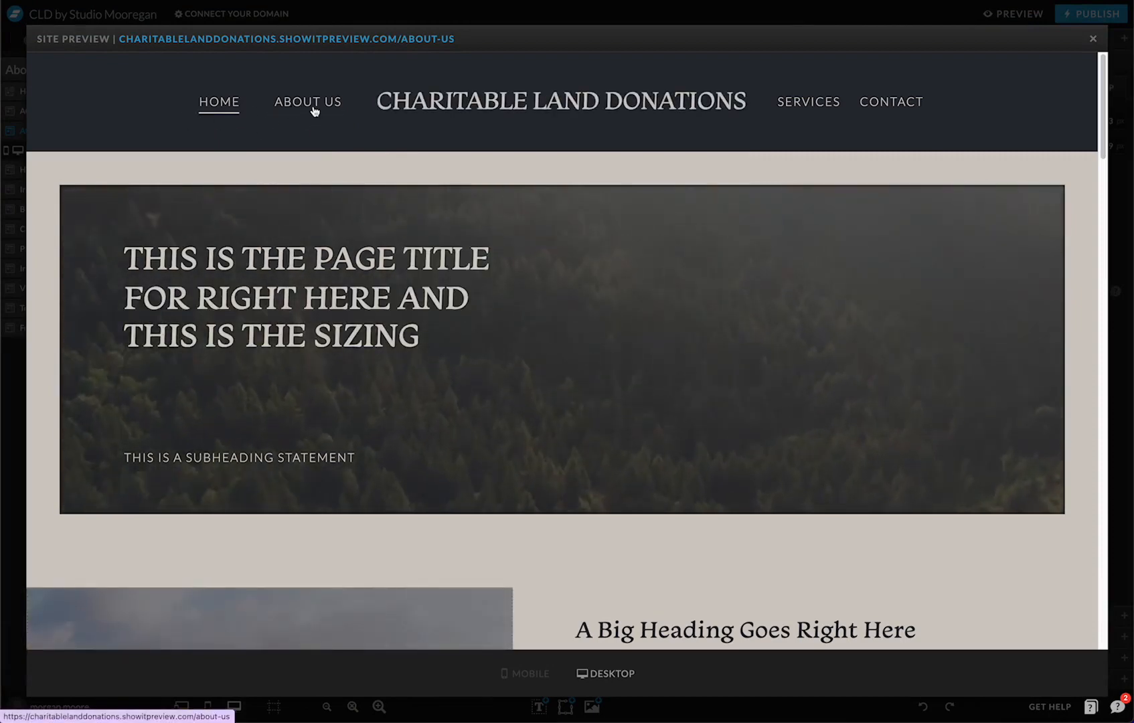
pyautogui.click(1093, 41)
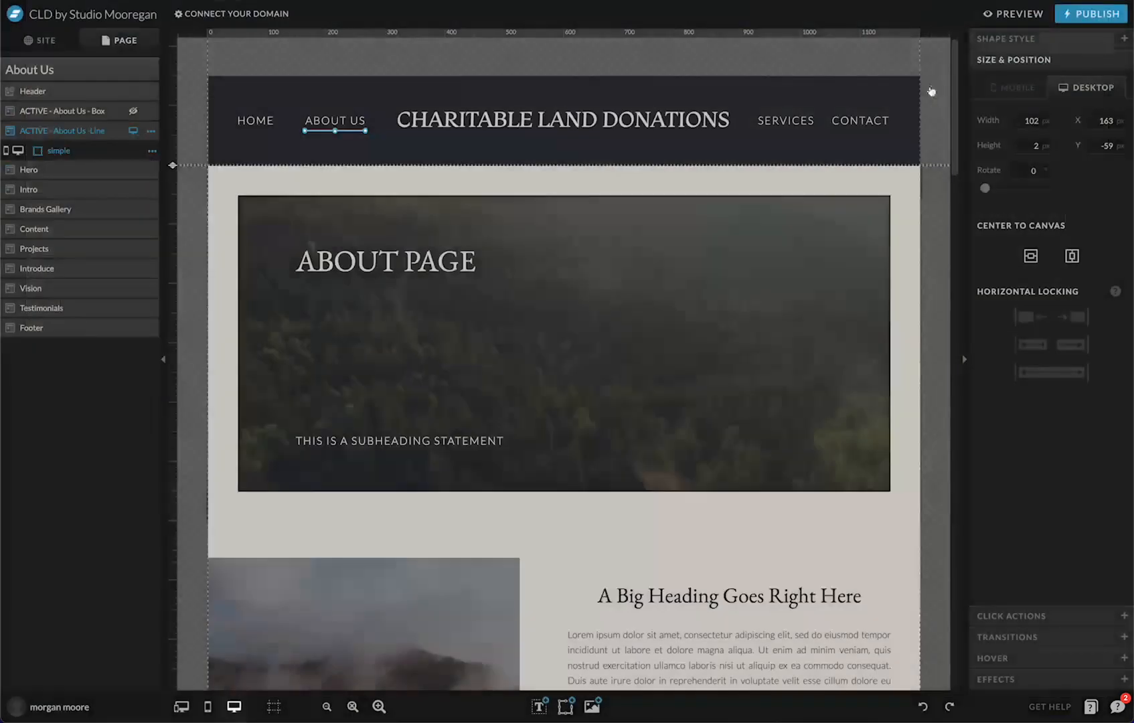
# Go back to the Home page from the site's page list
pyautogui.moveTo(362, 105)
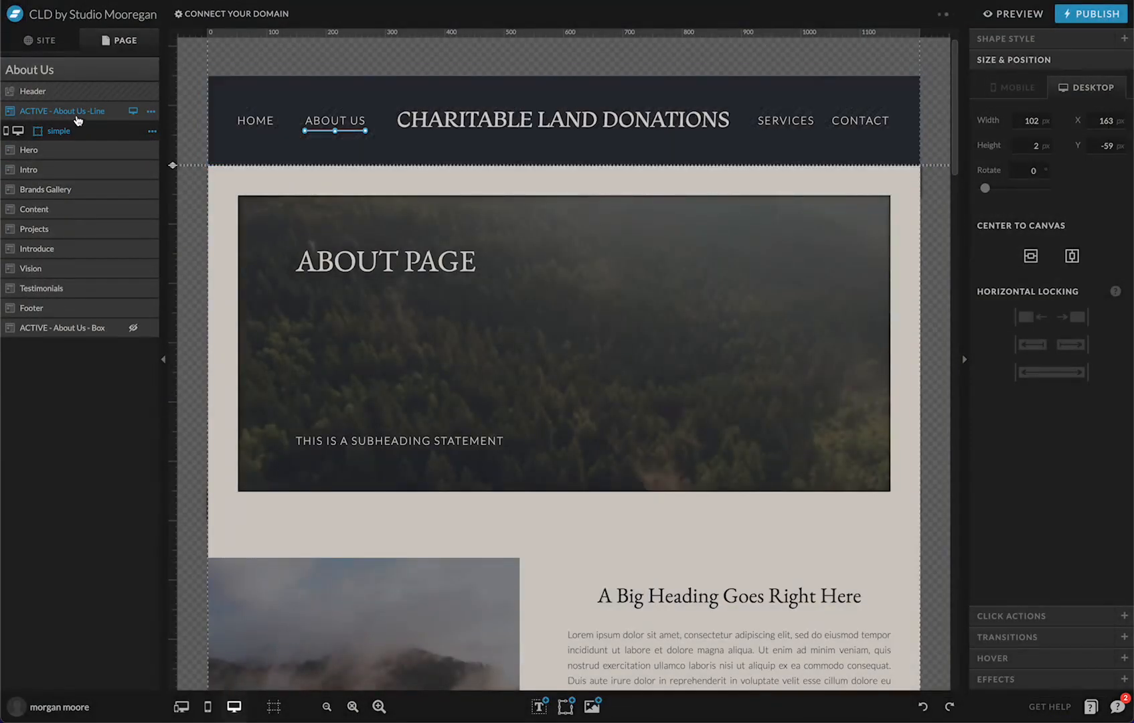
pyautogui.click(40, 40)
pyautogui.click(32, 172)
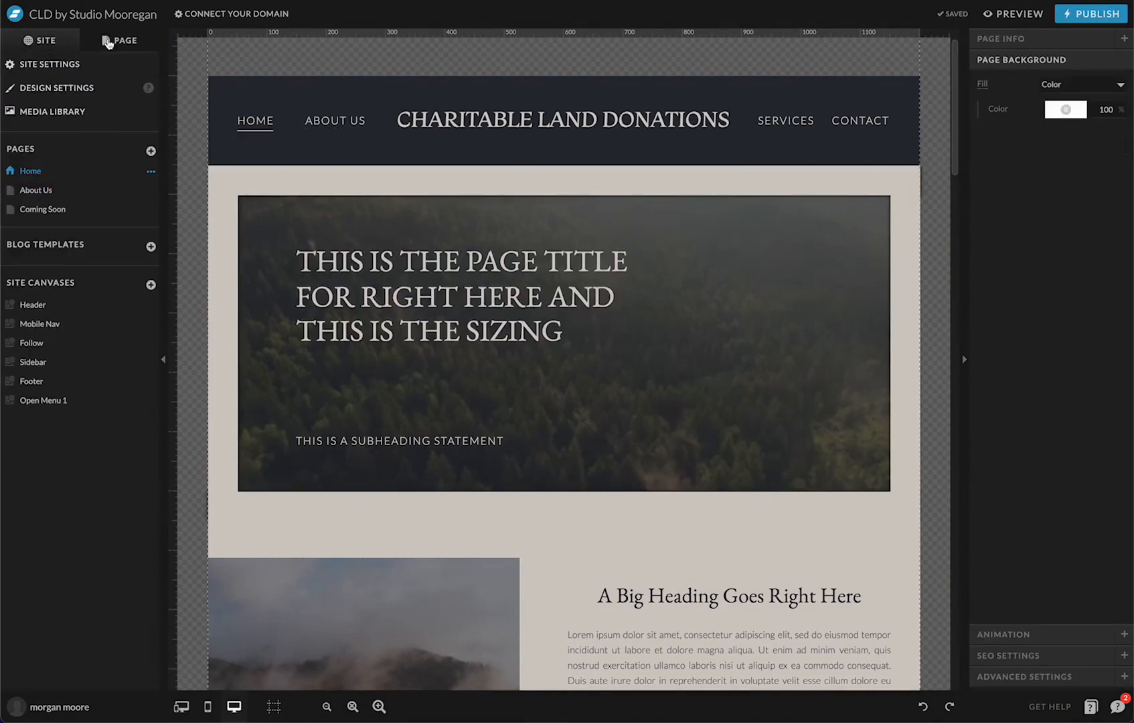
# Copy the Home page's ACTIVE - Home - Line canvas and open the About Us page's sections
pyautogui.click(120, 40)
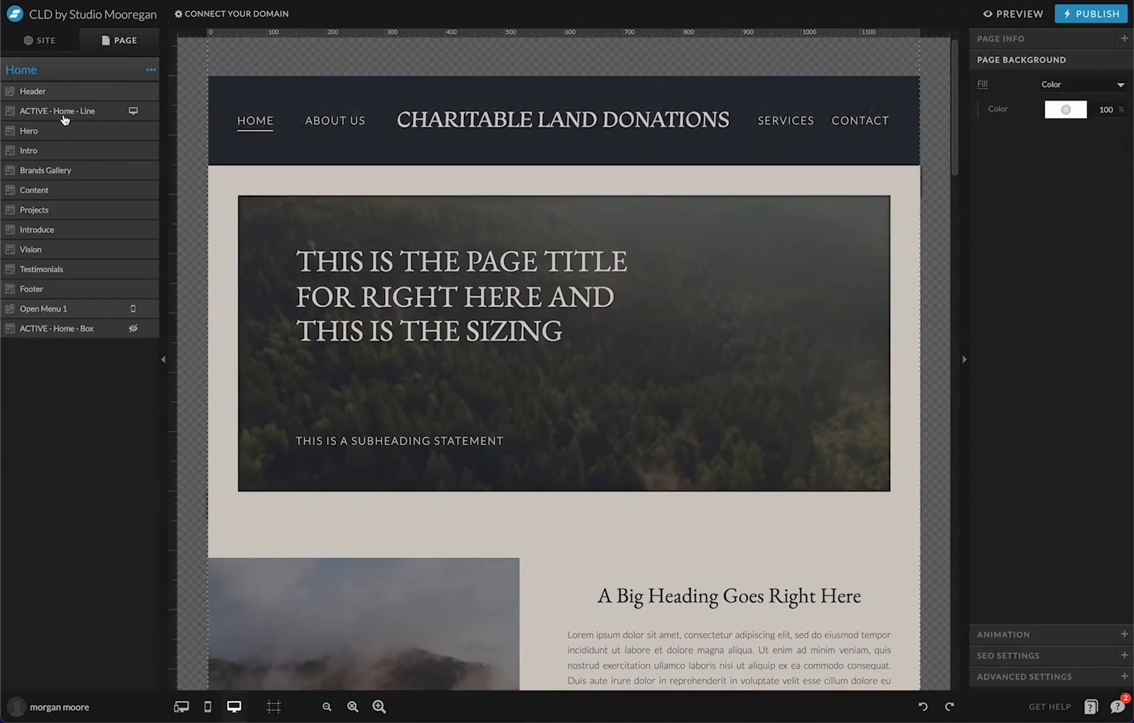
pyautogui.click(156, 117)
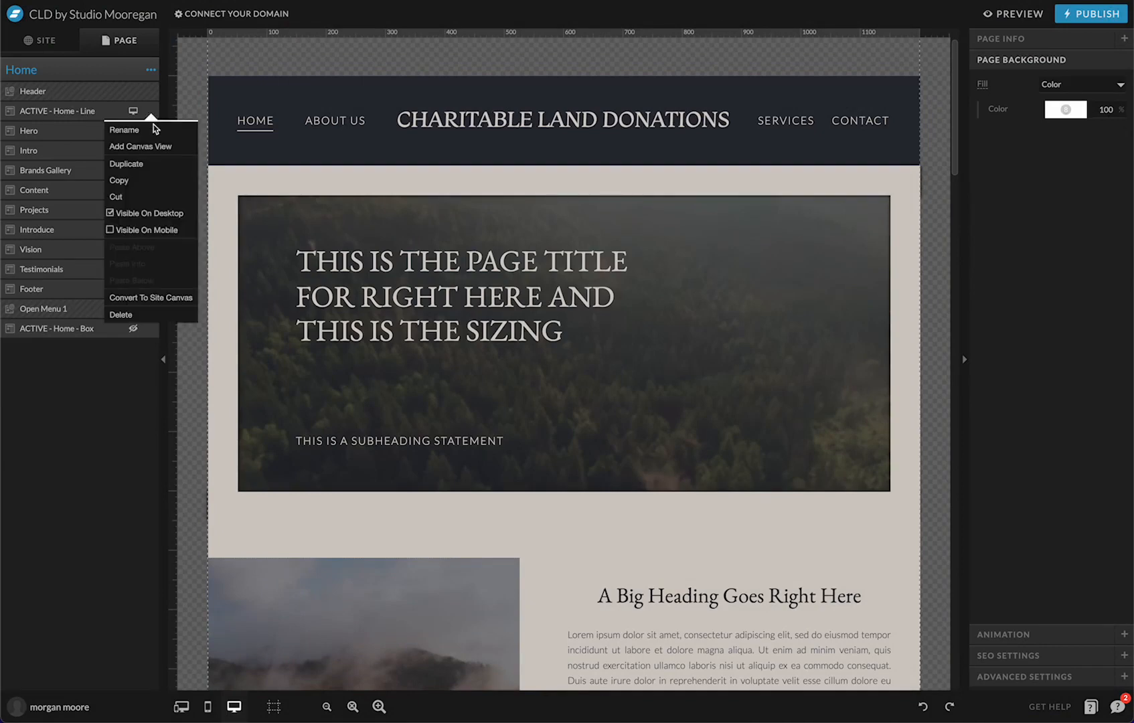
pyautogui.click(146, 181)
pyautogui.click(44, 41)
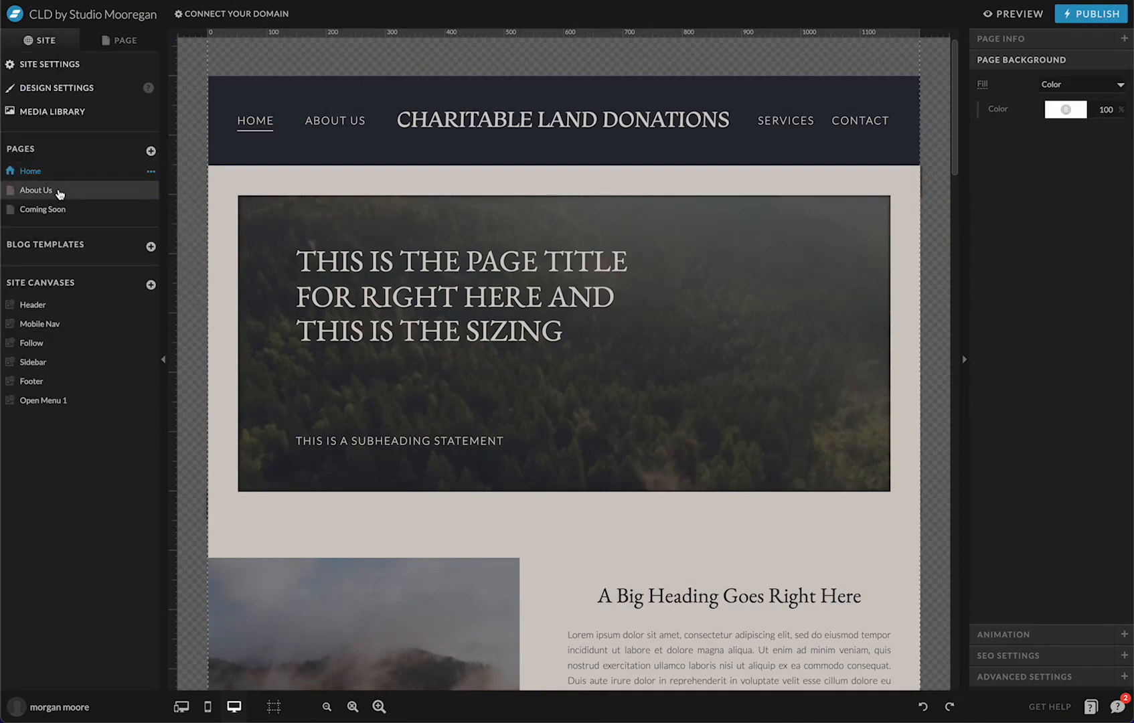
pyautogui.click(57, 190)
pyautogui.click(118, 43)
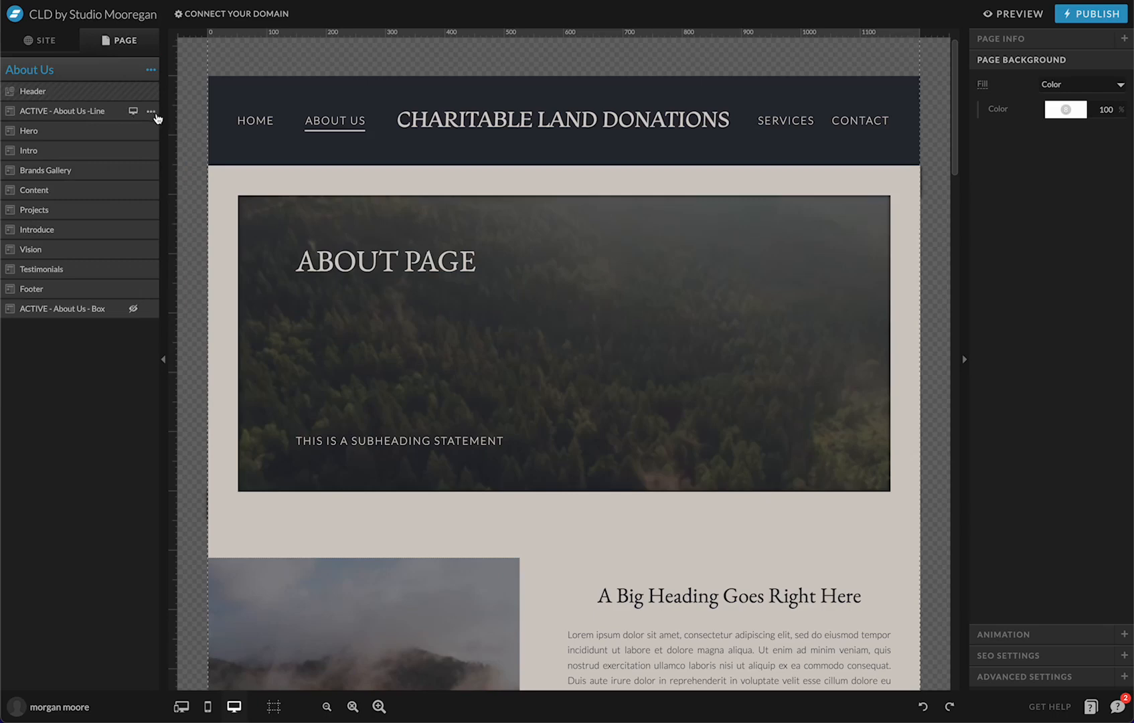
# Enlarge the ACTIVE - About Us -Line canvas to 162 px and adjust the underline's Y position
pyautogui.click(308, 164)
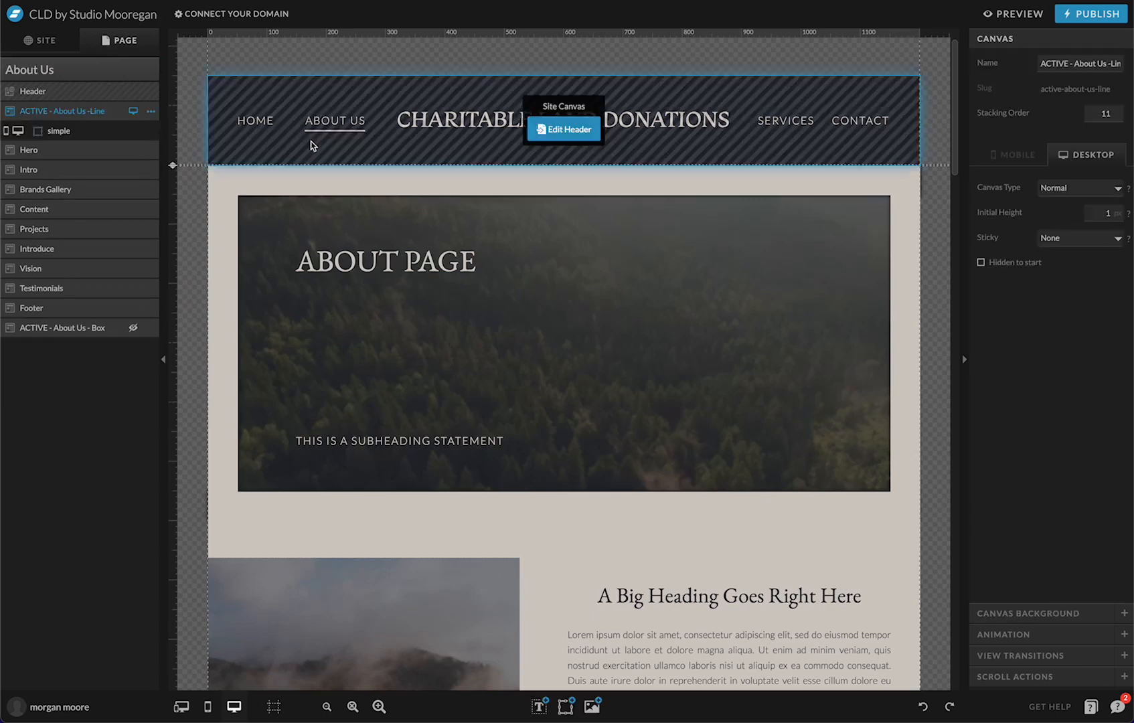
pyautogui.moveTo(172, 174); pyautogui.dragTo(172, 260)
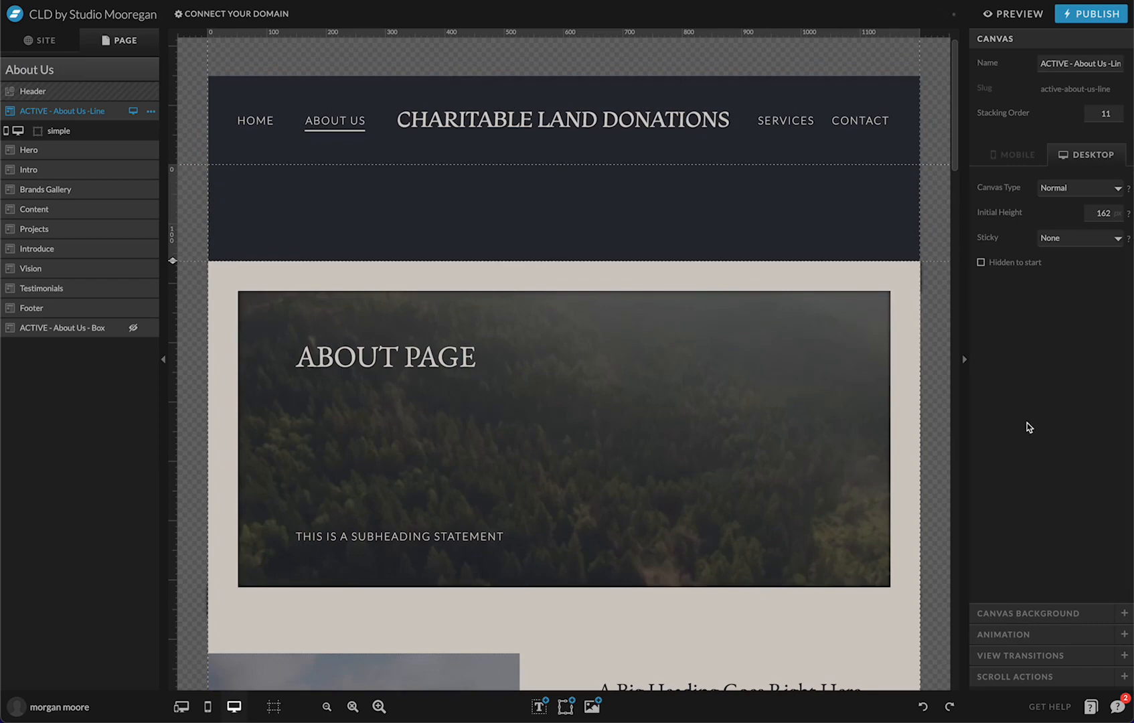
pyautogui.click(350, 132)
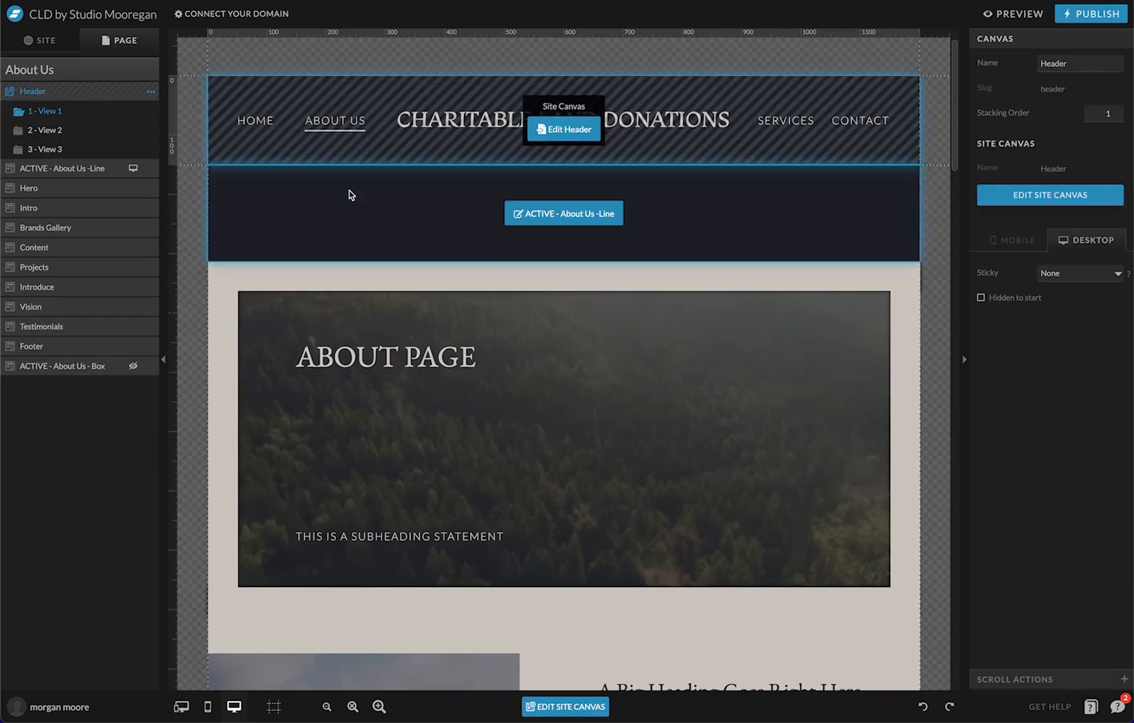
pyautogui.click(349, 195)
pyautogui.click(343, 131)
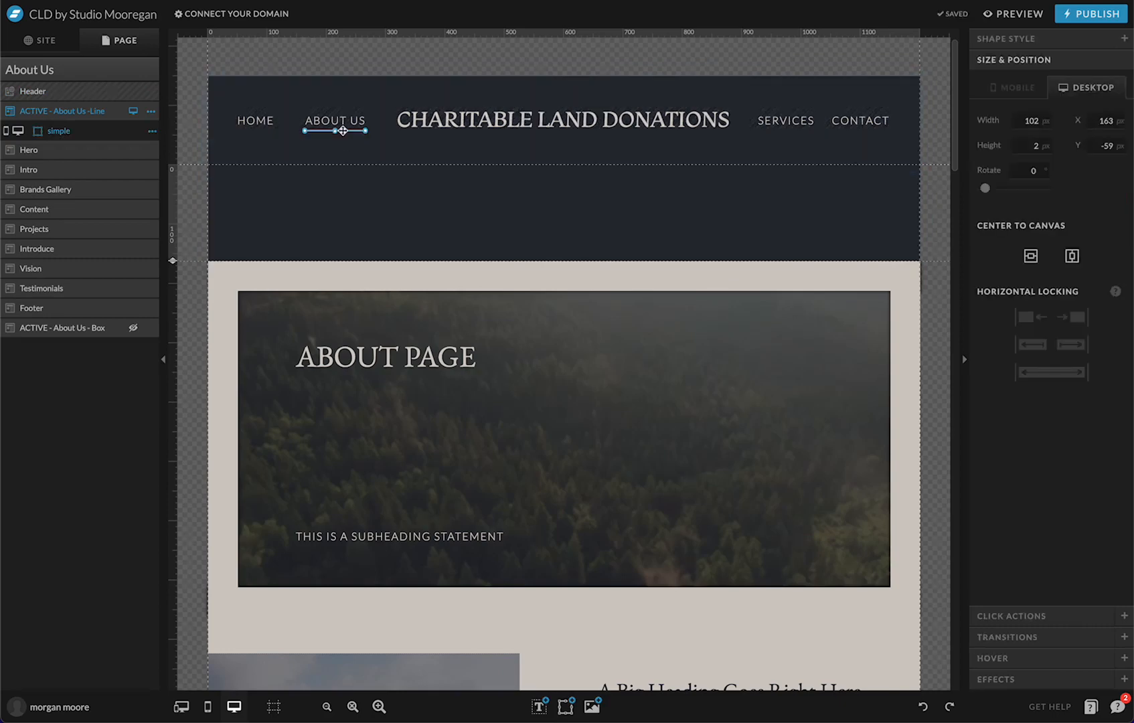
pyautogui.click(1116, 148)
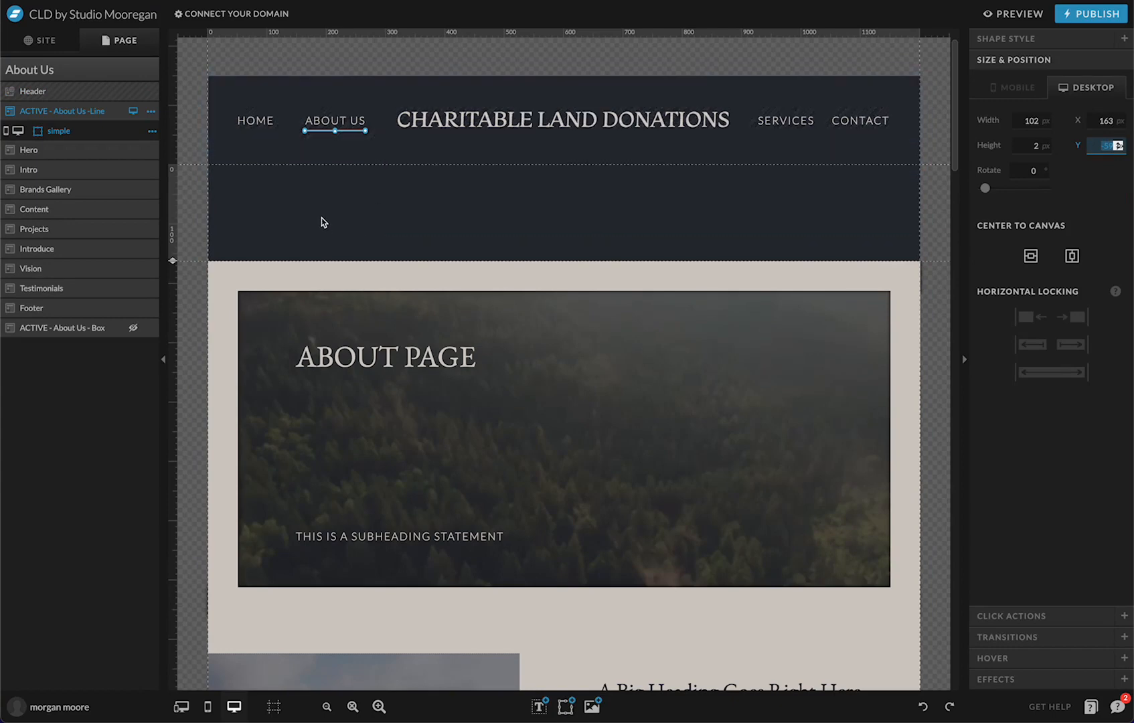
# Shorten the header area so it ends at the nav bar, then recheck the header and line sections
pyautogui.moveTo(172, 260); pyautogui.dragTo(168, 163)
pyautogui.click(897, 88)
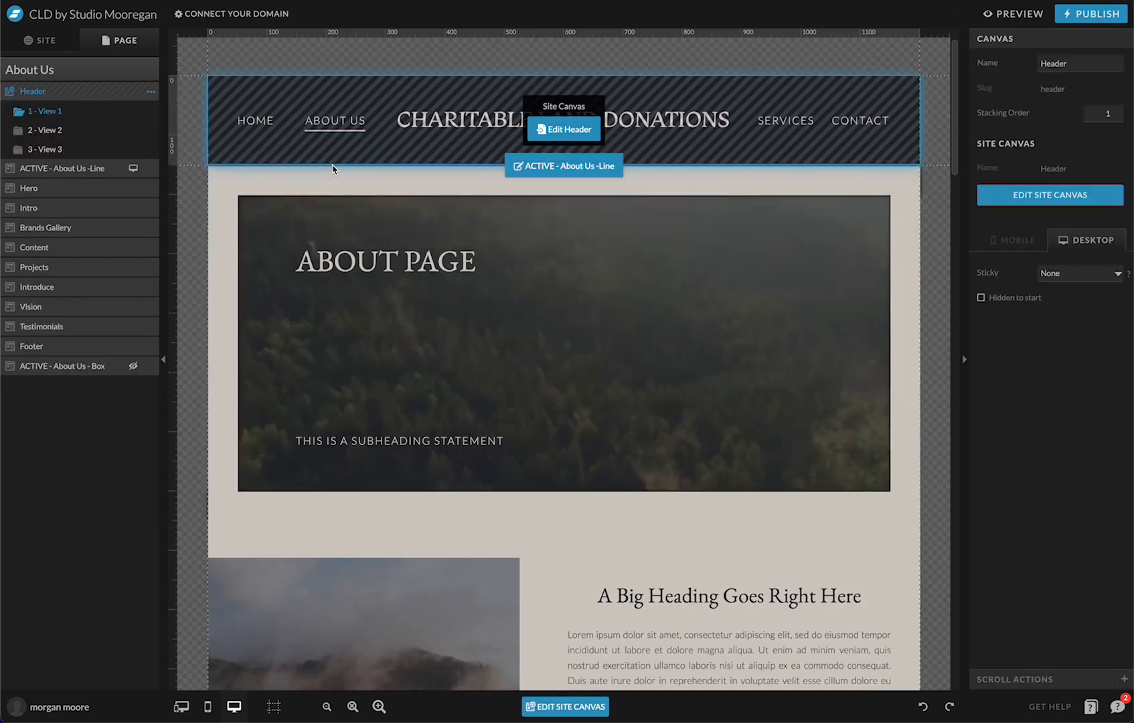
pyautogui.click(333, 166)
pyautogui.moveTo(337, 159)
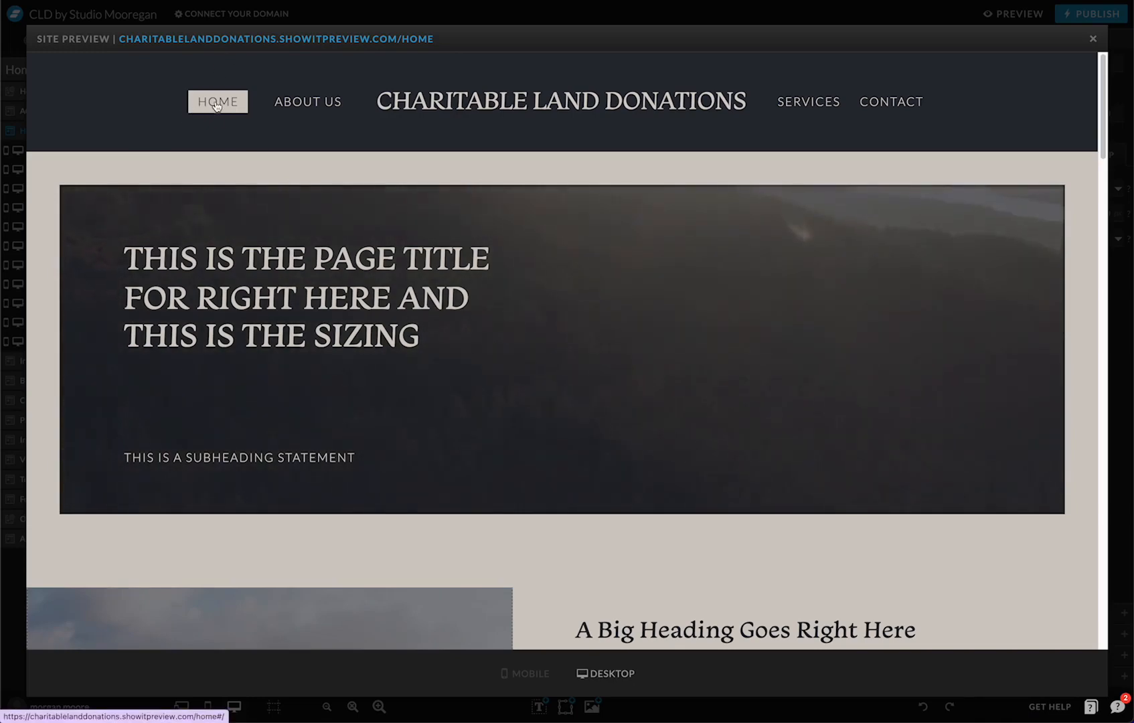
# In the preview, go to ABOUT US, then HOME, then close the preview
pyautogui.click(309, 111)
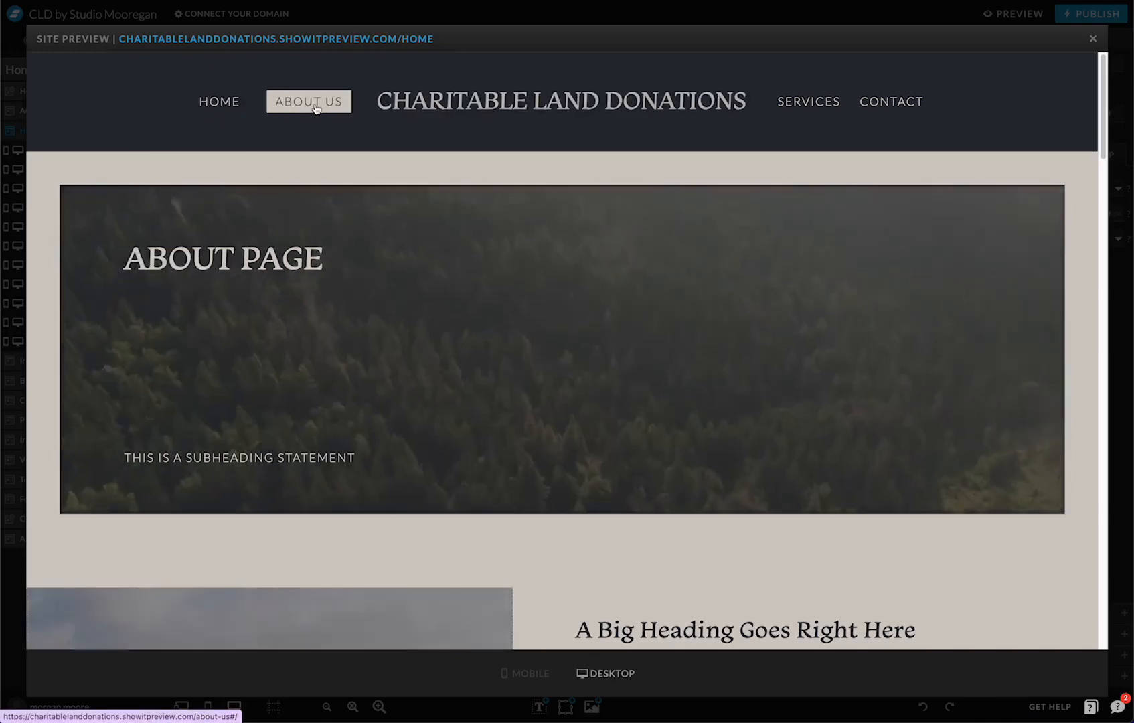
pyautogui.click(230, 124)
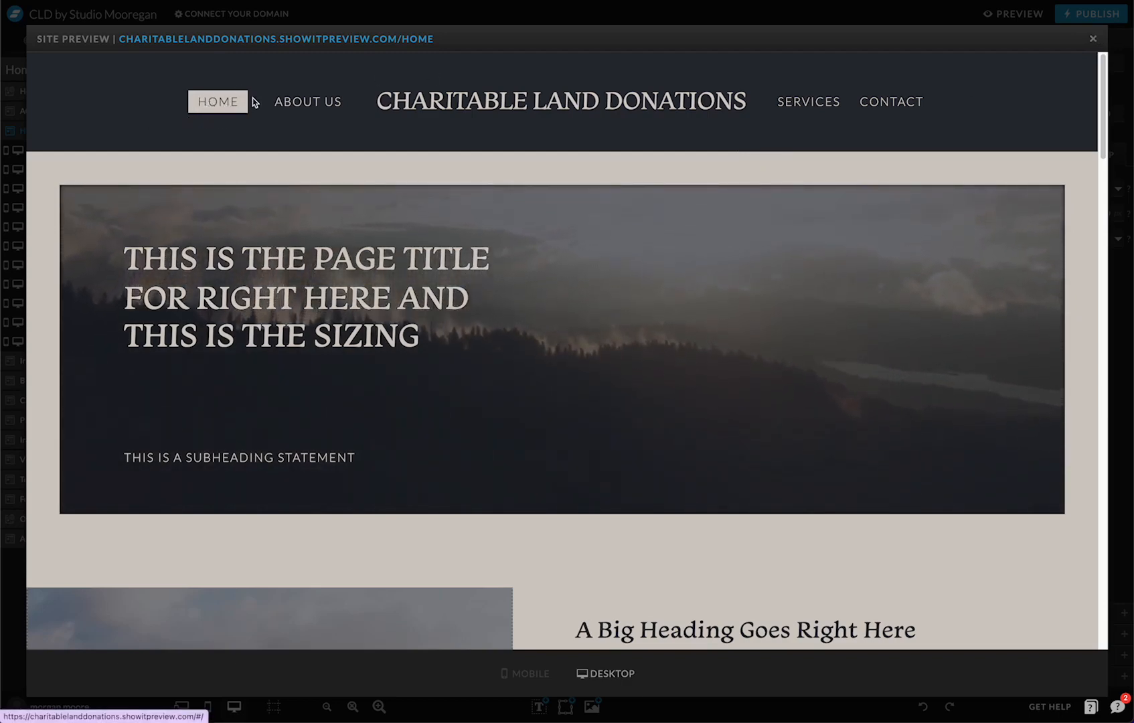
pyautogui.click(1093, 38)
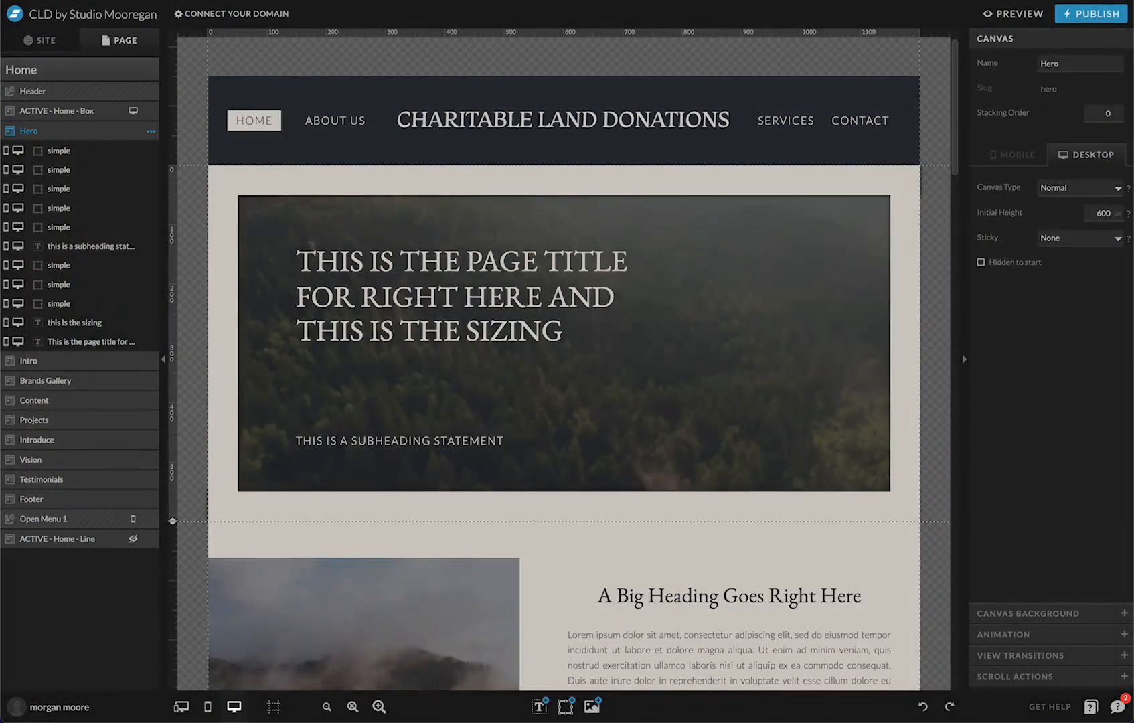
# Adjust the vertical position and height of the highlight box behind HOME
pyautogui.click(55, 113)
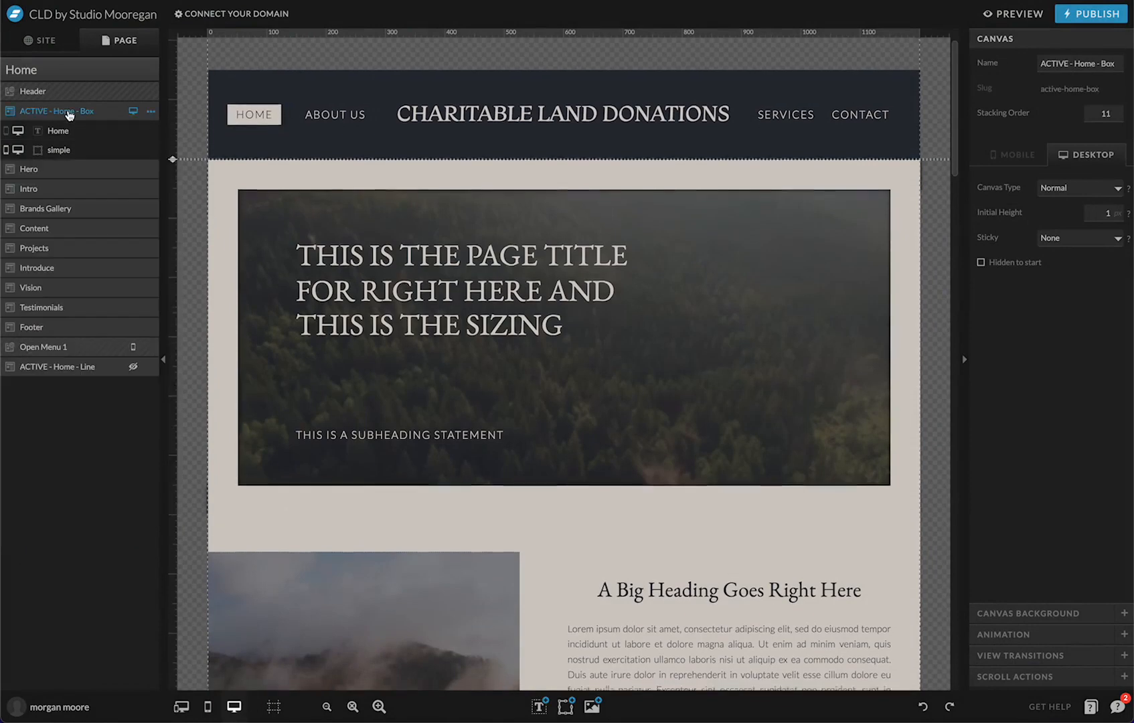
pyautogui.scroll(2, 256, 151)
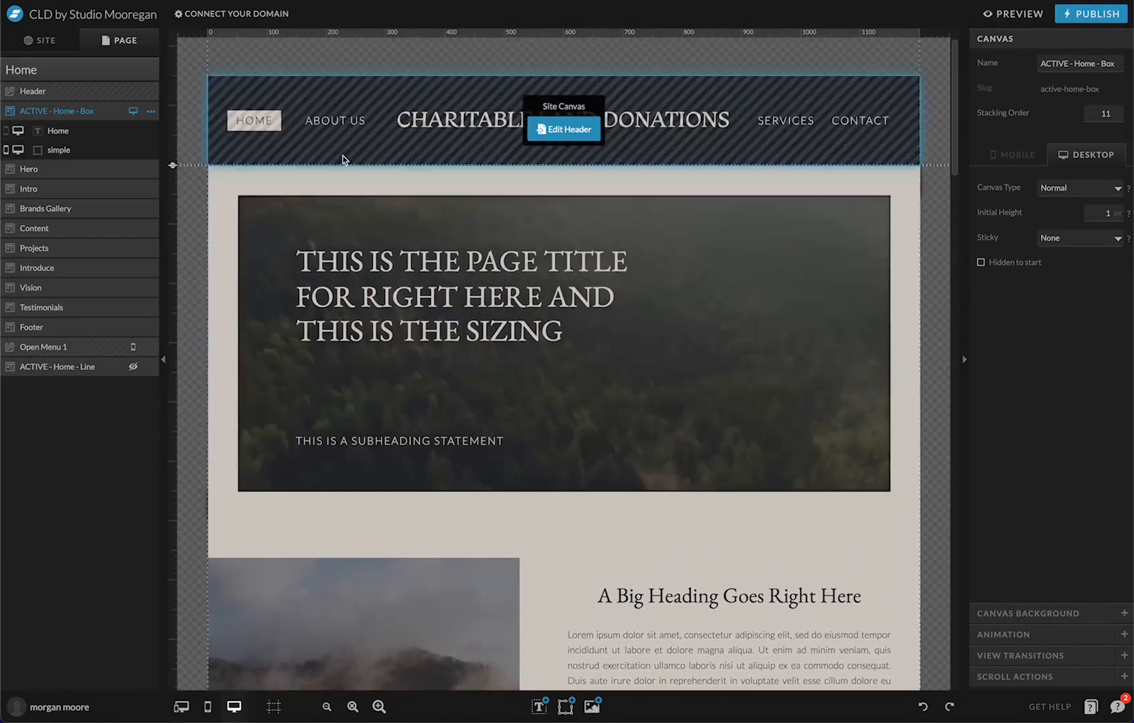
pyautogui.click(94, 134)
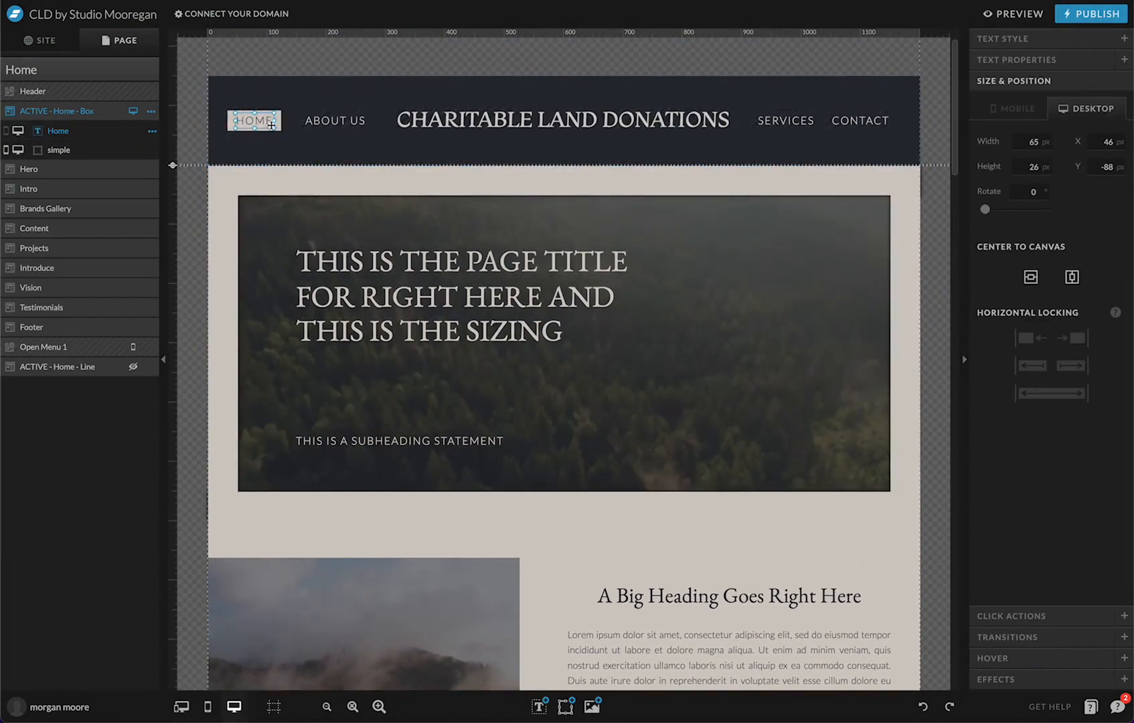
pyautogui.click(93, 150)
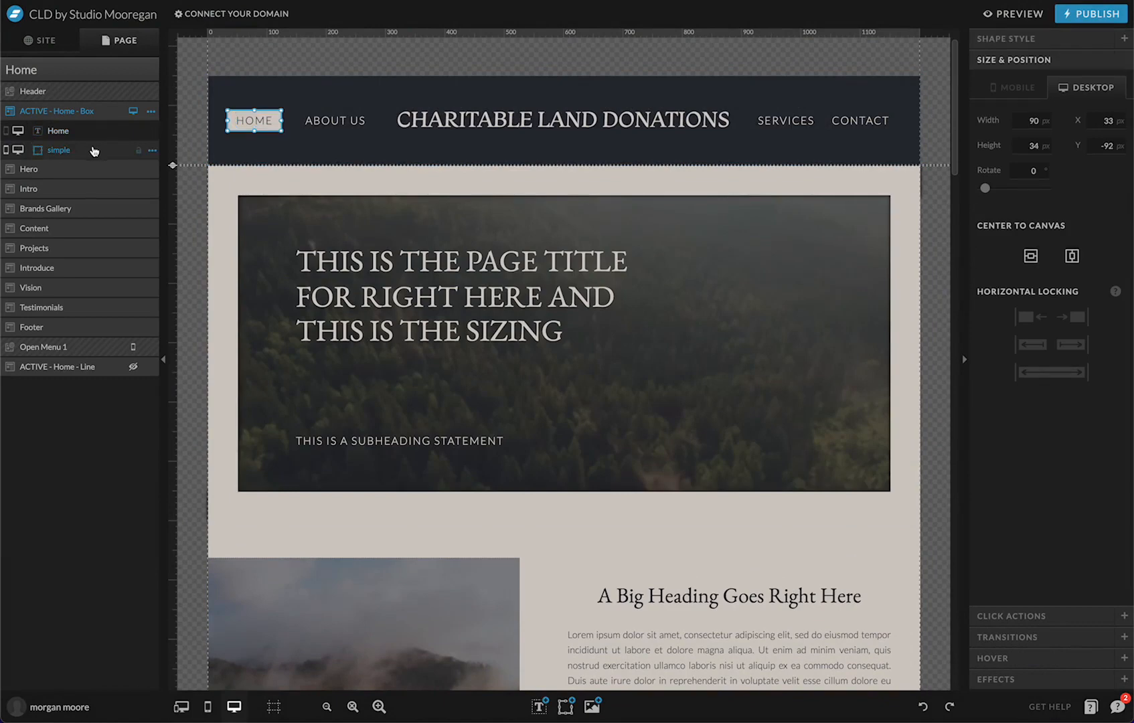
pyautogui.click(1100, 146)
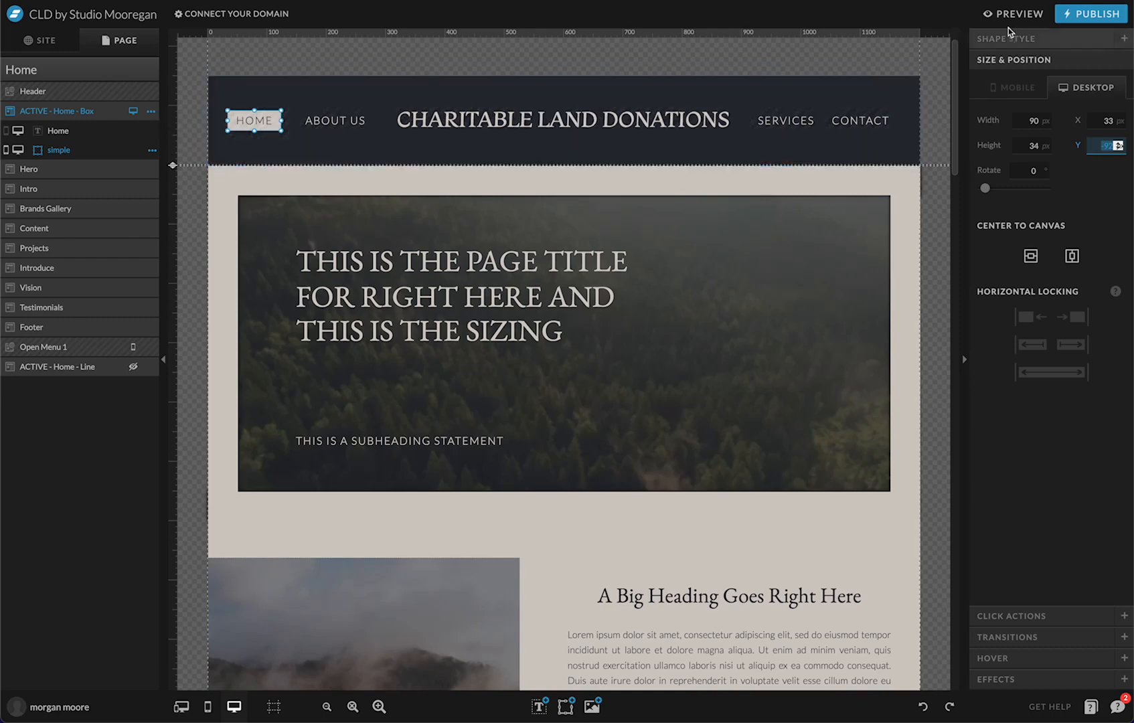
pyautogui.click(1026, 40)
pyautogui.click(1028, 602)
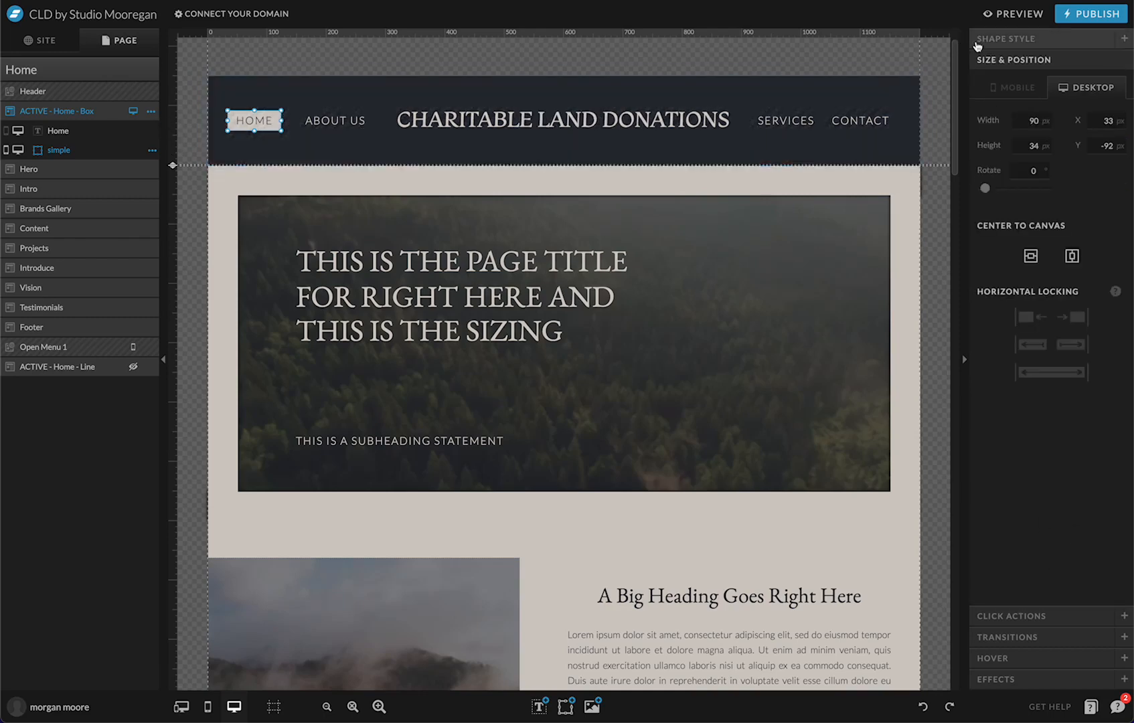
pyautogui.click(1044, 146)
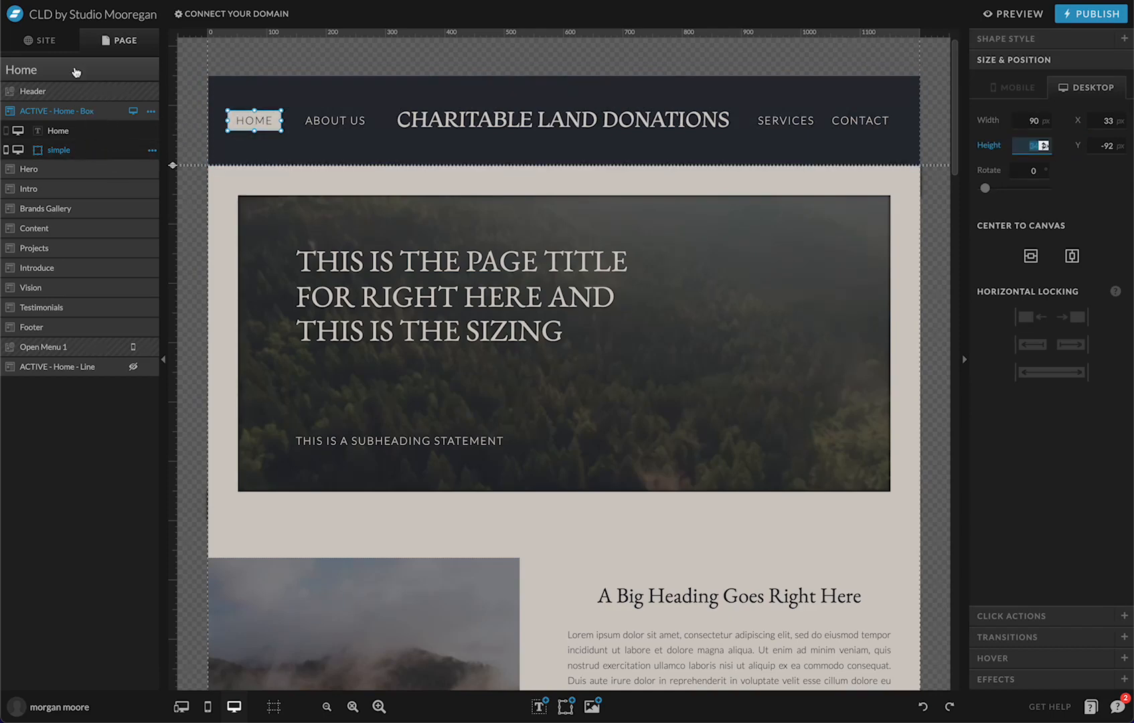
# On the About Us page, edit the height and vertical position of the box behind ABOUT US
pyautogui.click(41, 40)
pyautogui.click(62, 192)
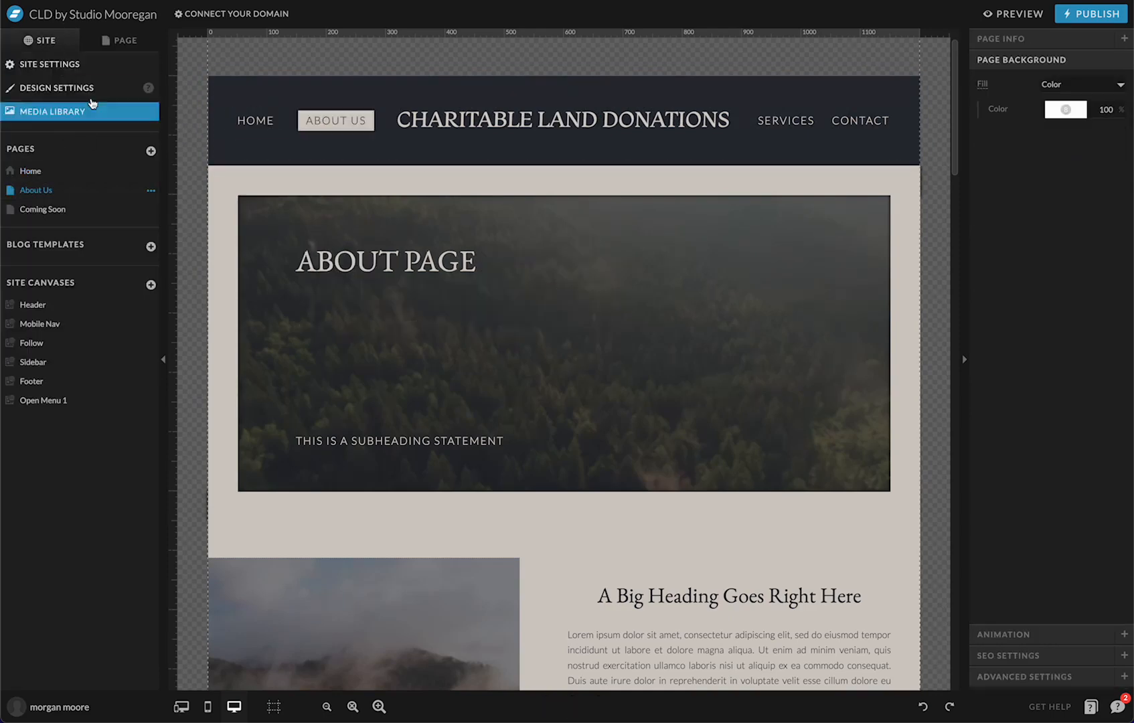
pyautogui.click(119, 40)
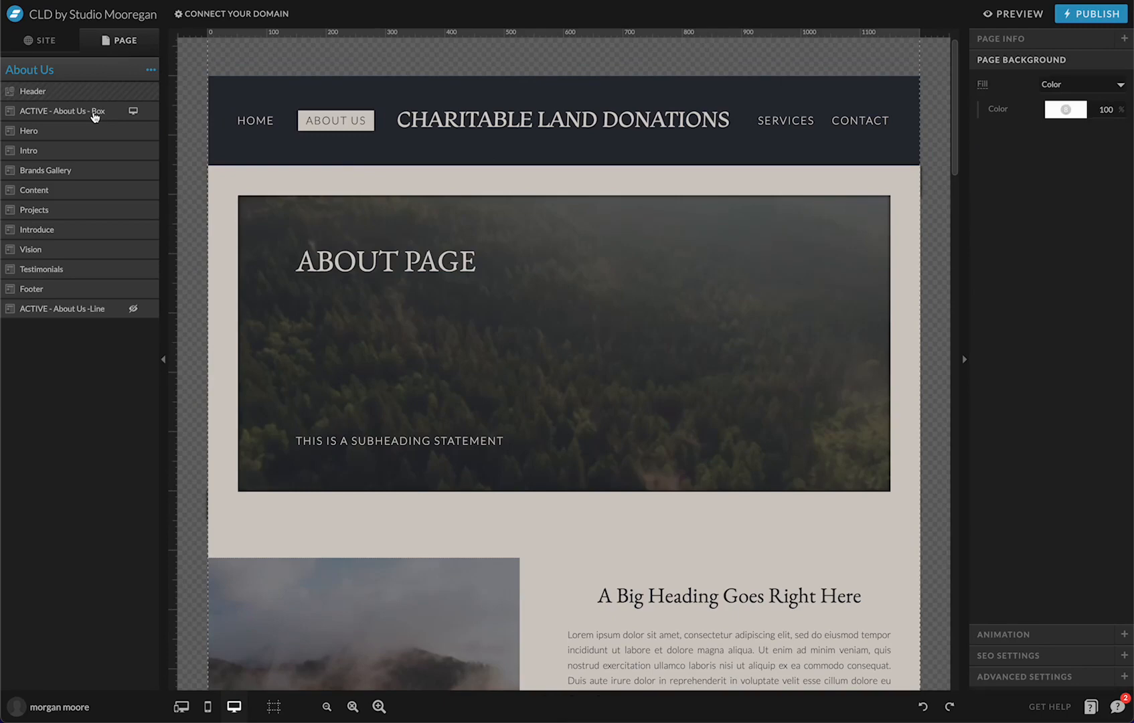
pyautogui.click(94, 113)
pyautogui.scroll(2, 365, 85)
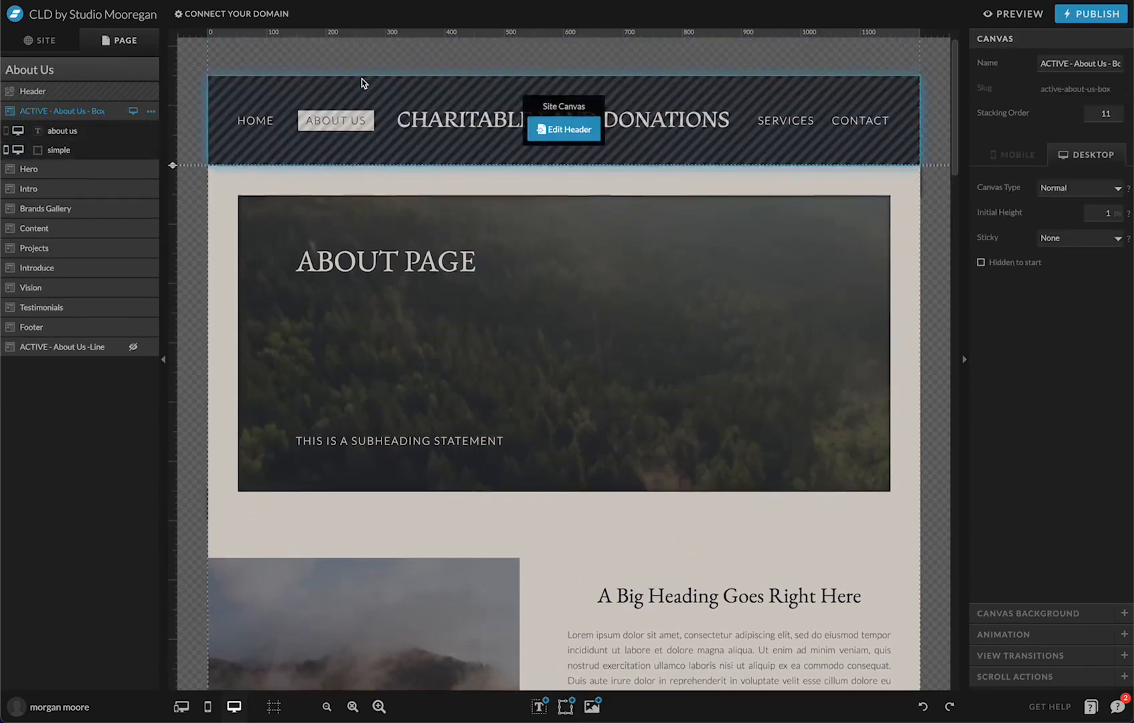
pyautogui.click(88, 150)
pyautogui.click(1016, 146)
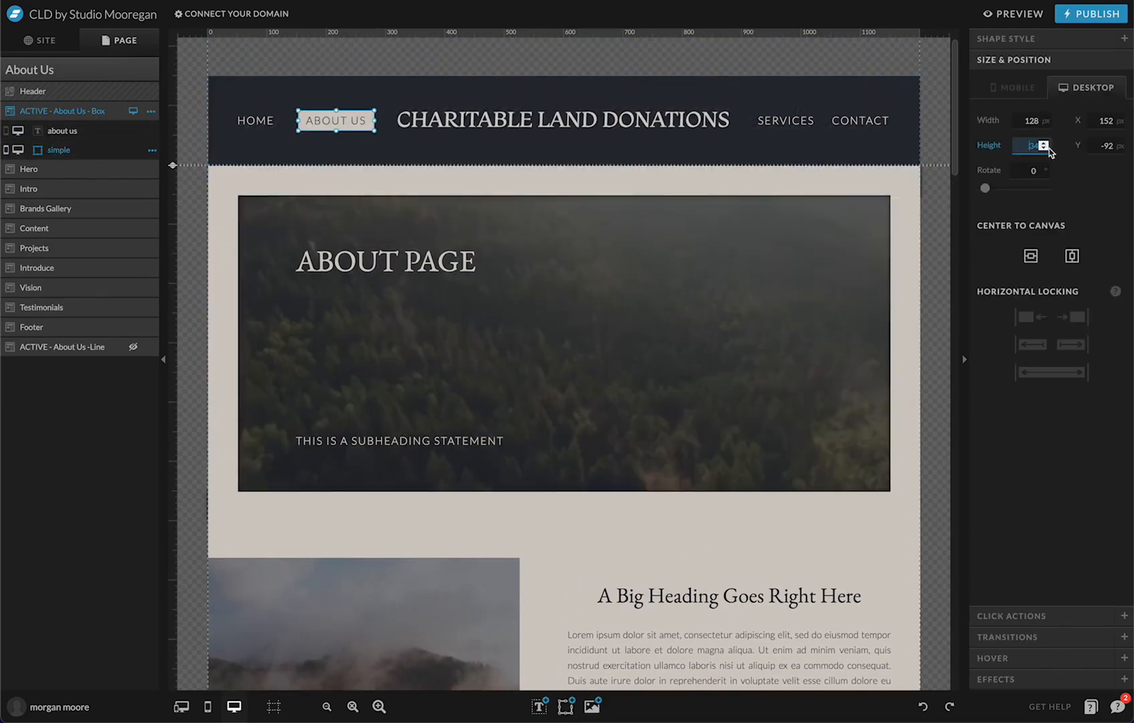
pyautogui.click(1114, 146)
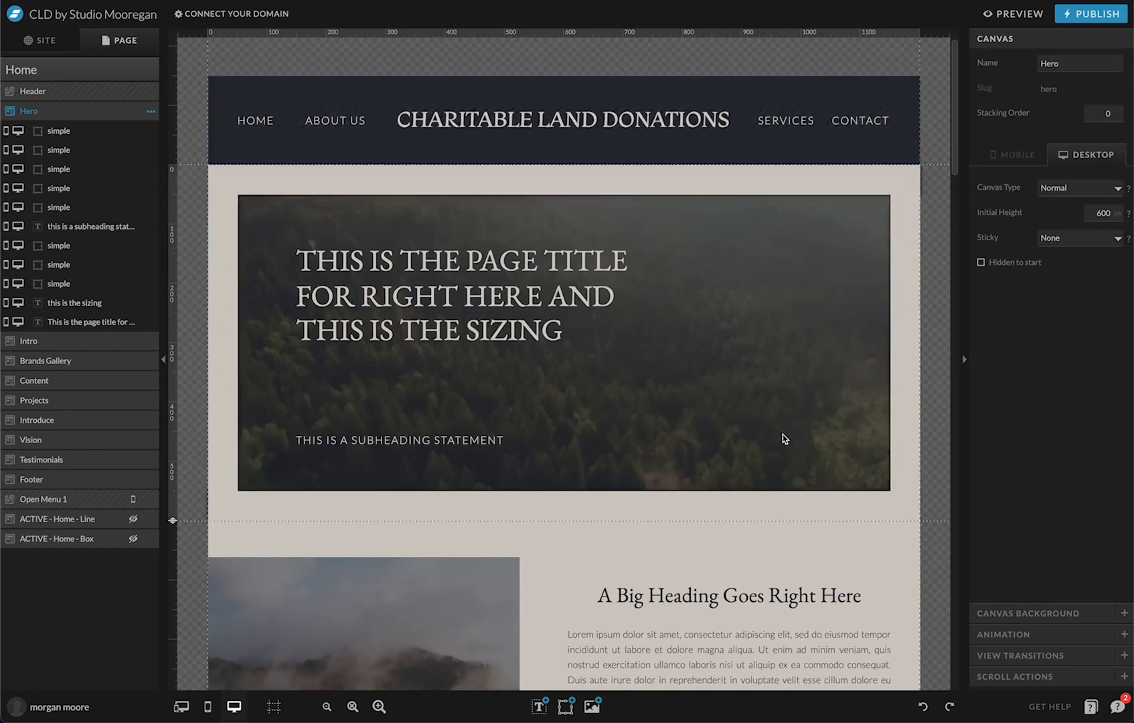
# Edit the shared header and switch to View 2, showing the Services dropdown
pyautogui.scroll(-1, 625, 233)
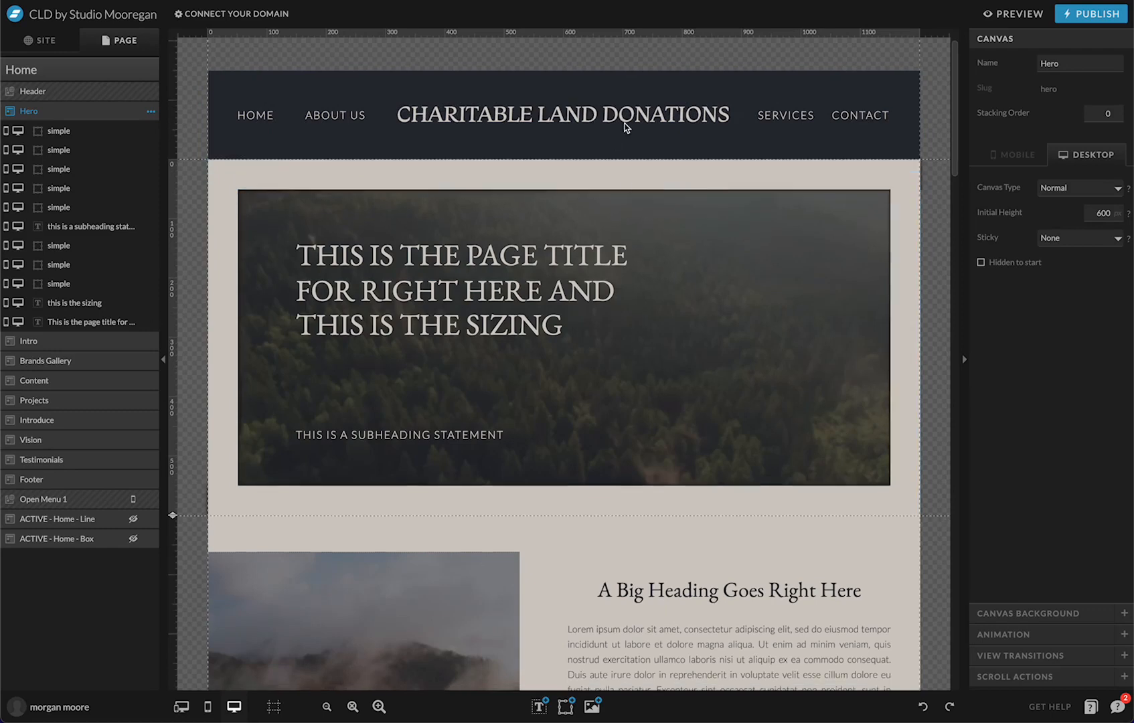
pyautogui.moveTo(597, 149)
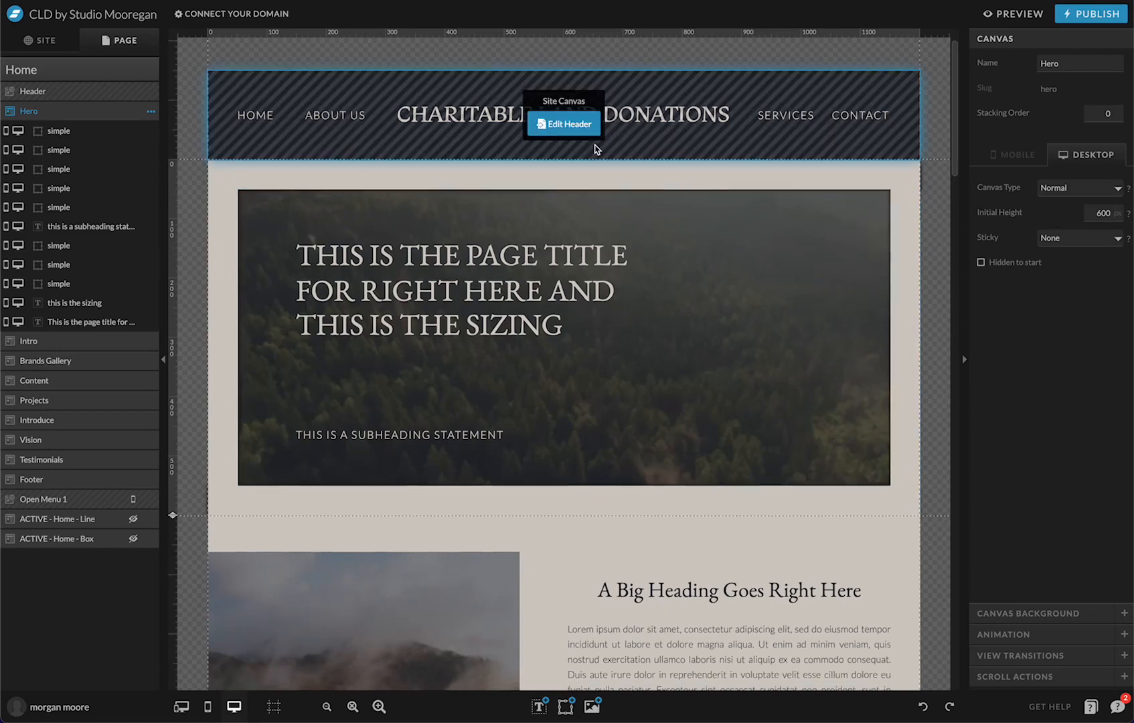
pyautogui.click(587, 130)
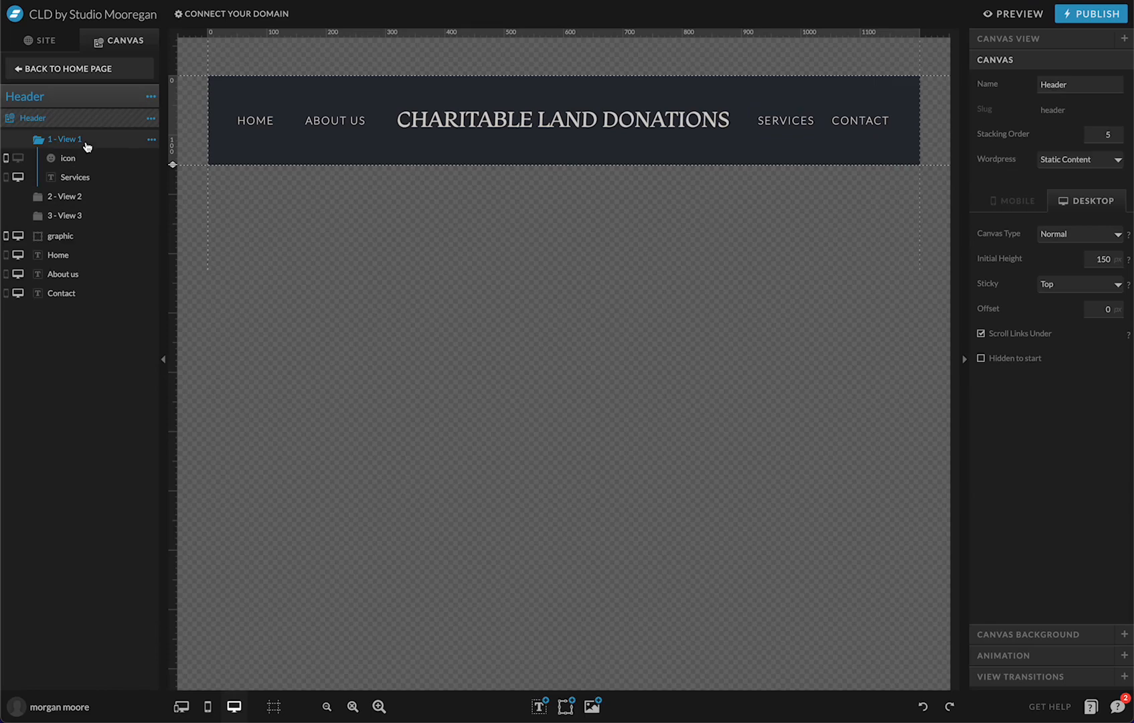
pyautogui.click(81, 197)
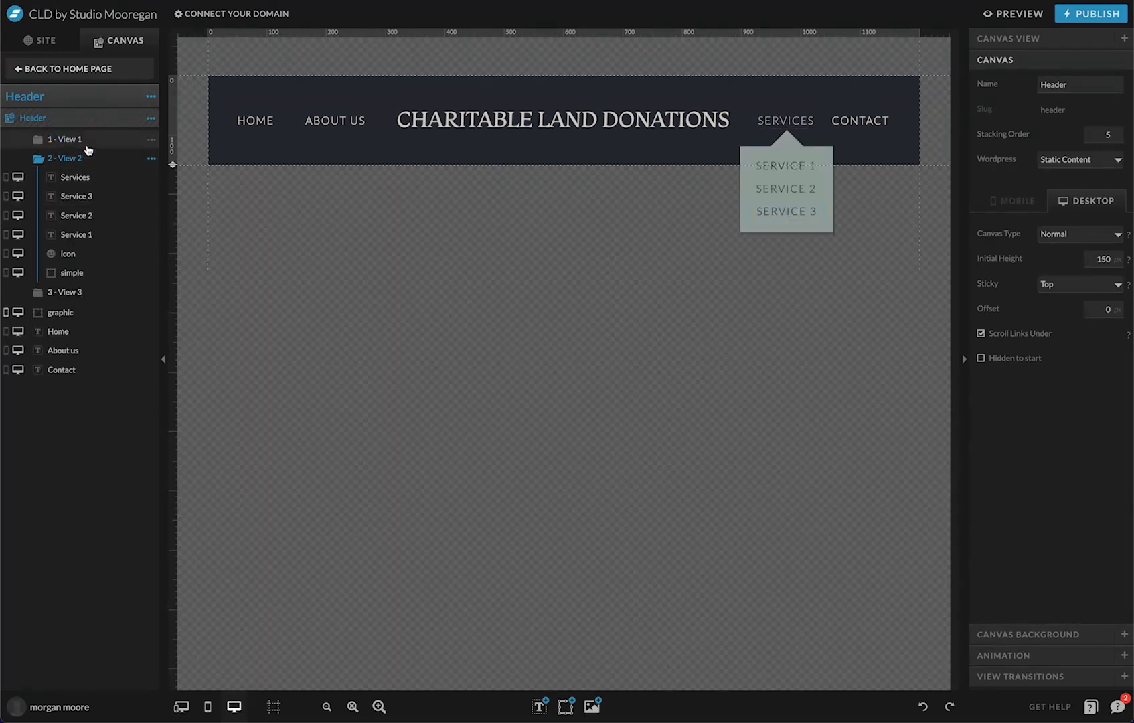
pyautogui.click(88, 146)
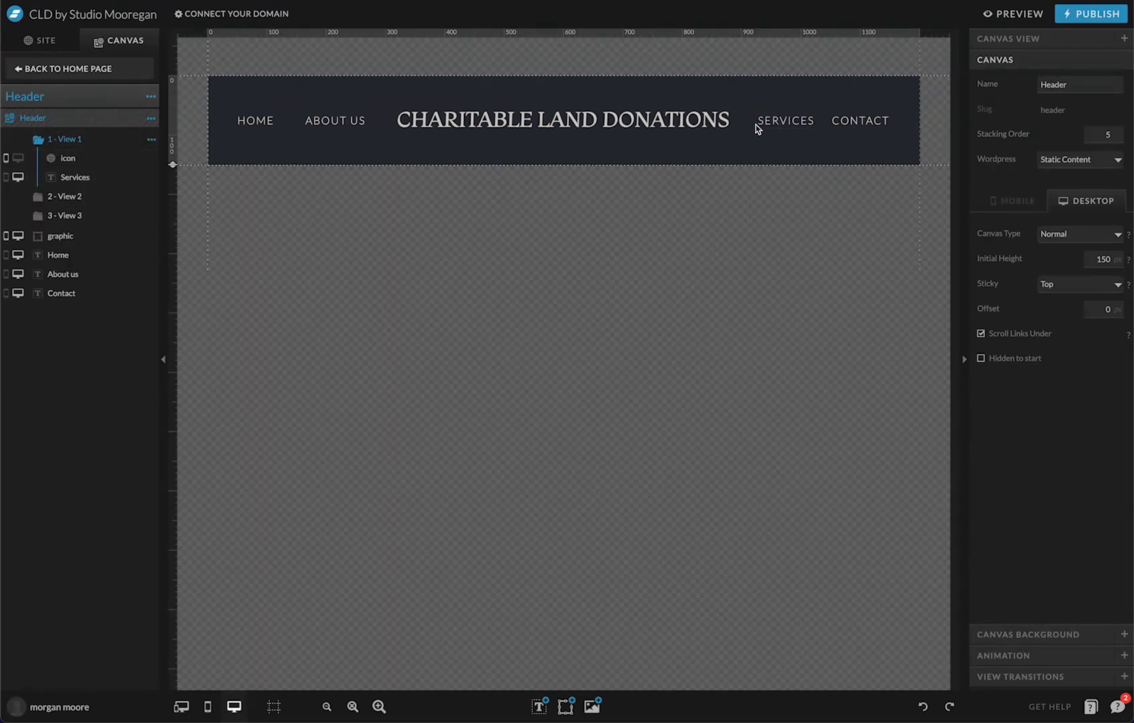
pyautogui.click(79, 195)
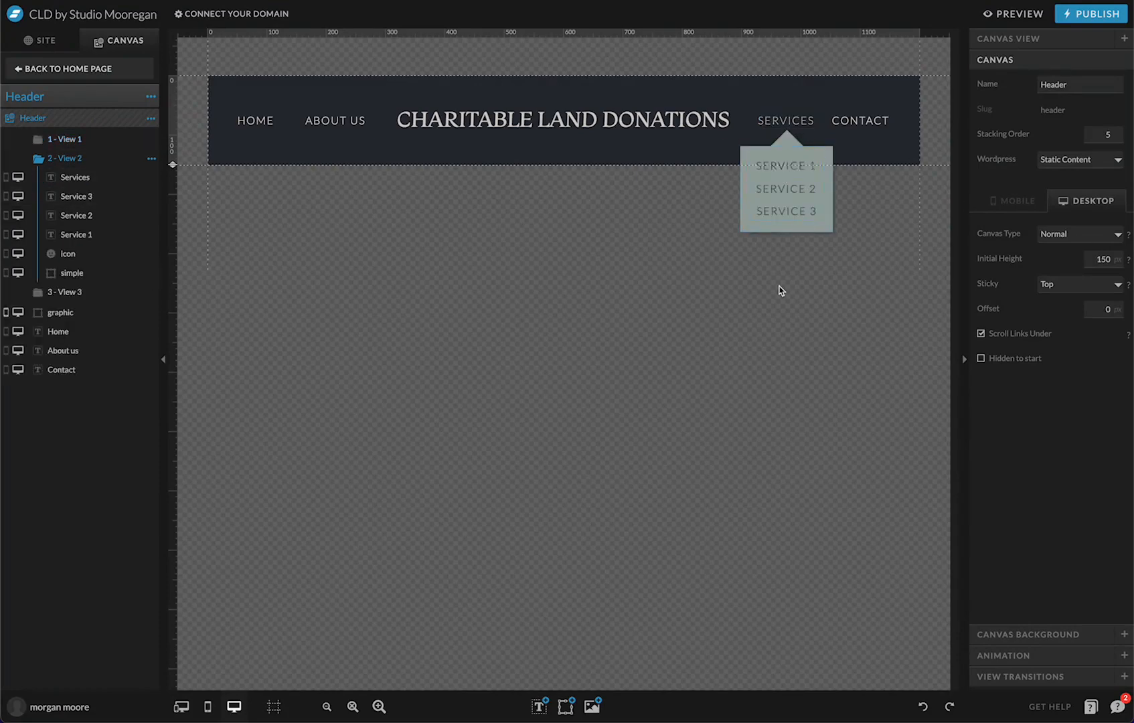
pyautogui.click(993, 22)
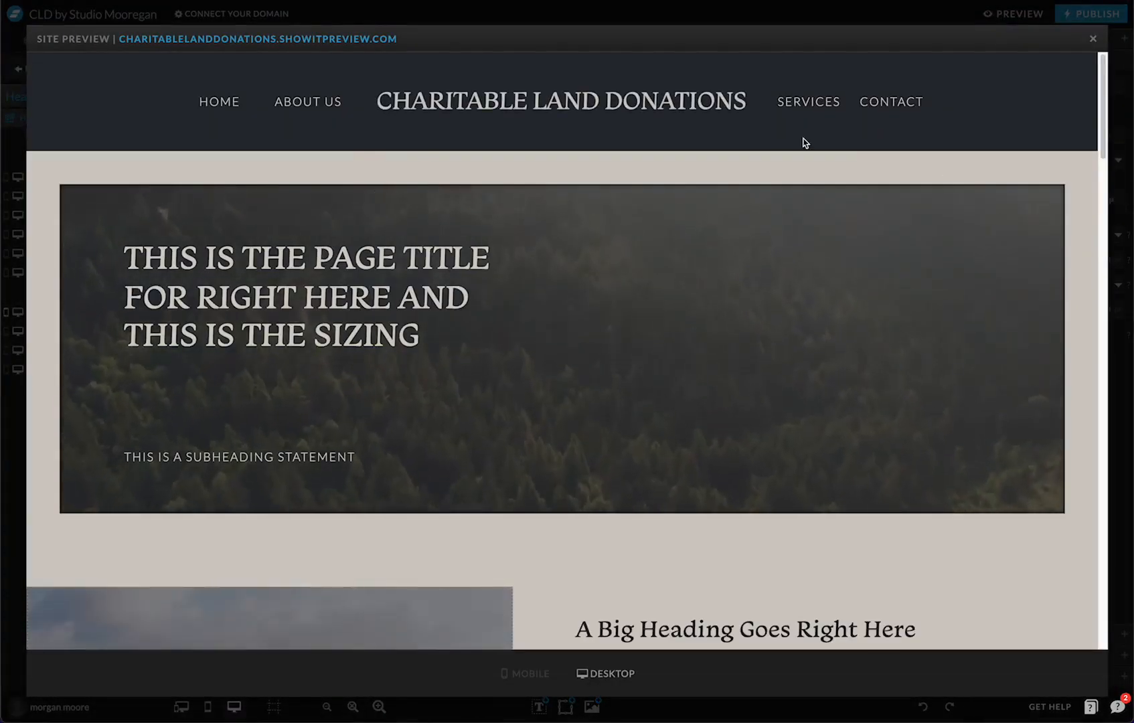
pyautogui.moveTo(798, 109)
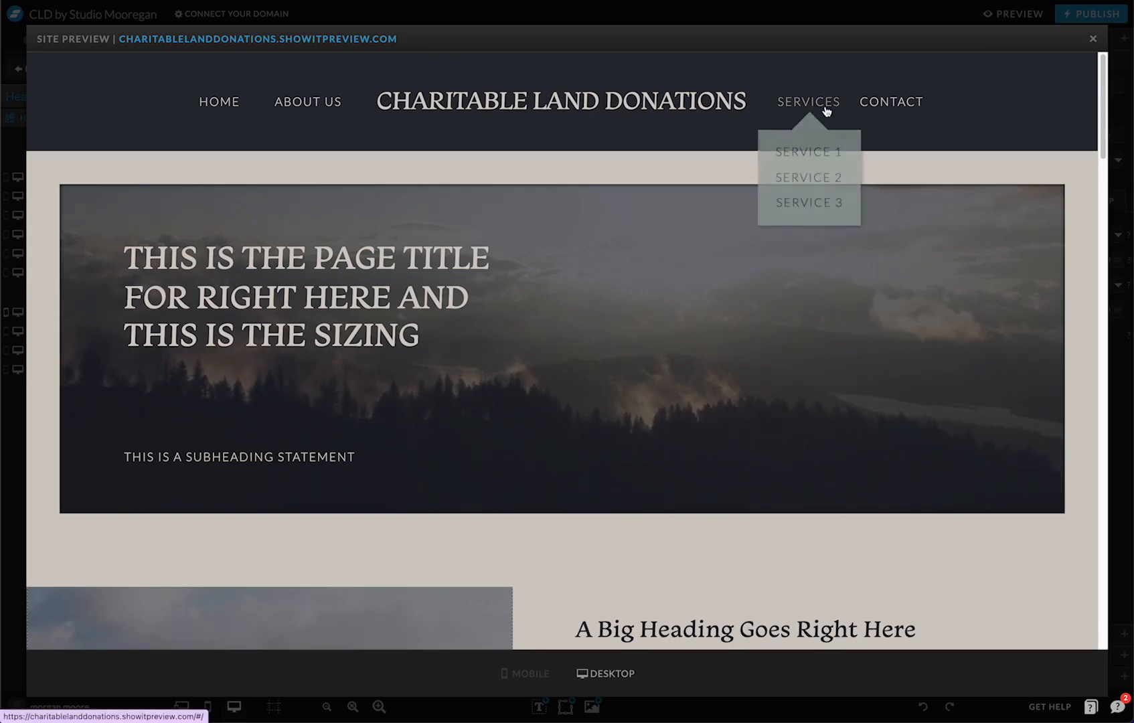
pyautogui.click(1093, 39)
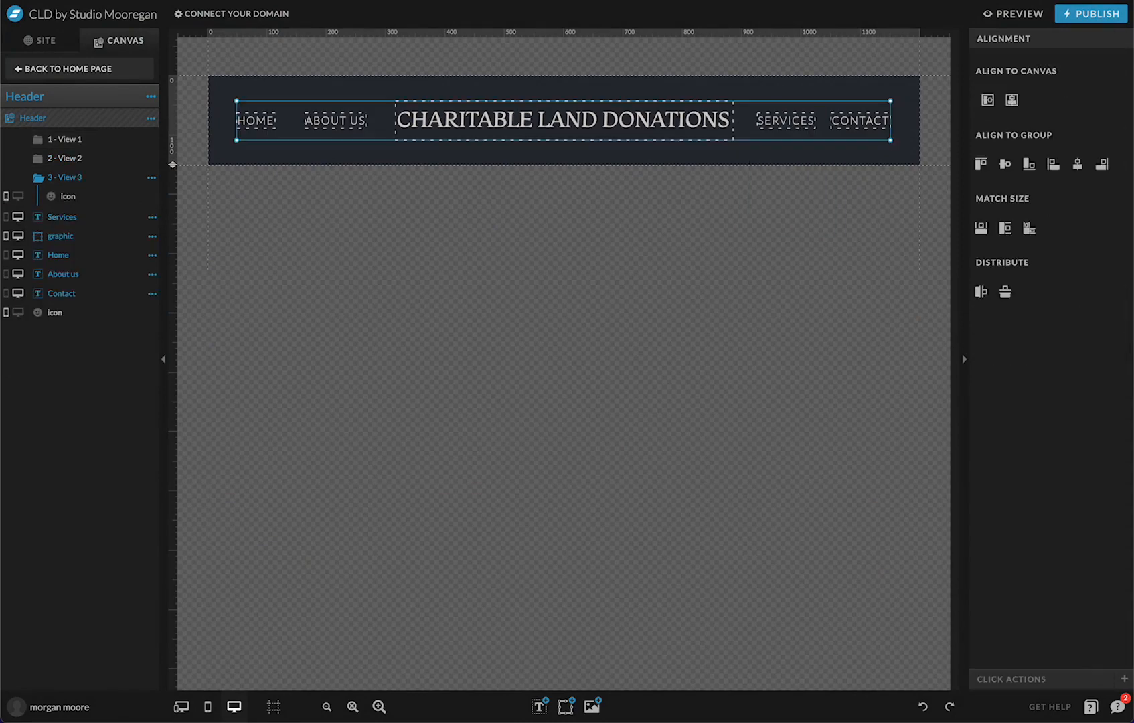
# Delete the Header canvas's existing views, third, second and first
pyautogui.click(152, 177)
pyautogui.click(149, 232)
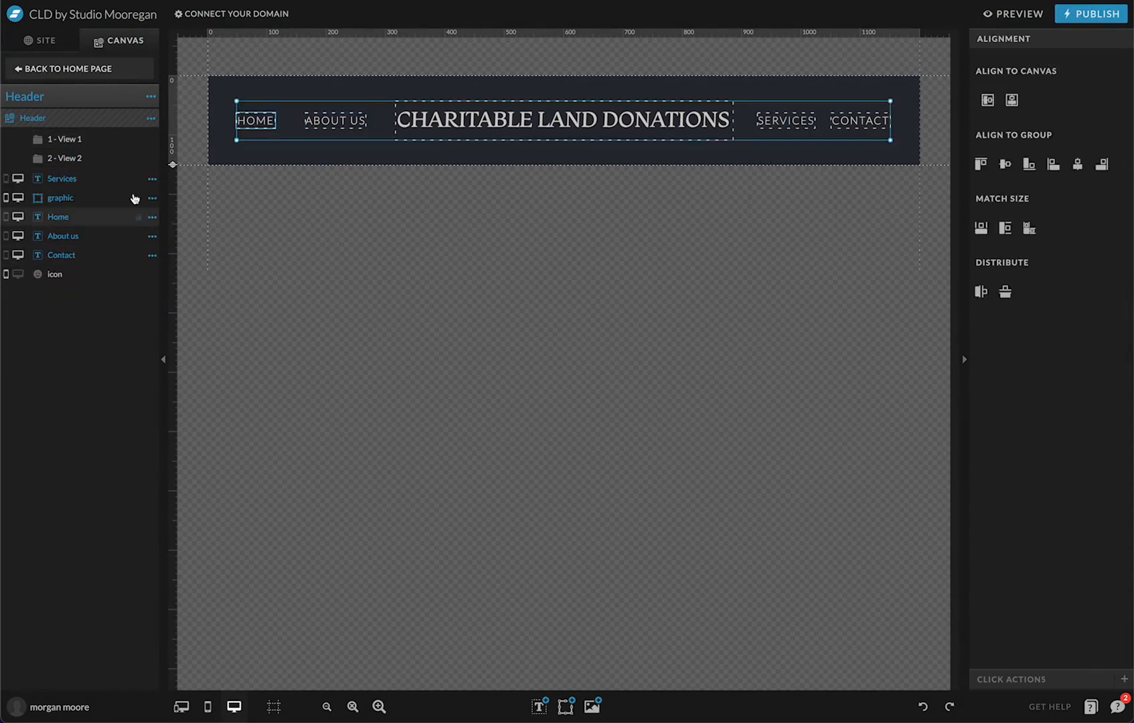
pyautogui.click(152, 158)
pyautogui.click(146, 212)
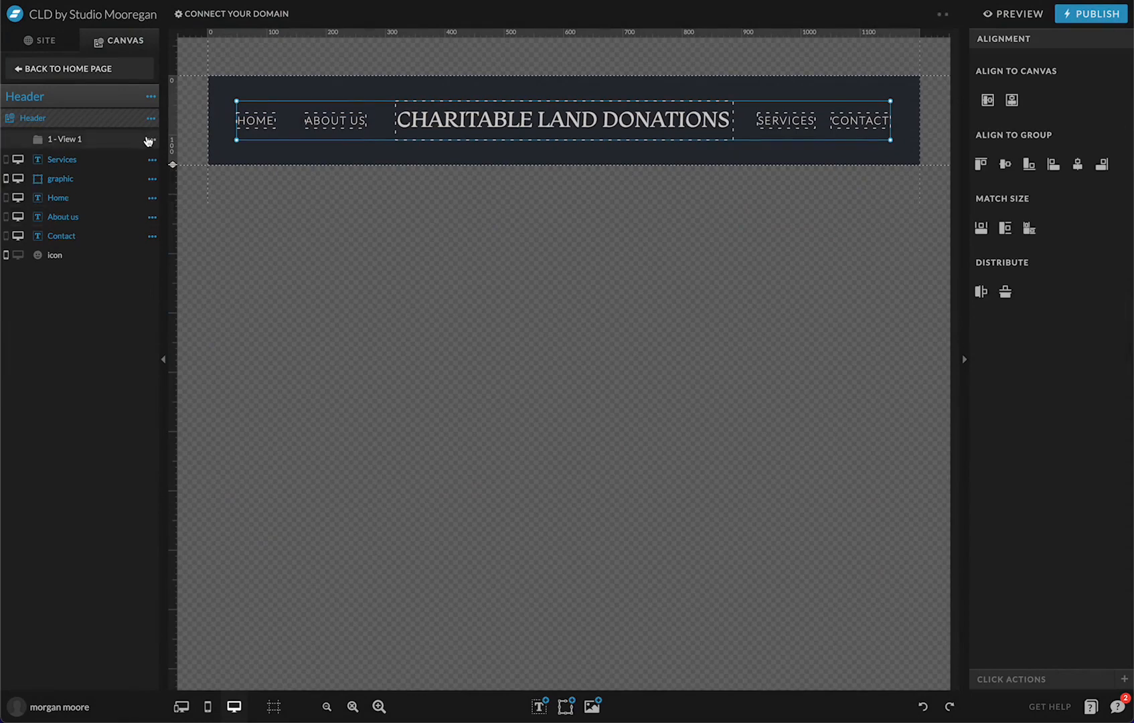
pyautogui.click(150, 139)
pyautogui.click(146, 194)
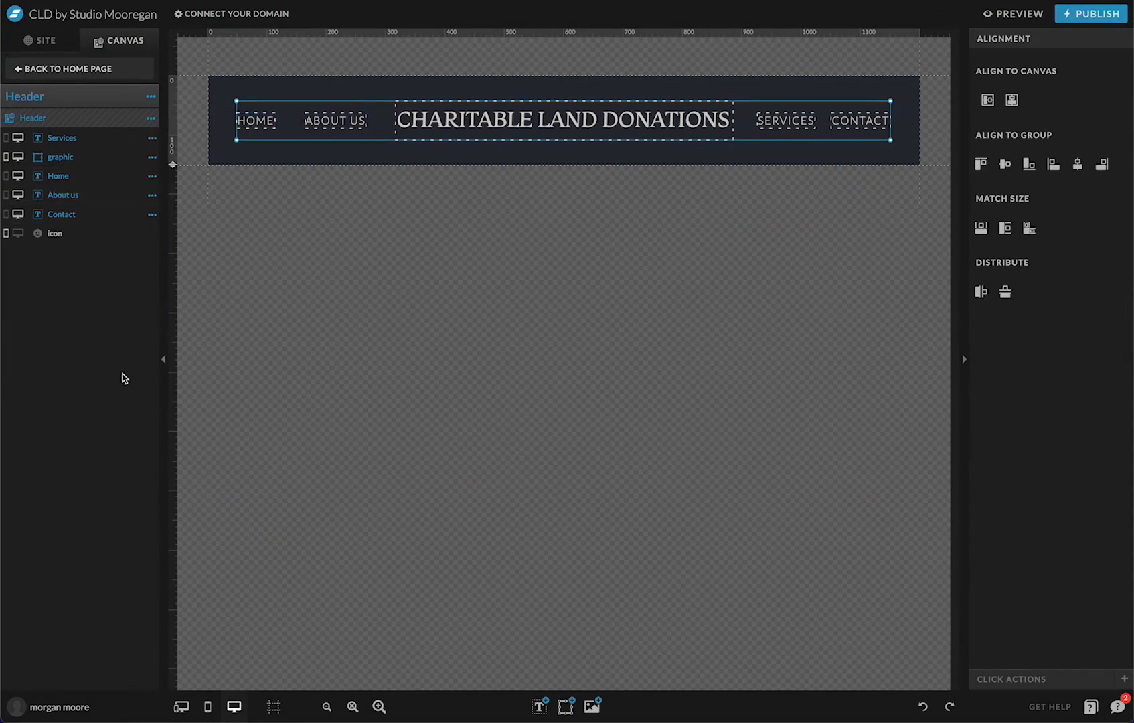
pyautogui.click(318, 156)
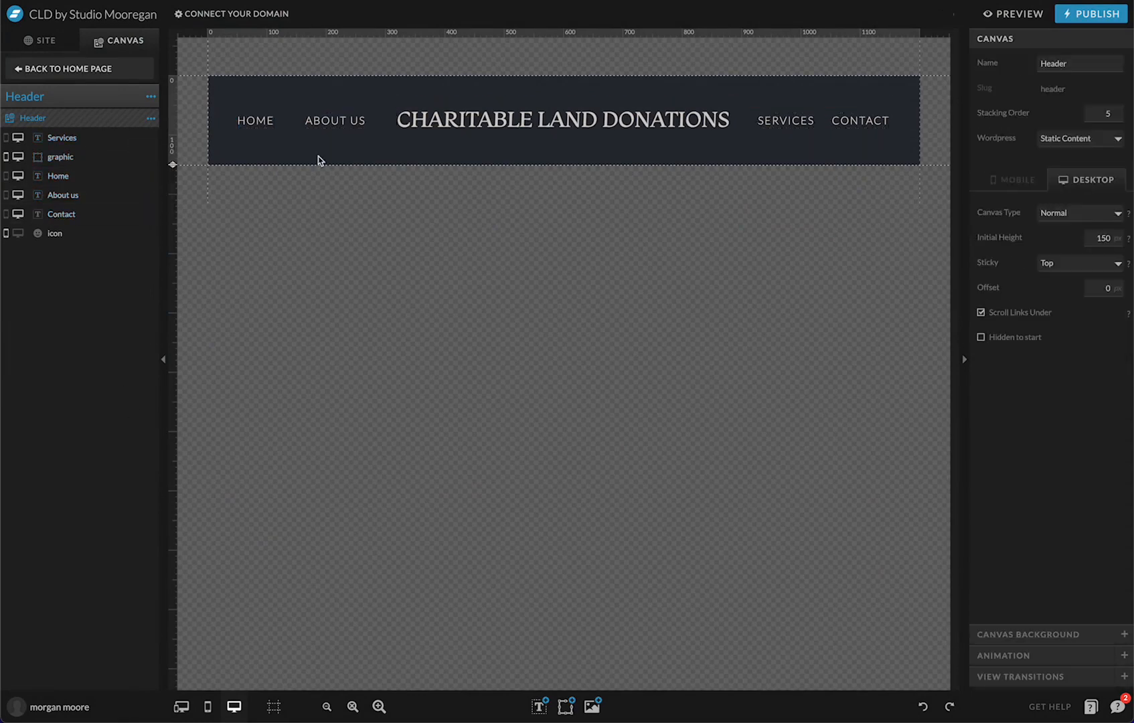
# Add a new canvas view, 1 - View 1, to the Header canvas
pyautogui.click(150, 98)
pyautogui.click(151, 119)
pyautogui.click(158, 156)
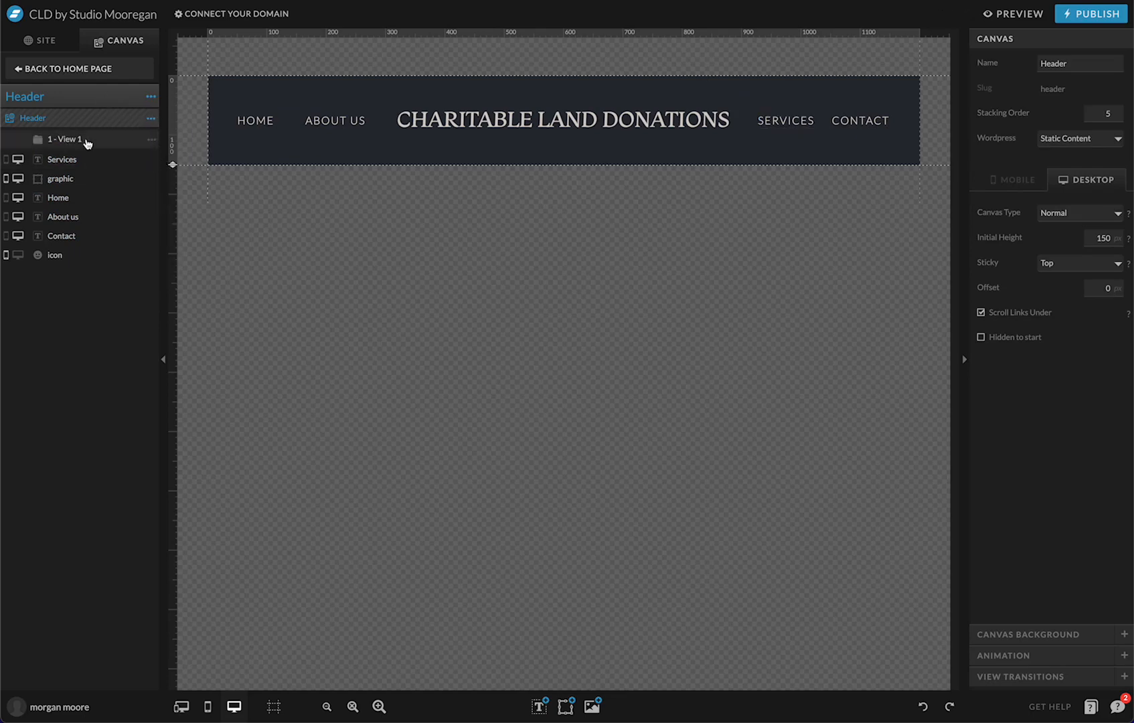
# Move the SERVICES text into View 1 and add a second canvas view
pyautogui.click(767, 117)
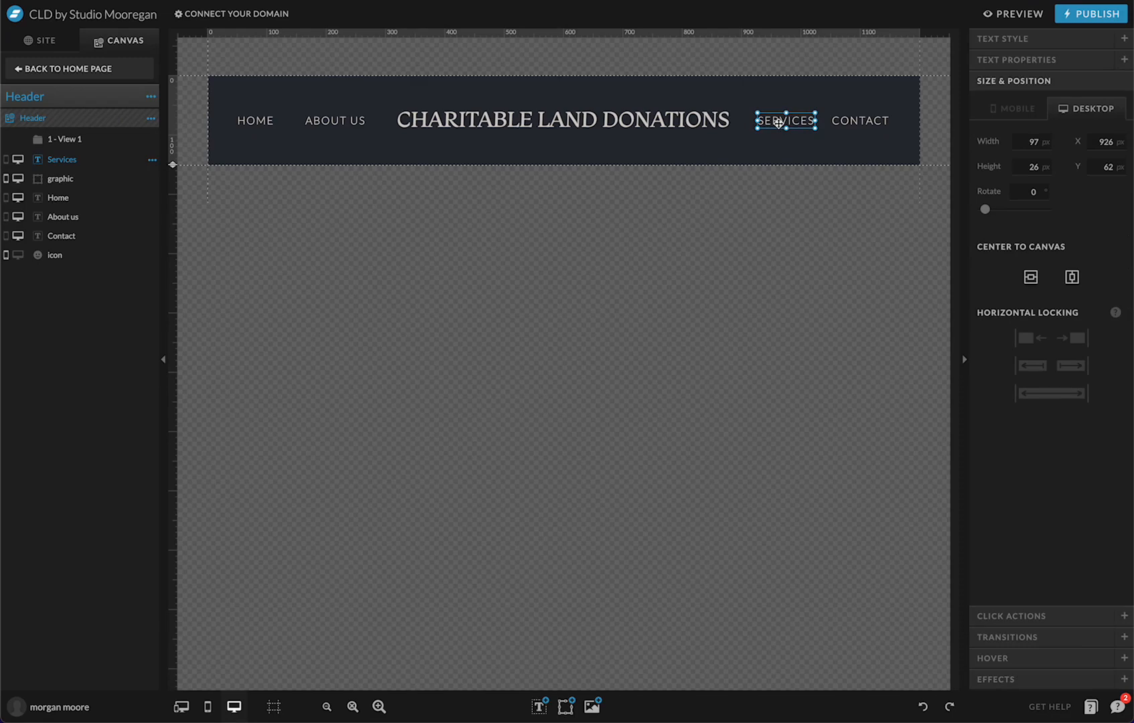
pyautogui.moveTo(86, 158); pyautogui.dragTo(87, 143)
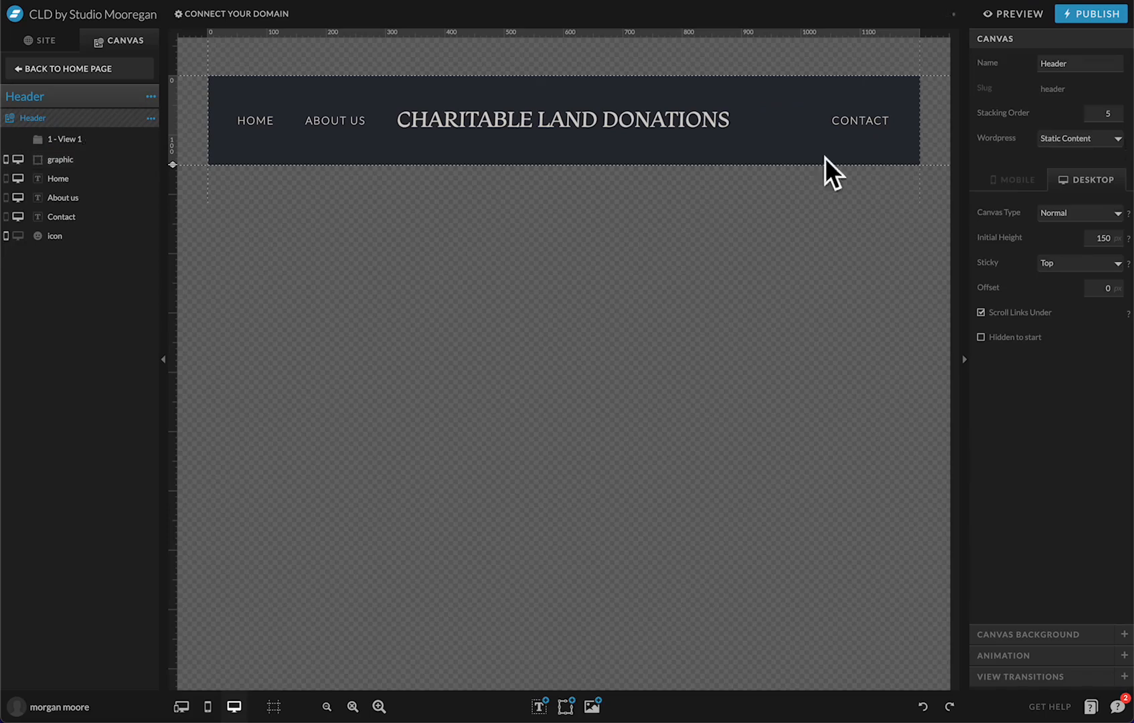
pyautogui.click(87, 143)
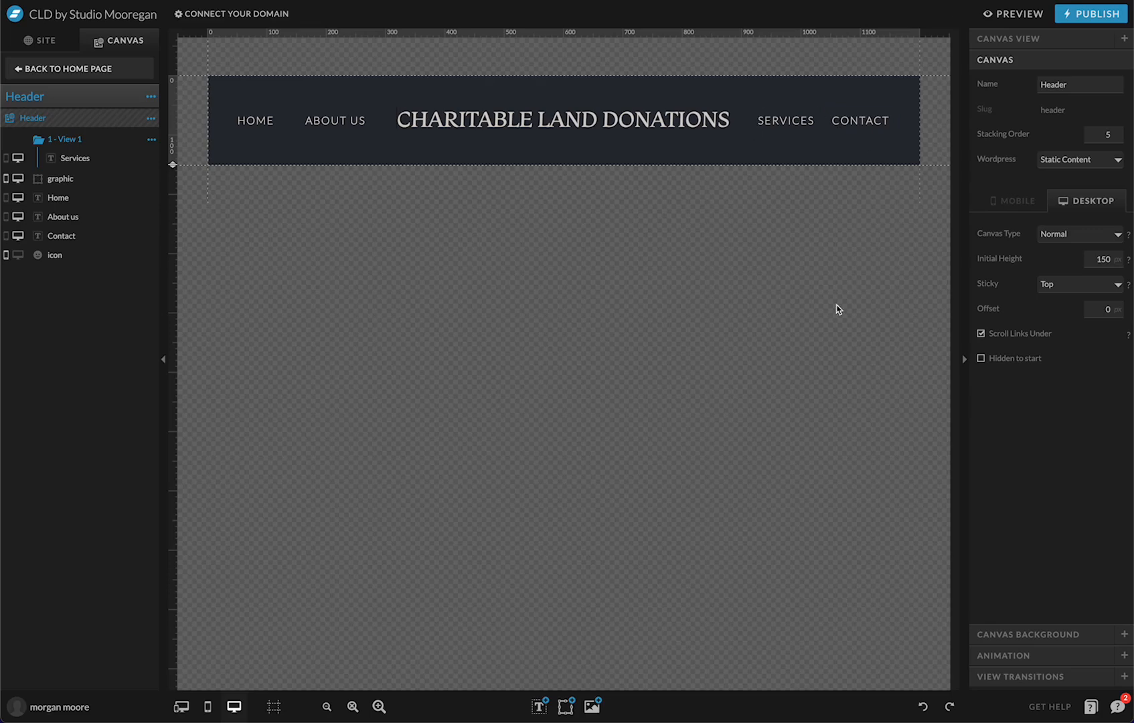
pyautogui.click(151, 140)
pyautogui.click(161, 178)
# Colour the Services text in 2 - View 1-1 with swatch 6 and compare both views
pyautogui.click(71, 178)
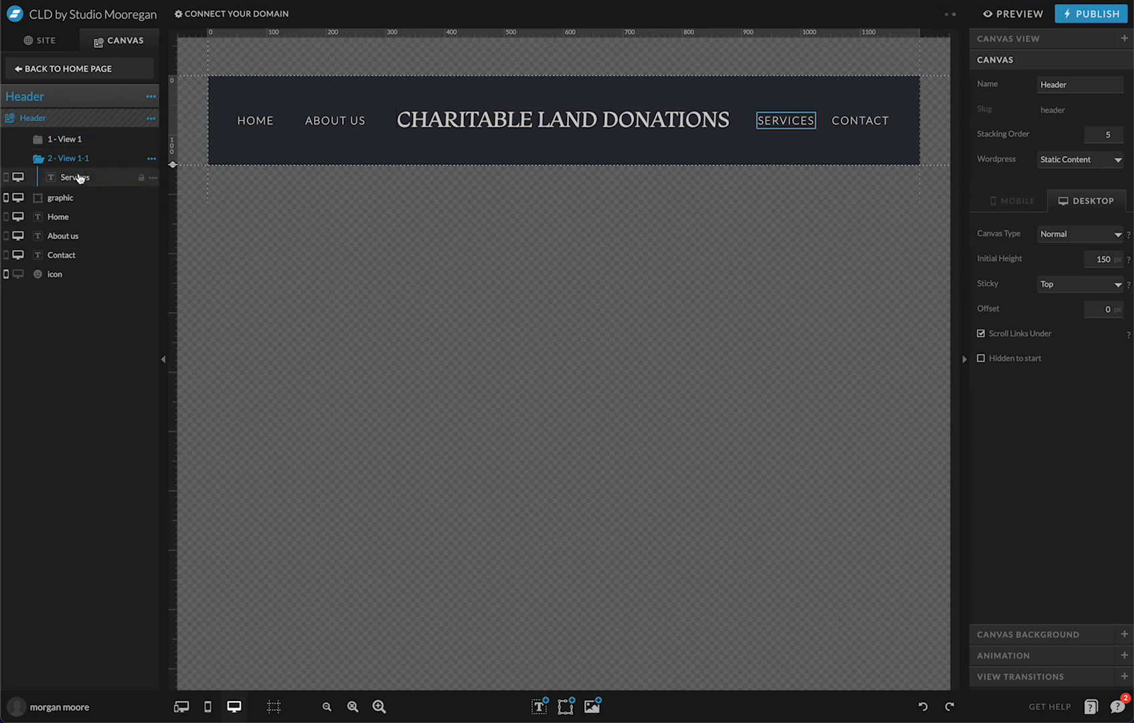
pyautogui.click(76, 177)
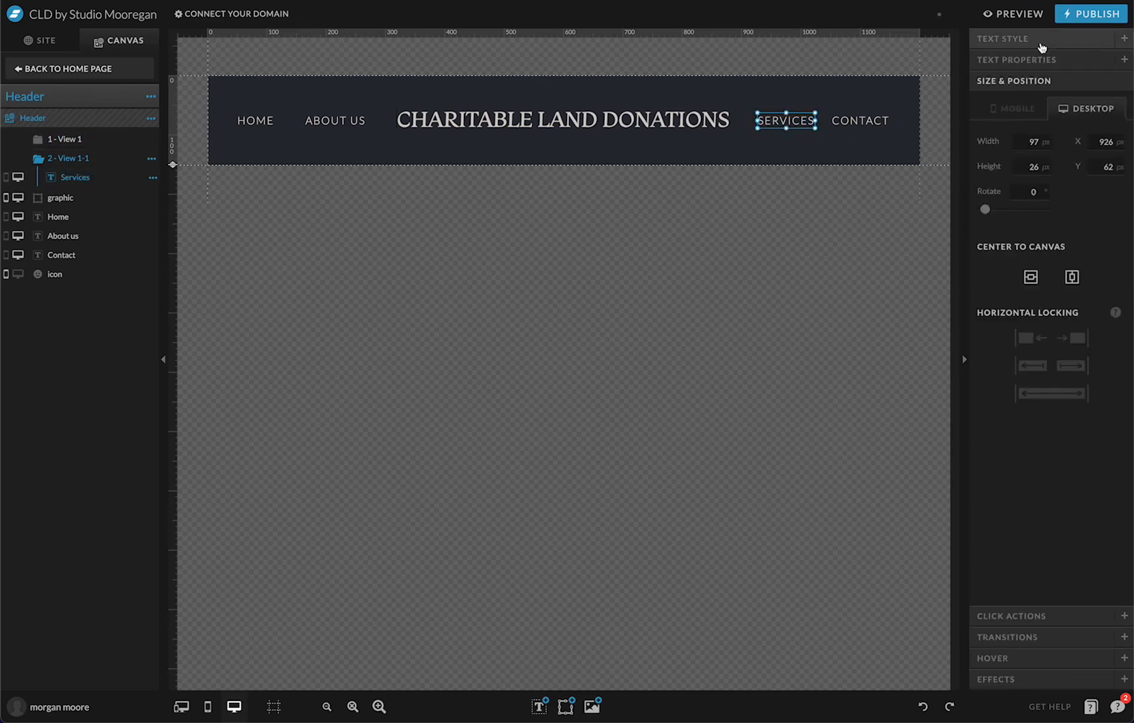
pyautogui.click(1018, 38)
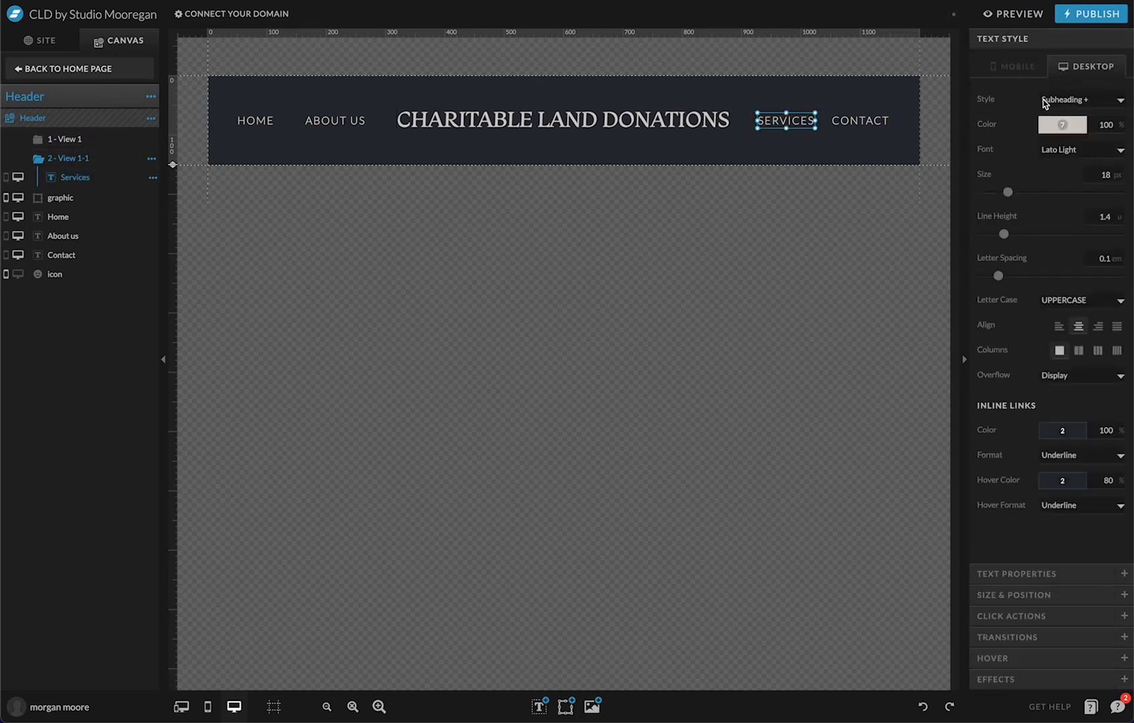
pyautogui.click(1061, 125)
pyautogui.click(1090, 172)
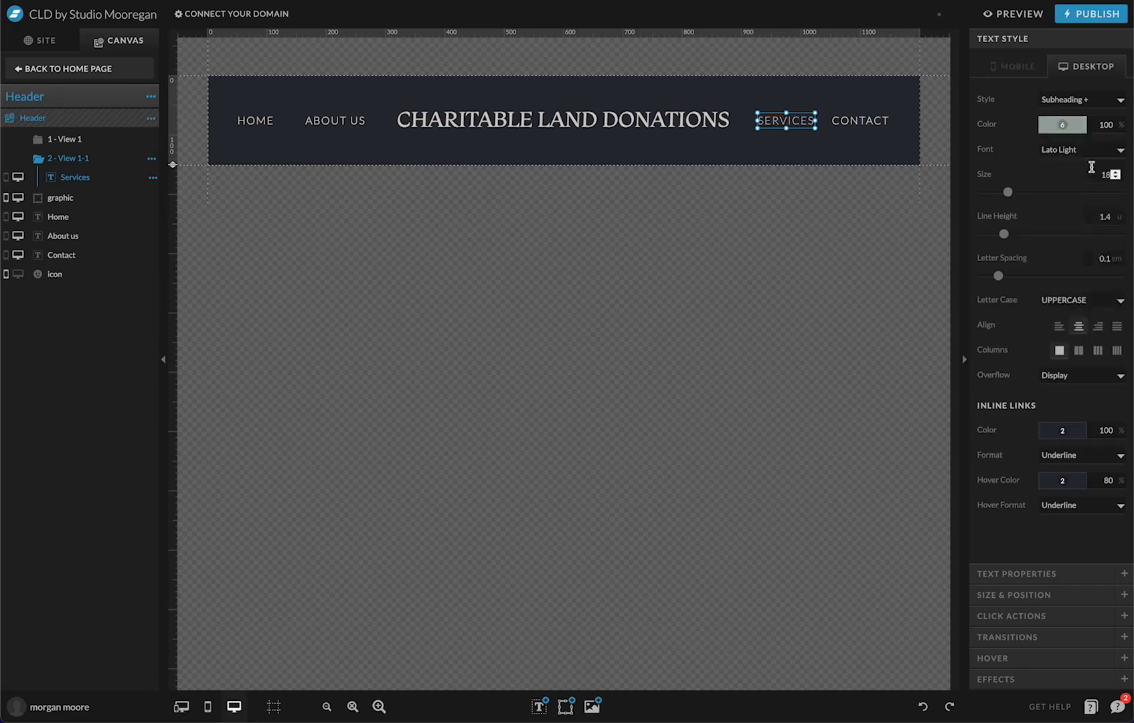
pyautogui.click(862, 155)
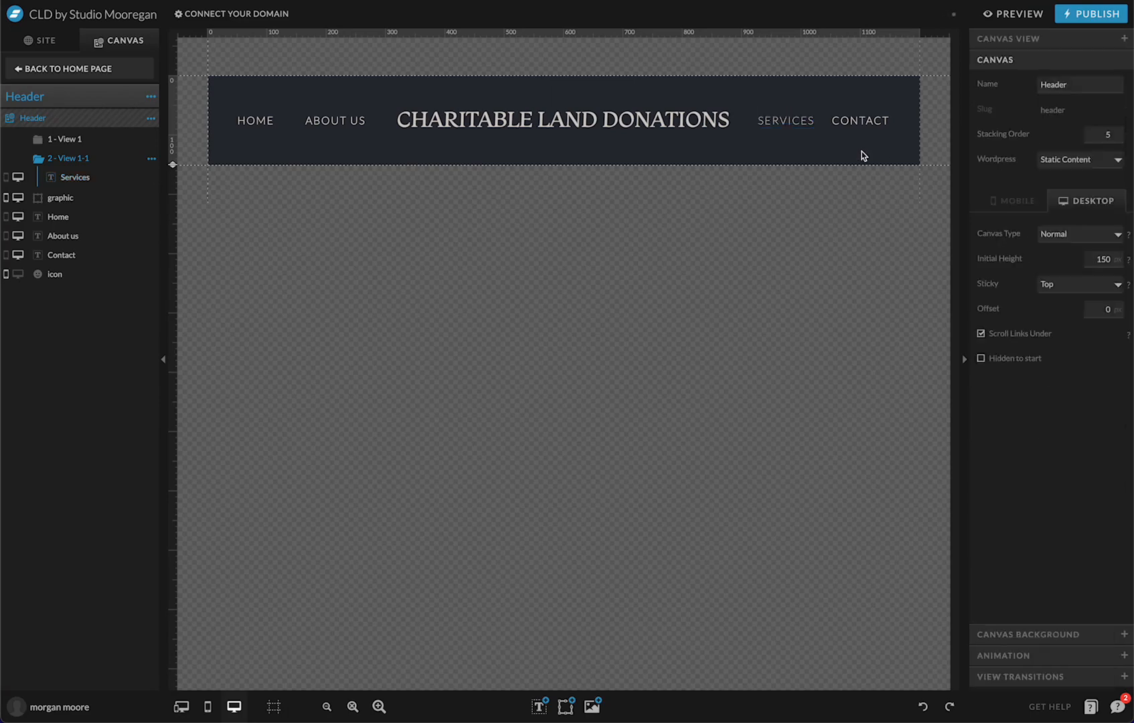
pyautogui.click(114, 143)
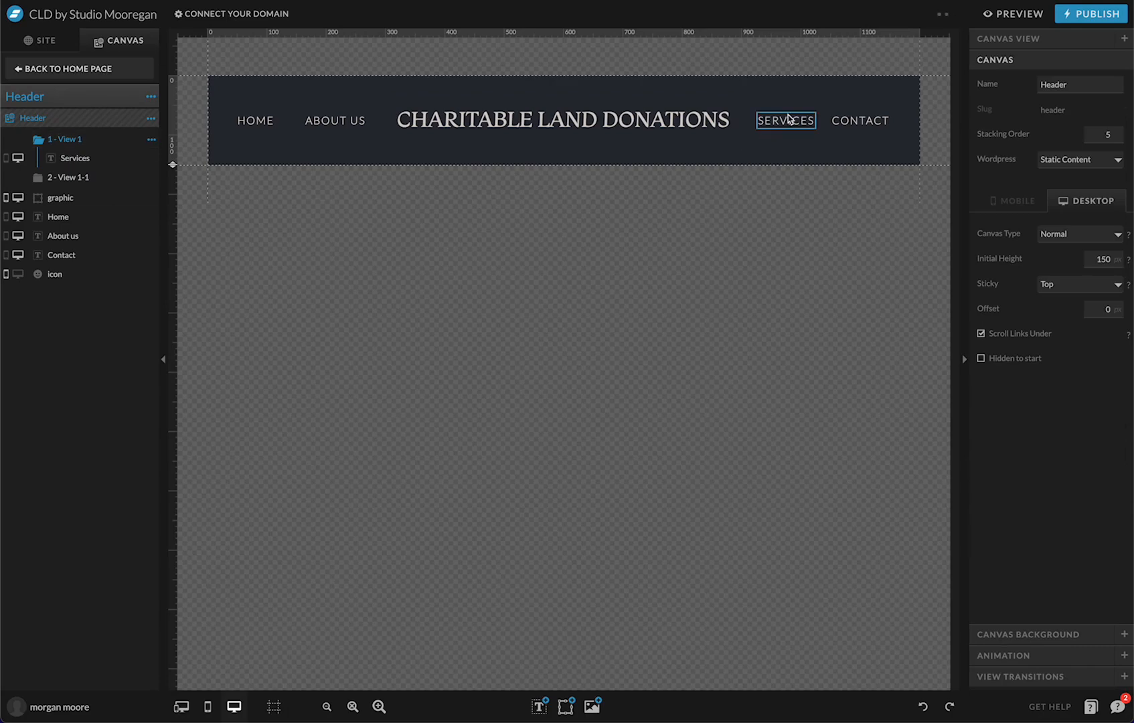
pyautogui.click(788, 119)
pyautogui.click(67, 177)
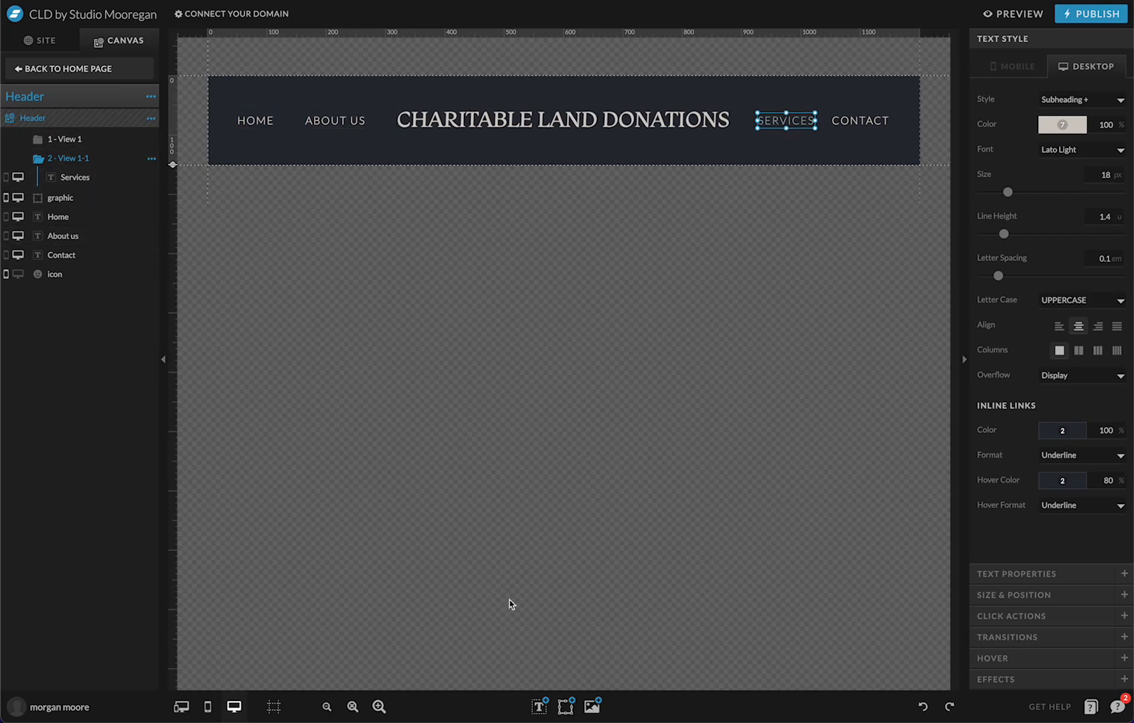
# Insert a rectangle, colour it grey-green and size it as a box just below SERVICES
pyautogui.click(566, 706)
pyautogui.click(556, 577)
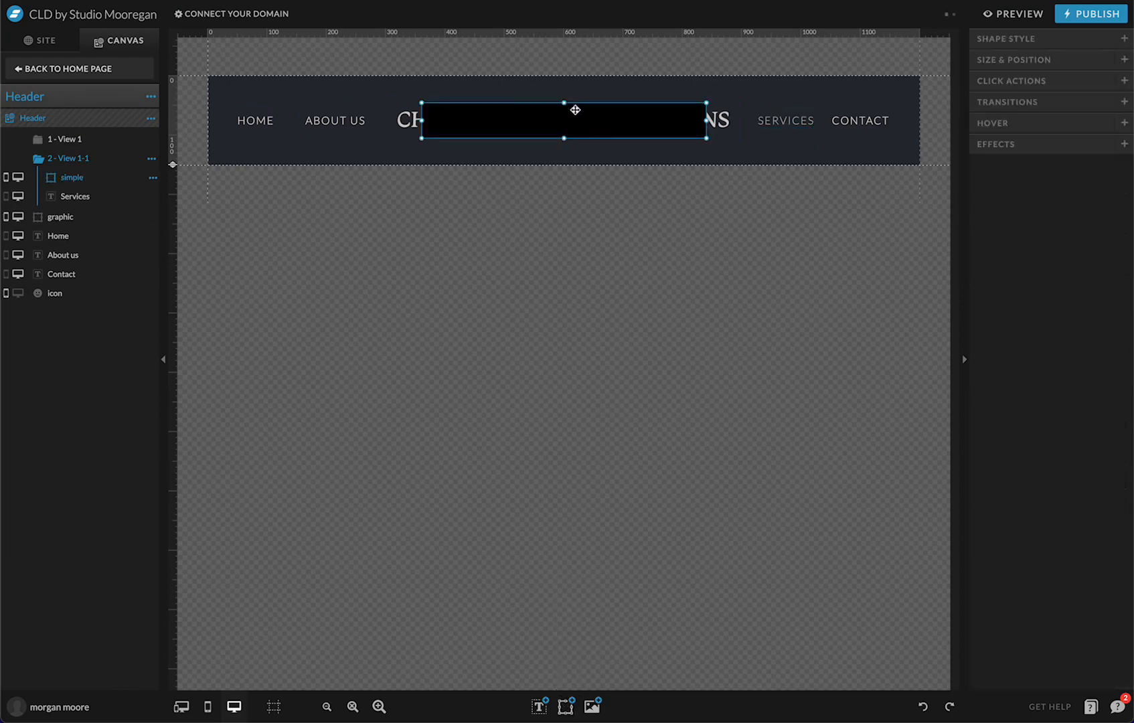
pyautogui.moveTo(575, 109); pyautogui.dragTo(571, 251)
pyautogui.moveTo(433, 252); pyautogui.dragTo(583, 252)
pyautogui.click(991, 42)
pyautogui.click(1062, 125)
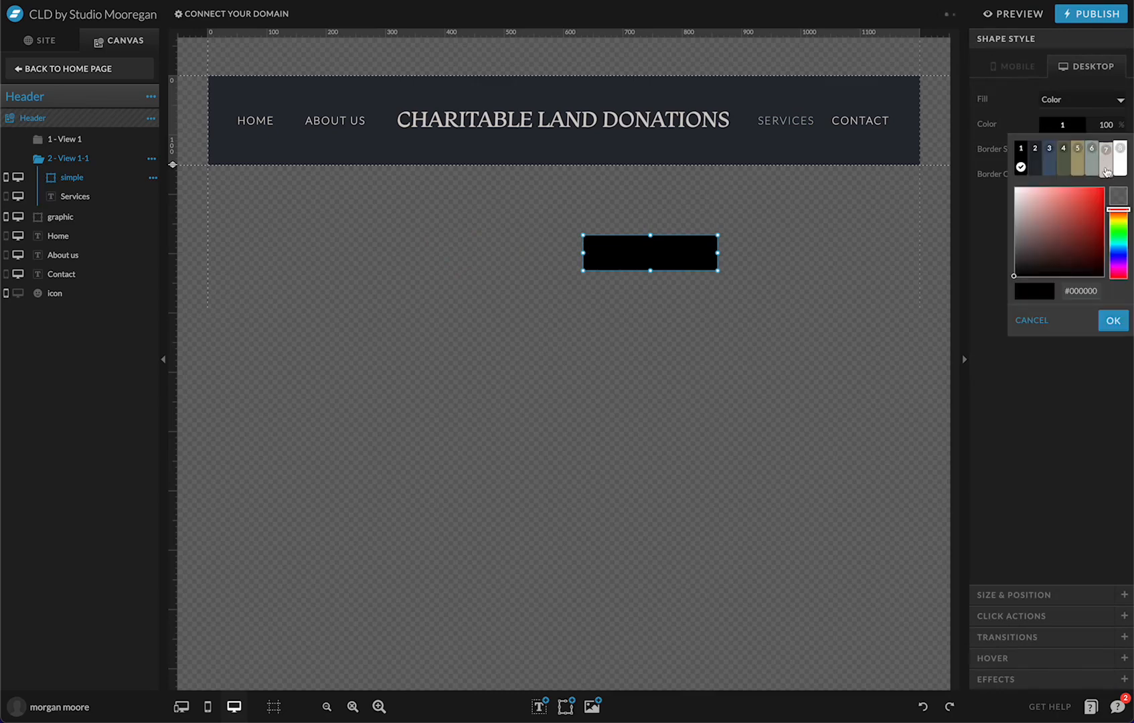
pyautogui.click(1101, 151)
pyautogui.moveTo(666, 249); pyautogui.dragTo(774, 259)
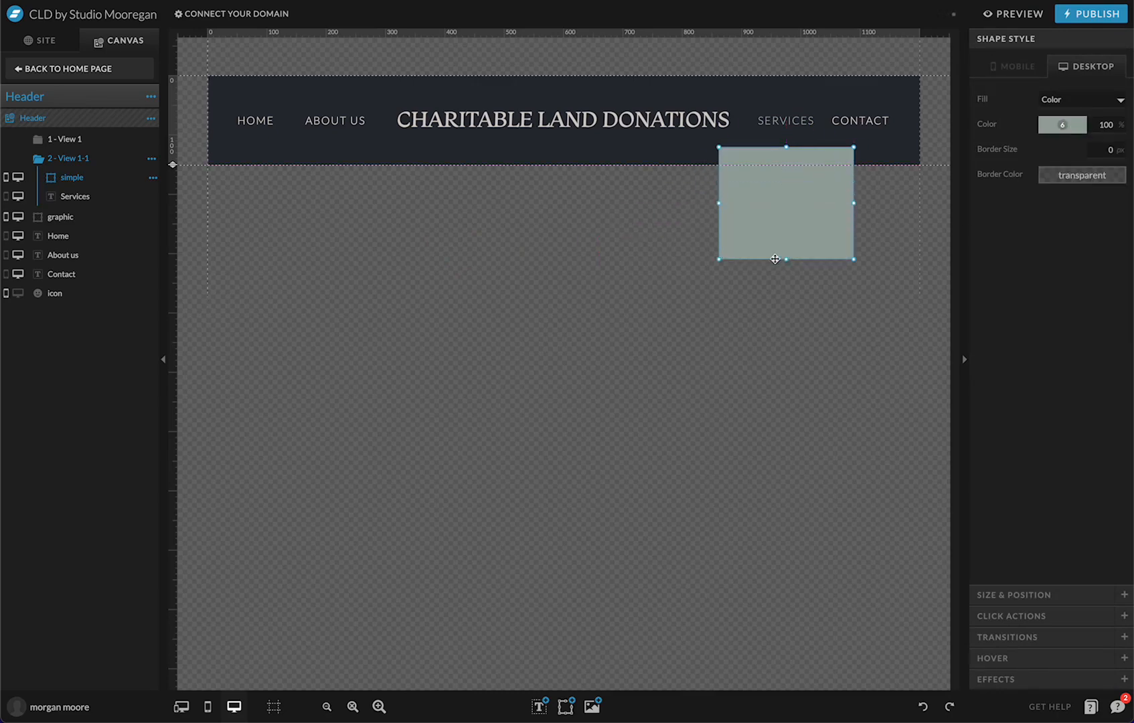
pyautogui.moveTo(718, 204); pyautogui.dragTo(733, 204)
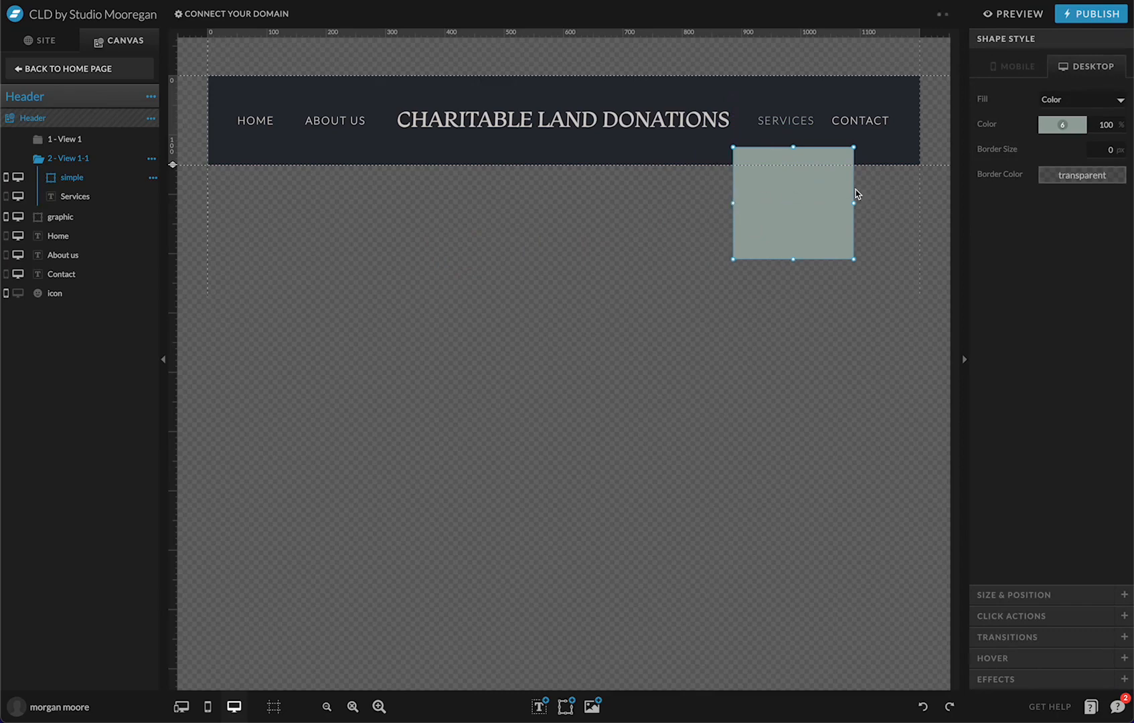
pyautogui.moveTo(855, 204); pyautogui.dragTo(787, 232)
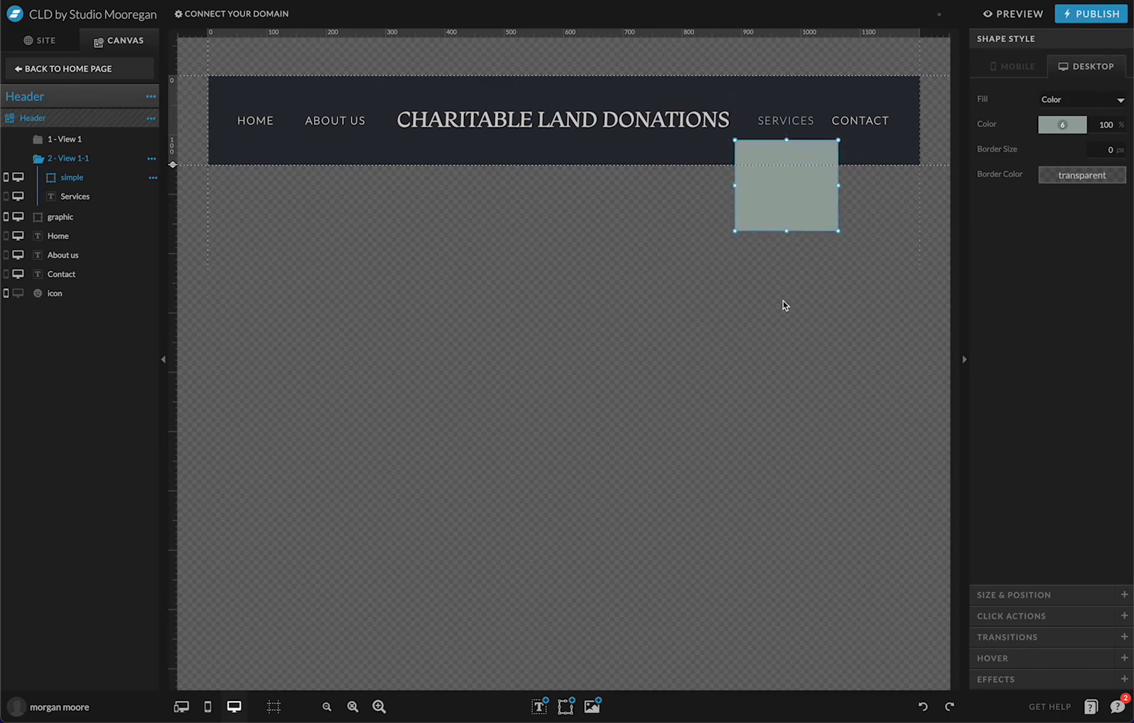
# Add a grey-green play-triangle icon on the header's bottom edge above the box
pyautogui.click(564, 706)
pyautogui.click(559, 613)
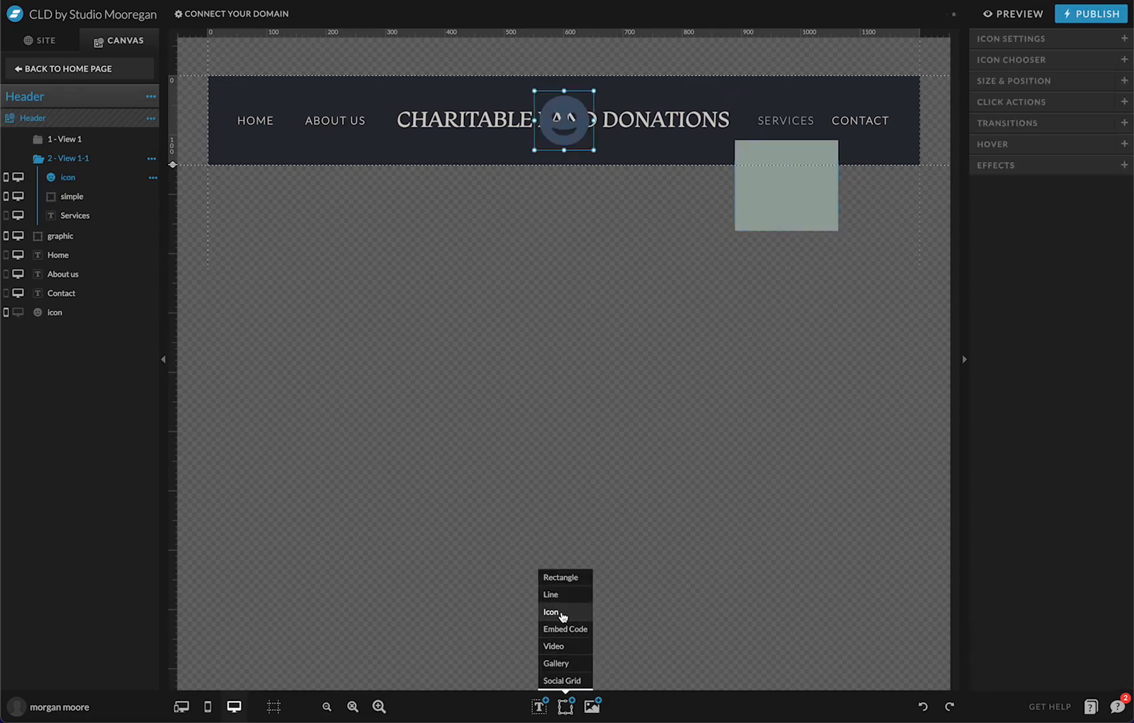
pyautogui.click(1034, 59)
pyautogui.scroll(-10, 1016, 463)
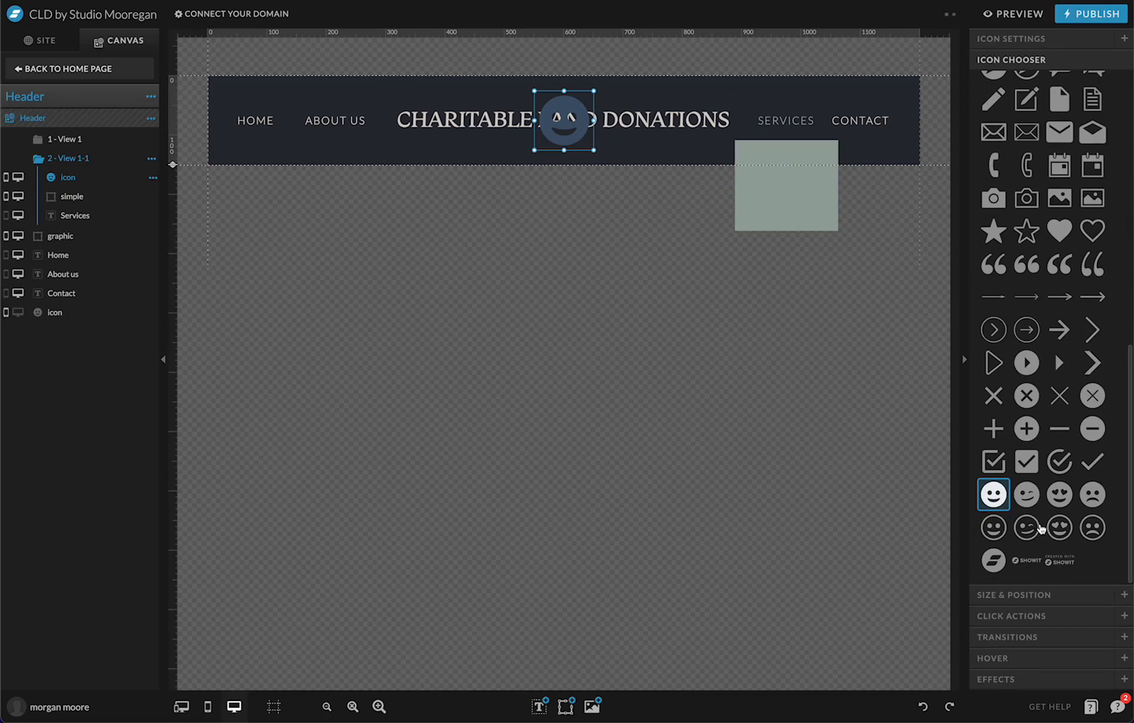
pyautogui.click(1058, 362)
pyautogui.moveTo(573, 142); pyautogui.dragTo(587, 337)
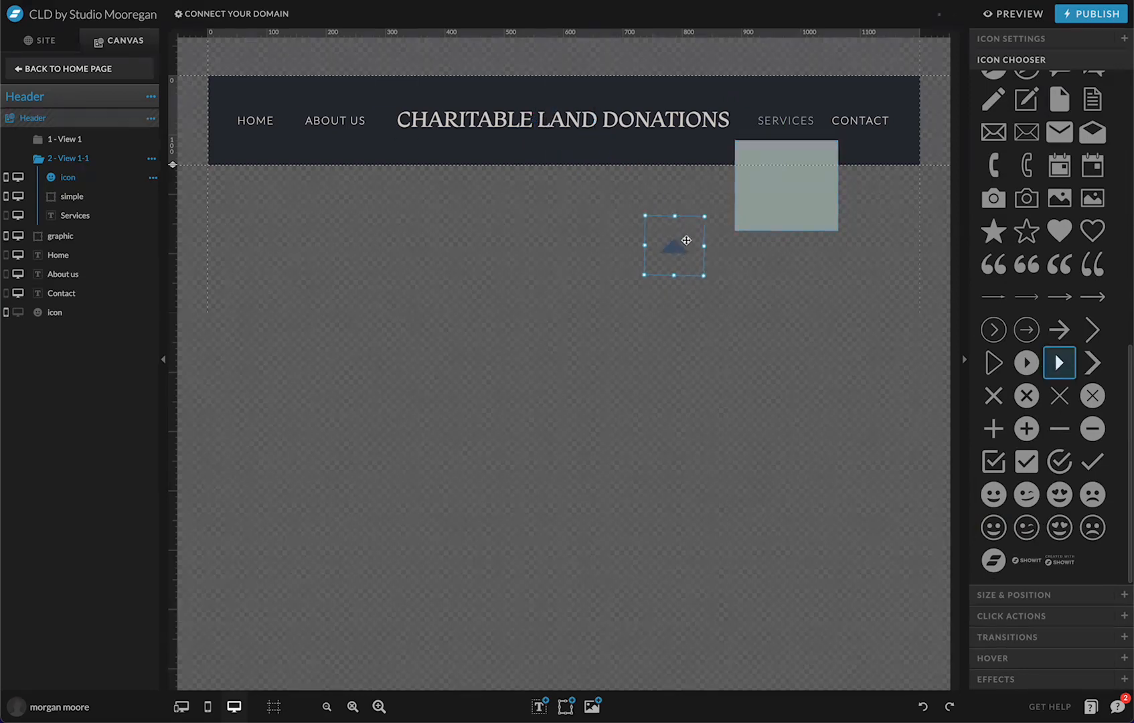
pyautogui.moveTo(673, 249); pyautogui.dragTo(697, 178)
pyautogui.click(987, 38)
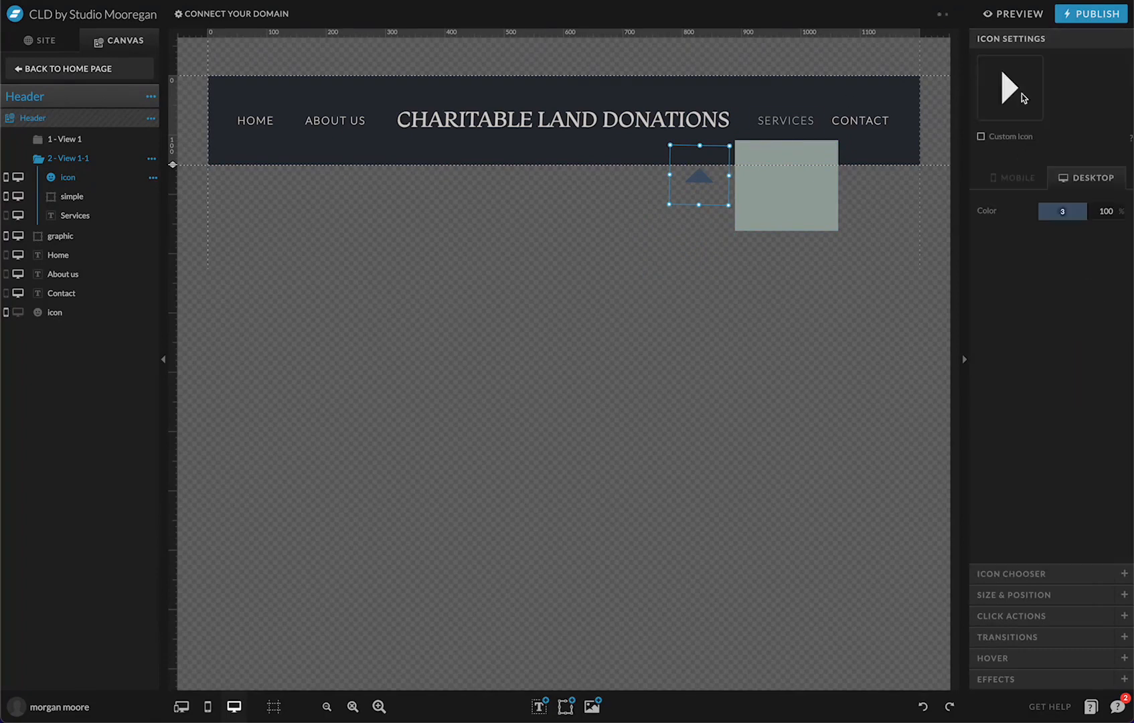
pyautogui.click(1060, 209)
pyautogui.click(1095, 258)
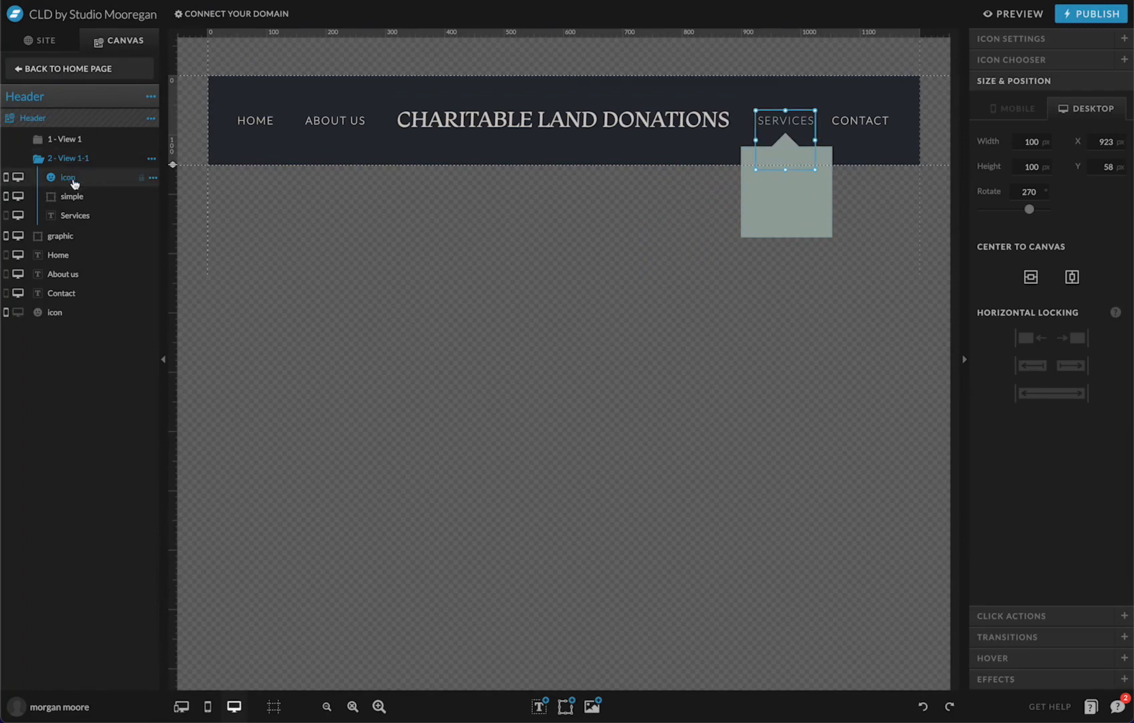
# Place the triangle icon below Services in the layers and check its placement
pyautogui.moveTo(82, 180); pyautogui.dragTo(109, 225)
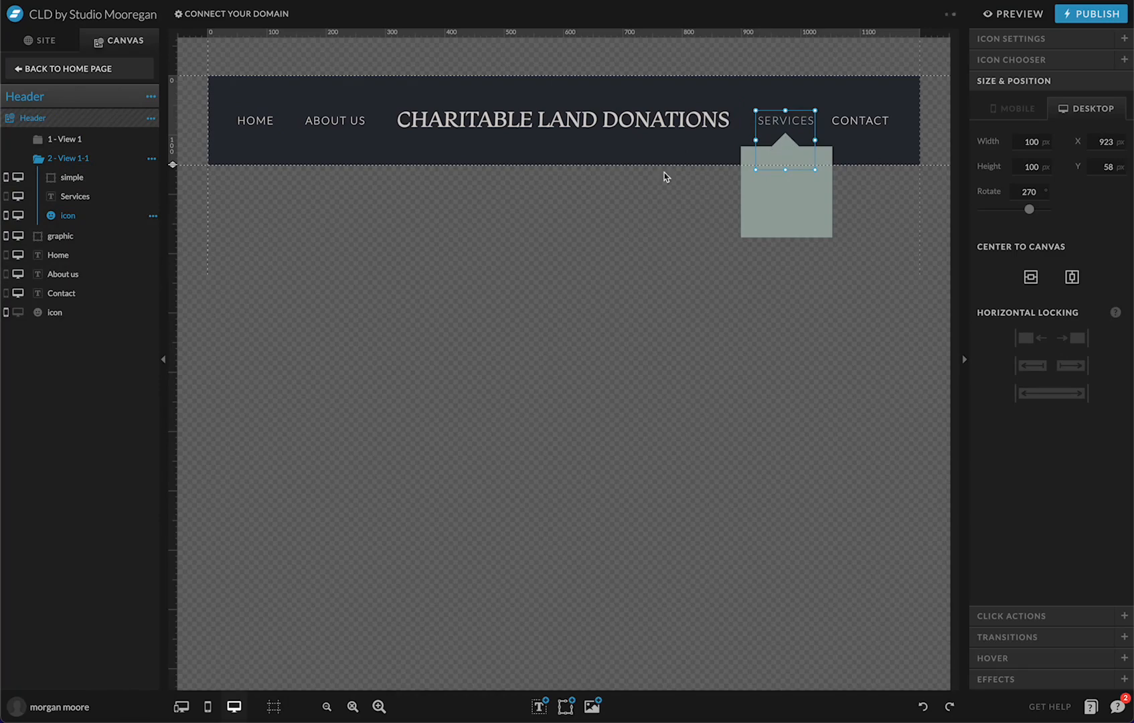
pyautogui.click(770, 120)
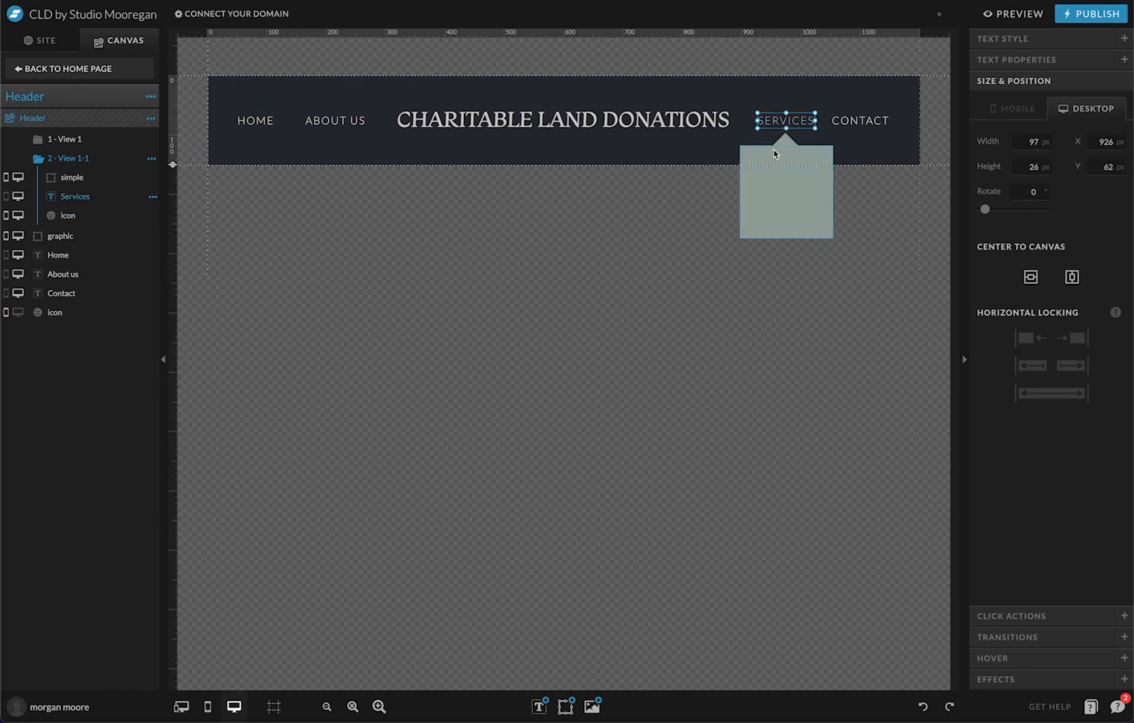
pyautogui.click(775, 144)
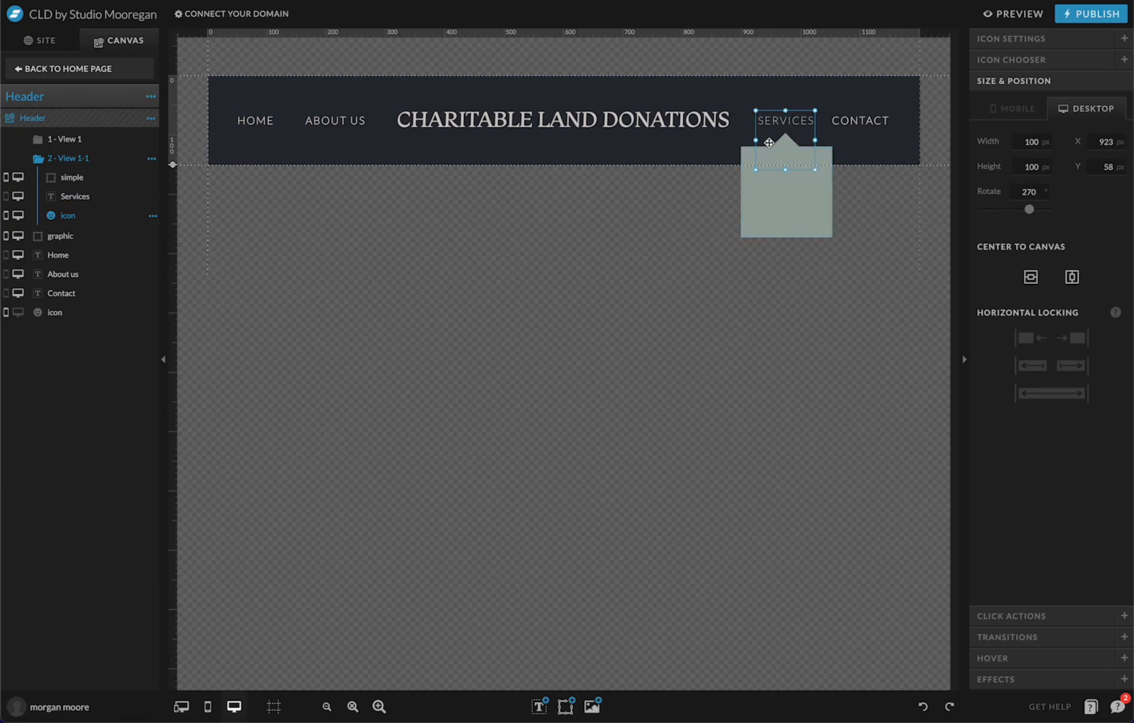
pyautogui.click(830, 85)
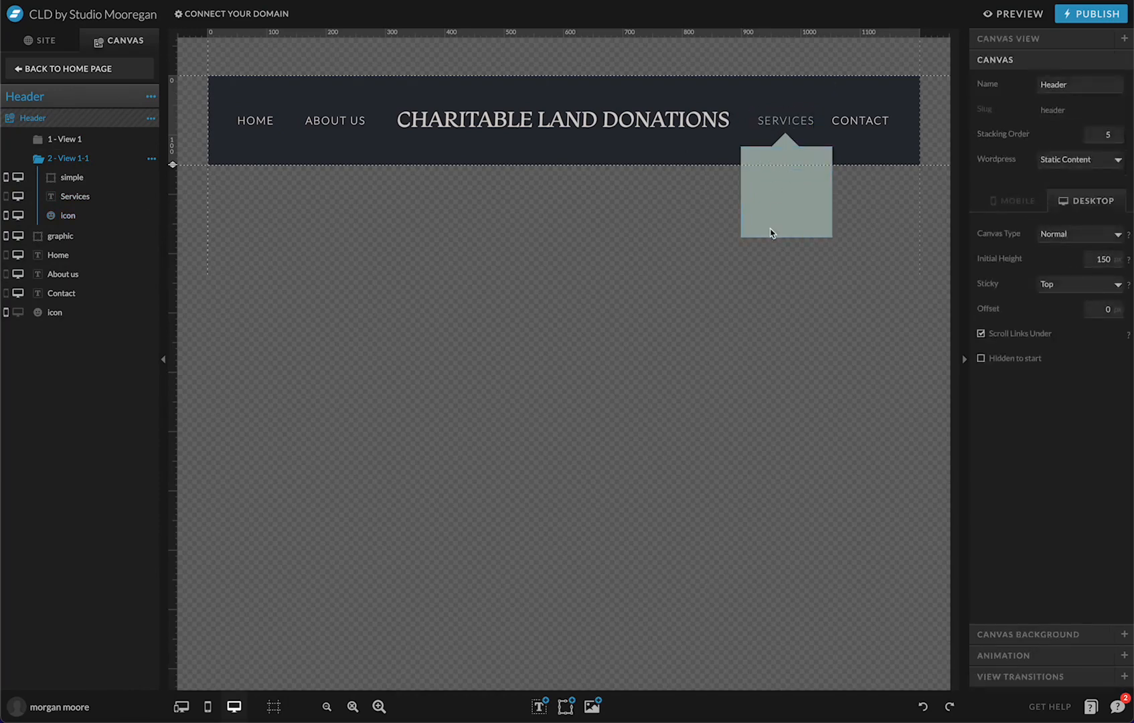
# Duplicate the SERVICES header text, give the copy colour 2, and move it into the grey dropdown box
pyautogui.click(779, 125)
pyautogui.press('super+d')
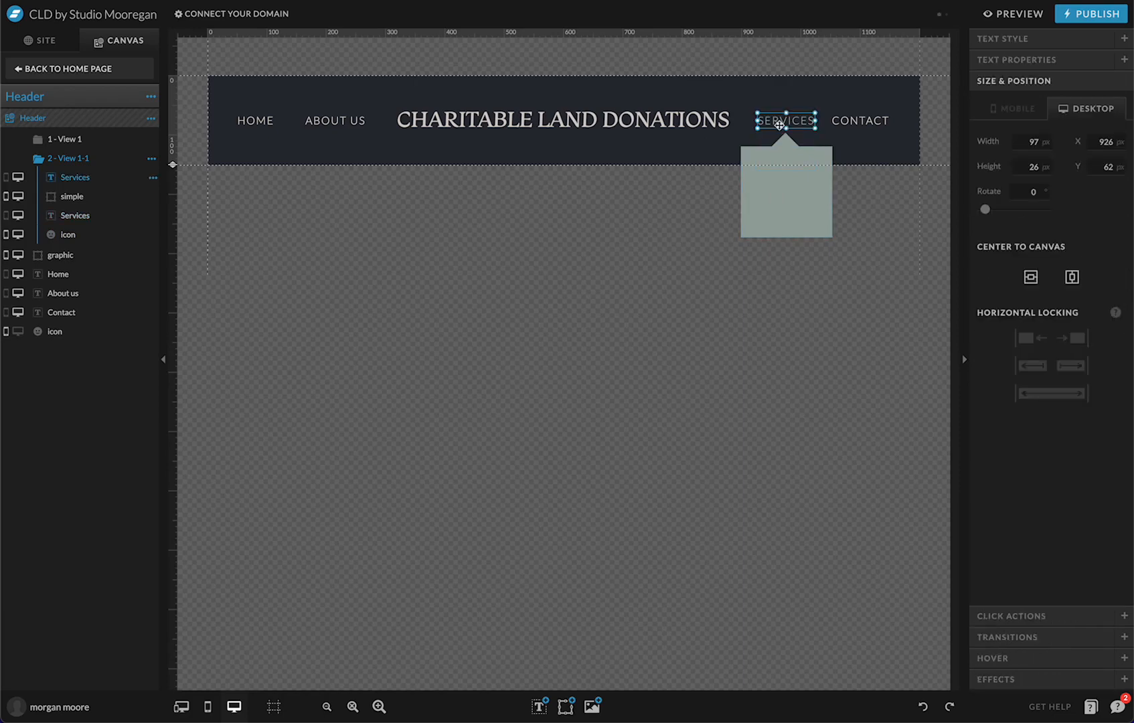
pyautogui.moveTo(779, 125); pyautogui.dragTo(776, 107)
pyautogui.click(997, 40)
pyautogui.click(1062, 124)
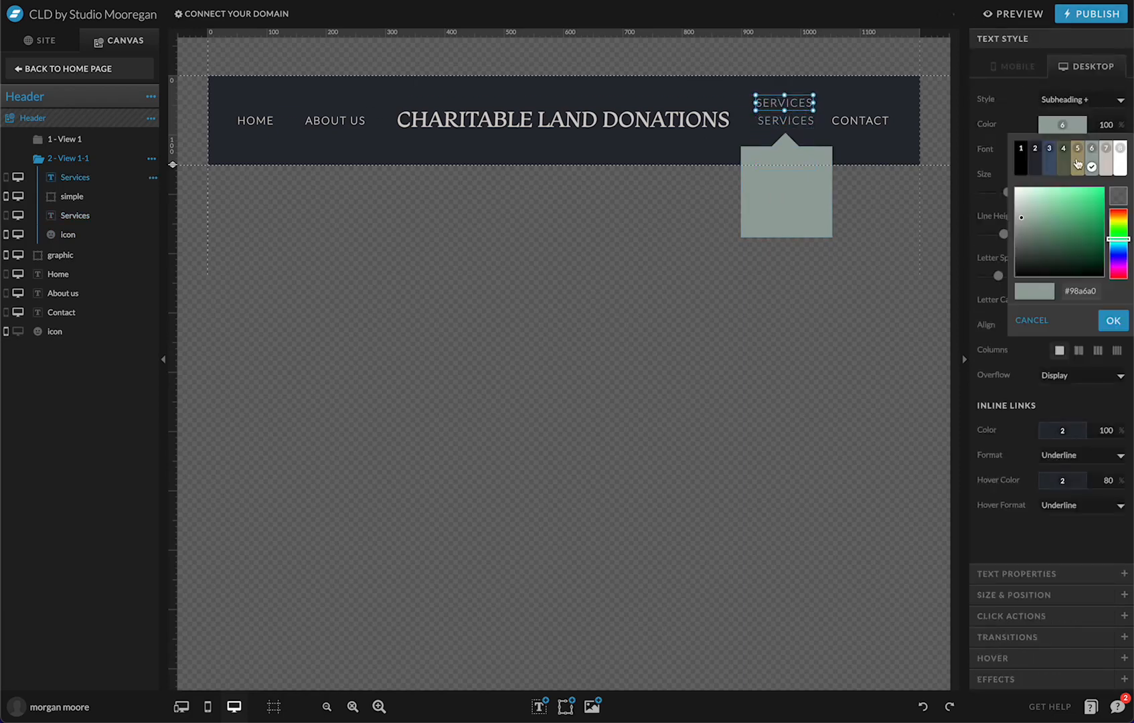
pyautogui.click(1034, 169)
pyautogui.moveTo(786, 102); pyautogui.dragTo(782, 170)
# Change the copied text to SERVICE 1 and widen its text box
pyautogui.doubleClick(800, 170)
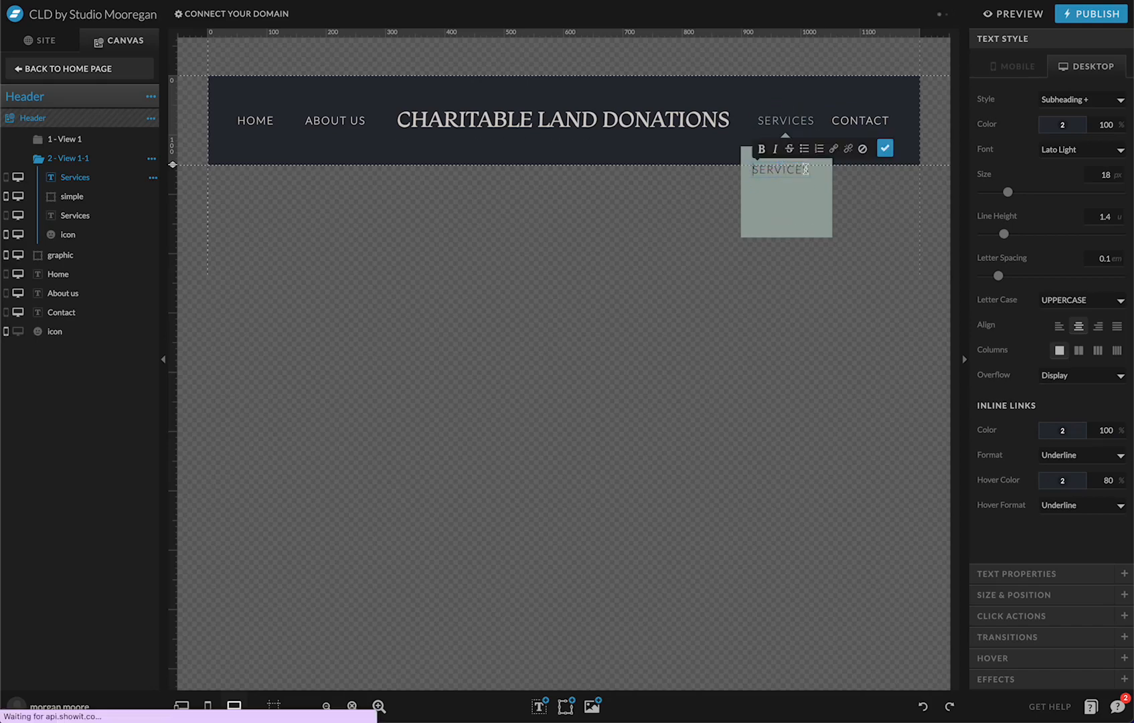
pyautogui.doubleClick(755, 169)
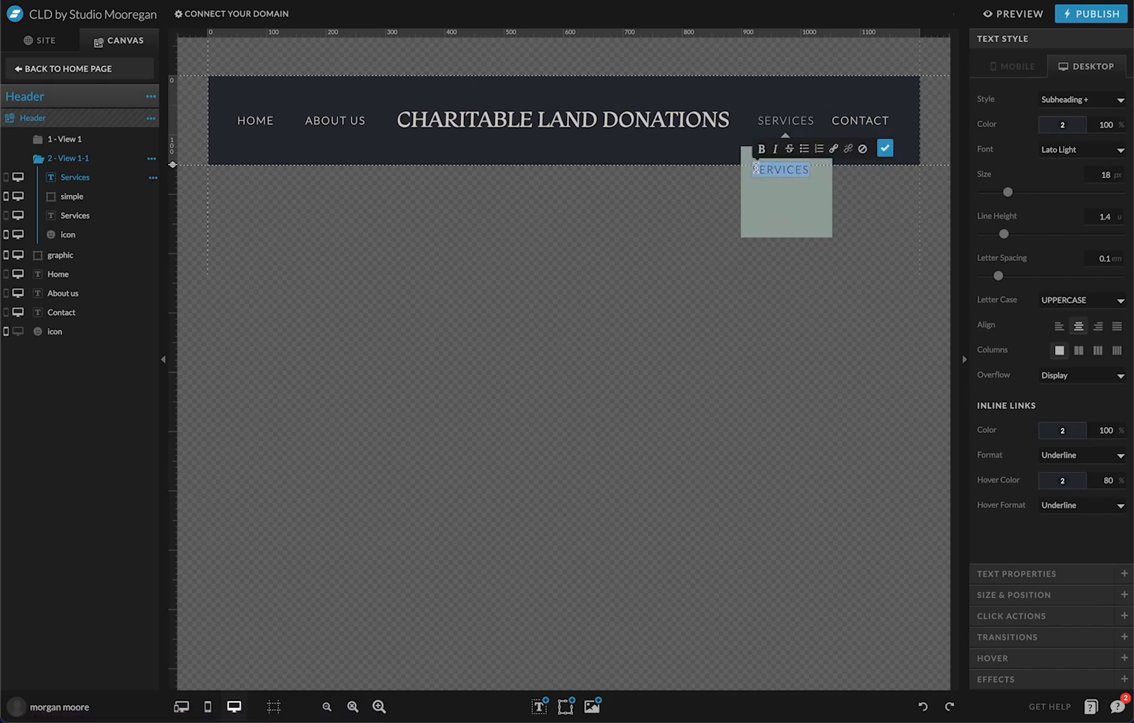
pyautogui.write('Service 1')
pyautogui.click(762, 171)
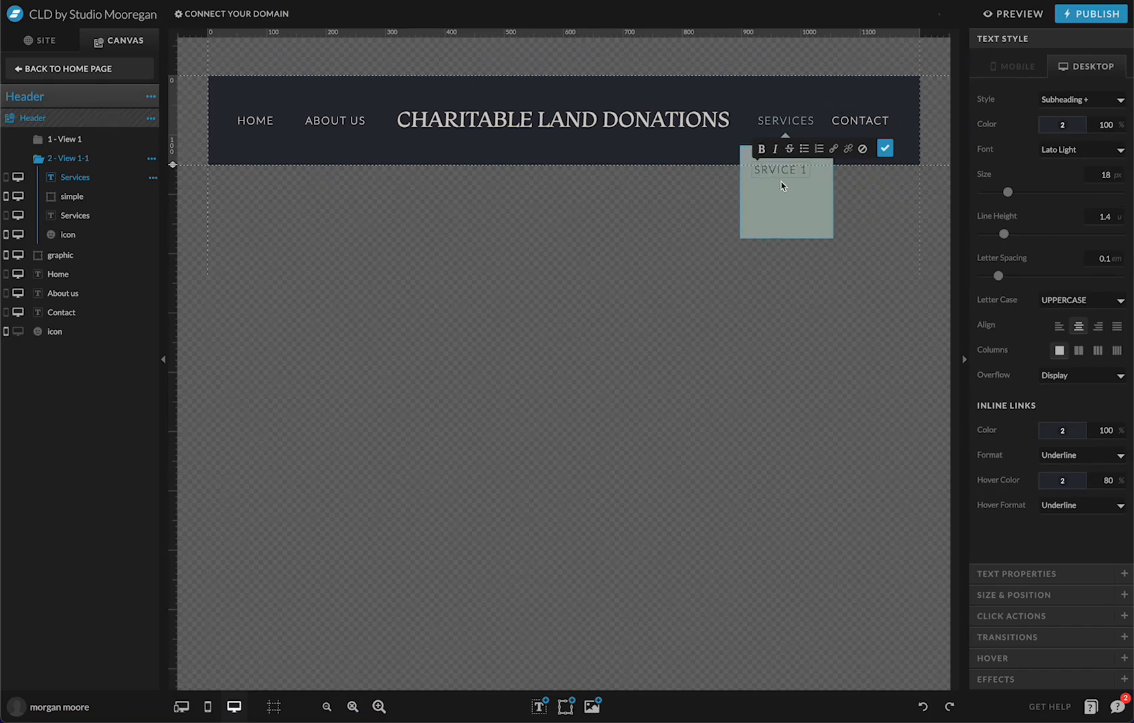
pyautogui.write('e')
pyautogui.click(885, 148)
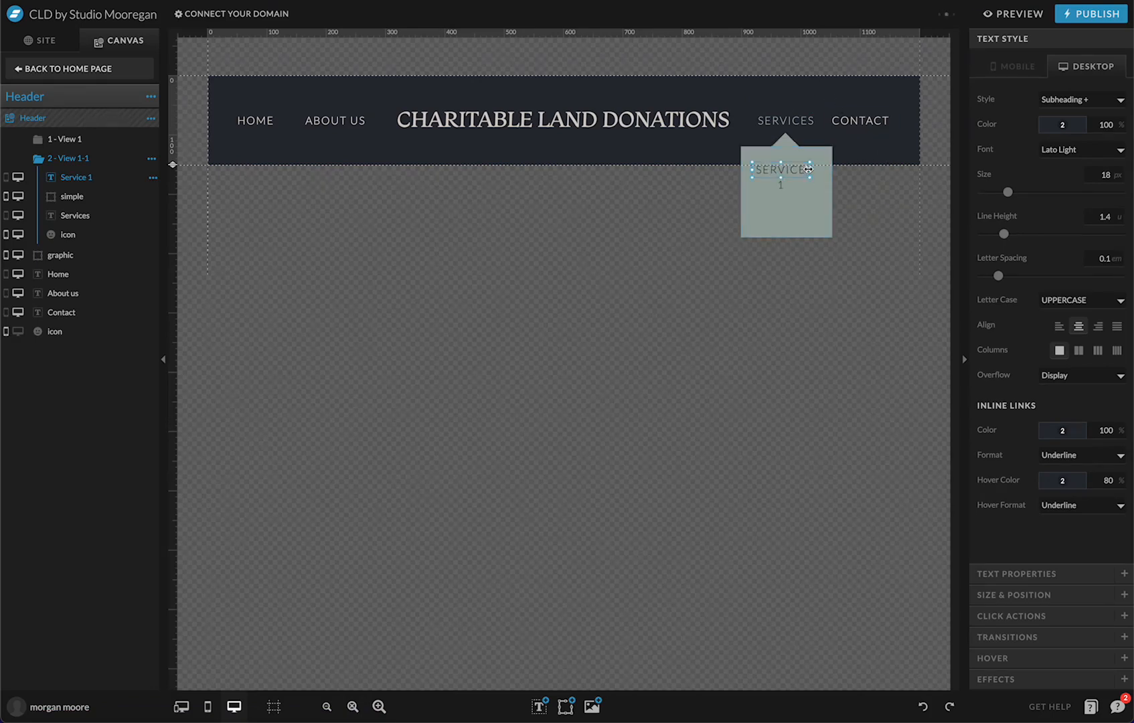
pyautogui.moveTo(815, 170); pyautogui.dragTo(828, 170)
pyautogui.moveTo(754, 171); pyautogui.dragTo(788, 211)
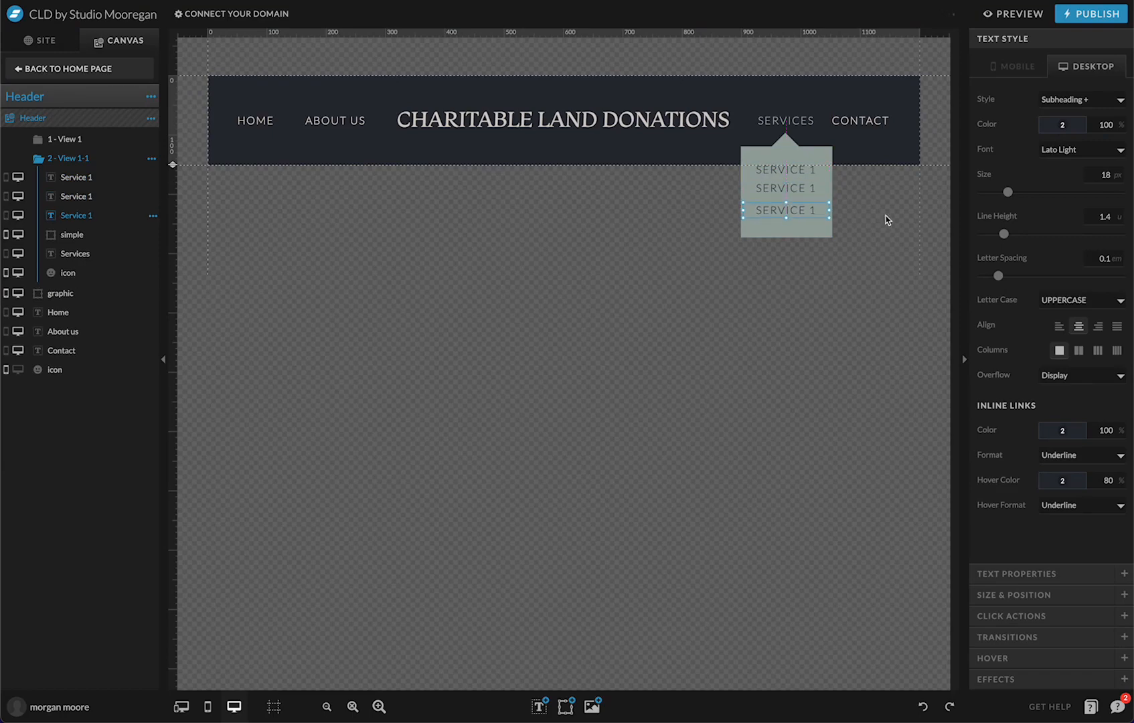
# Distribute the three service items evenly and shorten the grey dropdown box slightly
pyautogui.click(803, 173)
pyautogui.keyDown('shift'); pyautogui.click(803, 211); pyautogui.keyUp('shift')
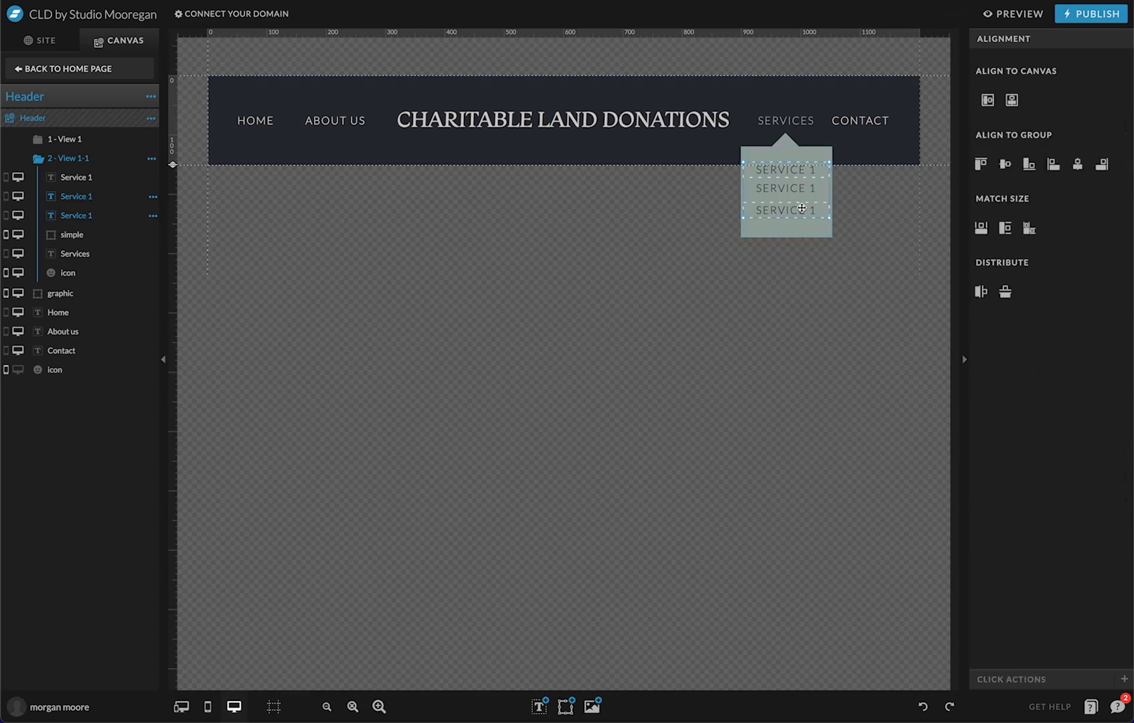
pyautogui.keyDown('shift'); pyautogui.click(803, 190); pyautogui.keyUp('shift')
pyautogui.click(1005, 292)
pyautogui.click(883, 158)
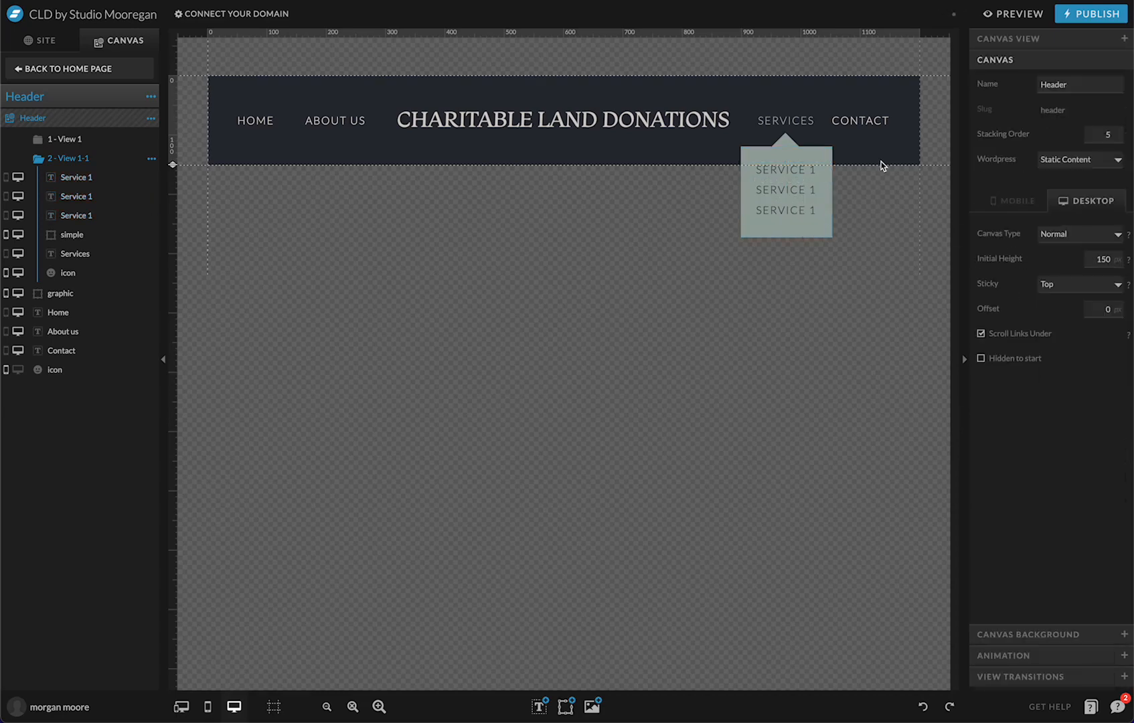
pyautogui.click(789, 233)
pyautogui.moveTo(787, 235); pyautogui.dragTo(787, 233)
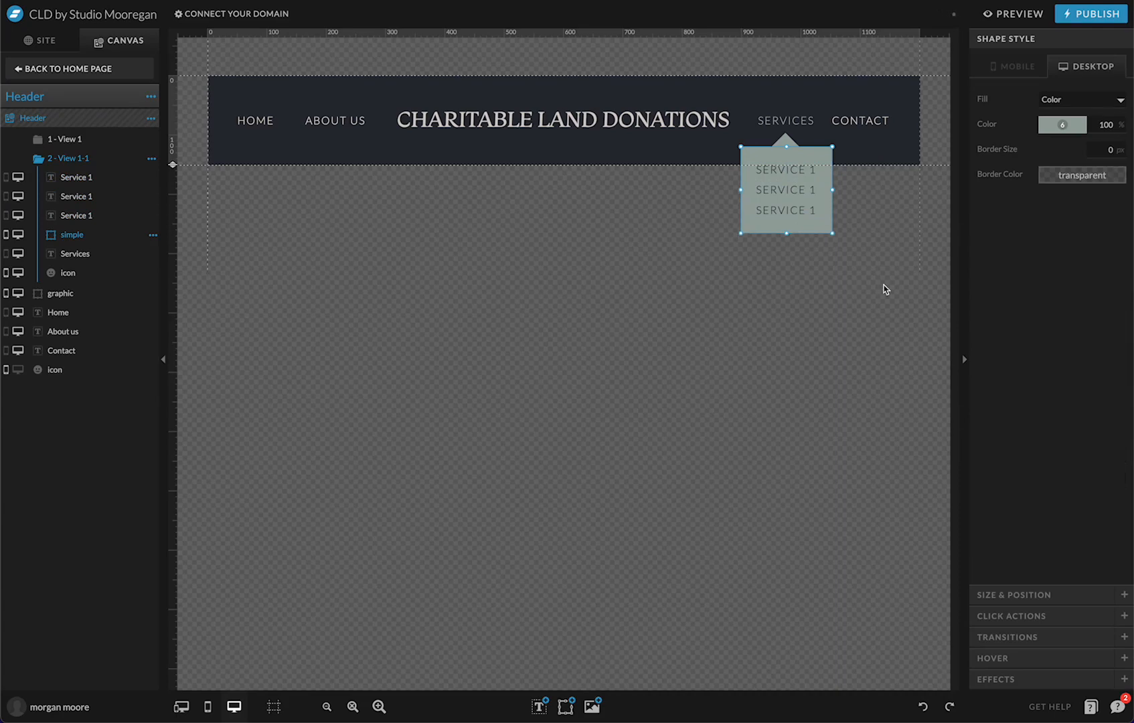
# Renumber the middle item to SERVICE 2 and the lower item to SERVICE 3
pyautogui.click(794, 192)
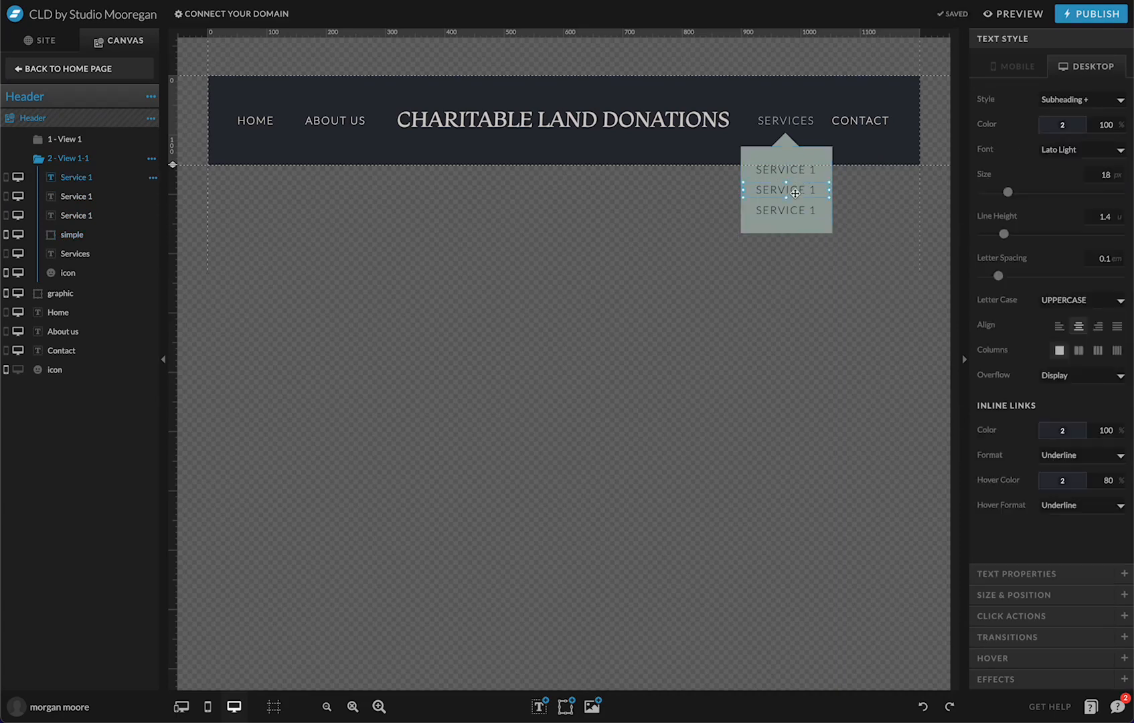
pyautogui.doubleClick(801, 192)
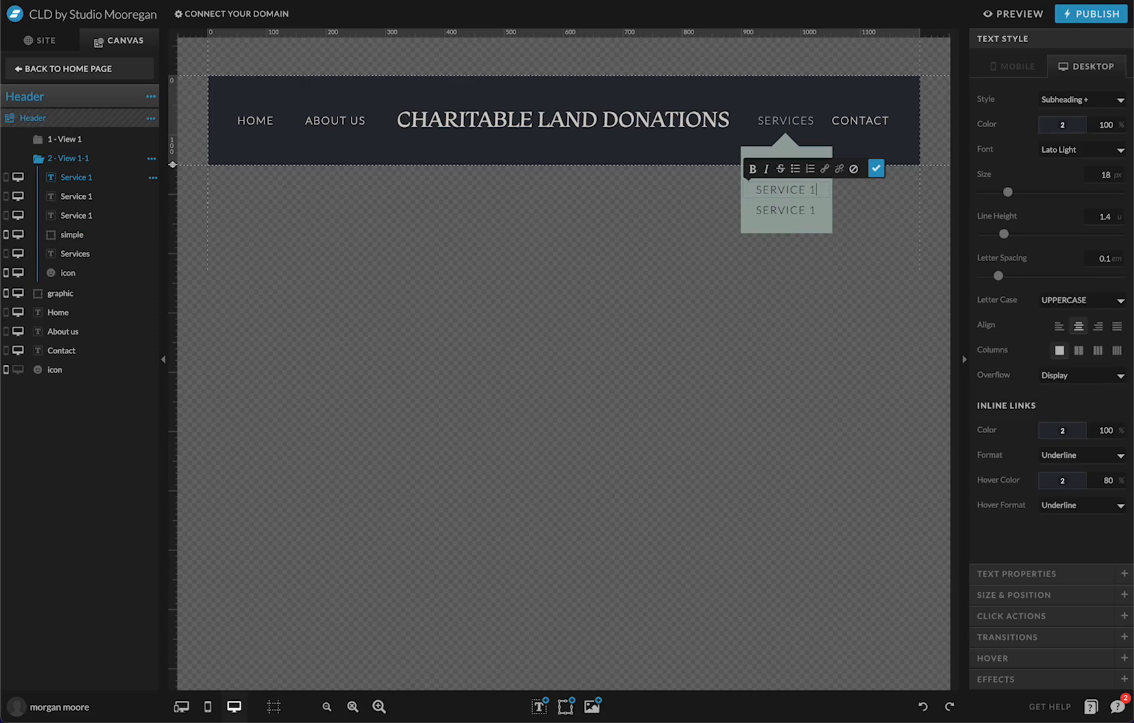
pyautogui.press('BackSpace')
pyautogui.write('2')
pyautogui.click(813, 213)
pyautogui.doubleClick(816, 210)
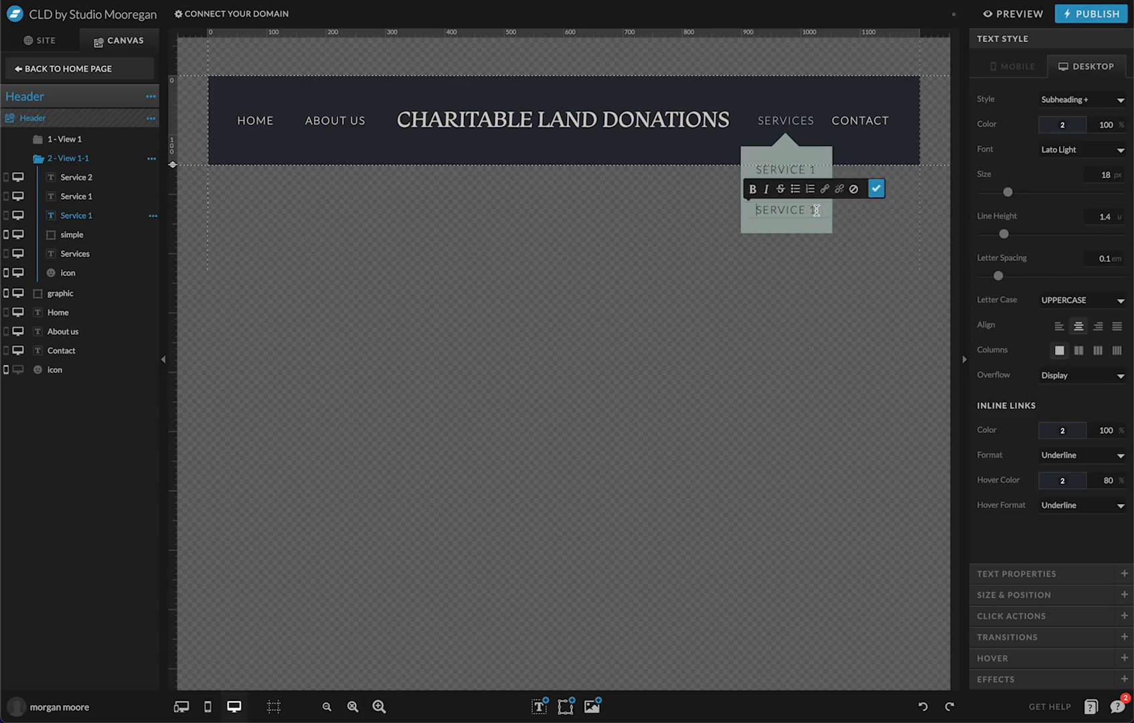
pyautogui.press('BackSpace')
pyautogui.write('2')
pyautogui.click(875, 189)
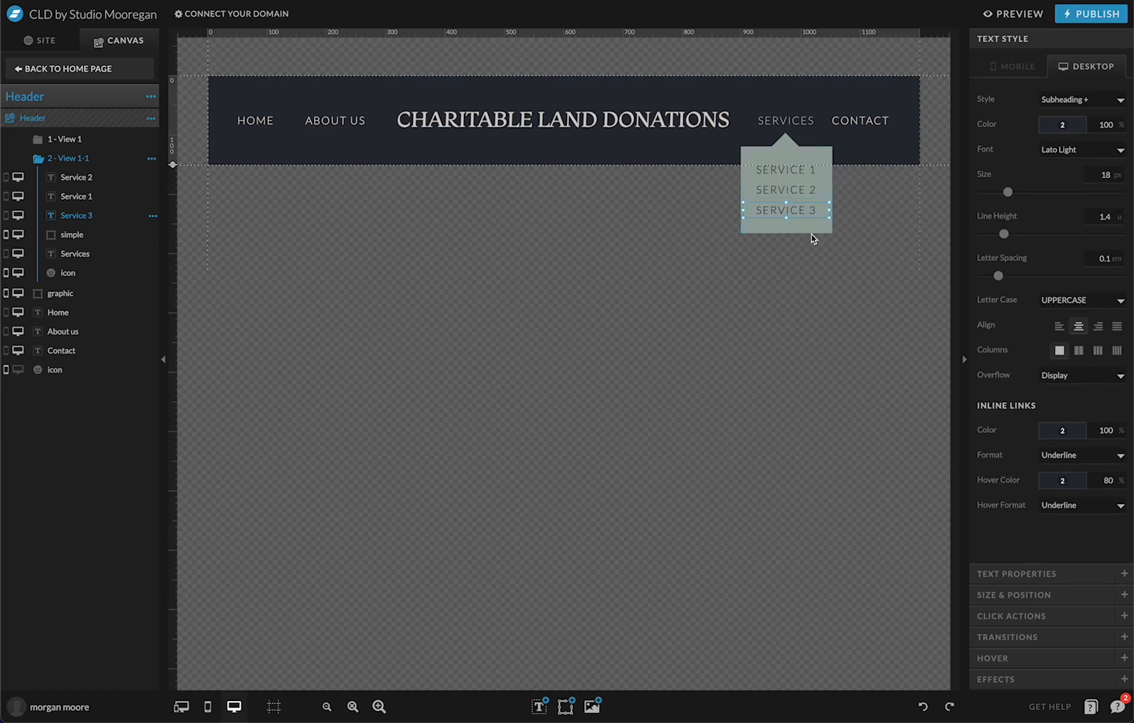
pyautogui.click(846, 150)
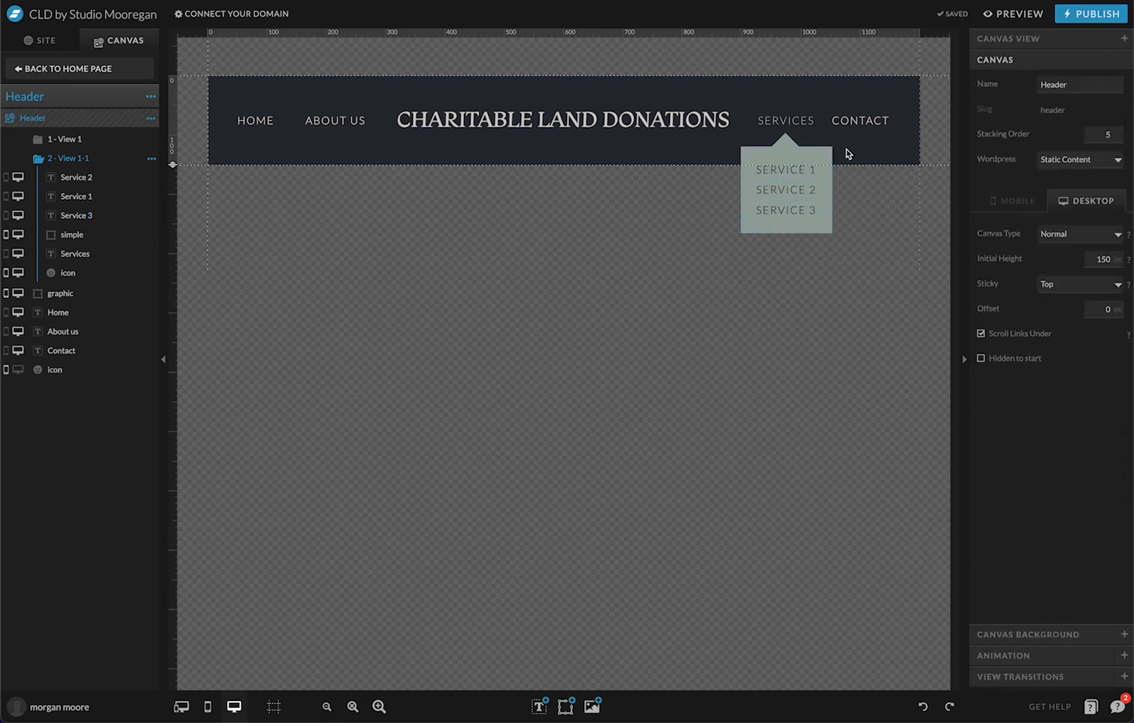
# Set SERVICE 3's click-action link type to None, then switch the header back to 1 - View 1
pyautogui.click(811, 167)
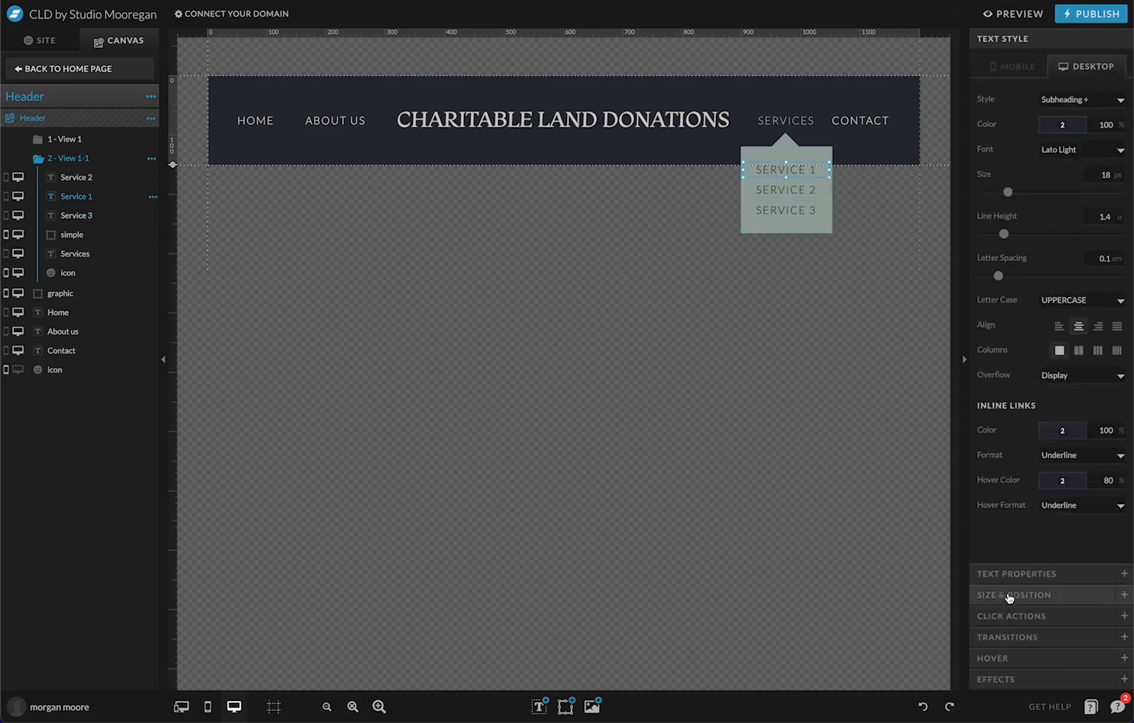
pyautogui.click(1013, 616)
pyautogui.click(1064, 166)
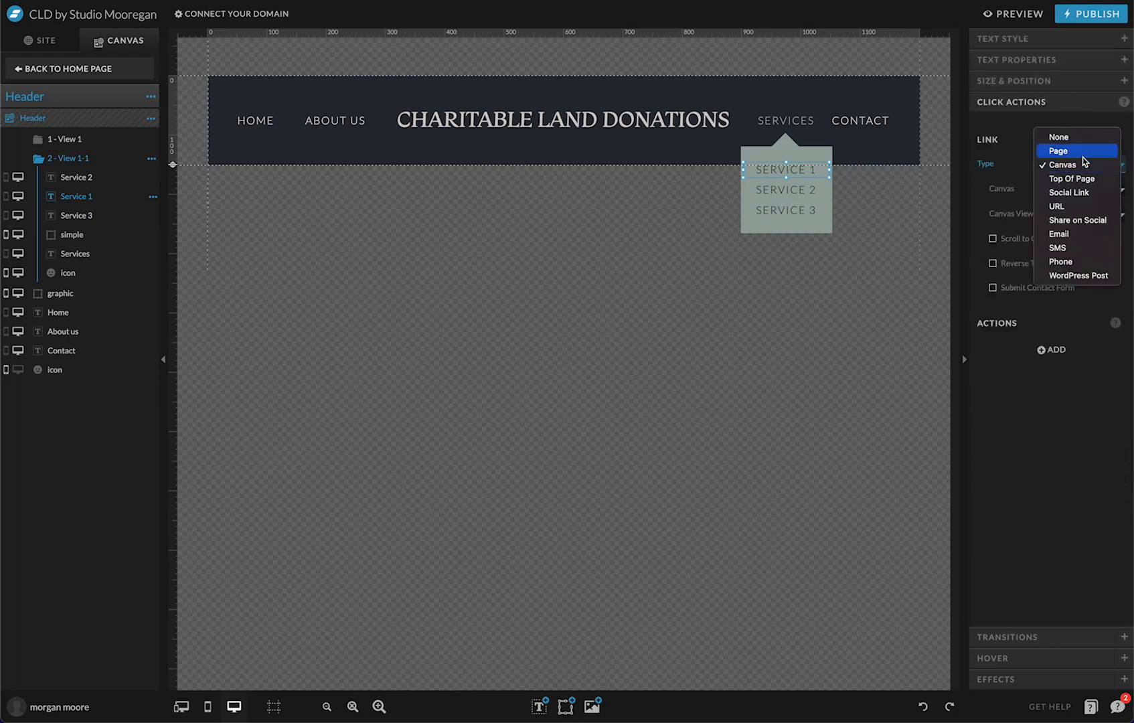
pyautogui.click(788, 189)
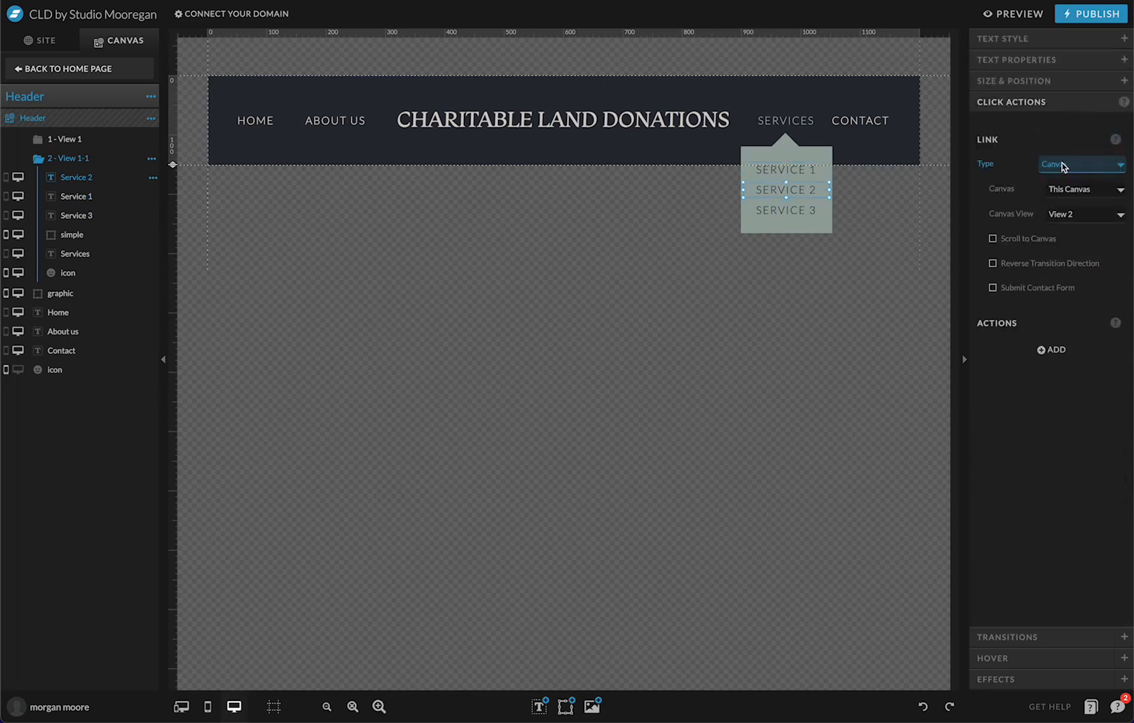
pyautogui.click(1044, 163)
pyautogui.click(793, 211)
pyautogui.click(1069, 167)
pyautogui.click(1068, 136)
pyautogui.click(859, 238)
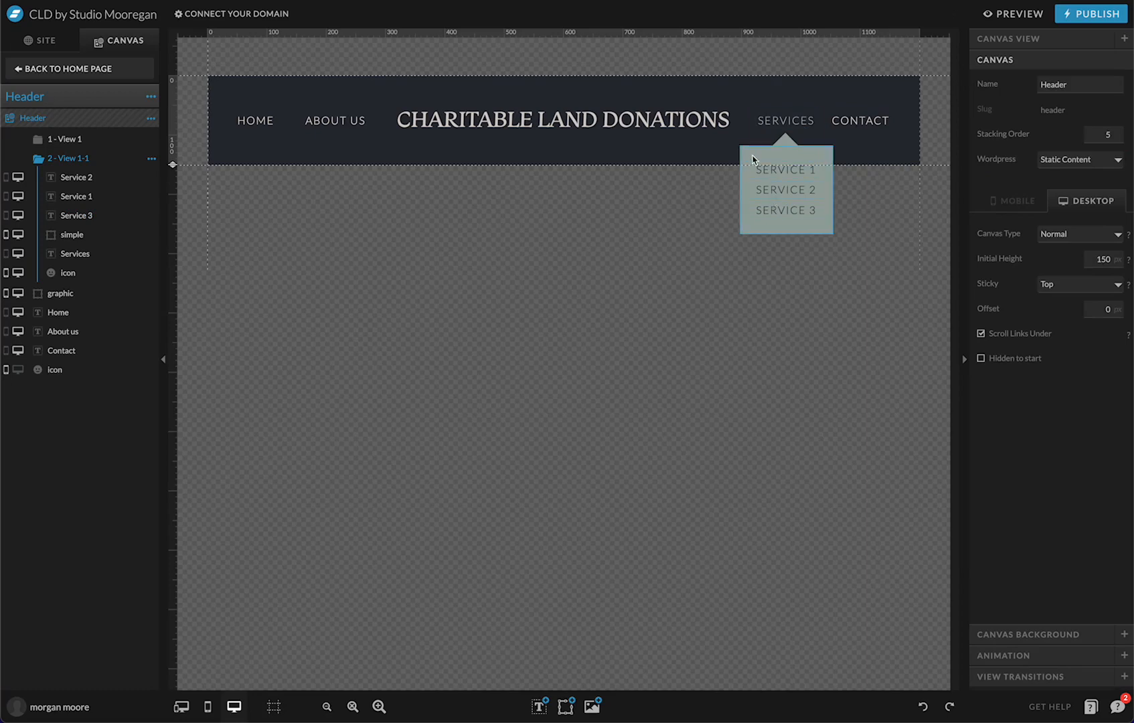
pyautogui.click(64, 139)
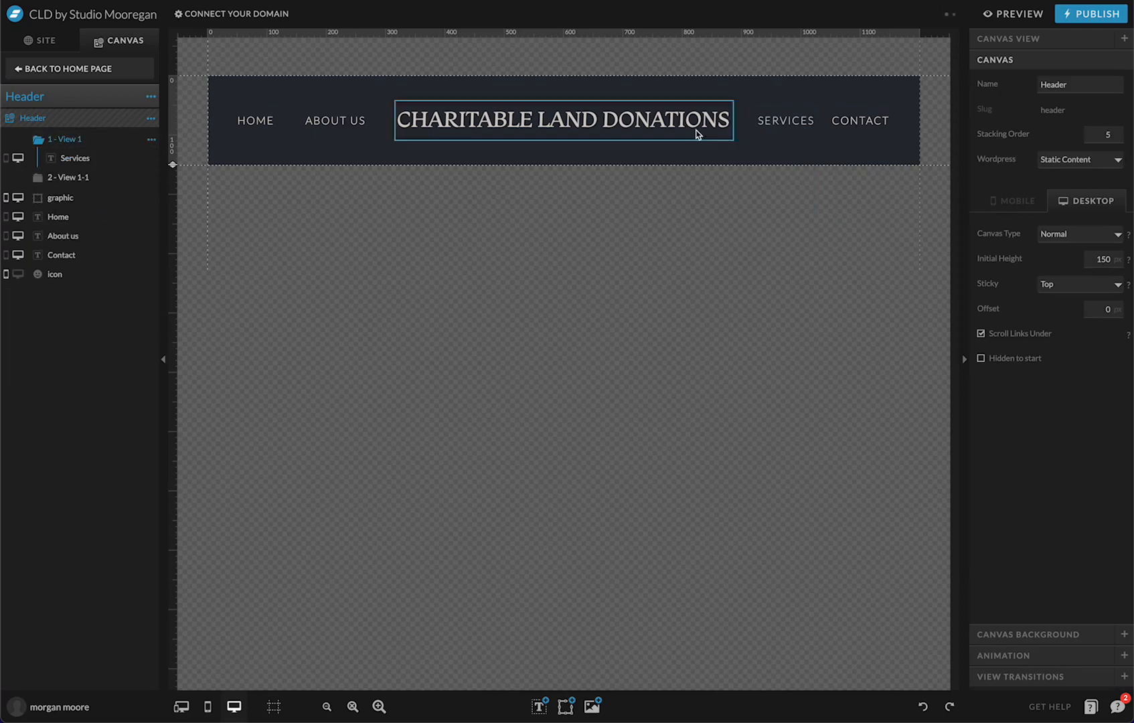
# Rename the header's second view '2 - View 1-1' to Dropdown
pyautogui.click(770, 127)
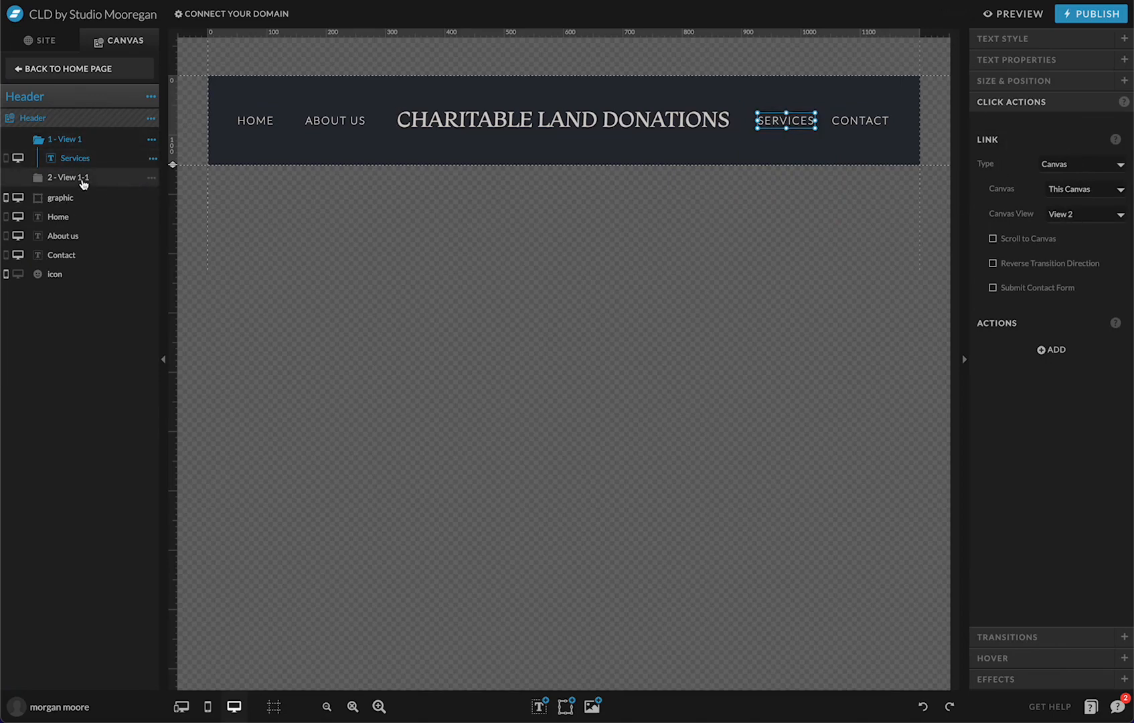
pyautogui.click(79, 178)
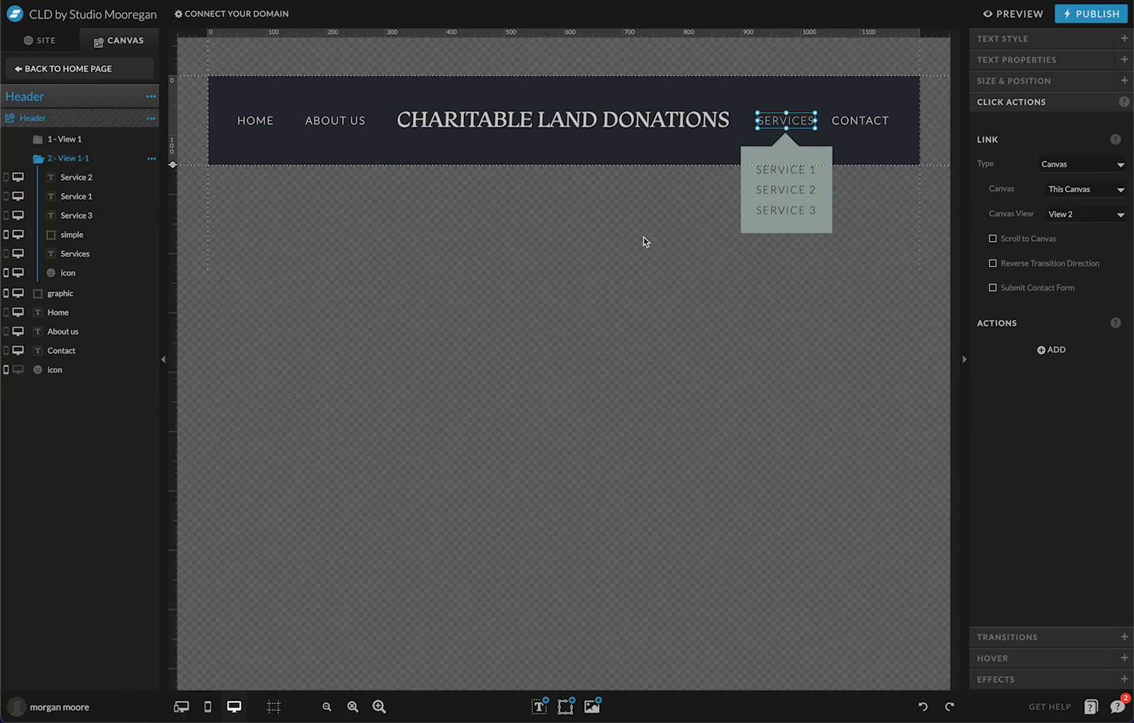
pyautogui.doubleClick(87, 158)
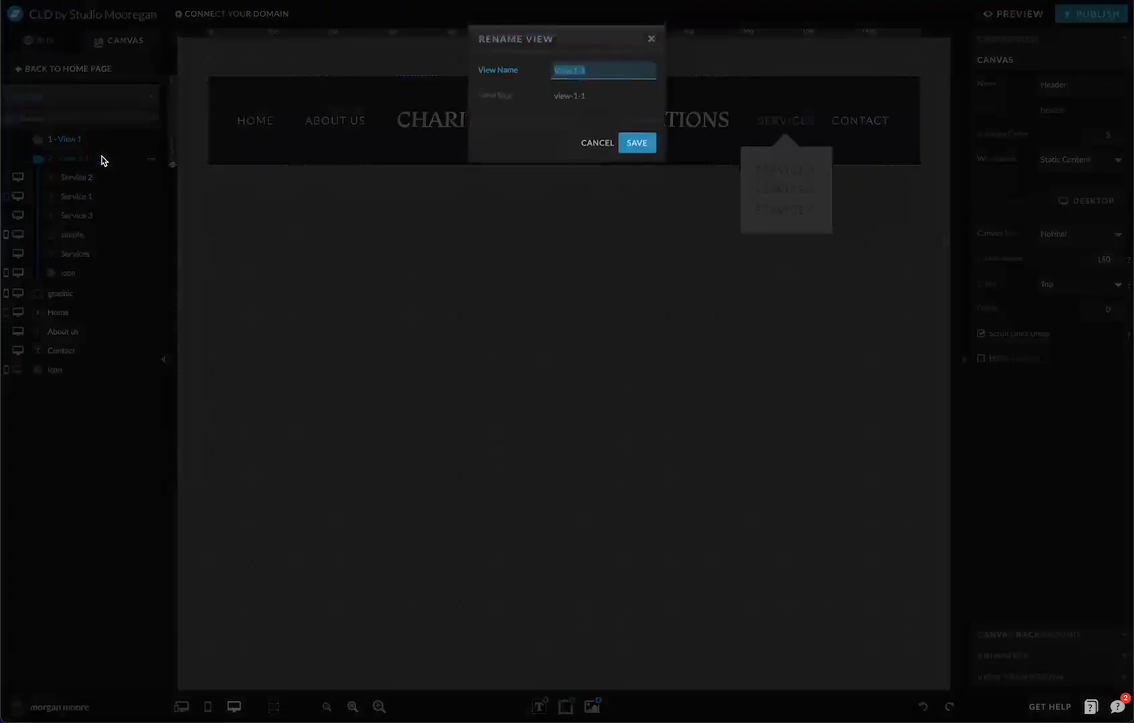
pyautogui.write('Dropdown')
pyautogui.press('Return')
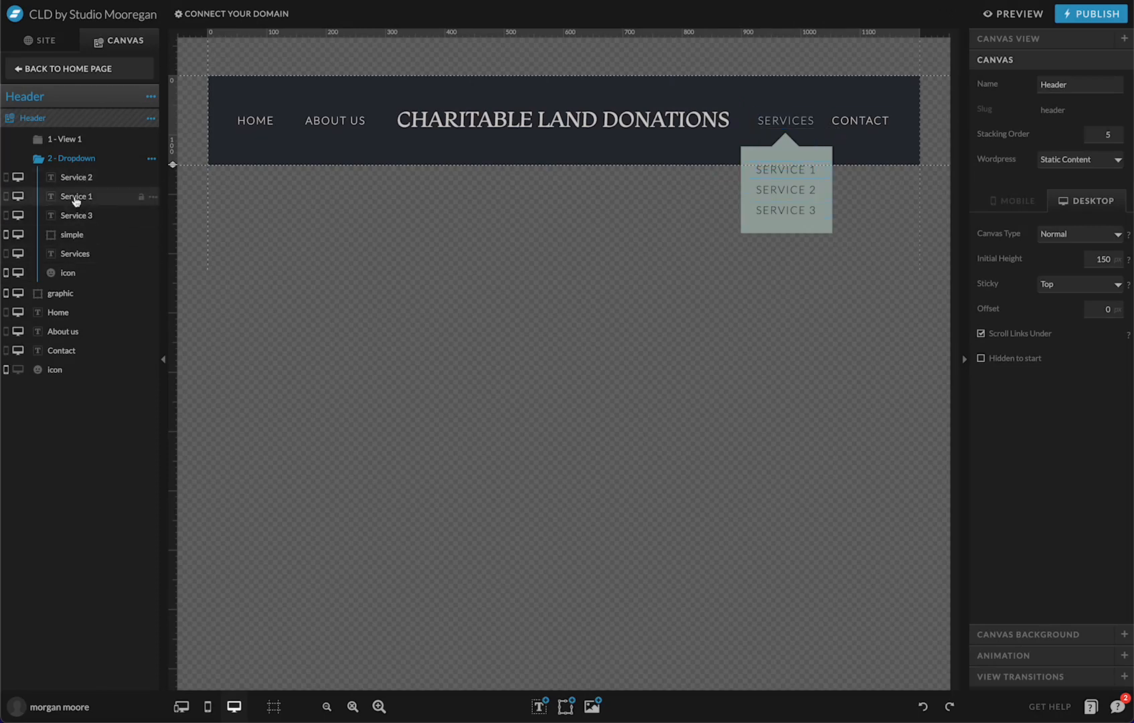
# Make SERVICES in the Dropdown view link to canvas view View 1
pyautogui.click(776, 121)
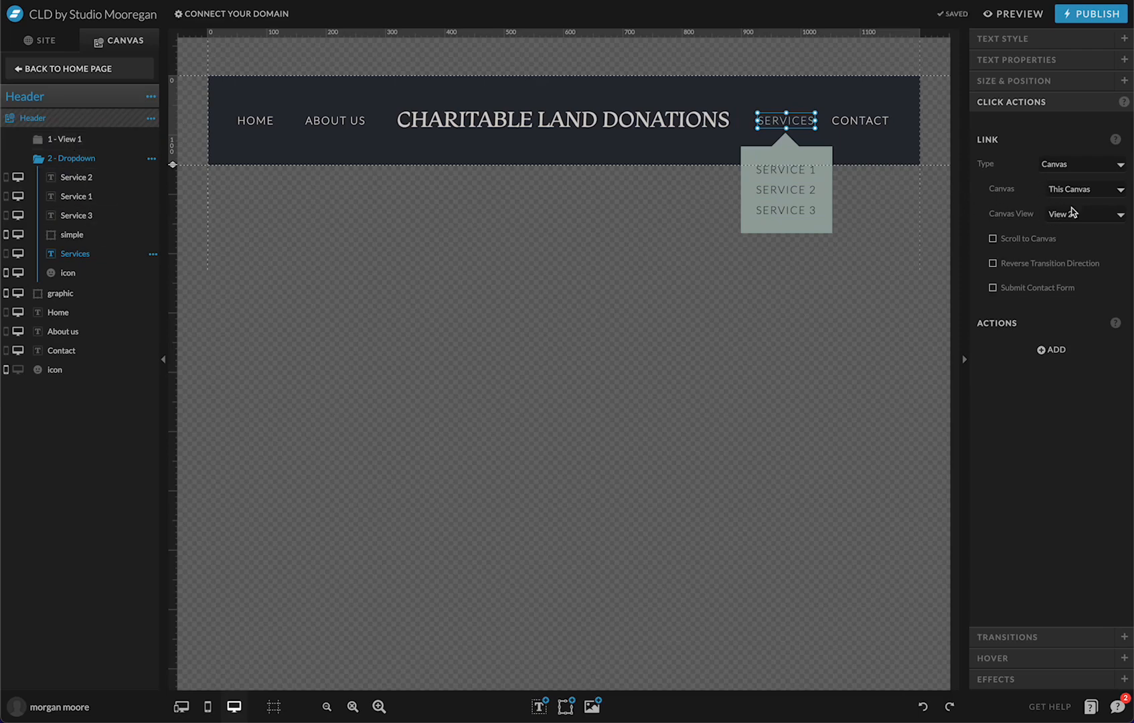
pyautogui.click(1085, 215)
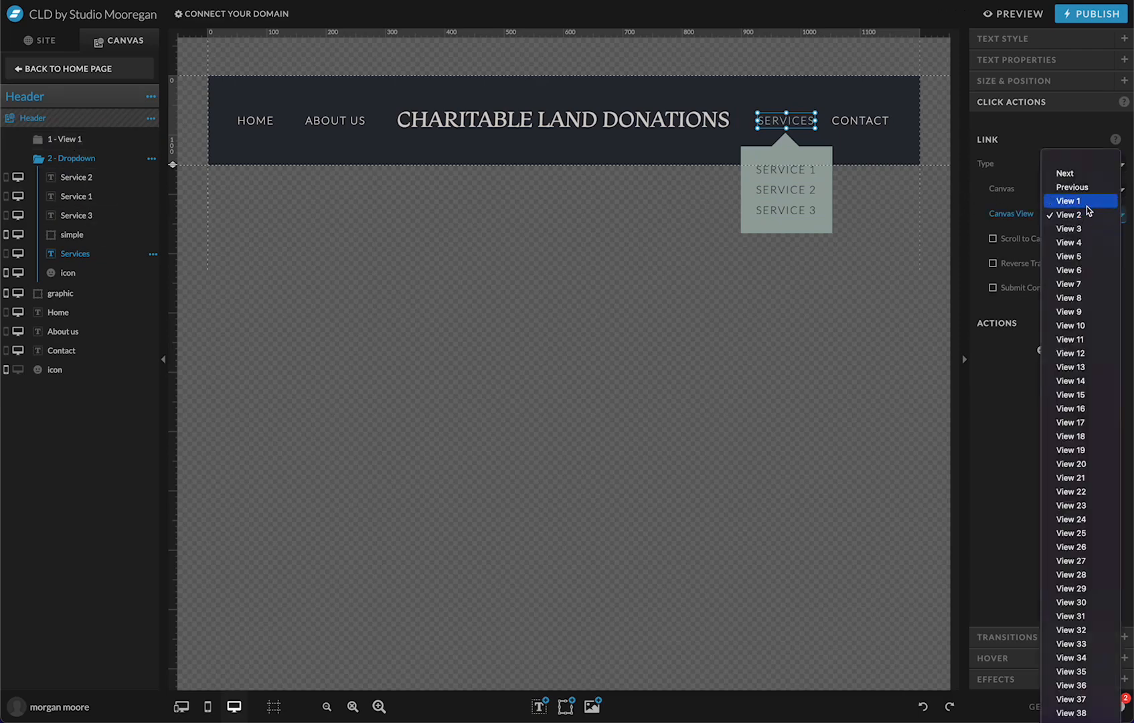
pyautogui.click(1087, 205)
pyautogui.click(871, 155)
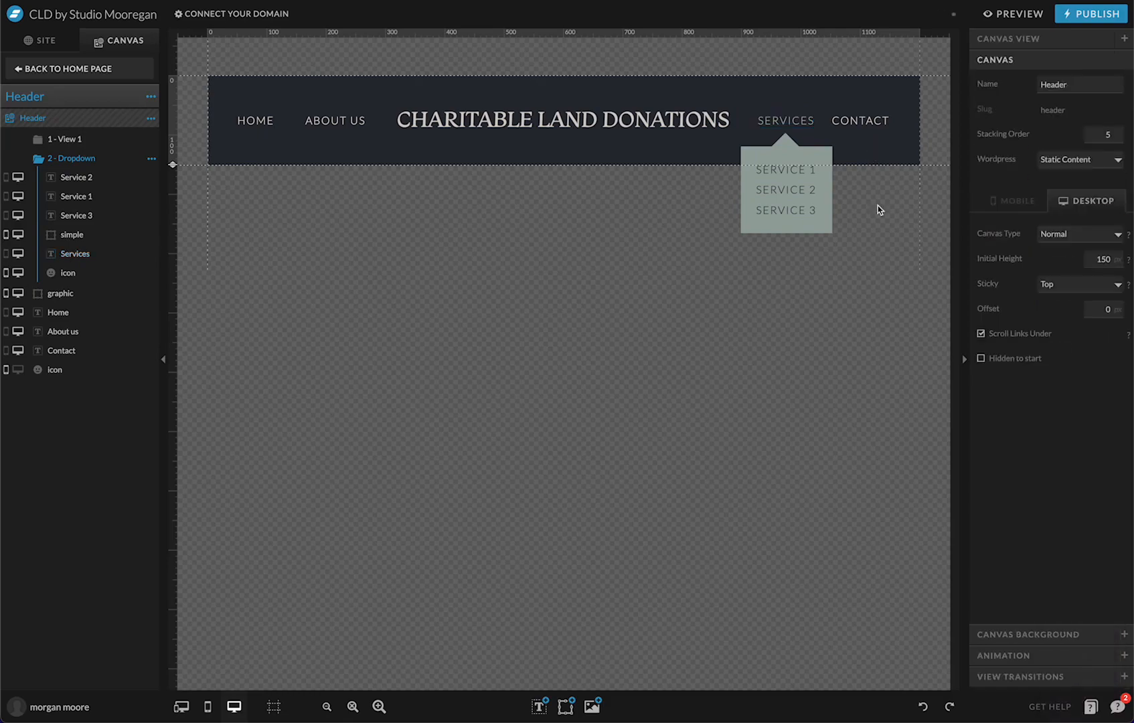
pyautogui.click(1019, 15)
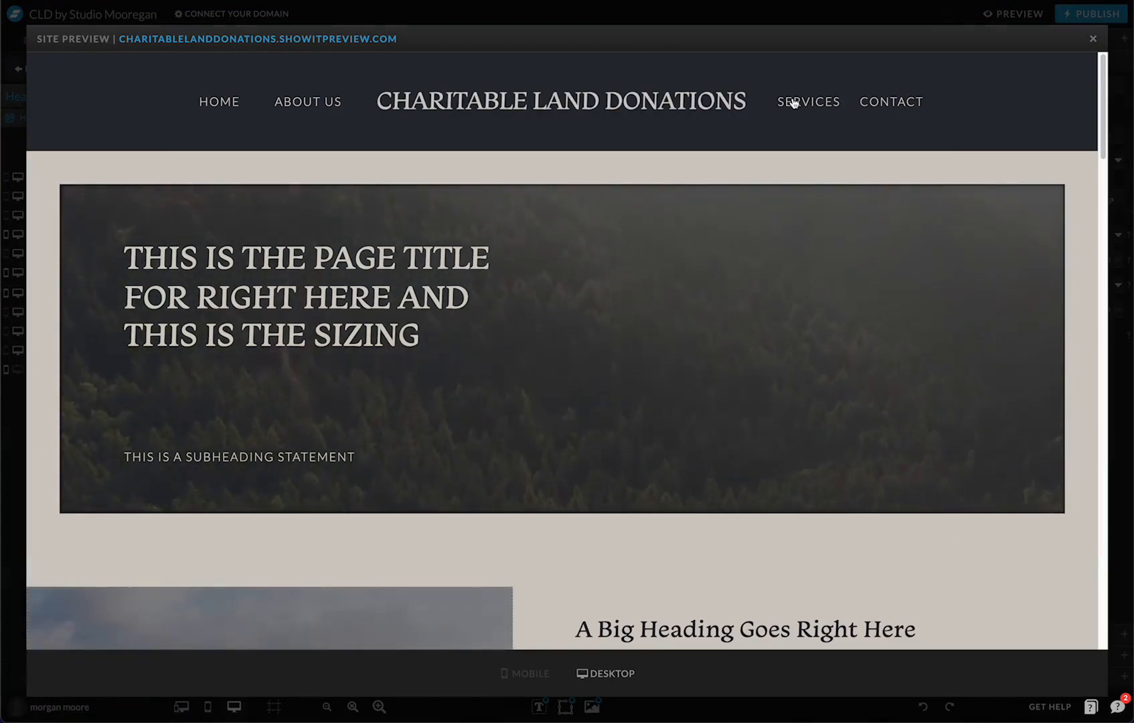
pyautogui.moveTo(793, 102)
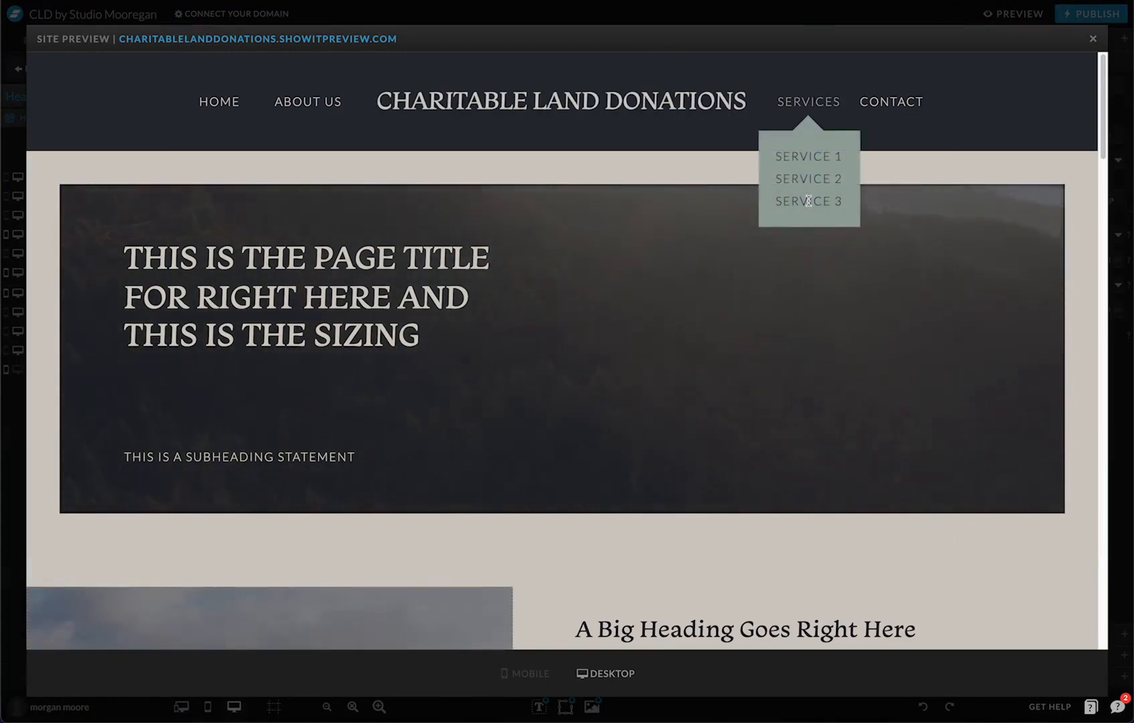
pyautogui.click(816, 103)
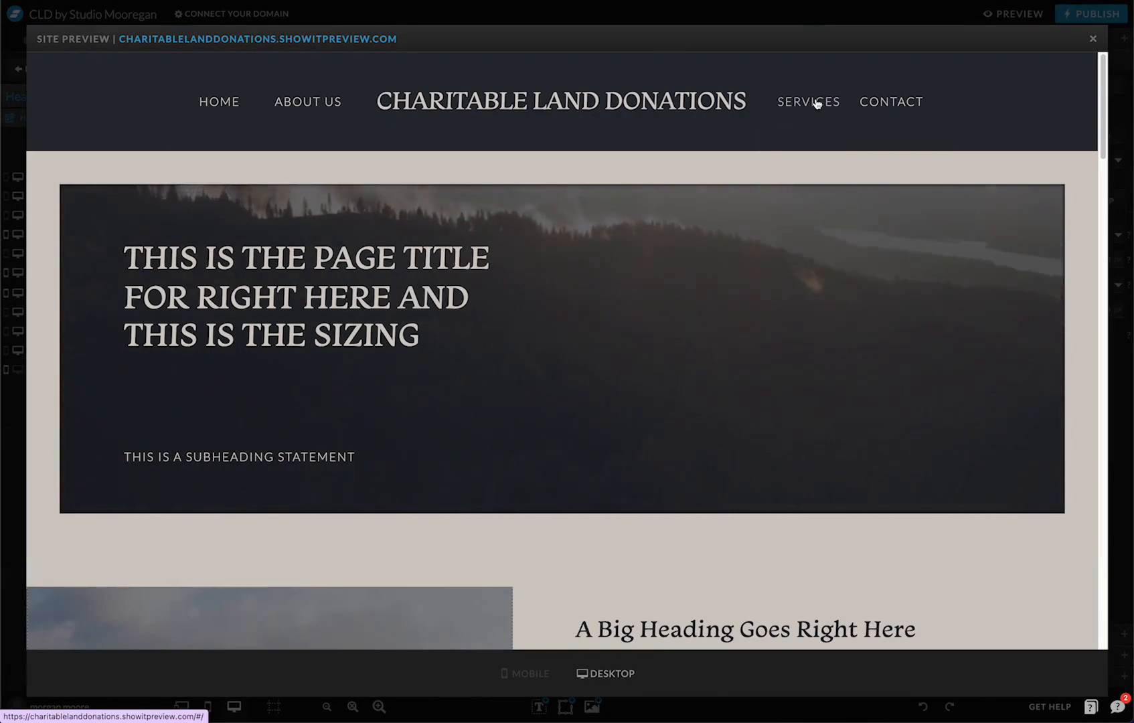
pyautogui.press('Escape')
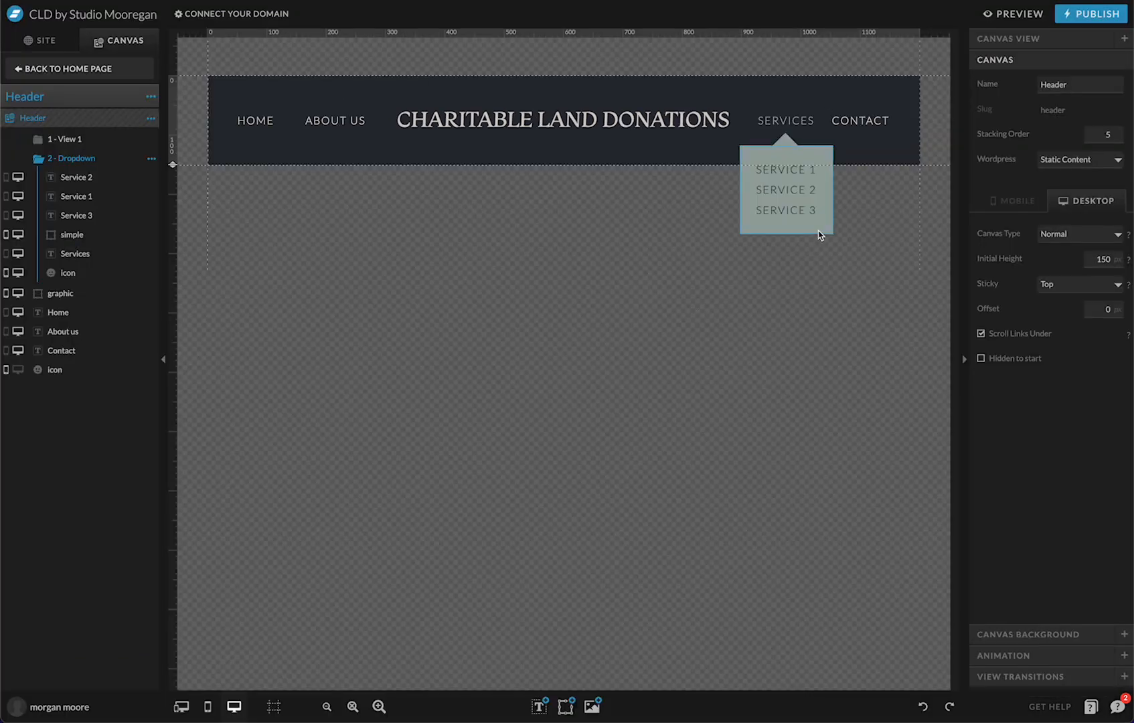
# Give the grey dropdown box an Outer drop shadow in colour 2 with X 4 and Y 4
pyautogui.click(794, 232)
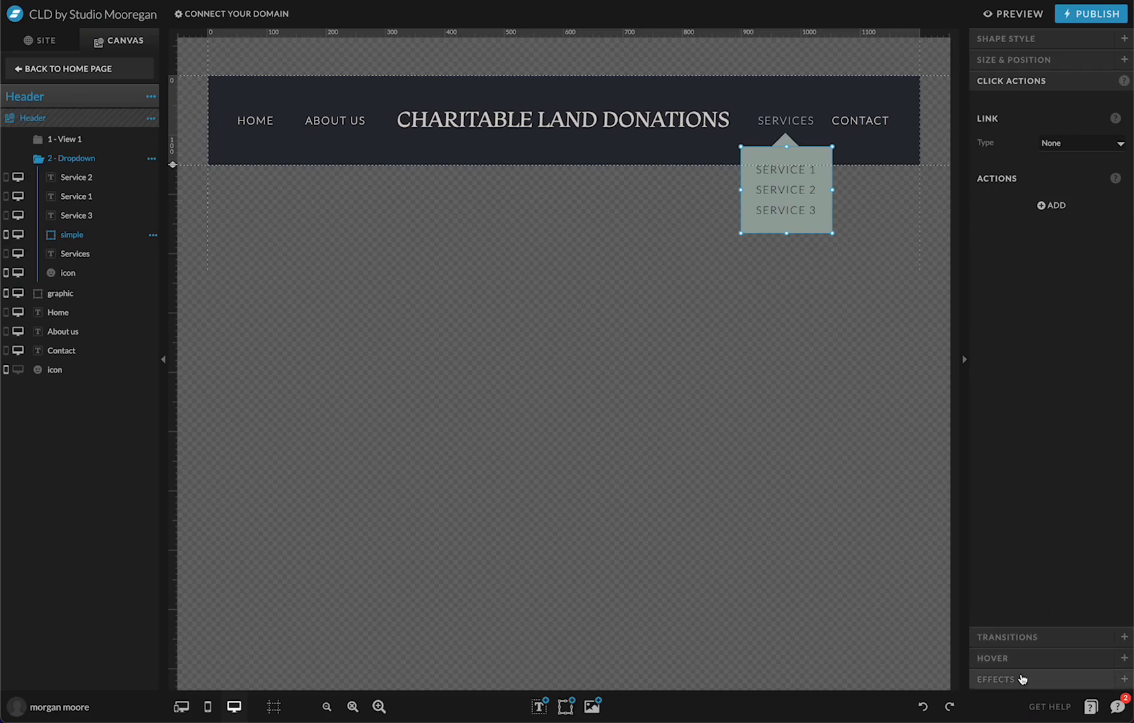
pyautogui.click(1022, 679)
pyautogui.click(1048, 232)
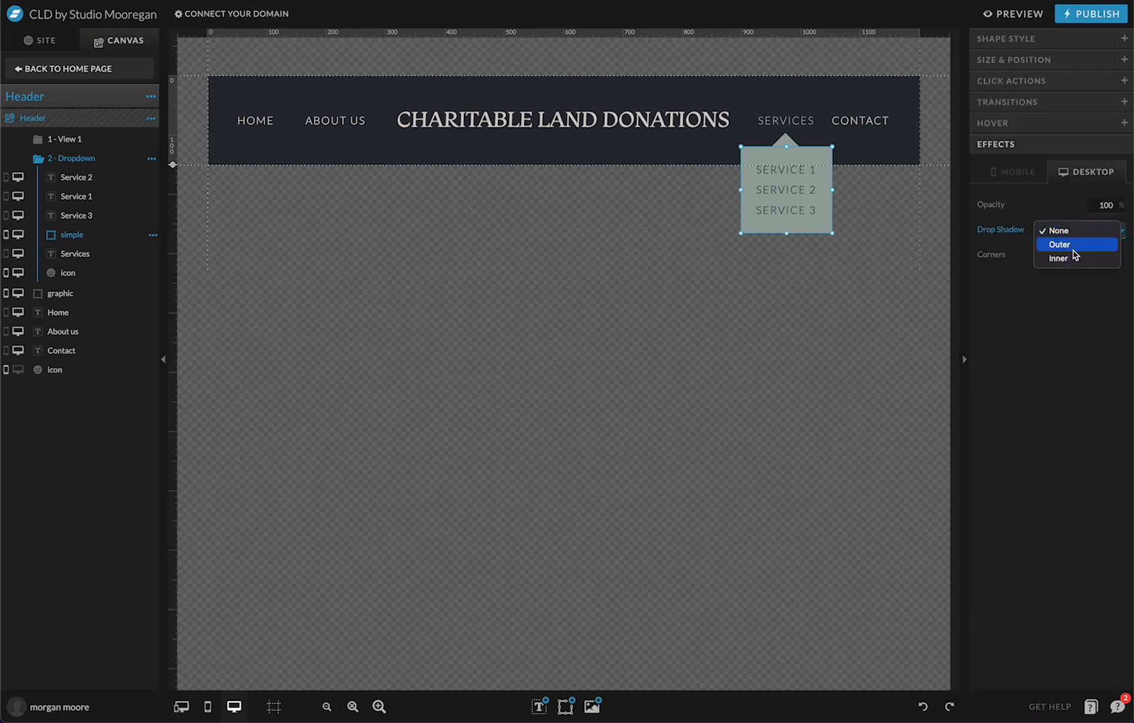
pyautogui.click(1074, 247)
pyautogui.click(1054, 255)
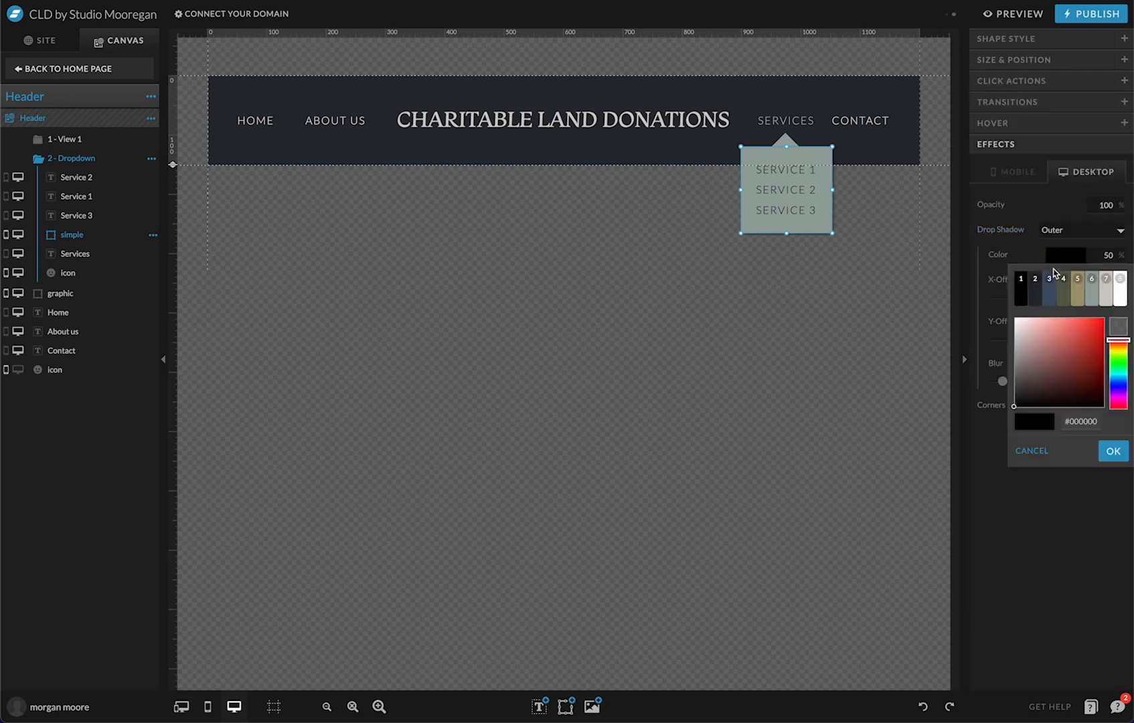
pyautogui.click(1036, 296)
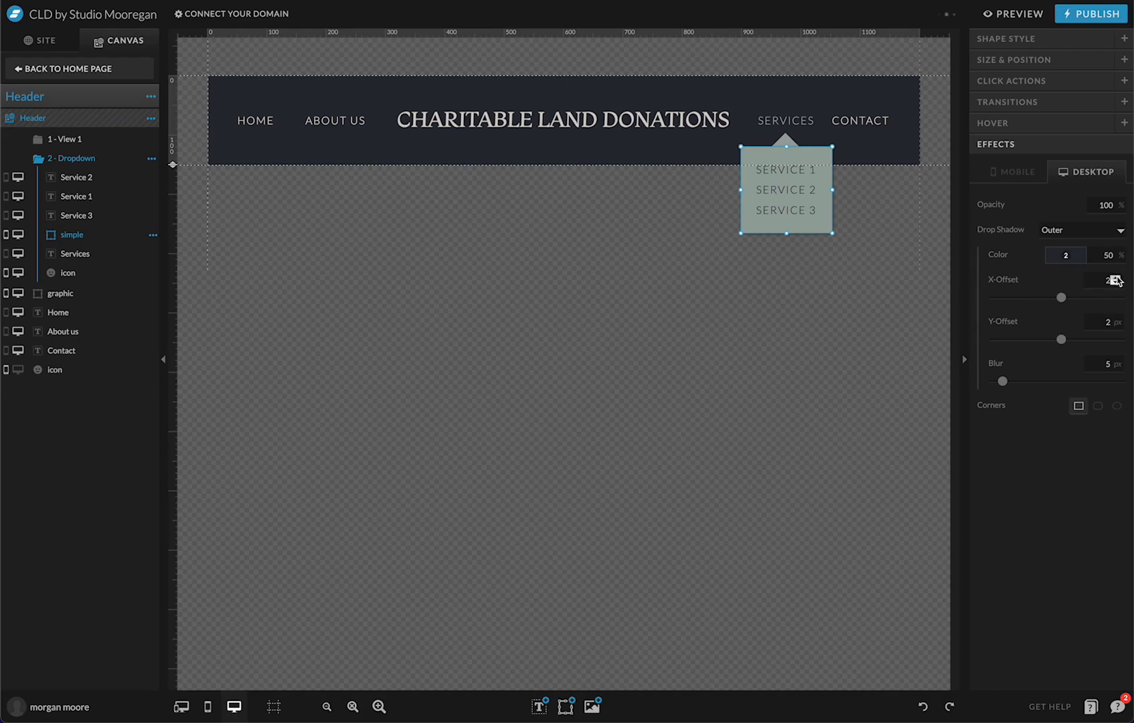
pyautogui.click(1116, 277)
pyautogui.click(1116, 278)
pyautogui.click(1115, 320)
pyautogui.click(1115, 319)
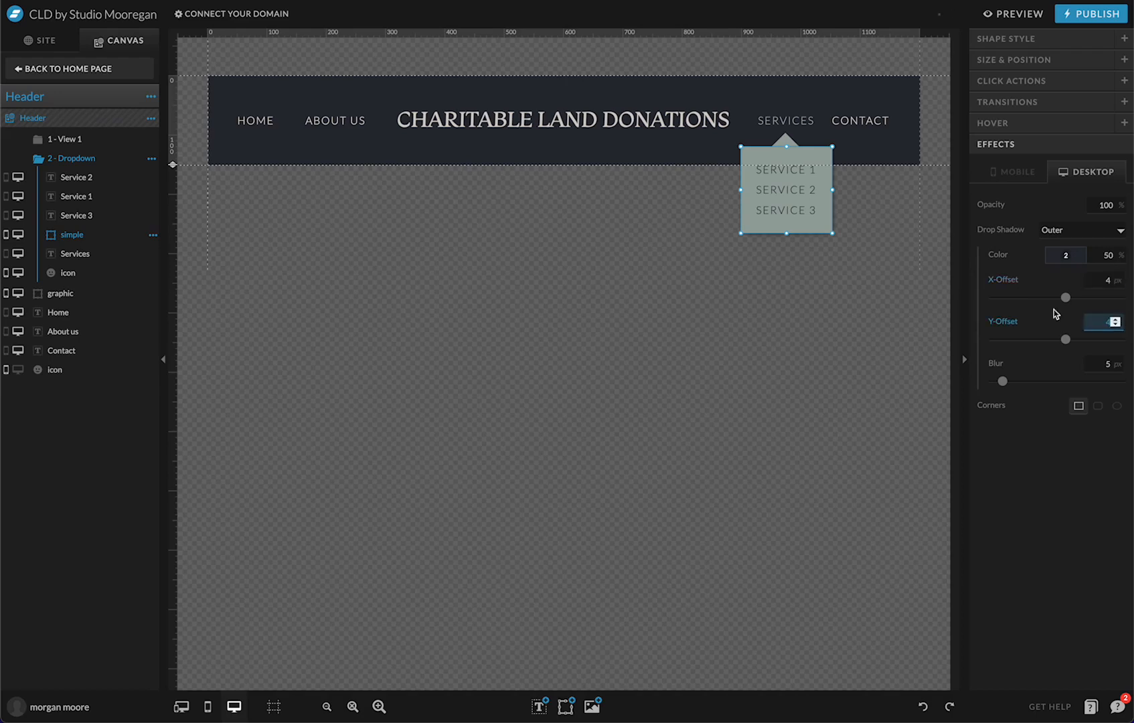
# Apply the same outer drop shadow to the small pointer above the dropdown
pyautogui.click(869, 147)
pyautogui.click(795, 227)
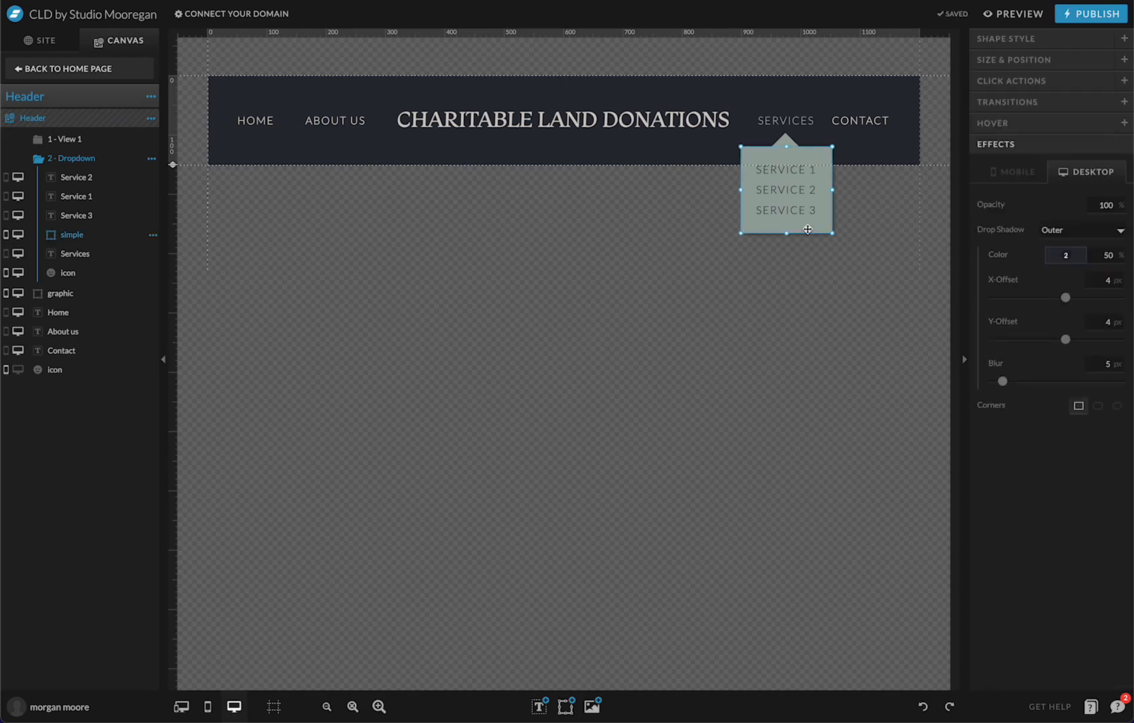
pyautogui.click(782, 149)
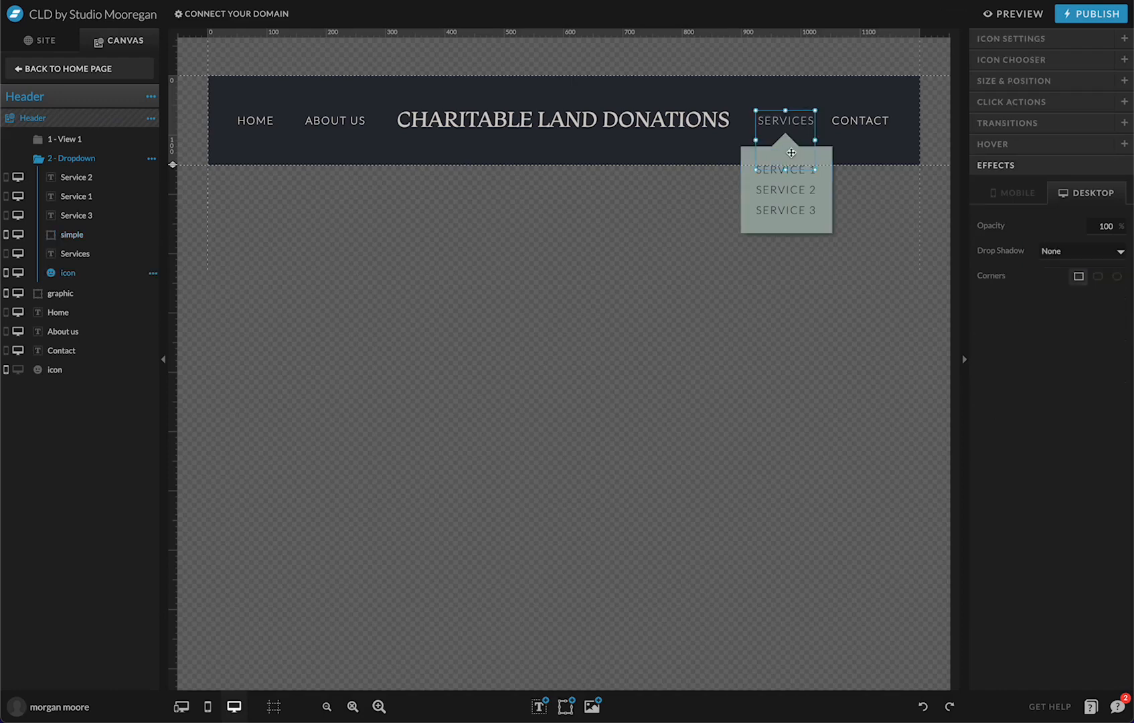
pyautogui.click(878, 139)
pyautogui.click(794, 137)
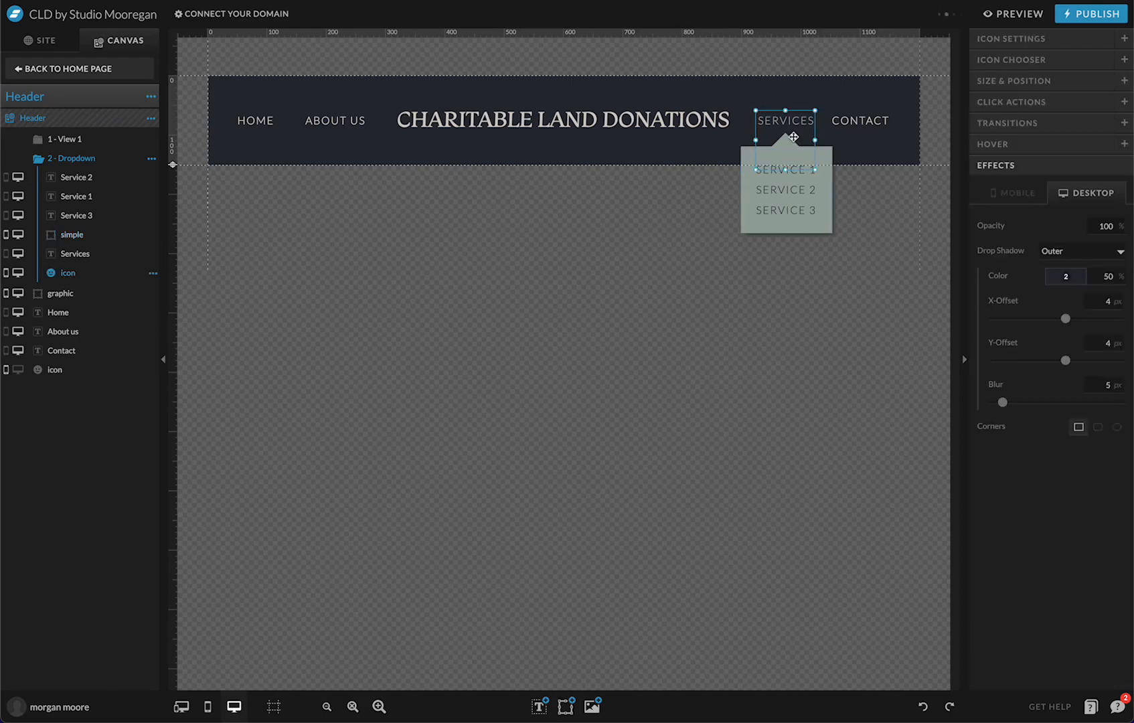
pyautogui.click(865, 158)
pyautogui.click(1012, 14)
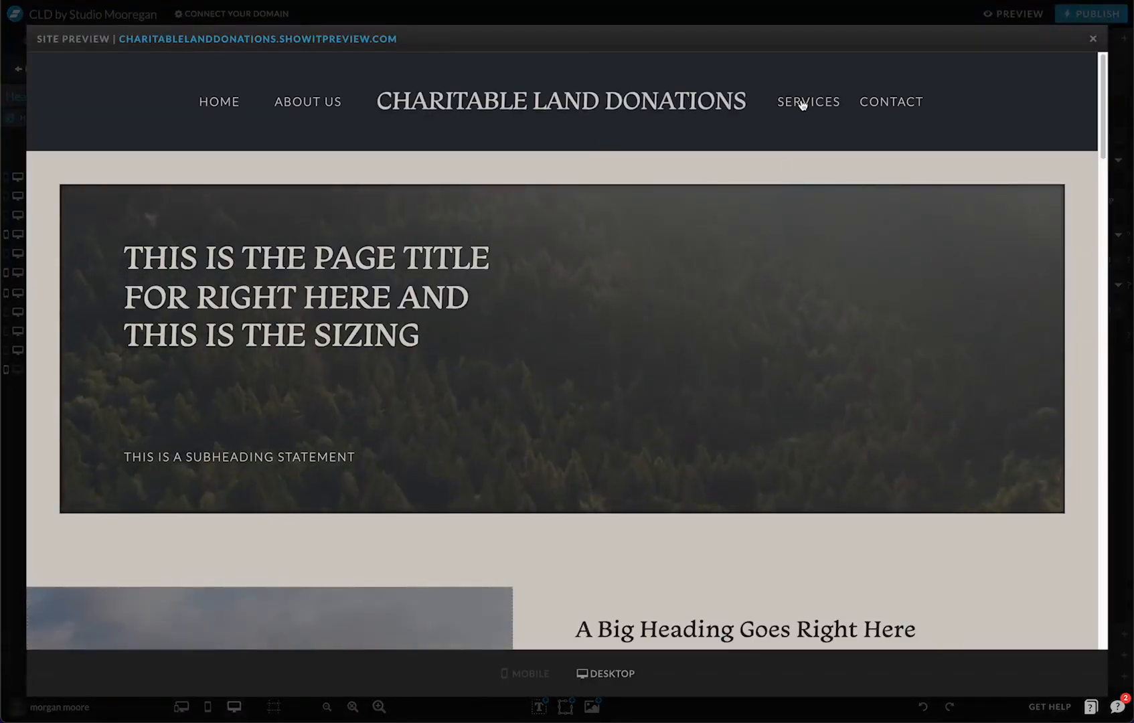
pyautogui.moveTo(803, 106)
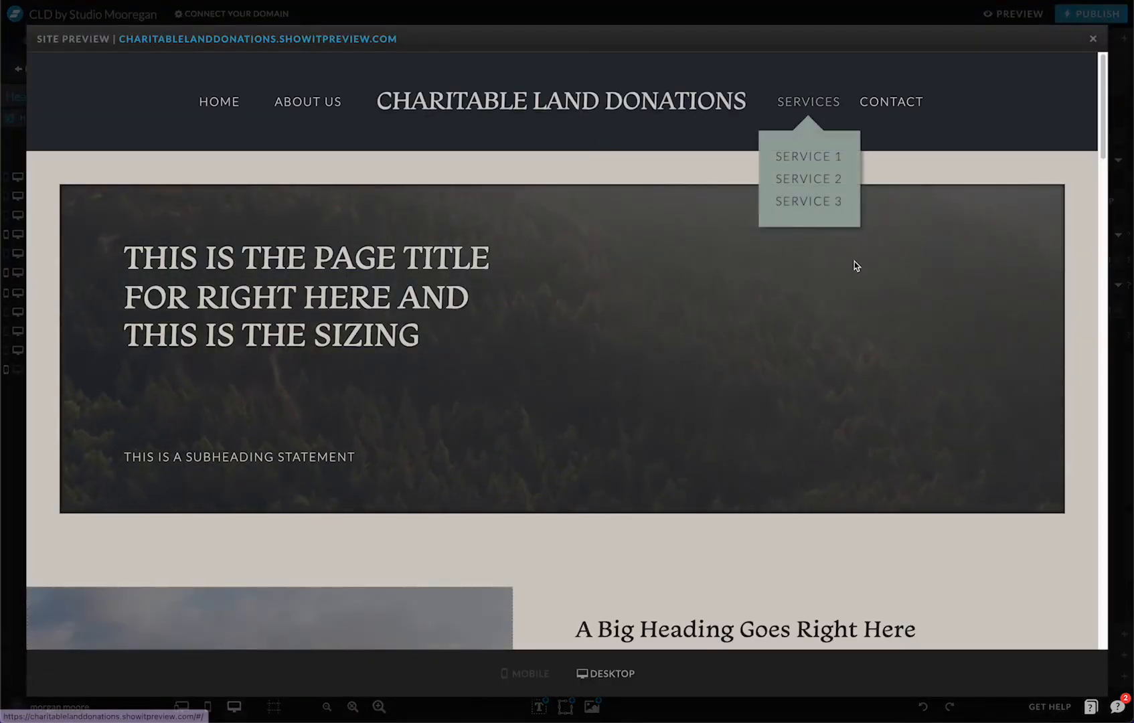
pyautogui.scroll(-2, 852, 285)
pyautogui.scroll(2, 853, 286)
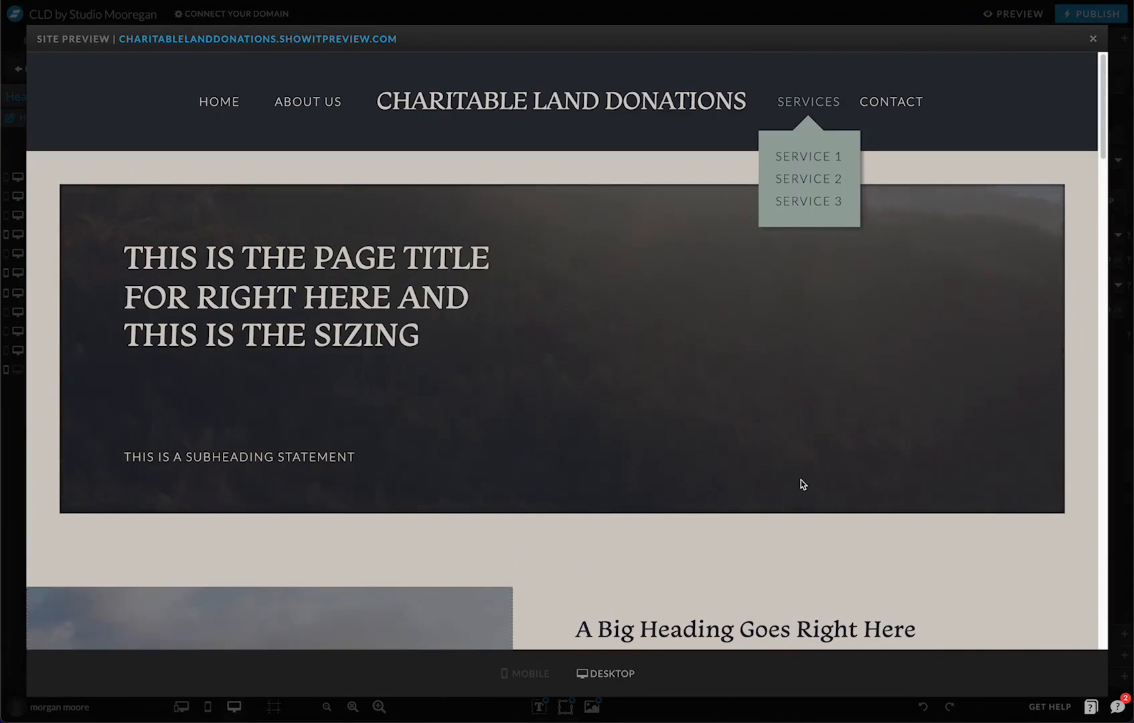
pyautogui.press('Escape')
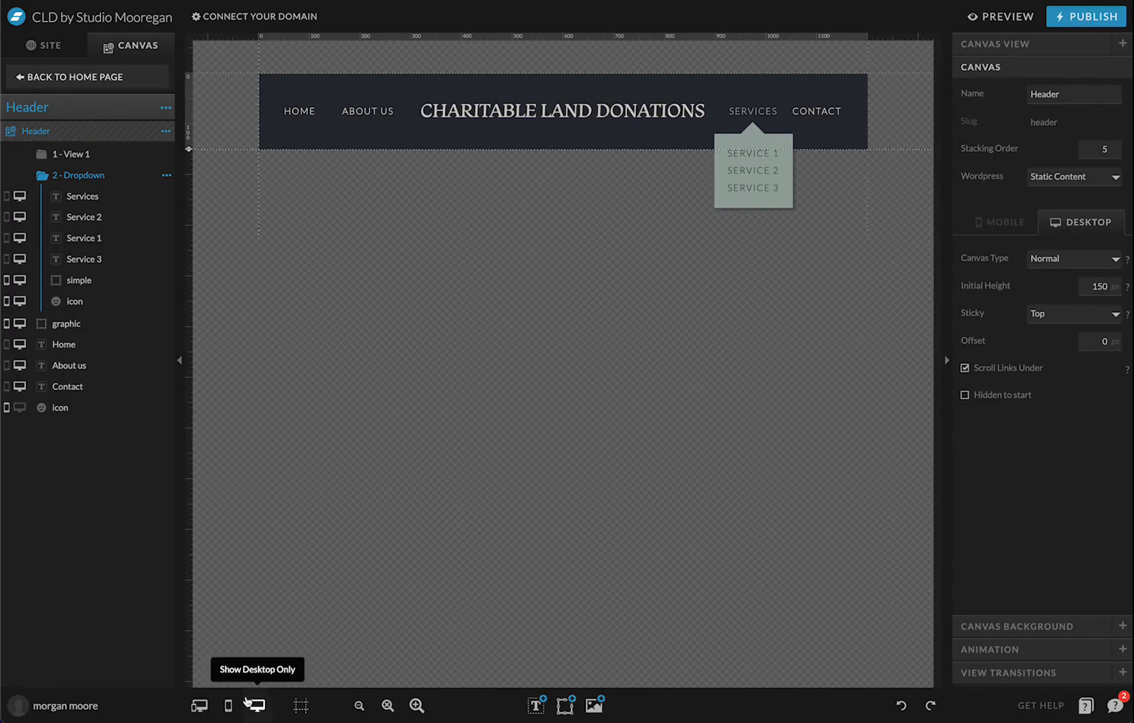
# In the mobile layout, move the black dropdown box below the header and hide it on mobile
pyautogui.click(229, 704)
pyautogui.click(521, 108)
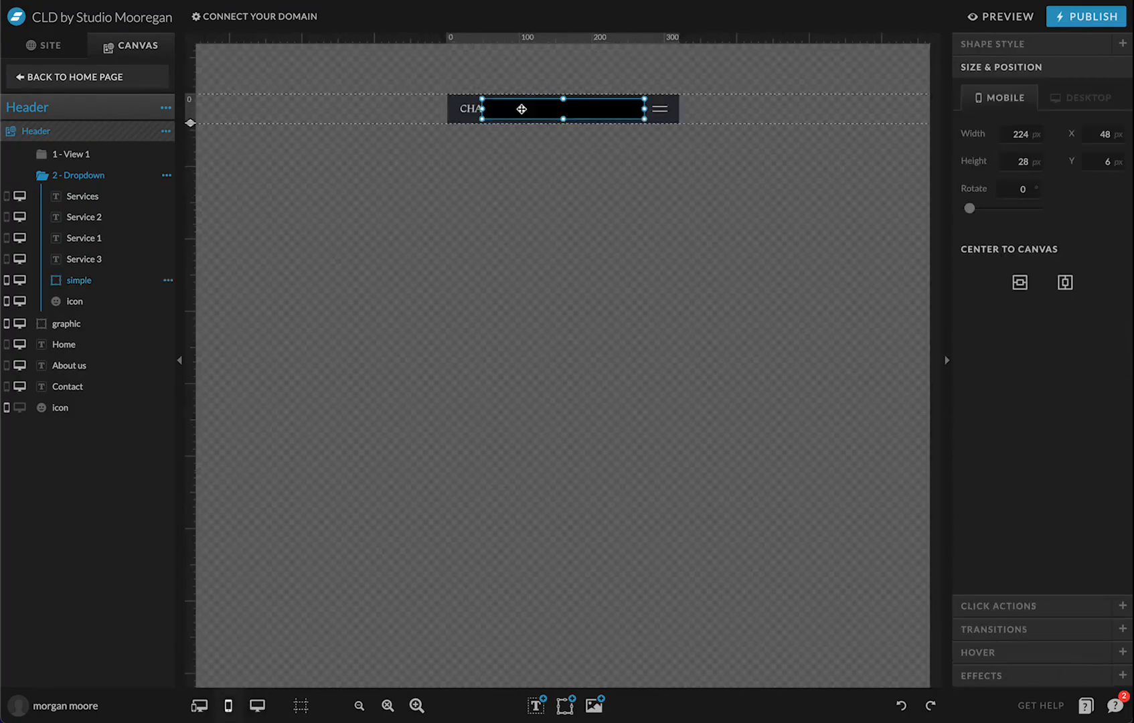
pyautogui.moveTo(521, 109); pyautogui.dragTo(512, 167)
pyautogui.click(543, 129)
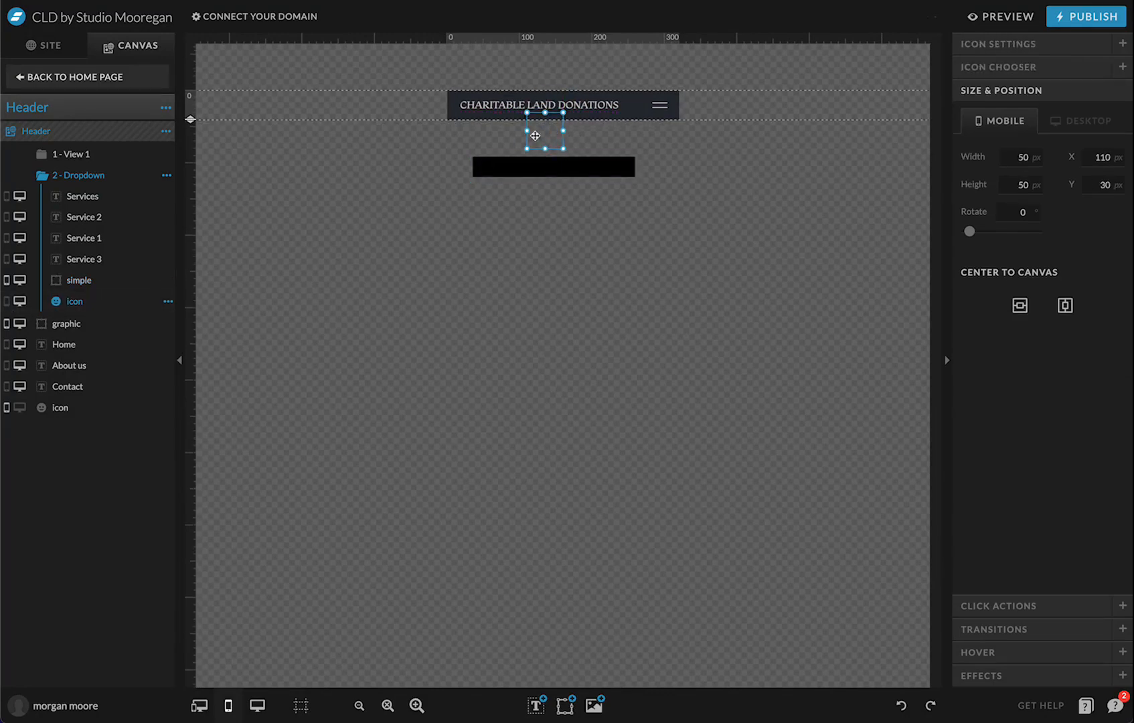
pyautogui.click(496, 165)
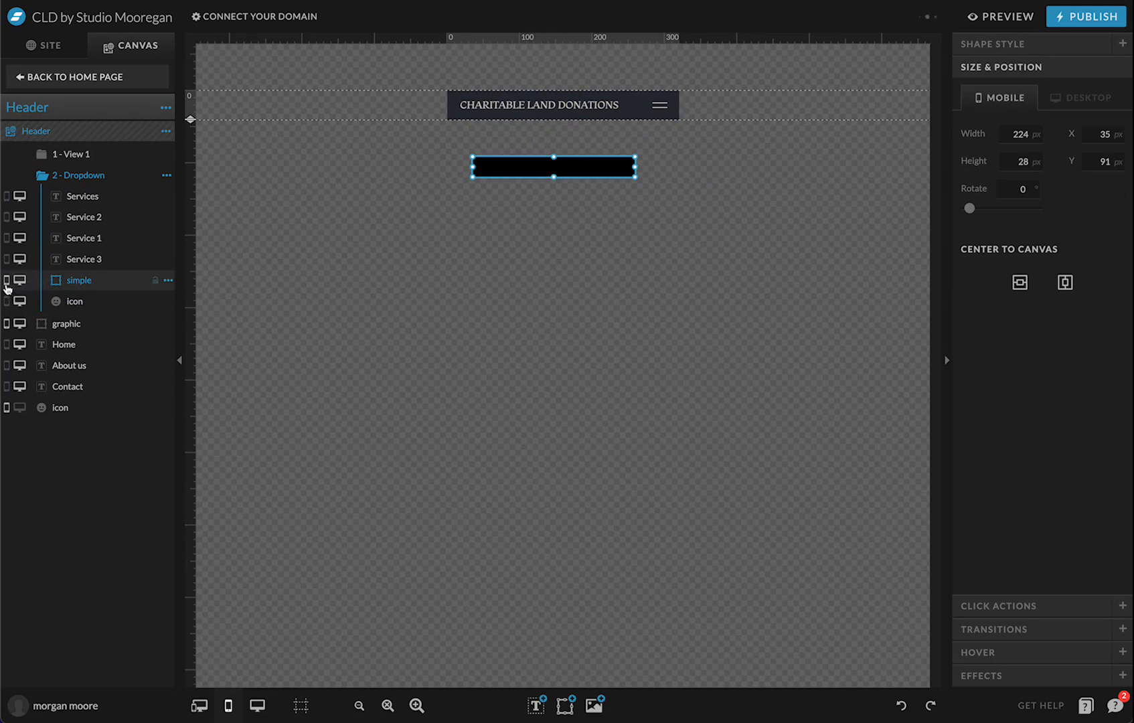
pyautogui.click(7, 288)
pyautogui.click(82, 155)
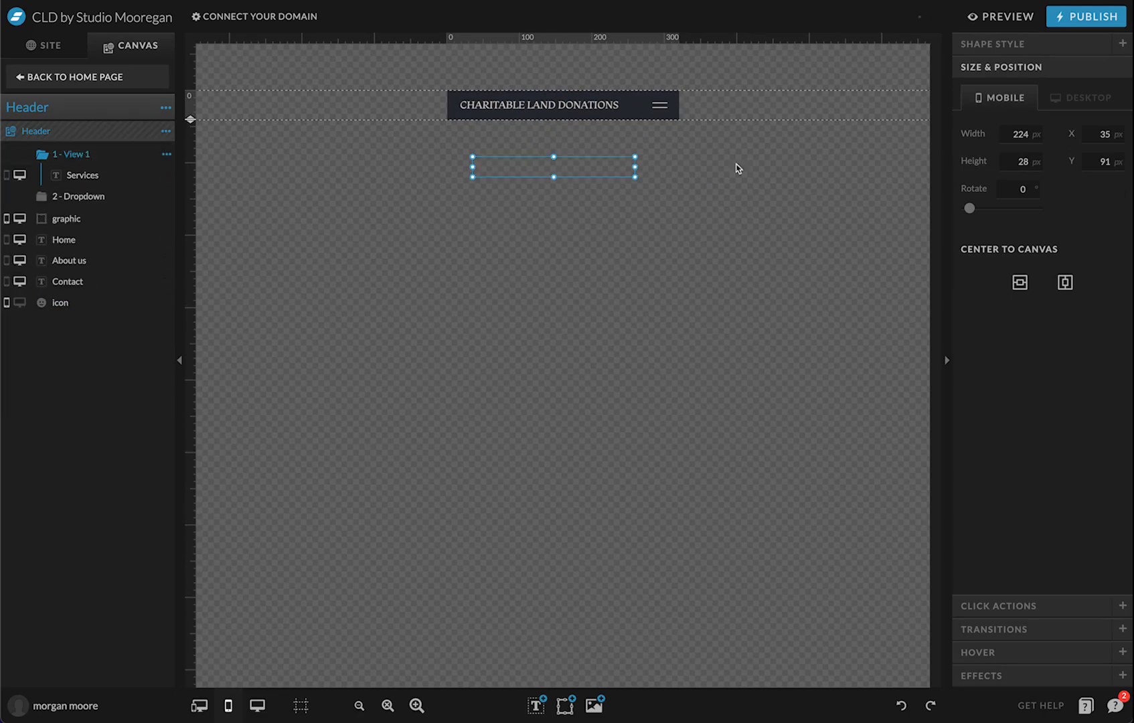
pyautogui.click(722, 123)
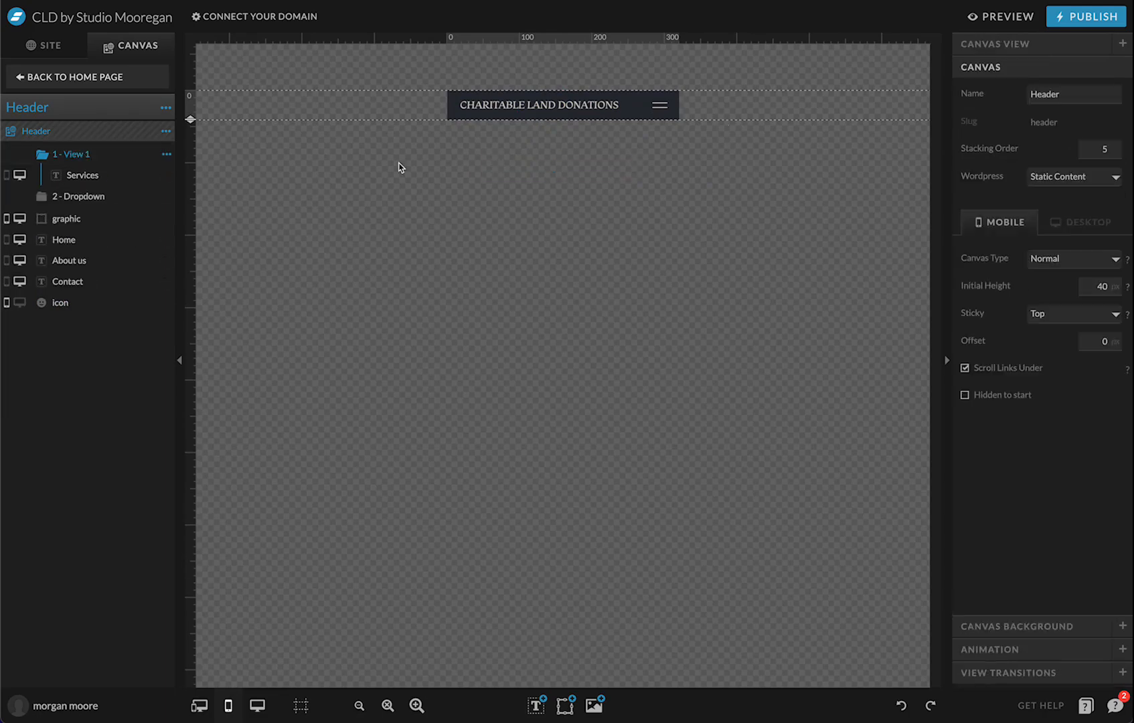
# Go back to the Home page, open the Open Menu 1 canvas for editing, and launch the preview
pyautogui.click(87, 77)
pyautogui.moveTo(546, 111)
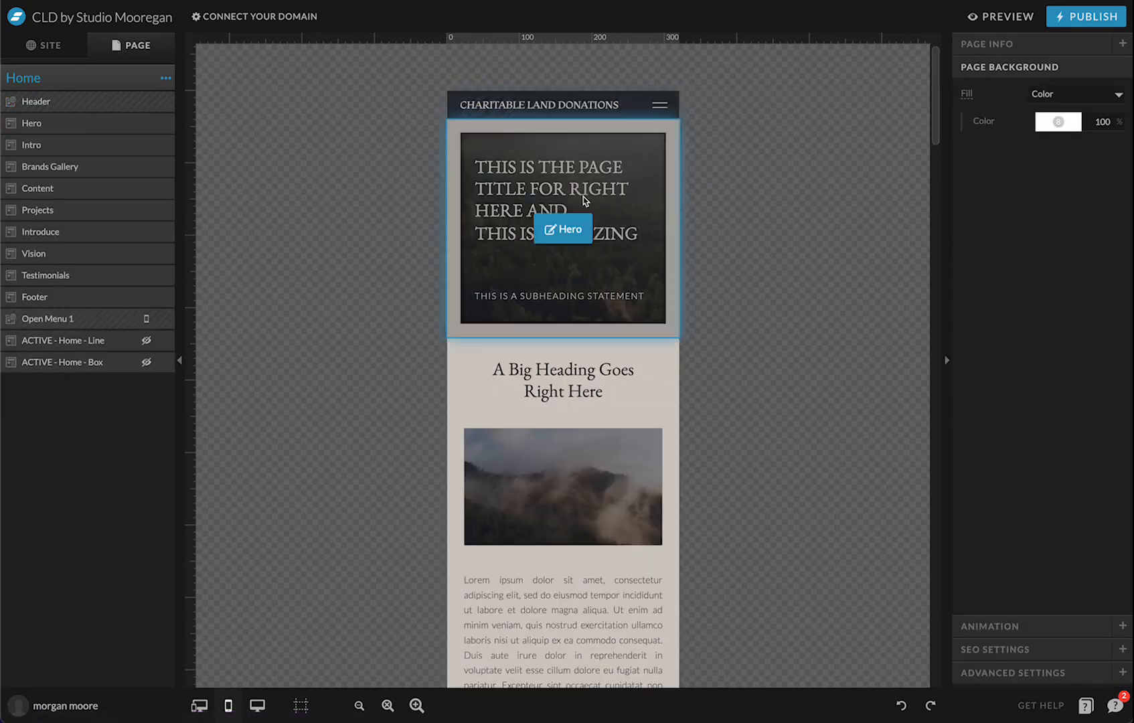
pyautogui.scroll(-20, 559, 402)
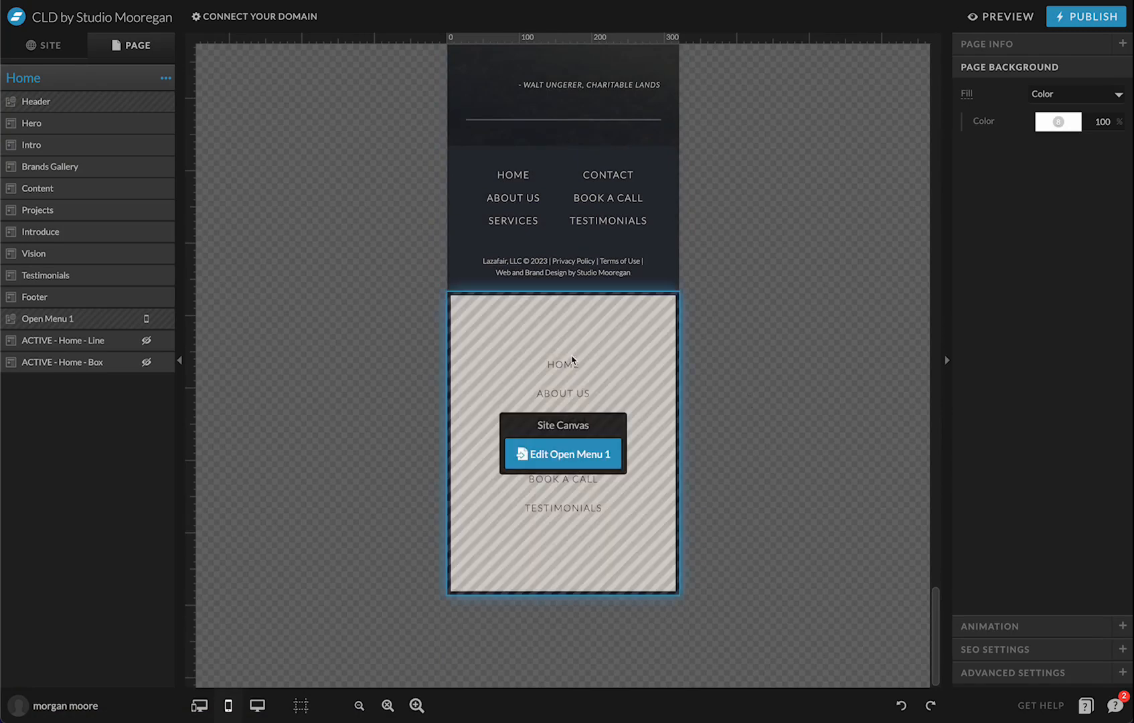
pyautogui.click(572, 360)
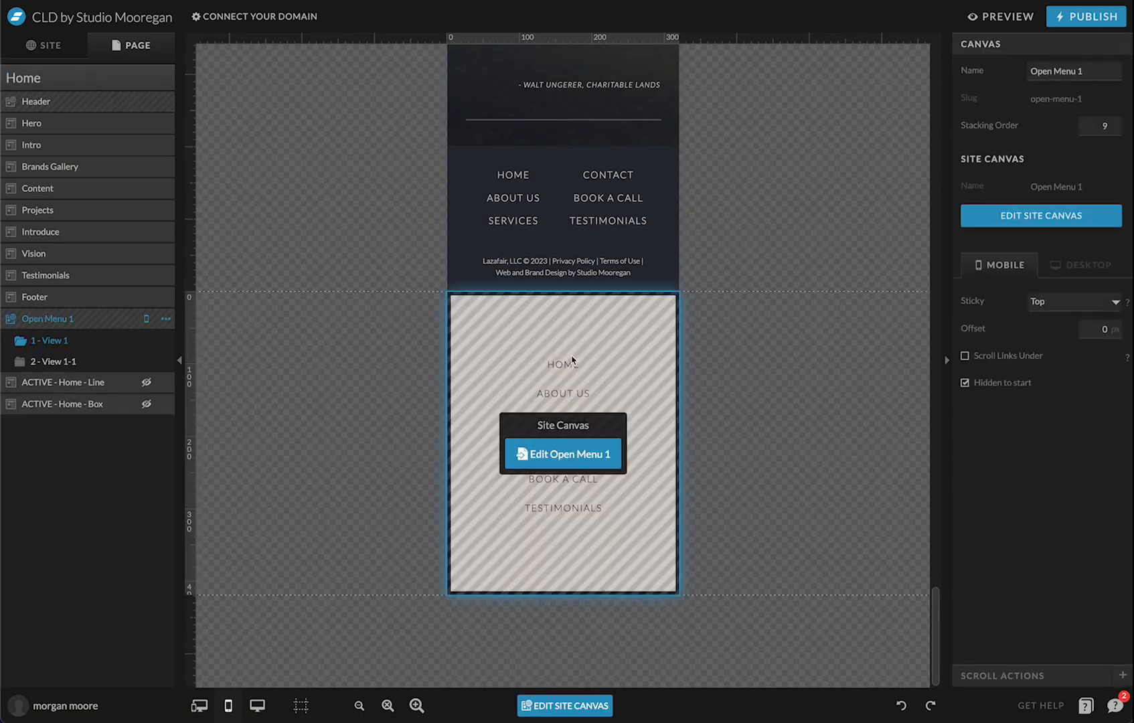
pyautogui.scroll(20, 572, 360)
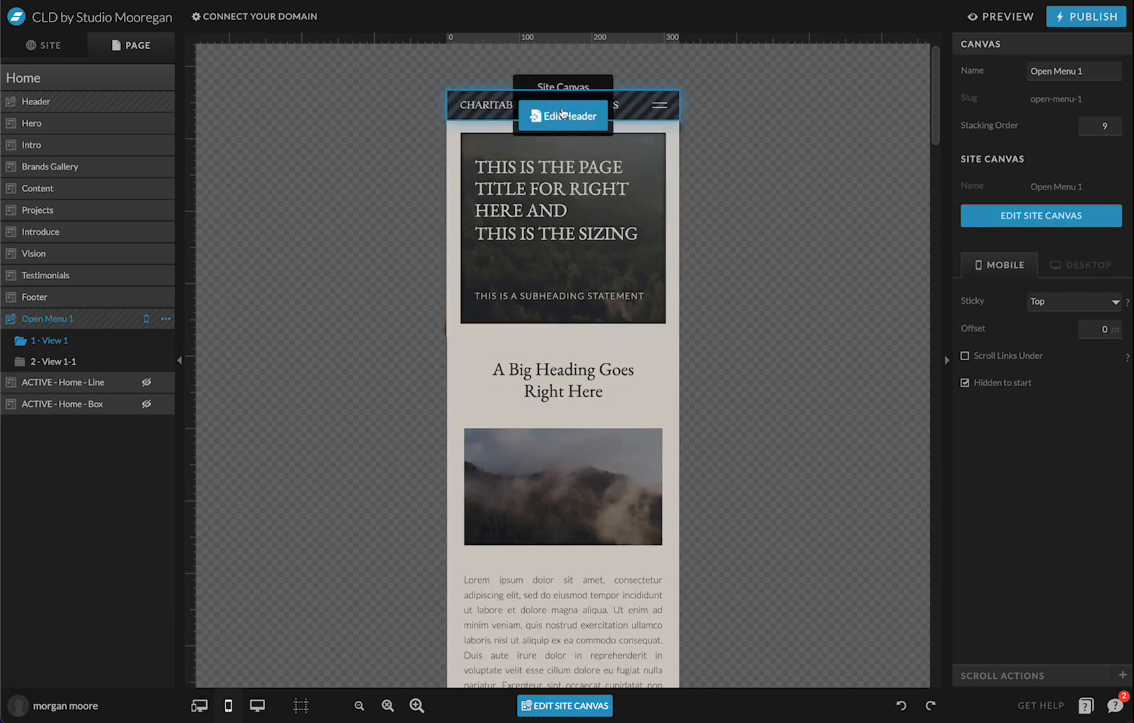
pyautogui.scroll(-20, 607, 469)
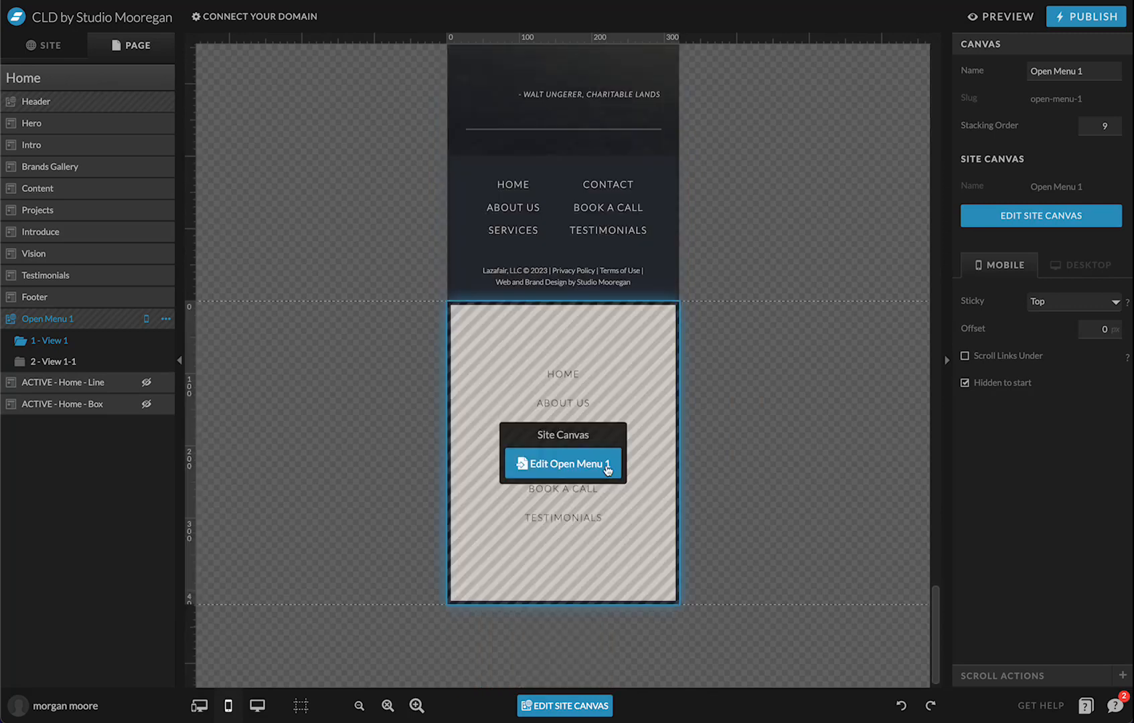
pyautogui.click(607, 467)
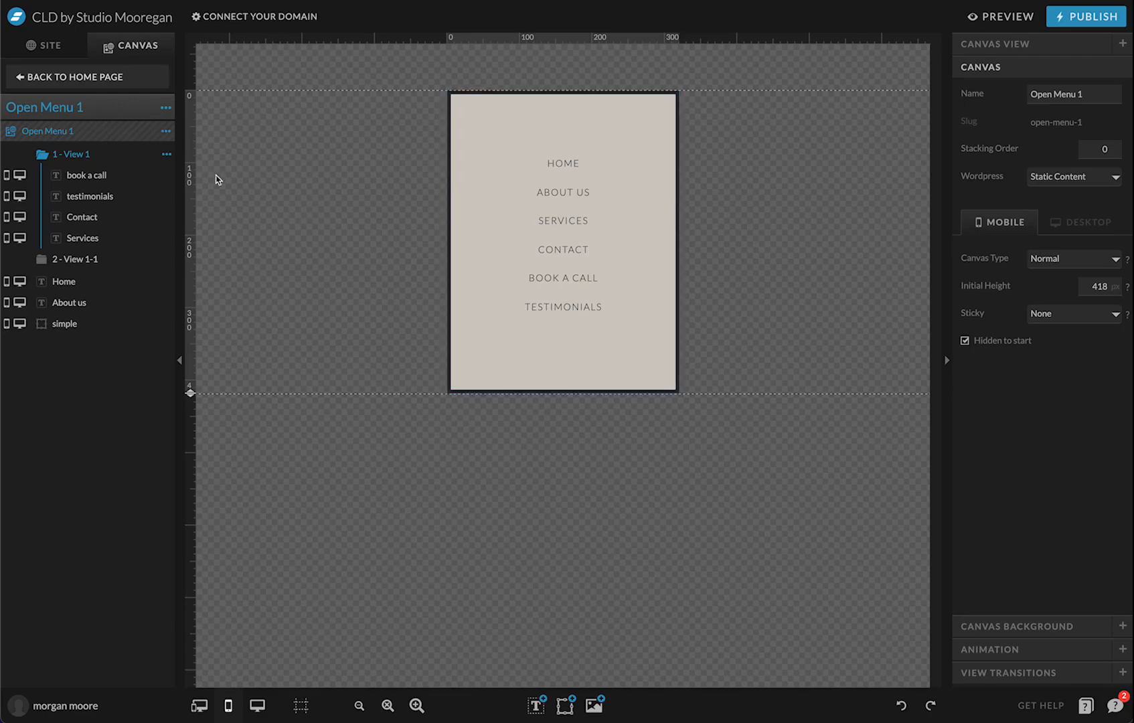
pyautogui.click(1002, 18)
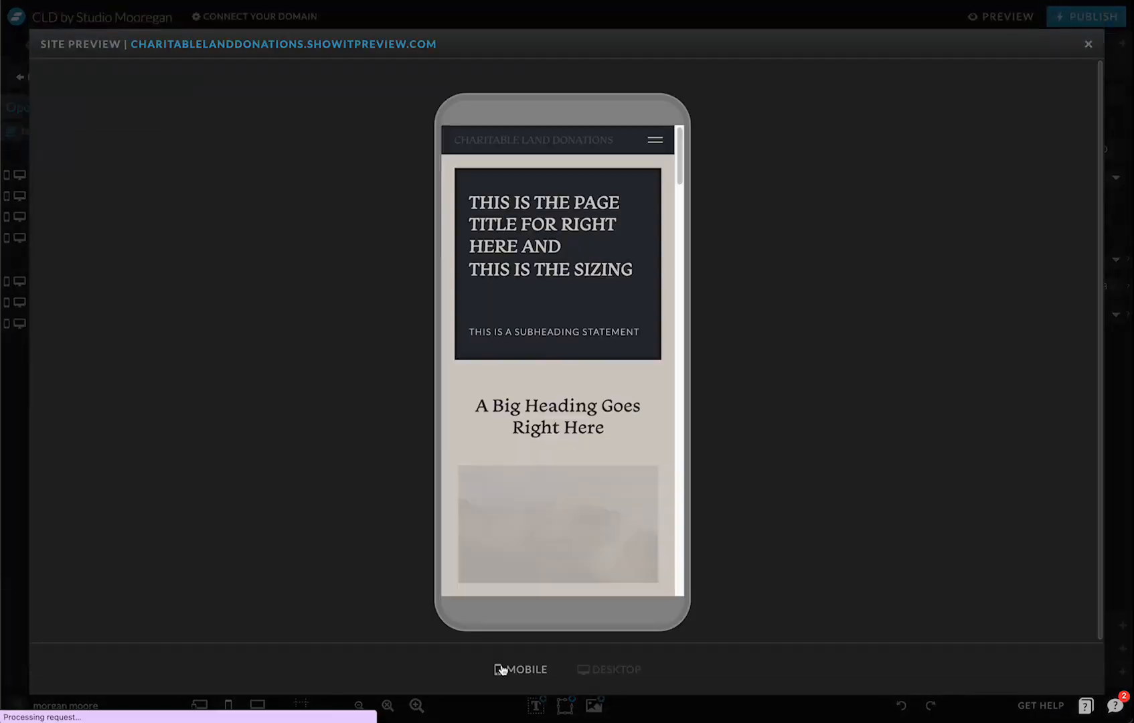
# Open the hamburger menu in the mobile preview, expand and collapse Services, then exit the preview
pyautogui.click(655, 142)
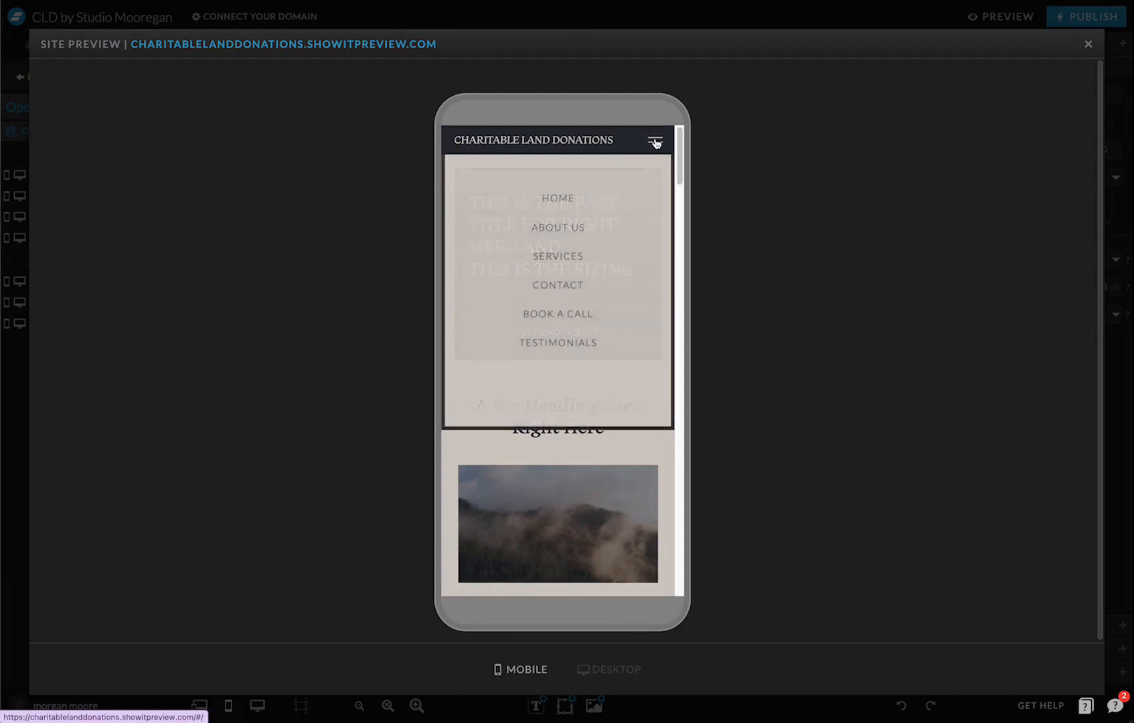
pyautogui.click(554, 262)
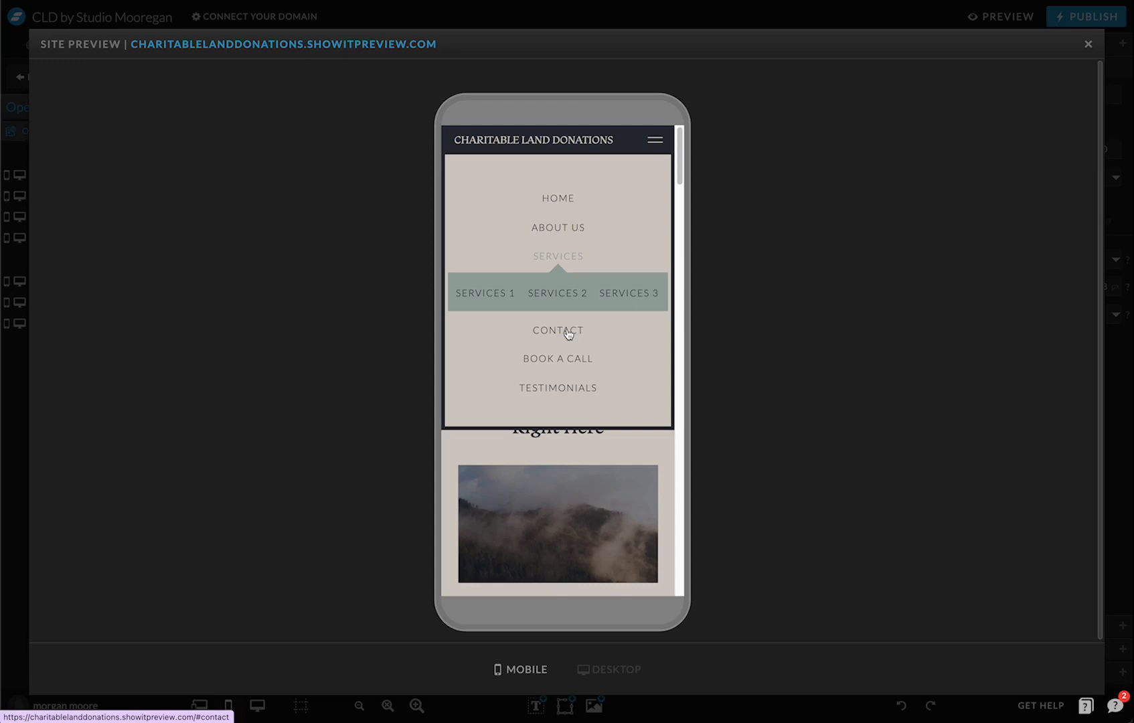
pyautogui.click(559, 260)
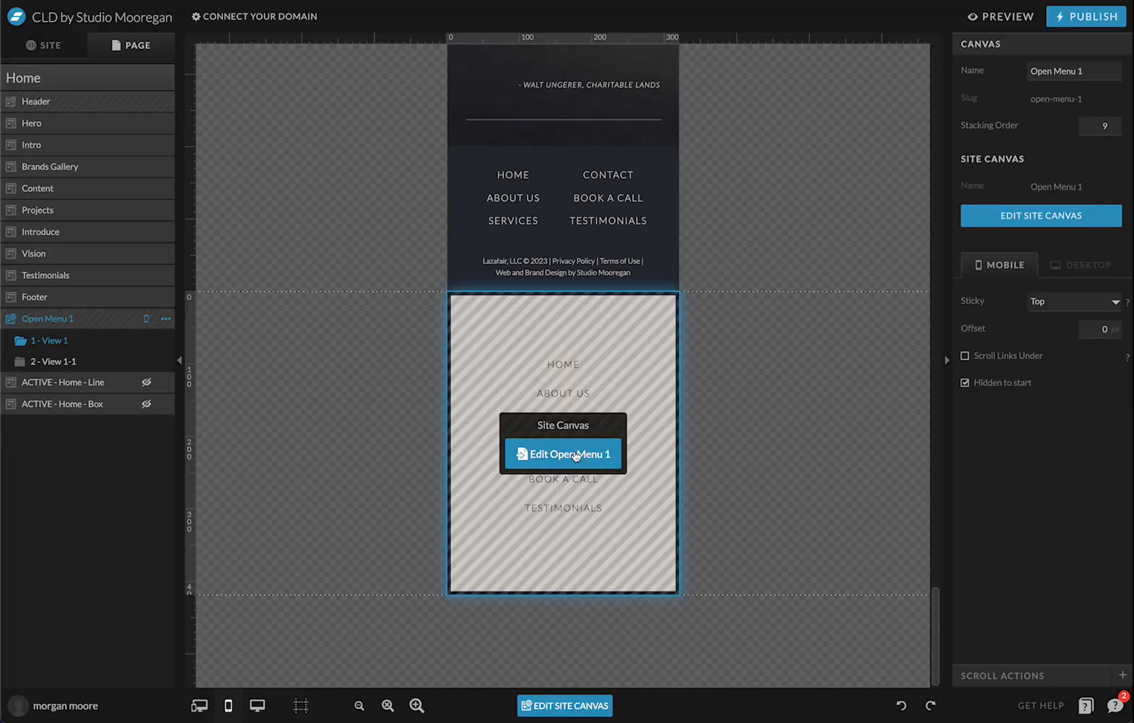
pyautogui.click(574, 454)
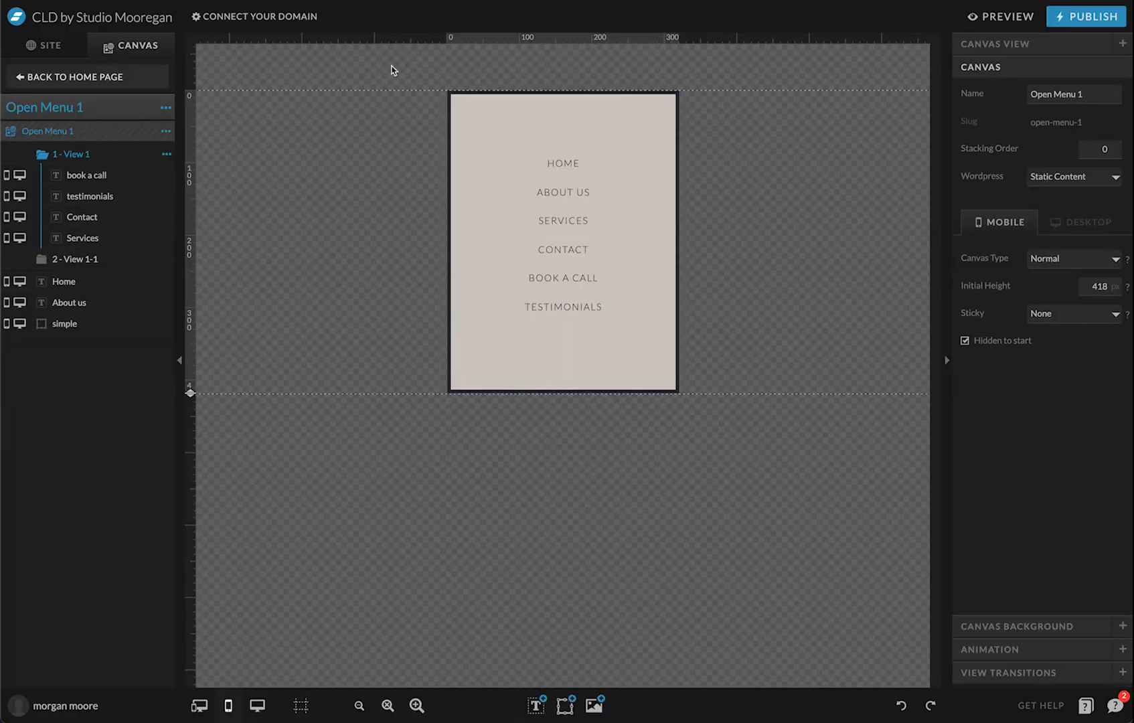
# Return to the Home page and delete the Open Menu 1 canvas from it
pyautogui.click(159, 109)
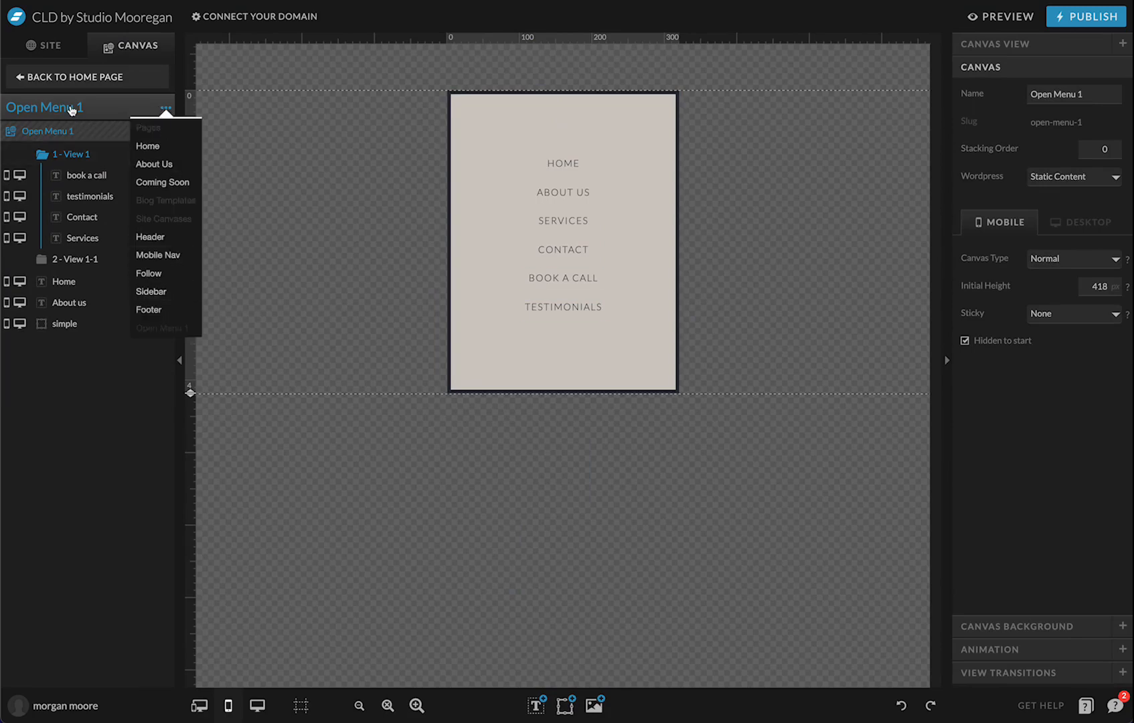
pyautogui.click(71, 76)
pyautogui.click(165, 319)
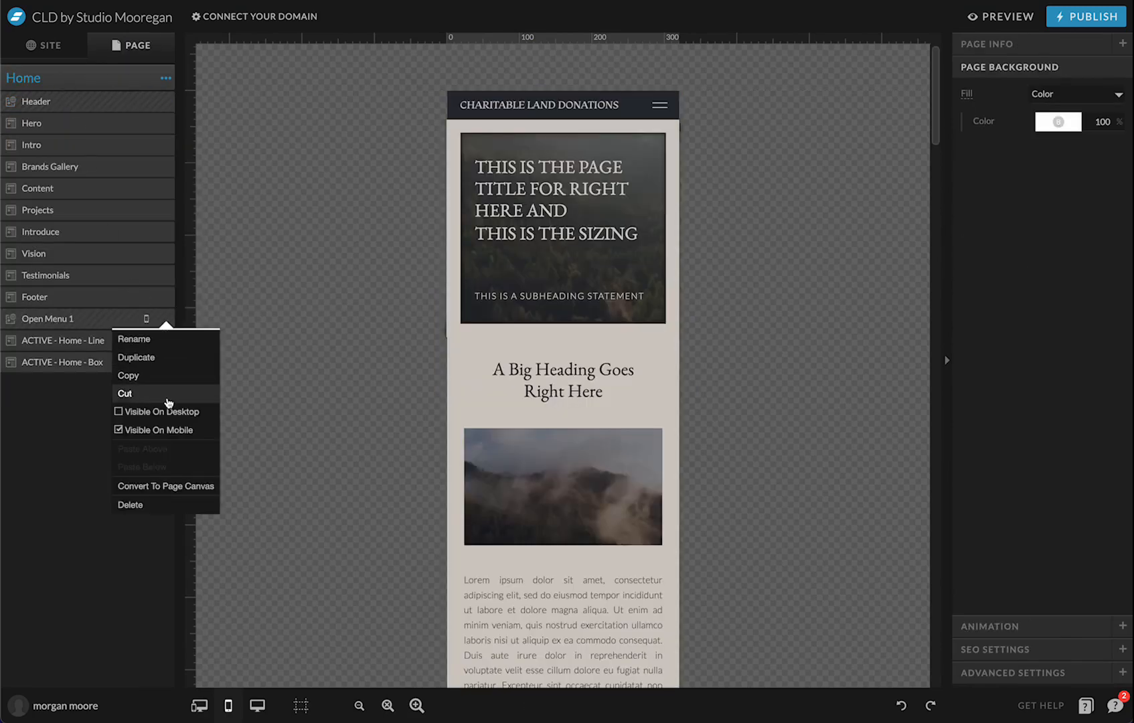
pyautogui.click(152, 511)
# Add a blank New Canvas below the Footer and stretch it to 320 px tall
pyautogui.click(166, 78)
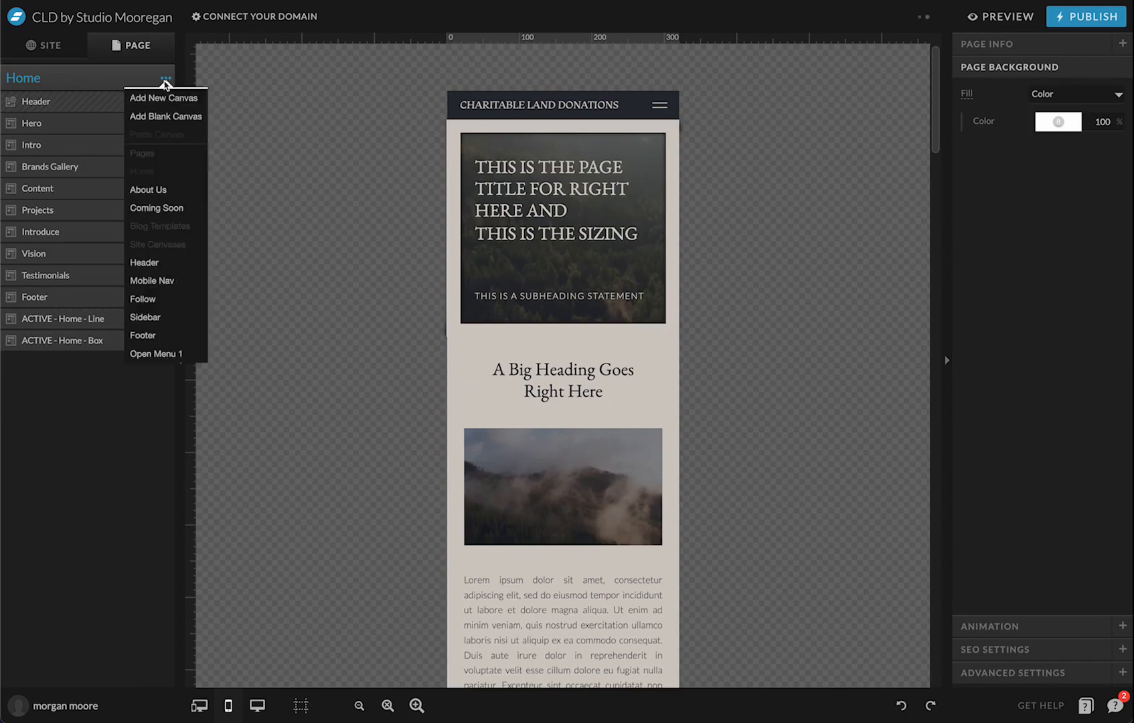
pyautogui.click(164, 113)
pyautogui.moveTo(74, 363); pyautogui.dragTo(81, 317)
pyautogui.scroll(-10, 473, 425)
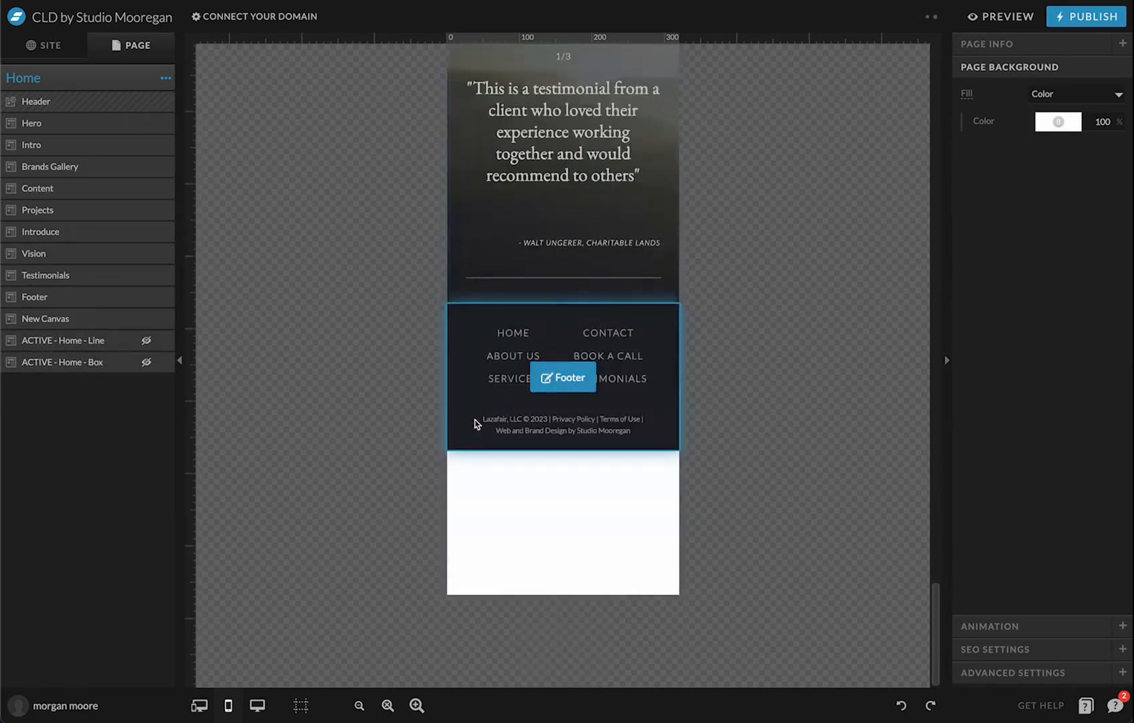
pyautogui.click(536, 500)
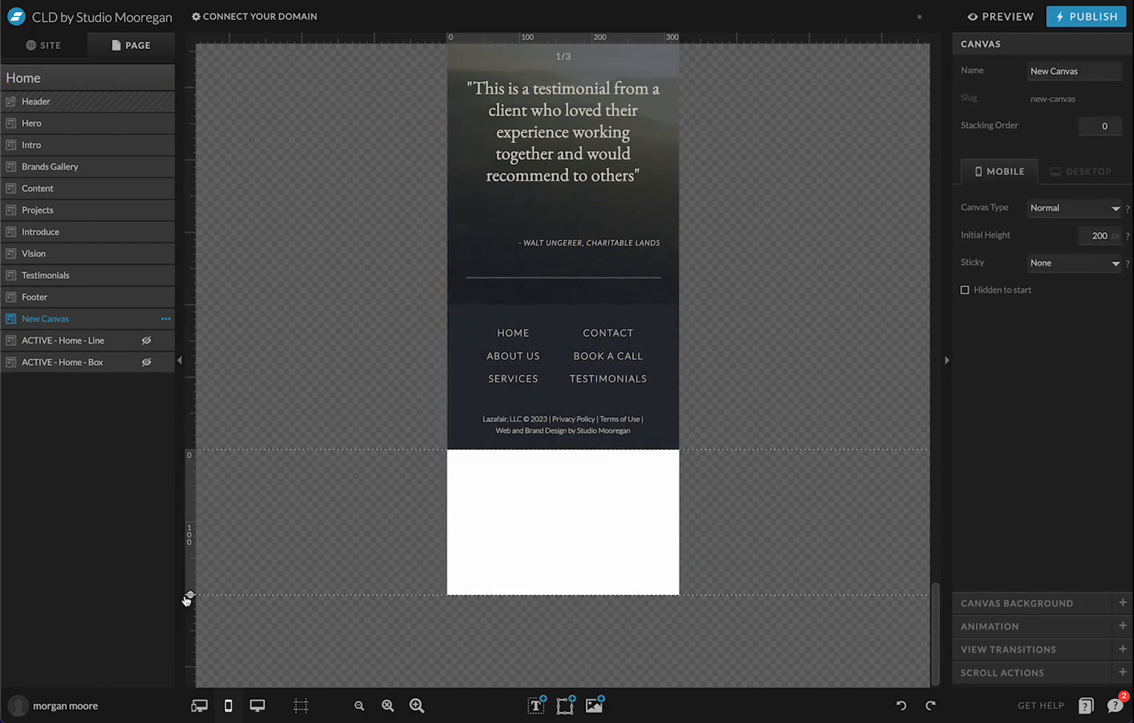
pyautogui.moveTo(187, 597); pyautogui.dragTo(208, 667)
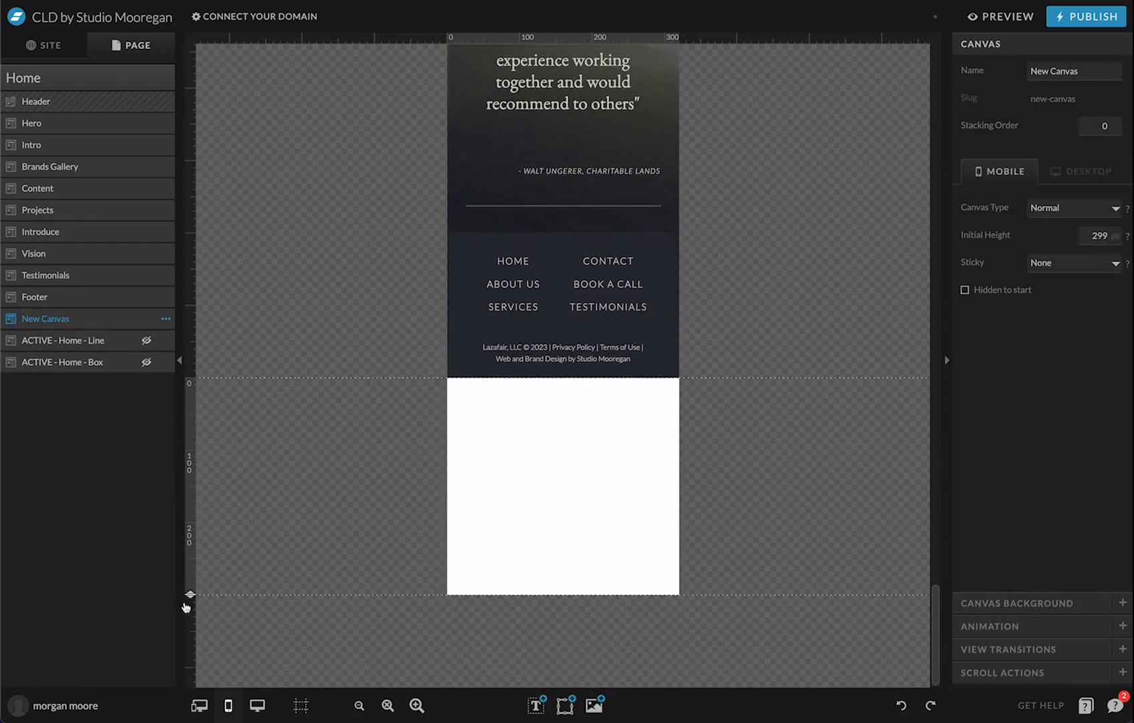
pyautogui.moveTo(190, 594); pyautogui.dragTo(190, 609)
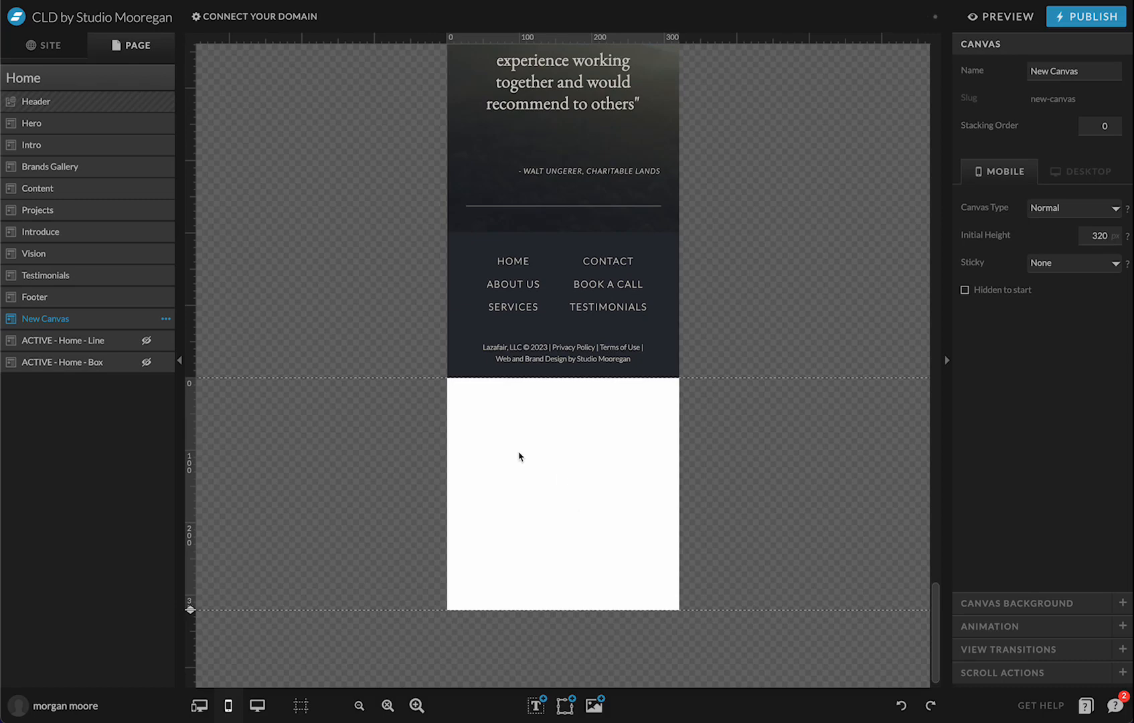
pyautogui.click(536, 705)
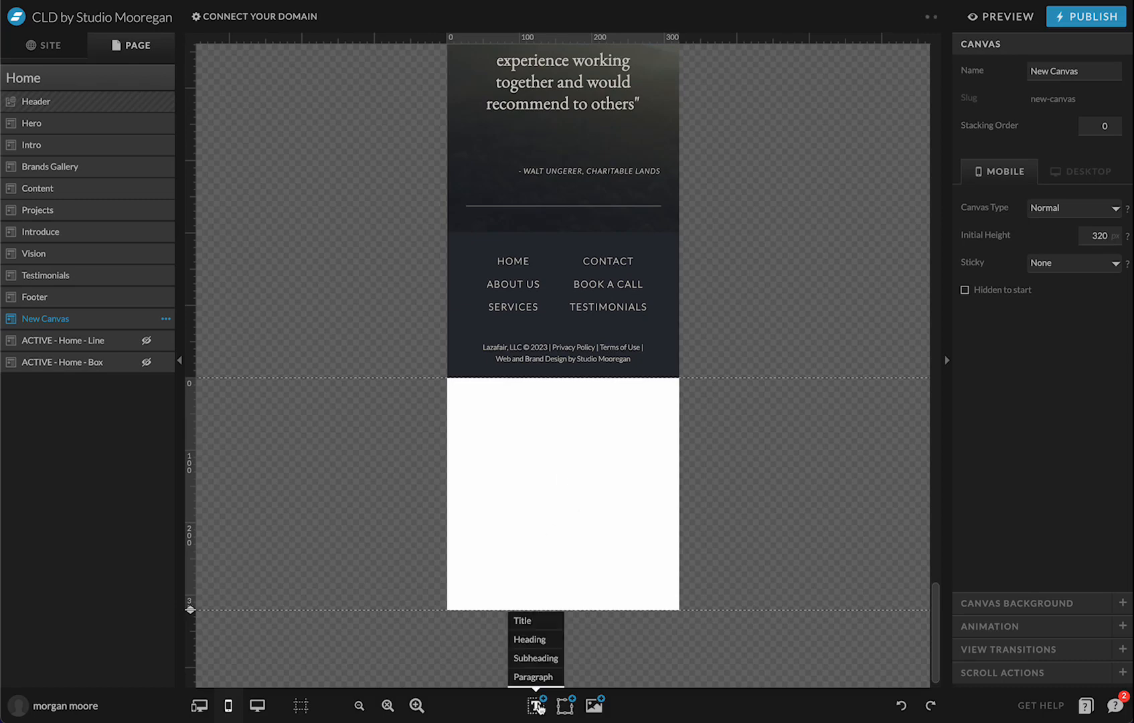
# Add a subheading near the top of New Canvas reading HOME
pyautogui.click(542, 661)
pyautogui.moveTo(580, 496); pyautogui.dragTo(498, 427)
pyautogui.doubleClick(589, 426)
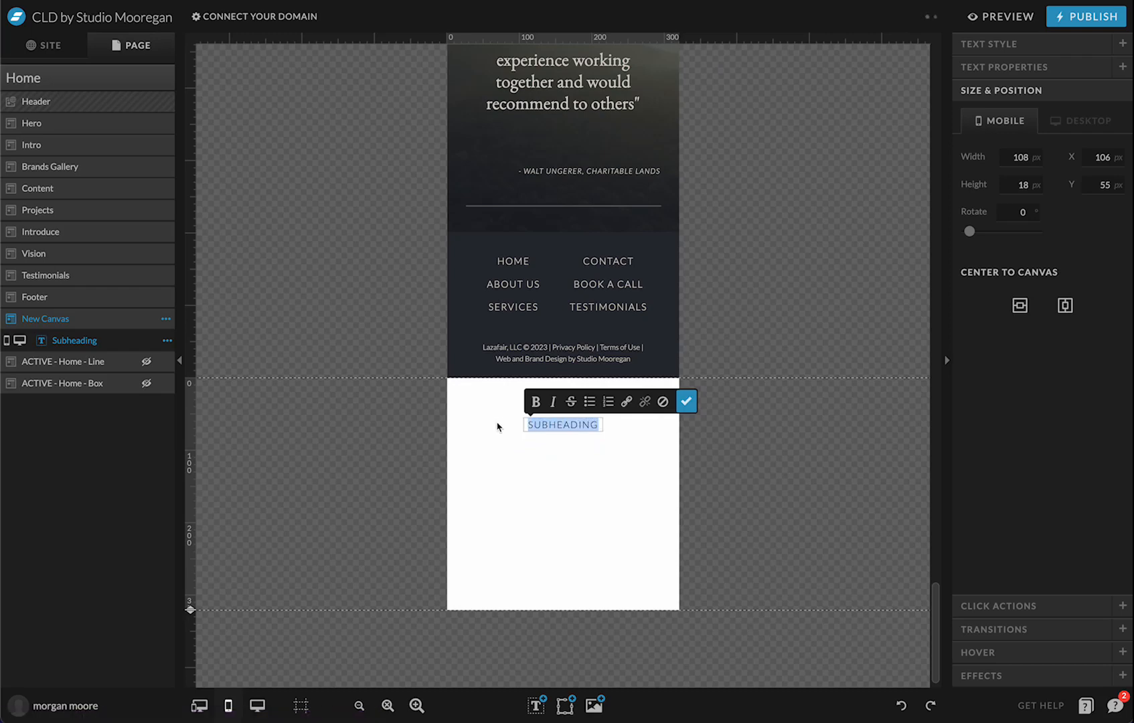
pyautogui.write('HOME')
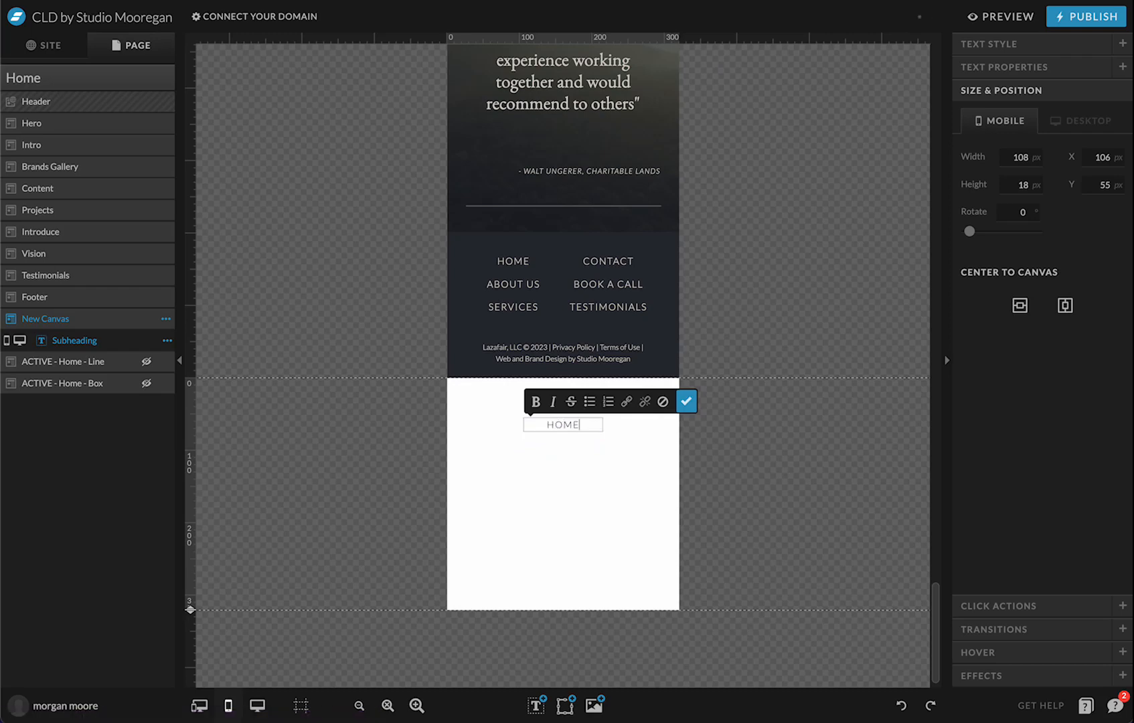
pyautogui.click(686, 401)
pyautogui.click(563, 425)
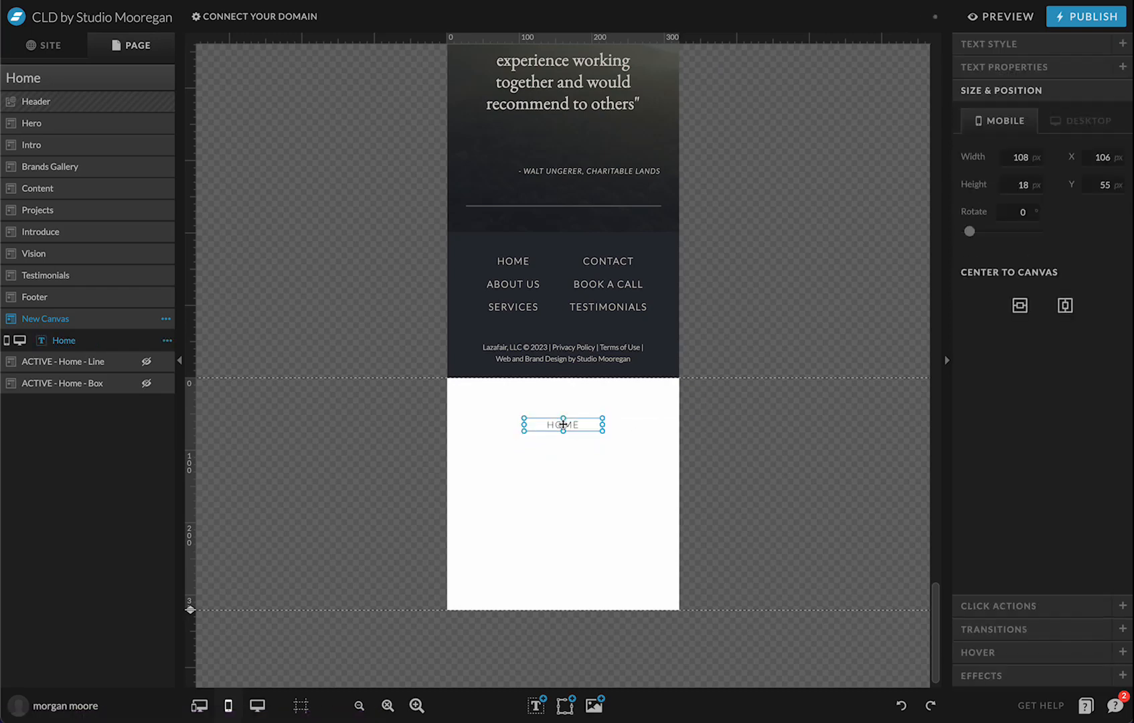
# Add copies below HOME reading ABOUT US and SERVICES
pyautogui.moveTo(563, 424); pyautogui.dragTo(563, 442)
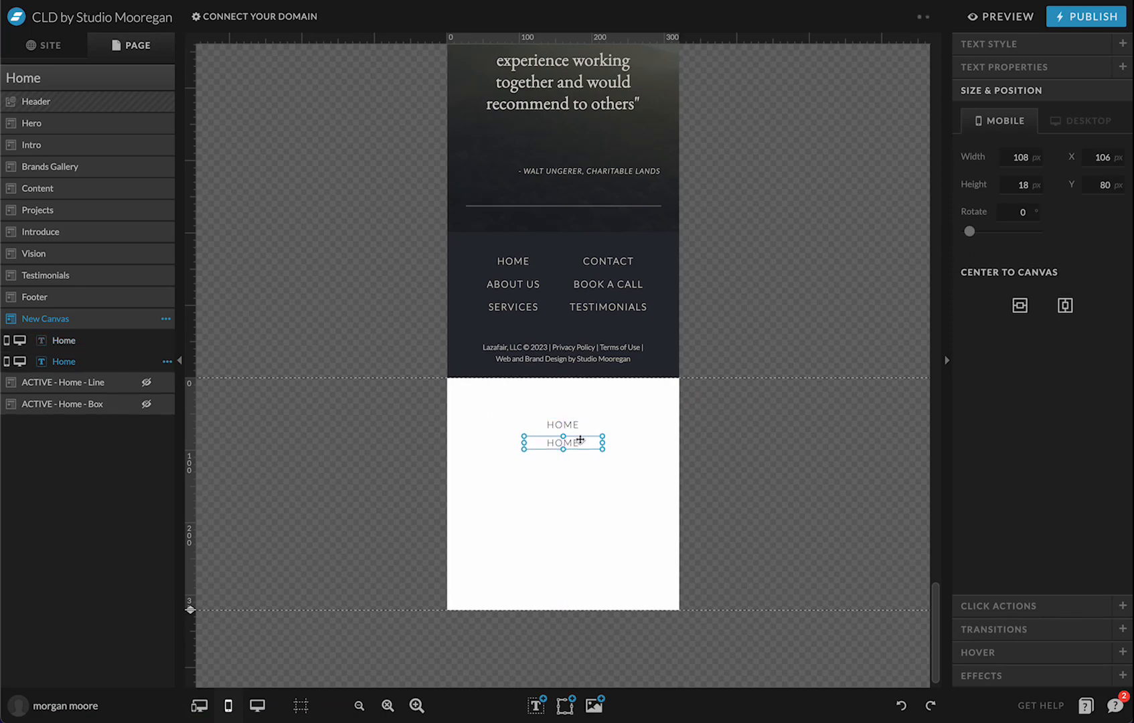
pyautogui.doubleClick(575, 442)
pyautogui.write('ABOUT US')
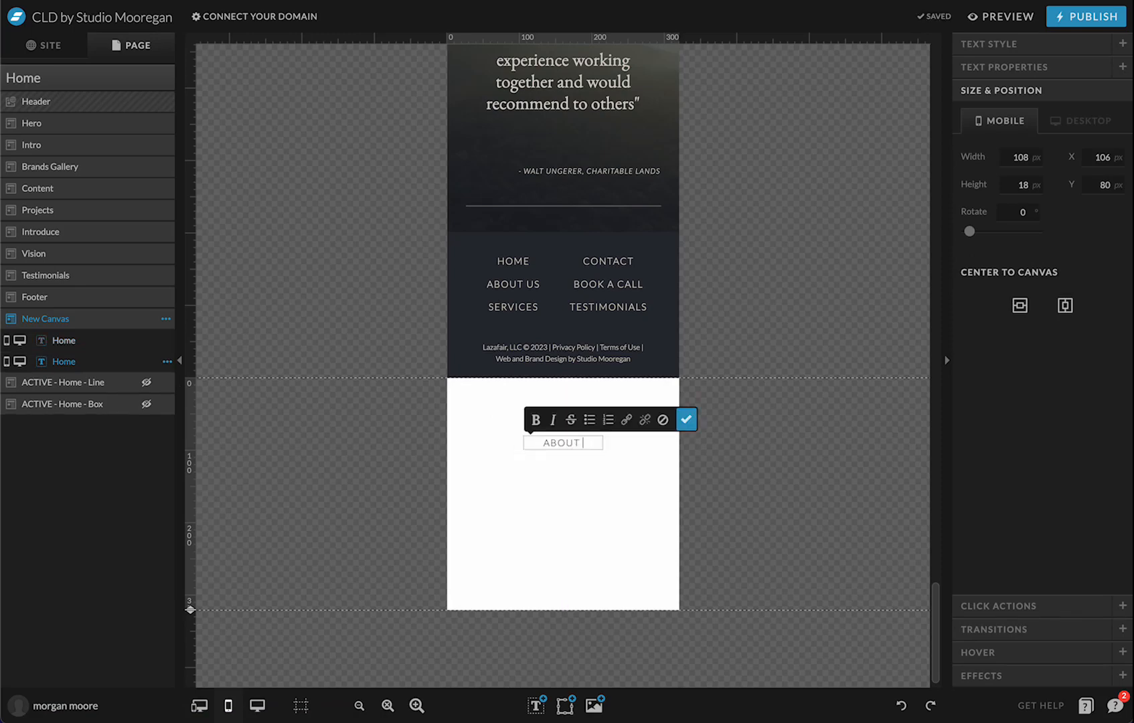
pyautogui.click(694, 421)
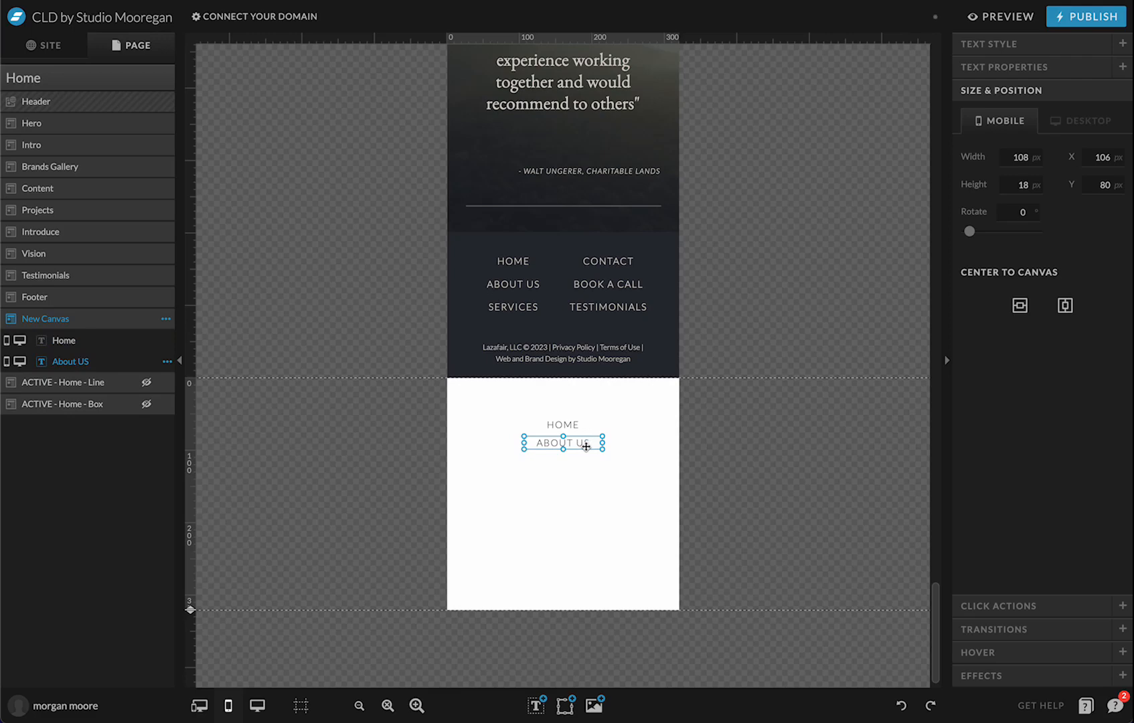
pyautogui.moveTo(586, 447); pyautogui.dragTo(510, 461)
pyautogui.doubleClick(584, 466)
pyautogui.write('SERRV')
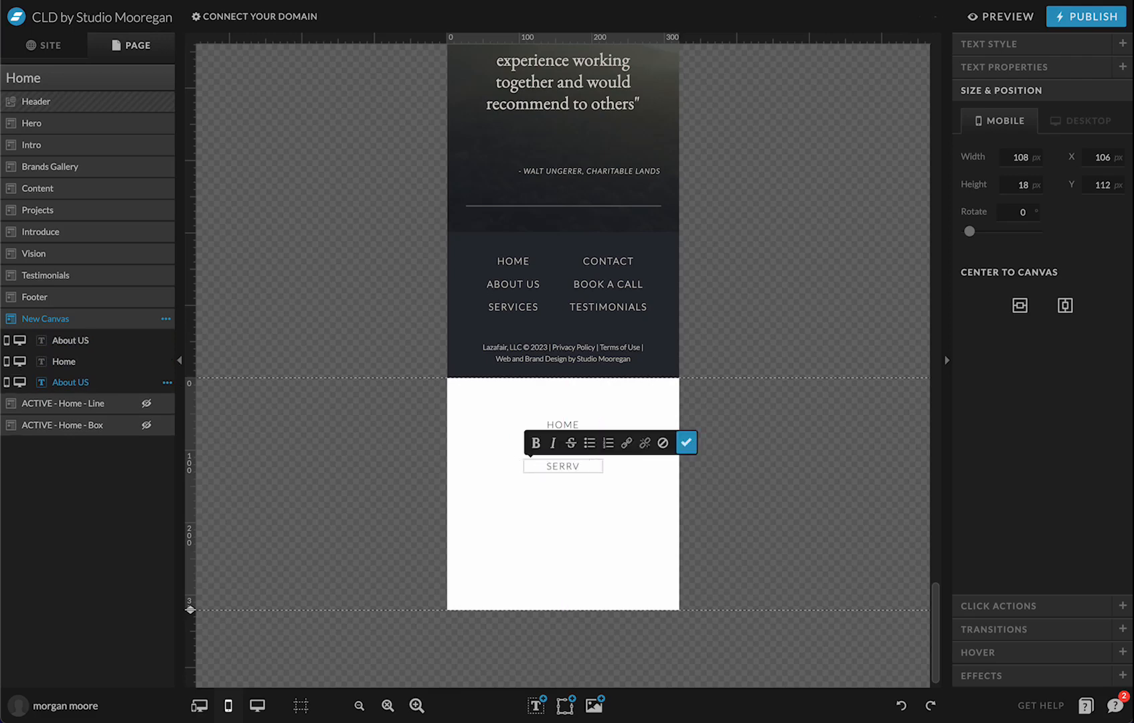
pyautogui.press('BackSpace')
pyautogui.press('BackSpace')
pyautogui.write('VICES')
pyautogui.click(686, 442)
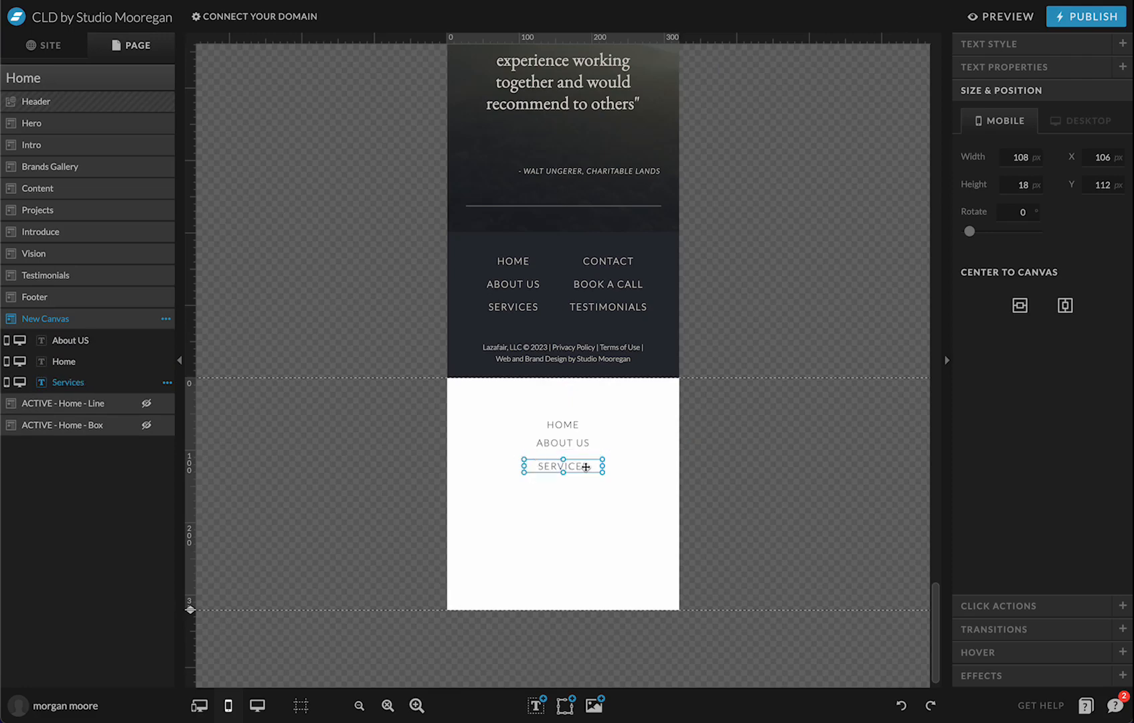
pyautogui.moveTo(586, 467); pyautogui.dragTo(583, 491)
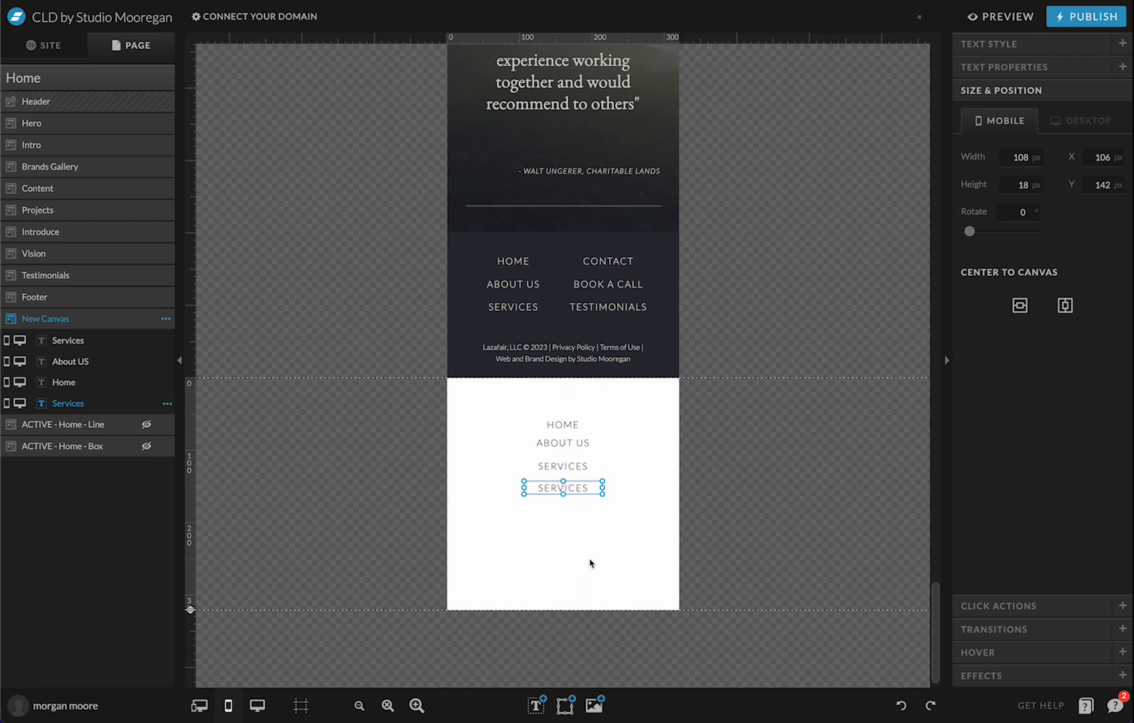
pyautogui.click(601, 546)
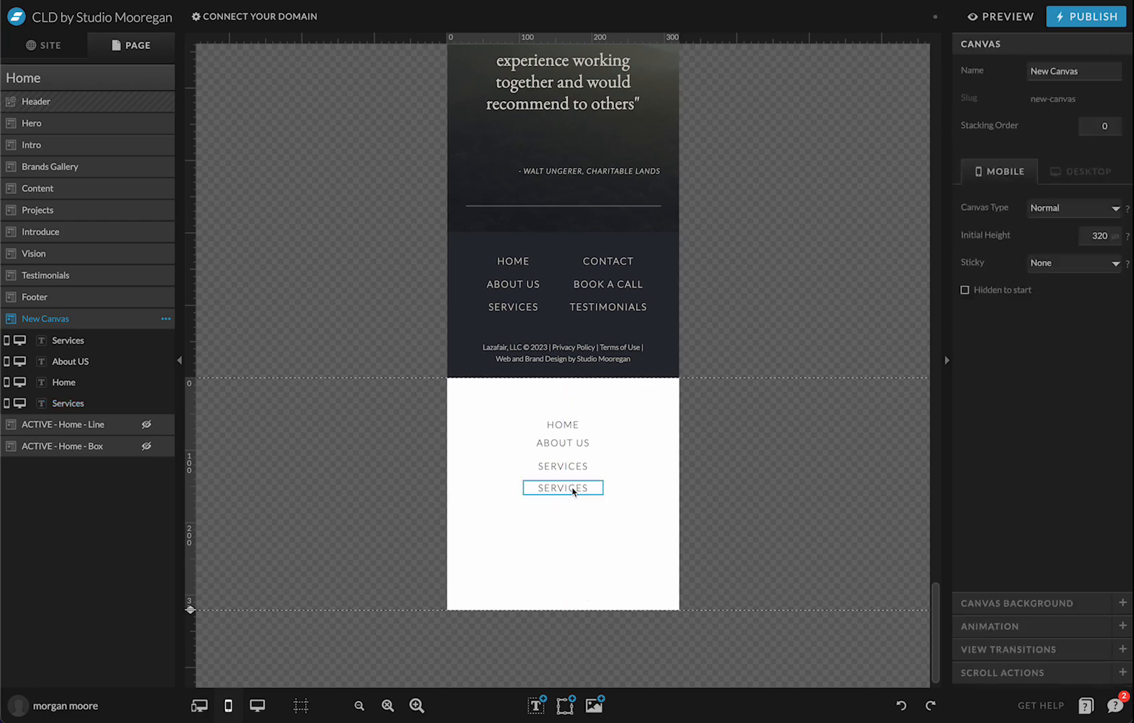
# Change the fourth copy's text to CONTACT
pyautogui.doubleClick(575, 488)
pyautogui.moveTo(599, 489); pyautogui.dragTo(533, 481)
pyautogui.write('CONTACY')
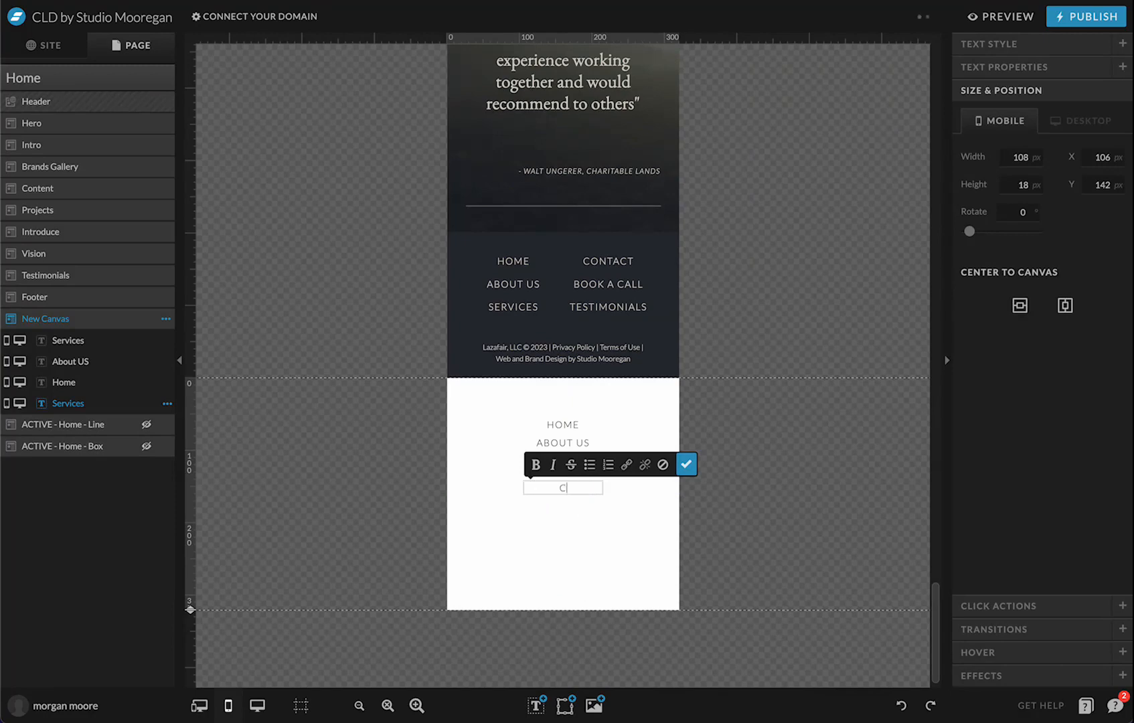
pyautogui.press('BackSpace')
pyautogui.press('BackSpace')
pyautogui.write('CT')
pyautogui.click(686, 464)
pyautogui.click(715, 490)
pyautogui.click(553, 488)
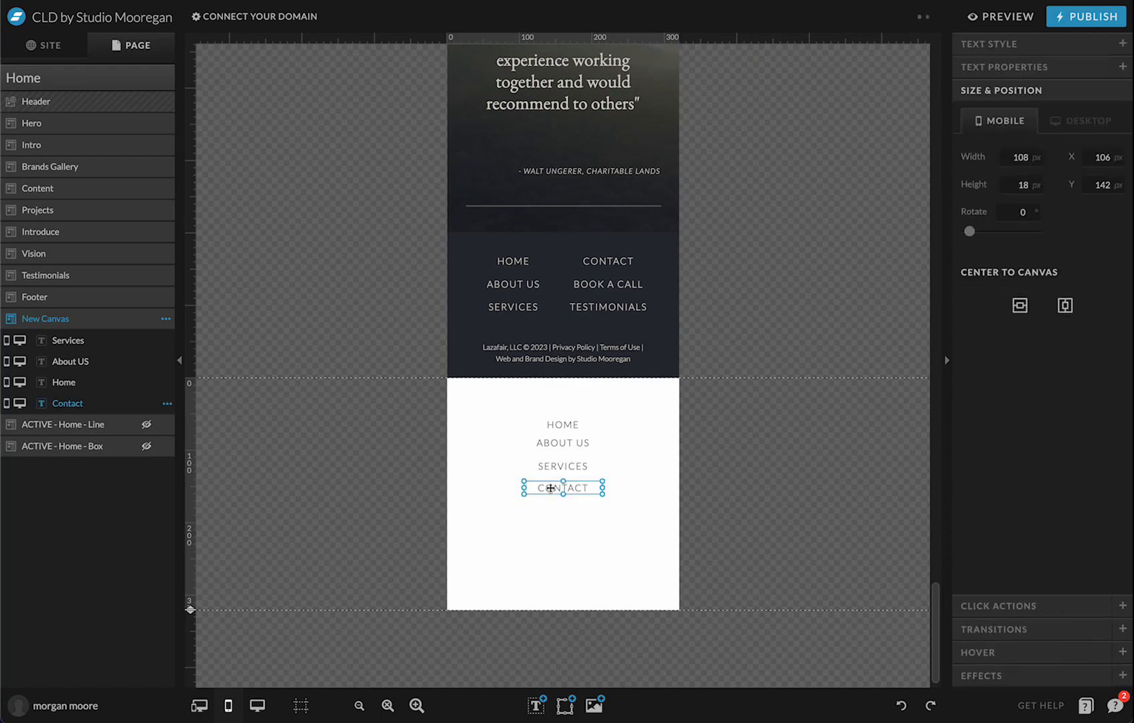
# Add FAQ'S and INSTAGRAM copies beneath CONTACT
pyautogui.moveTo(551, 488); pyautogui.dragTo(566, 507)
pyautogui.doubleClick(562, 508)
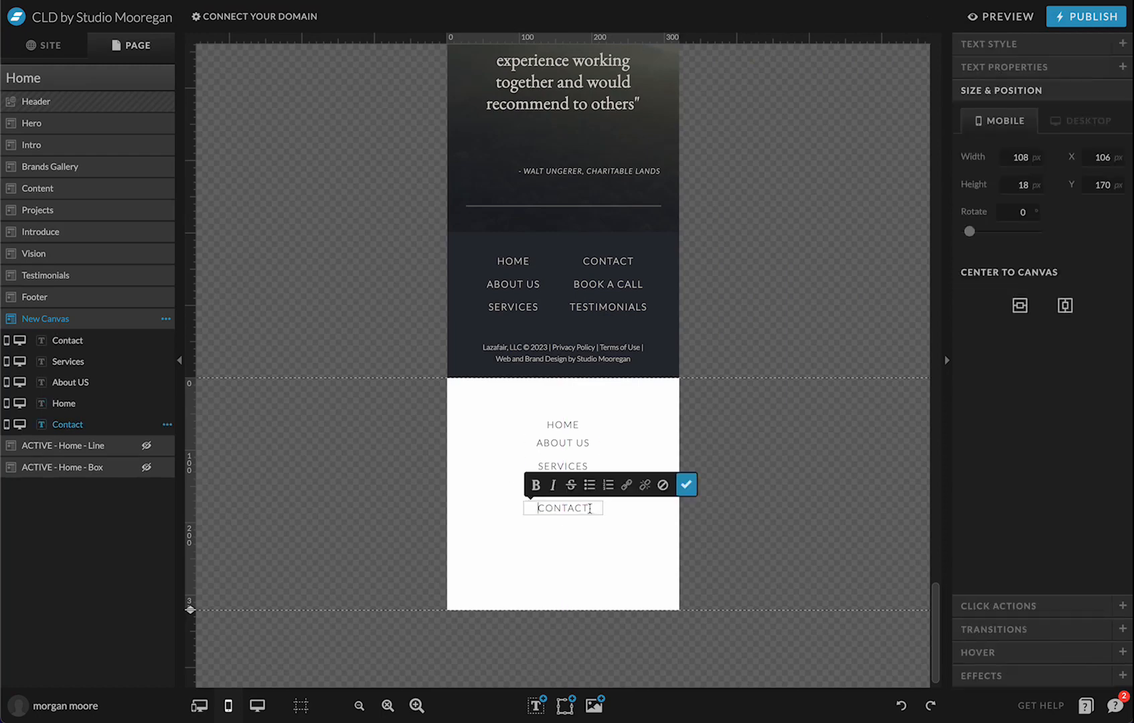
pyautogui.write("FAQ'S")
pyautogui.click(685, 485)
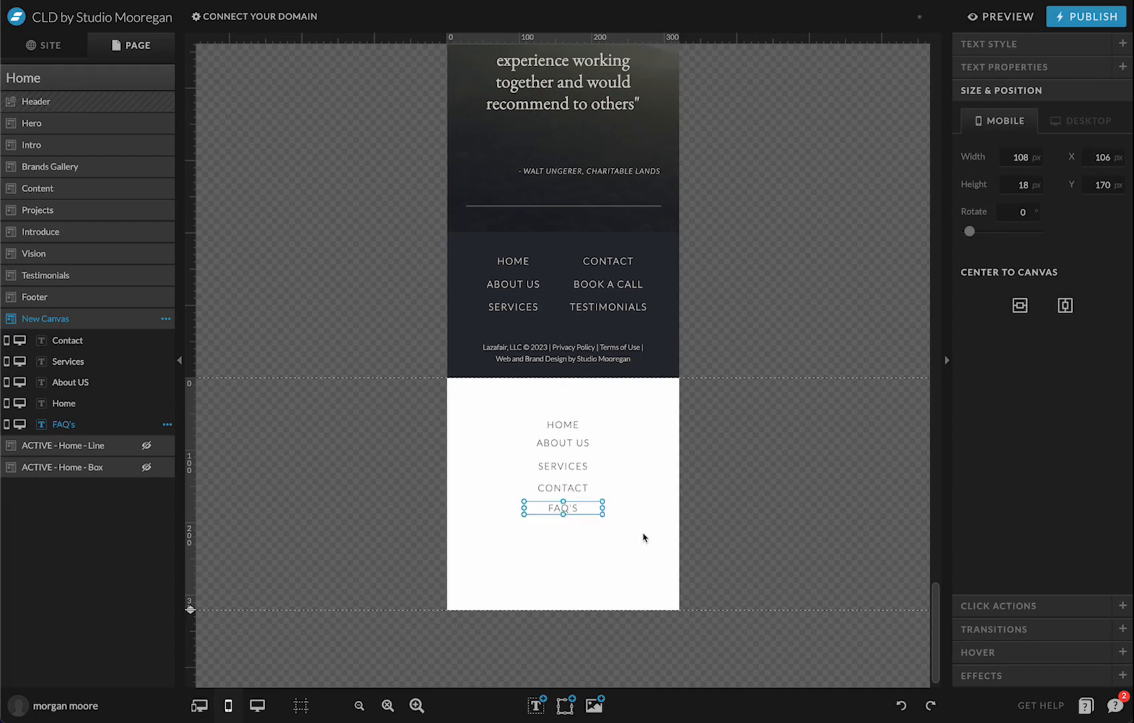
pyautogui.click(616, 575)
pyautogui.click(569, 508)
pyautogui.hotkey('ctrl', 'd')
pyautogui.moveTo(569, 506); pyautogui.dragTo(574, 526)
pyautogui.doubleClick(576, 528)
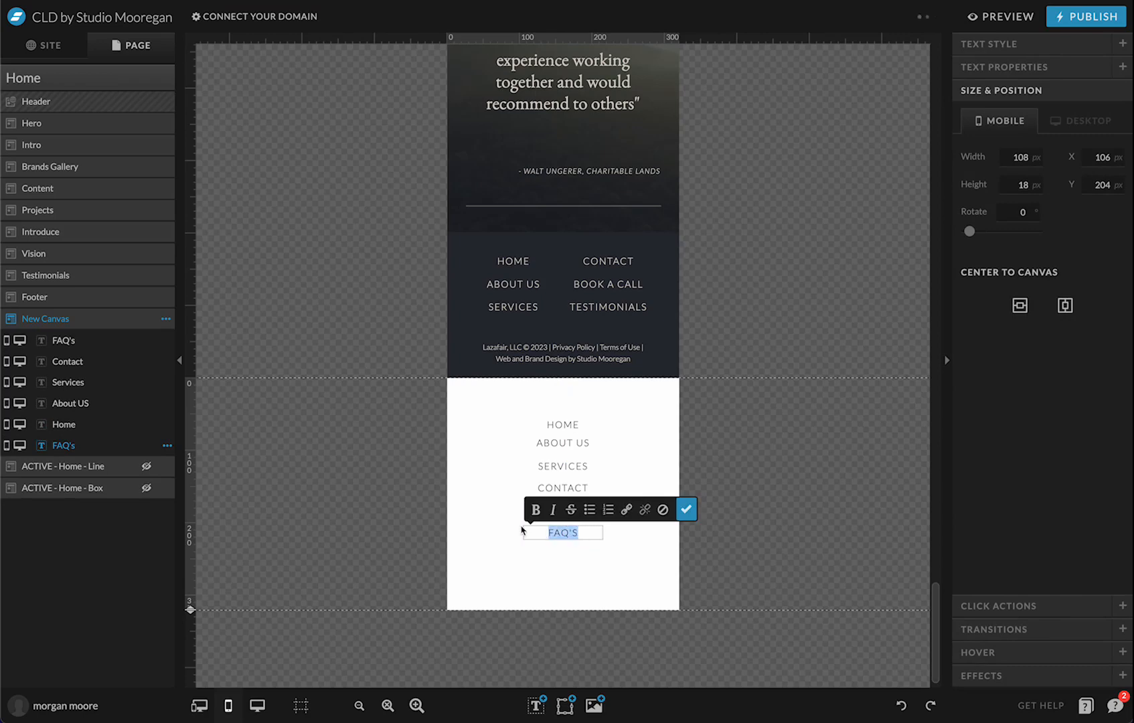
pyautogui.write('INSTAGRAM')
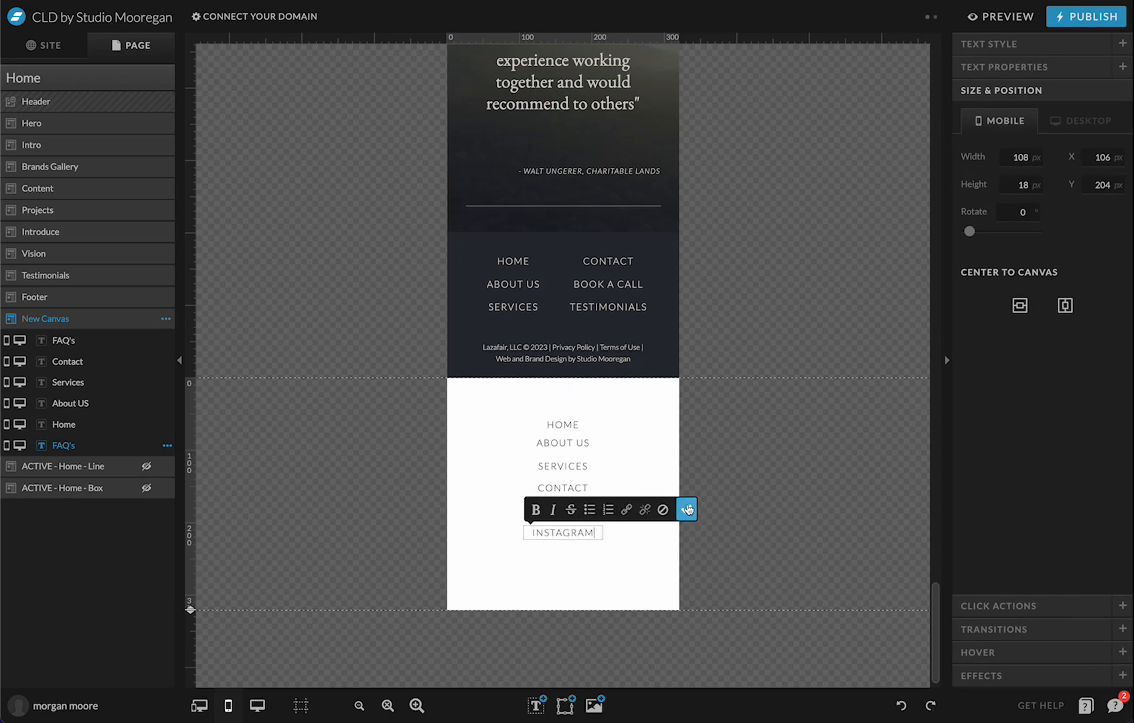
pyautogui.click(686, 512)
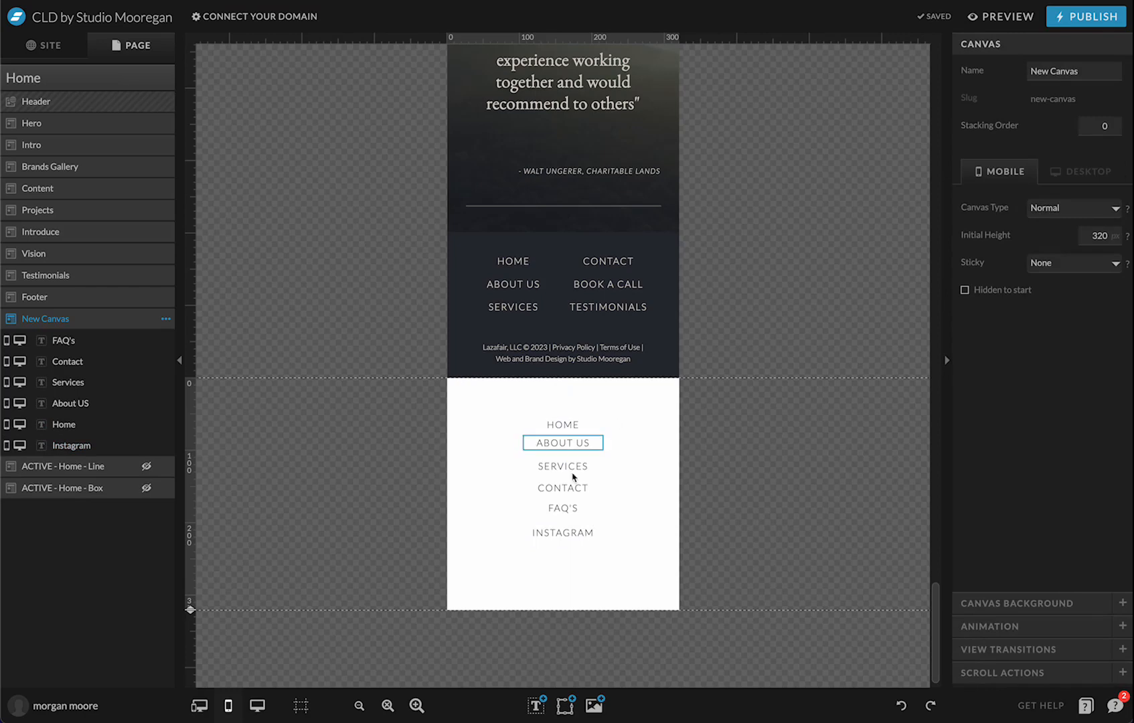
# Reposition INSTAGRAM and distribute the six menu items evenly
pyautogui.moveTo(564, 535); pyautogui.dragTo(563, 415)
pyautogui.click(991, 323)
pyautogui.click(807, 487)
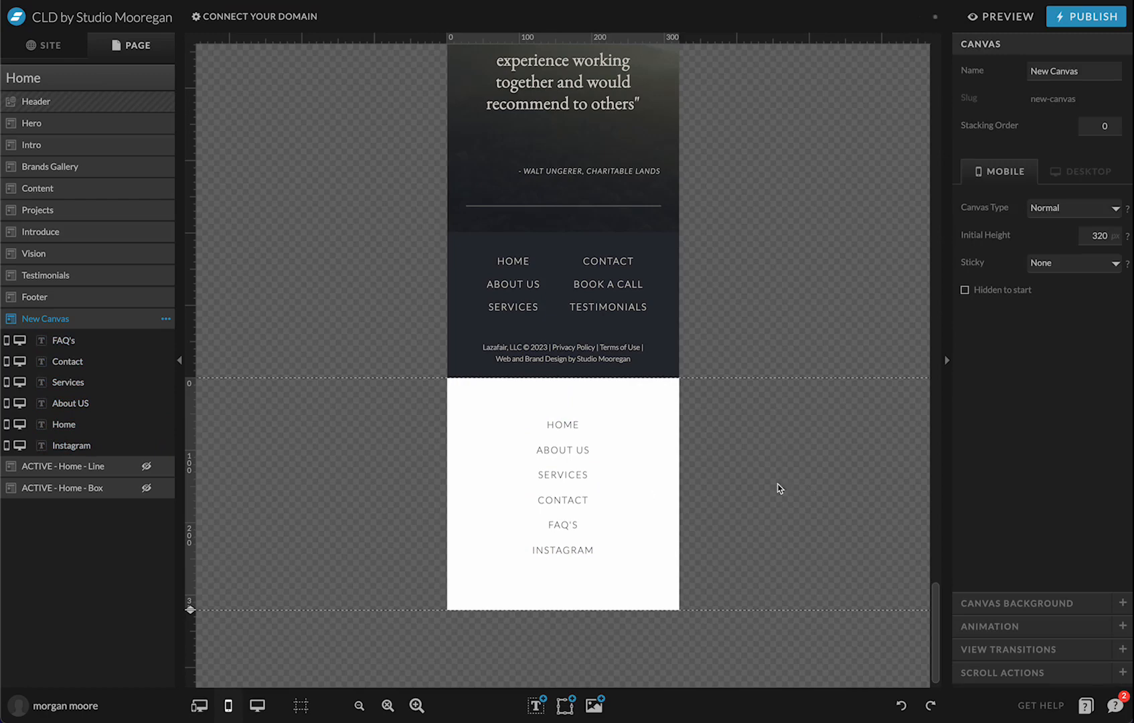
# Select all six menu items and align them to the canvas centre
pyautogui.moveTo(559, 378); pyautogui.dragTo(566, 569)
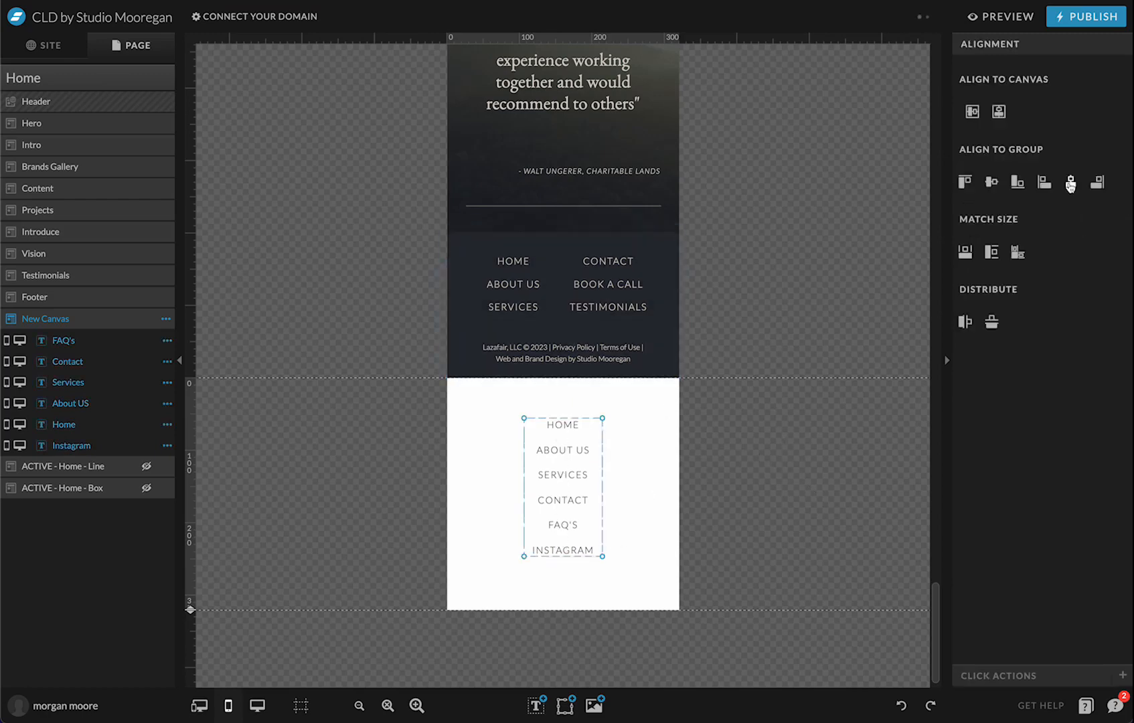
pyautogui.click(998, 112)
pyautogui.click(755, 428)
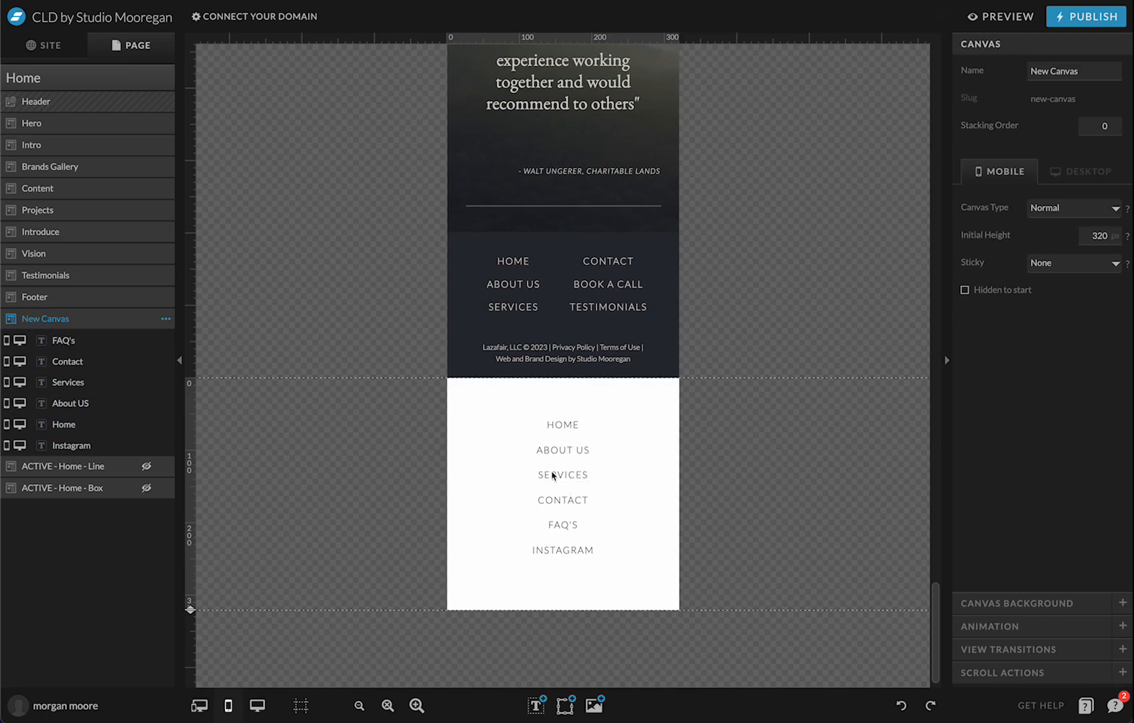
# Add a first canvas view to New Canvas and move SERVICES into 1 - View 1
pyautogui.click(166, 320)
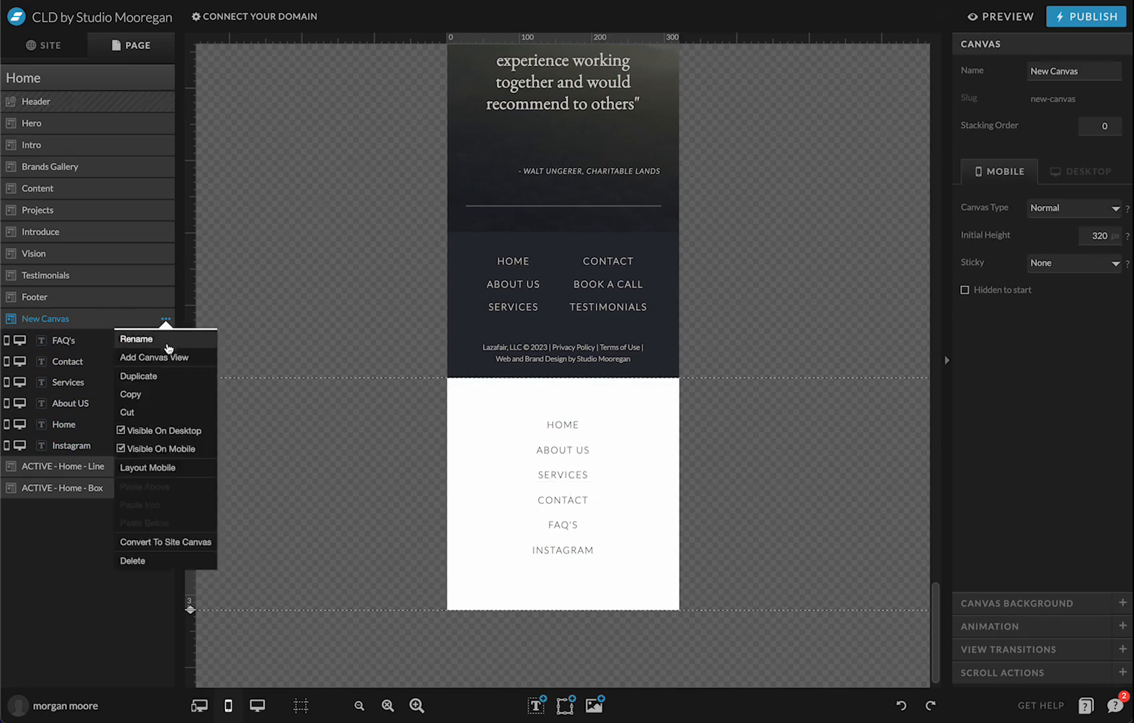
pyautogui.click(157, 357)
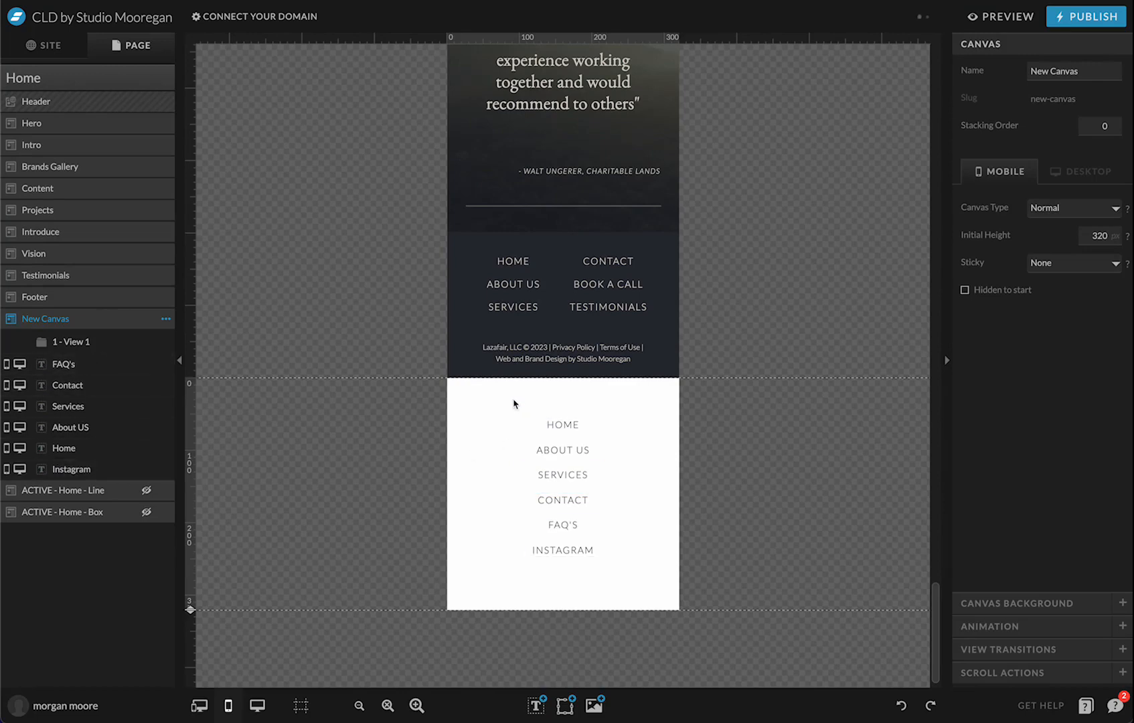
pyautogui.click(563, 472)
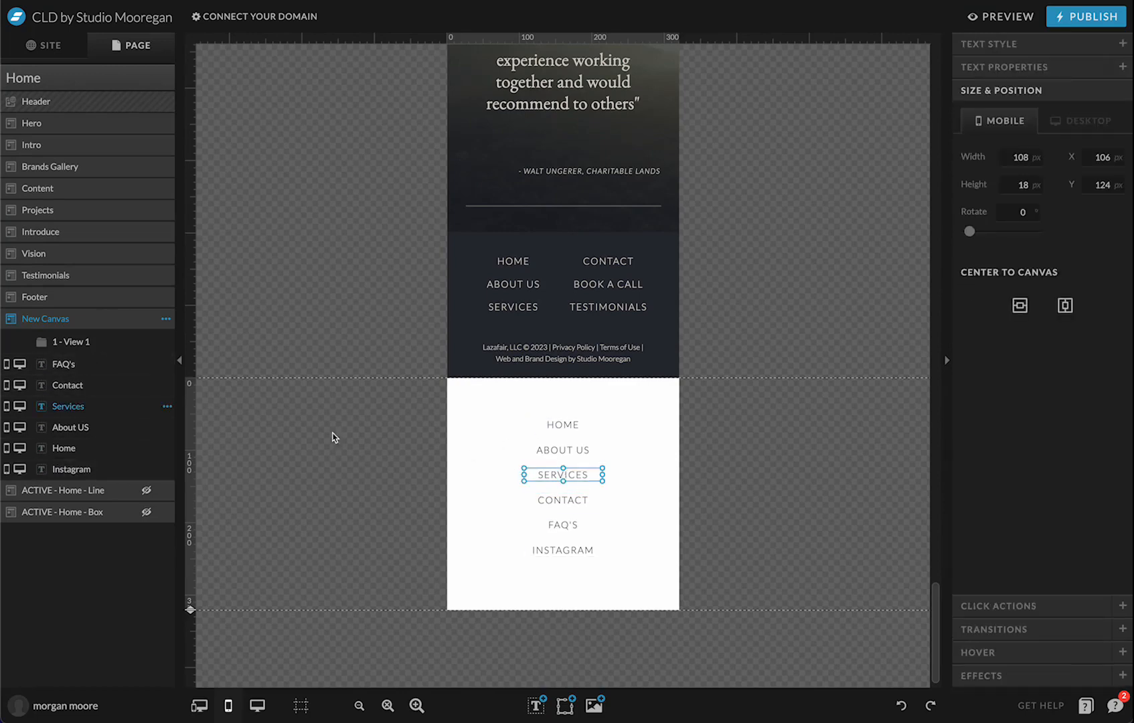
pyautogui.moveTo(85, 410); pyautogui.dragTo(101, 351)
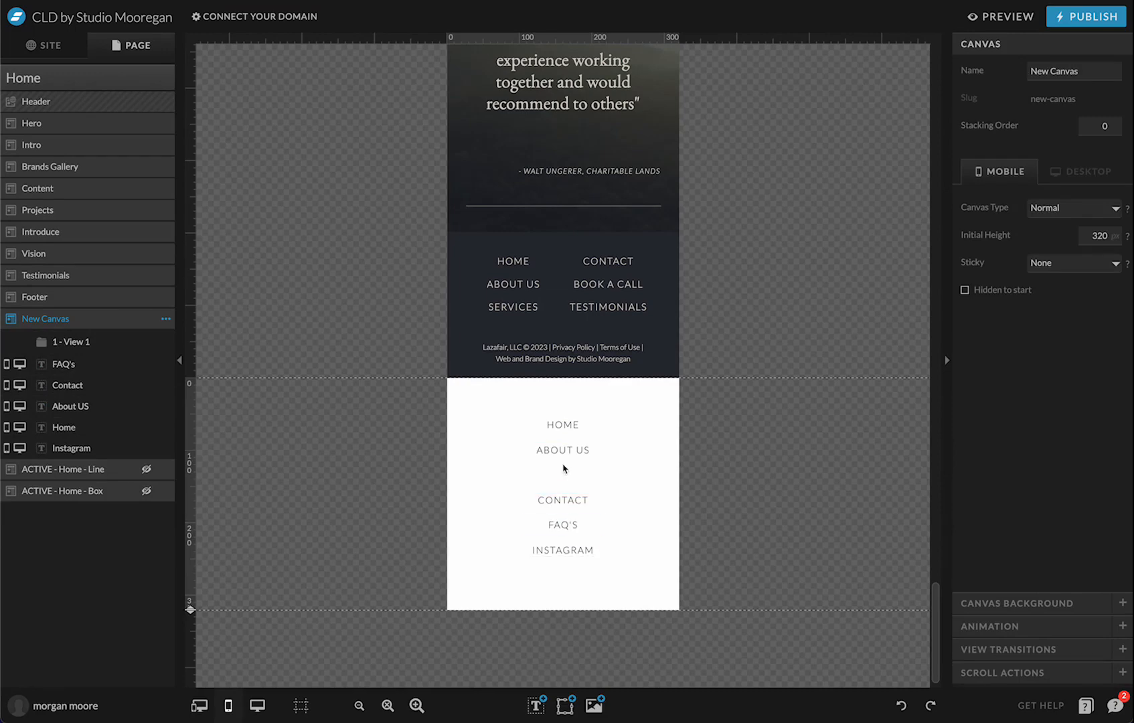
# Move CONTACT, FAQ'S and INSTAGRAM into 1 - View 1 as well
pyautogui.moveTo(574, 550); pyautogui.dragTo(574, 557)
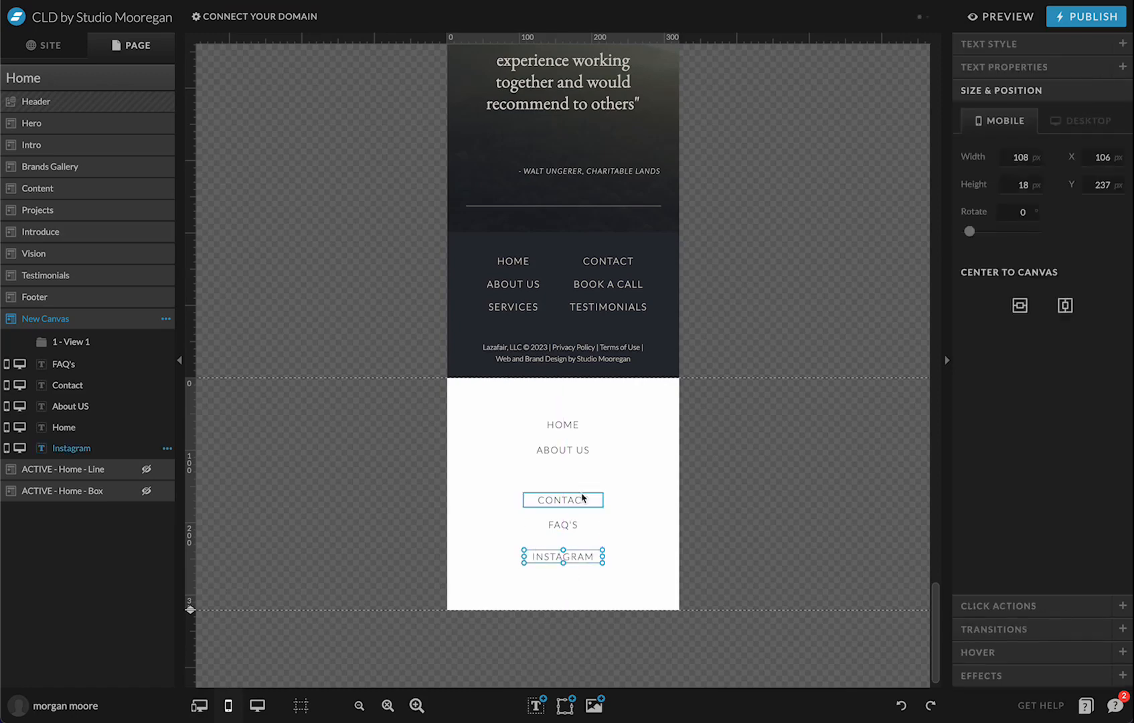
pyautogui.hotkey('ctrl', 'z')
pyautogui.click(643, 458)
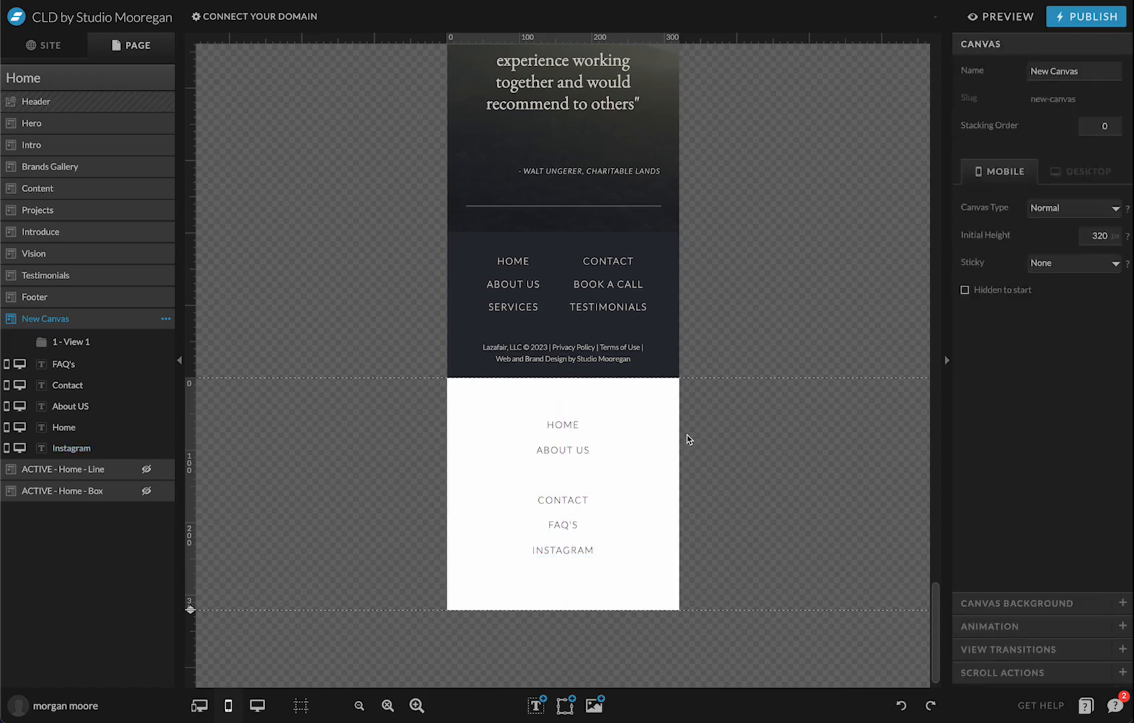
pyautogui.moveTo(523, 488); pyautogui.dragTo(562, 577)
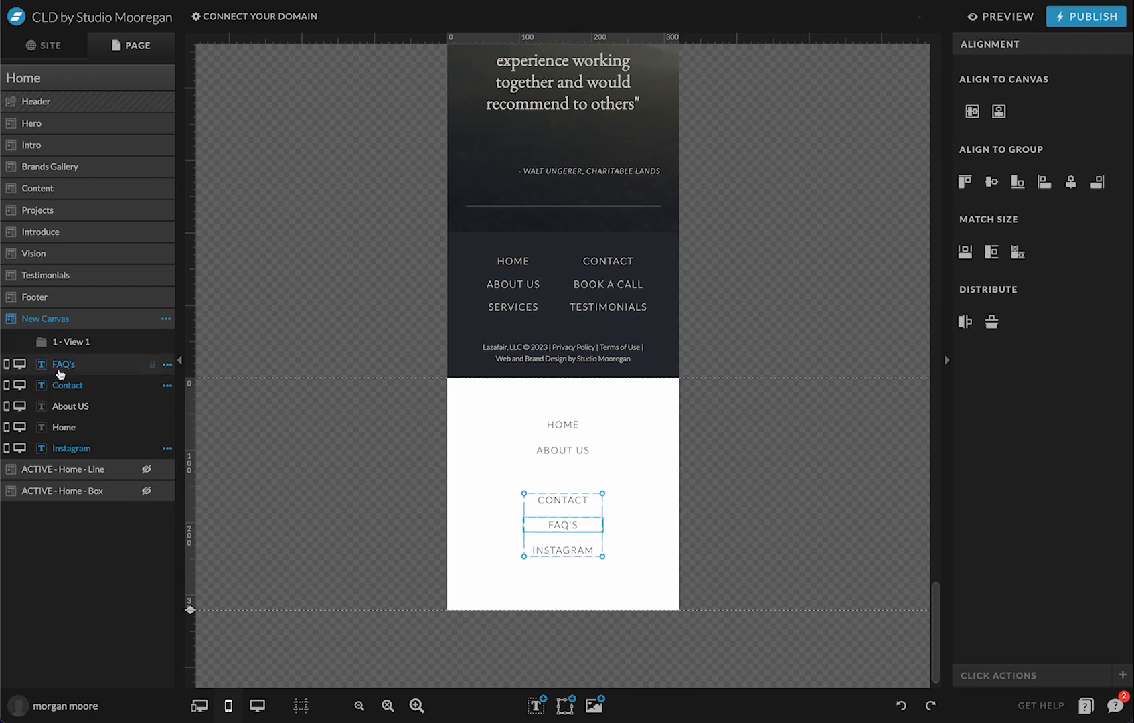
pyautogui.moveTo(62, 367); pyautogui.dragTo(72, 348)
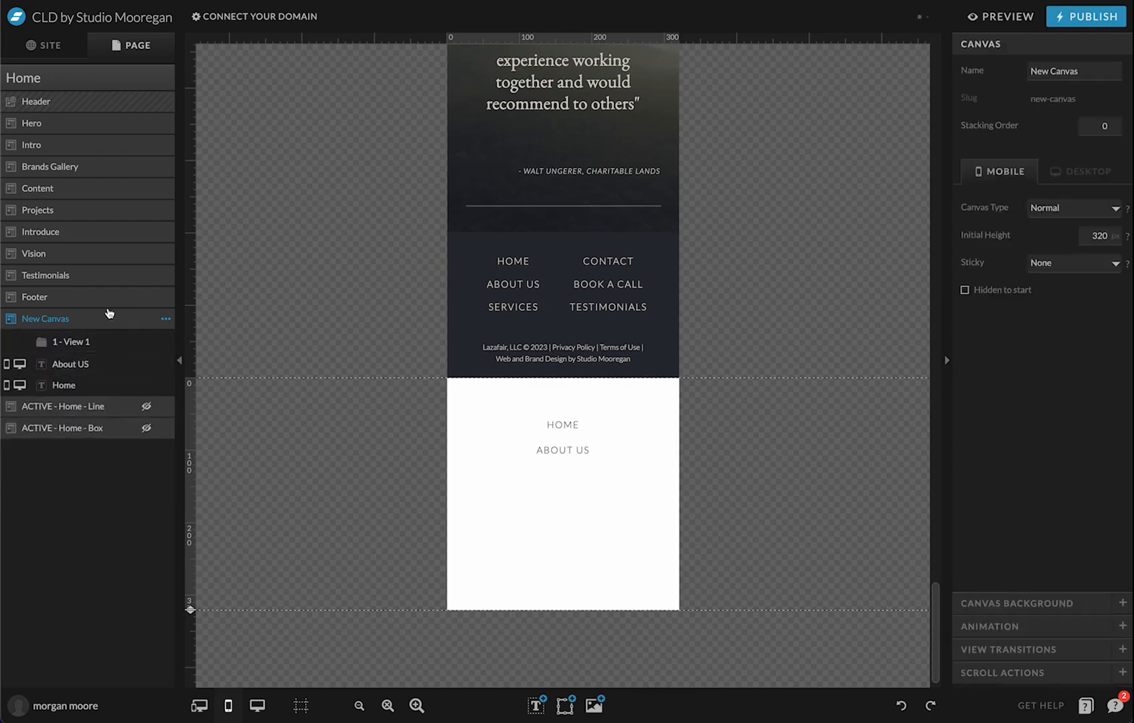
pyautogui.click(73, 345)
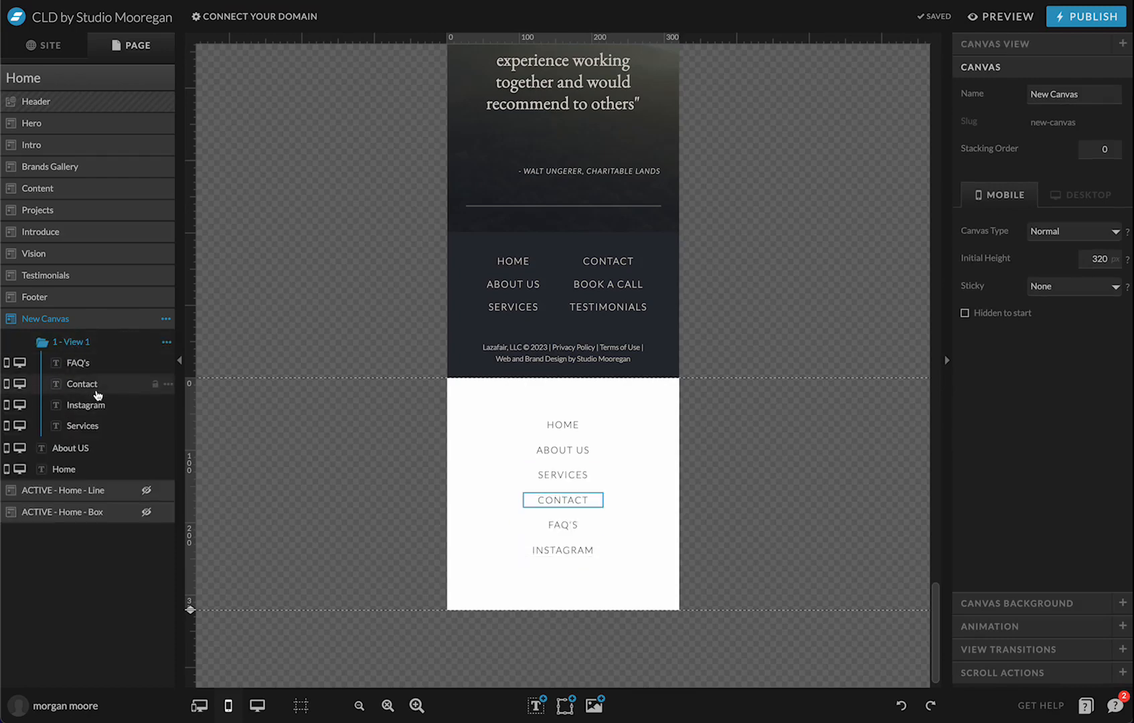
# Add 2 - View 2 to New Canvas and drag the Services text into it from View 1
pyautogui.click(166, 319)
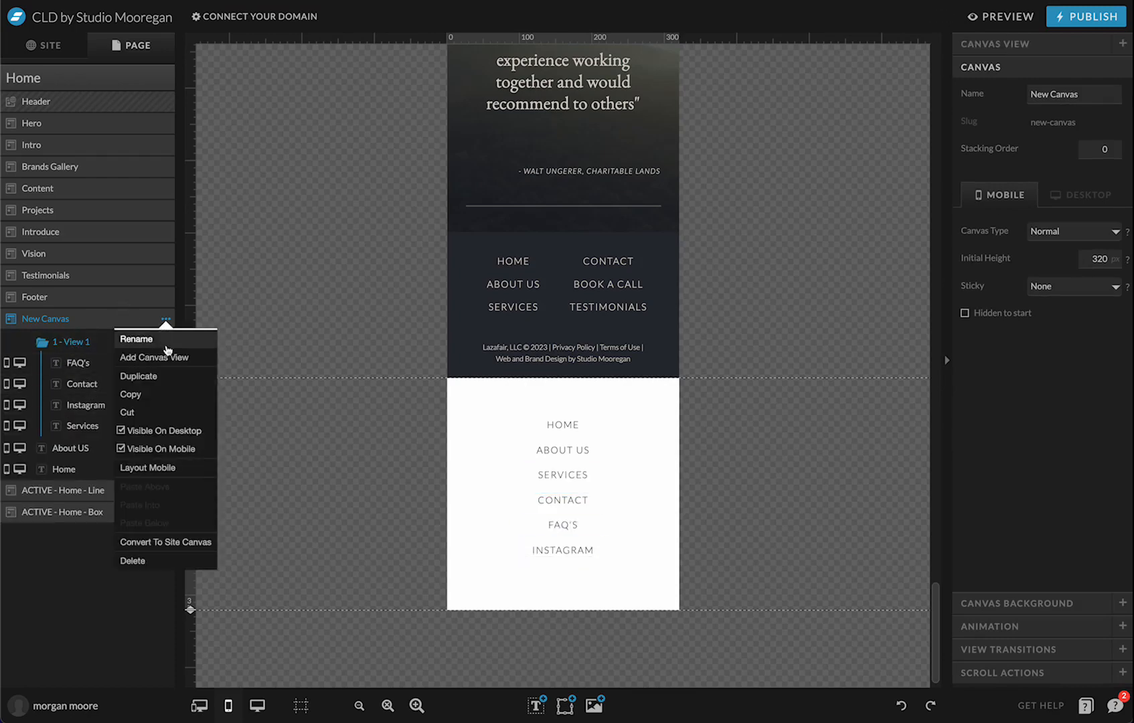
pyautogui.click(172, 358)
pyautogui.click(80, 445)
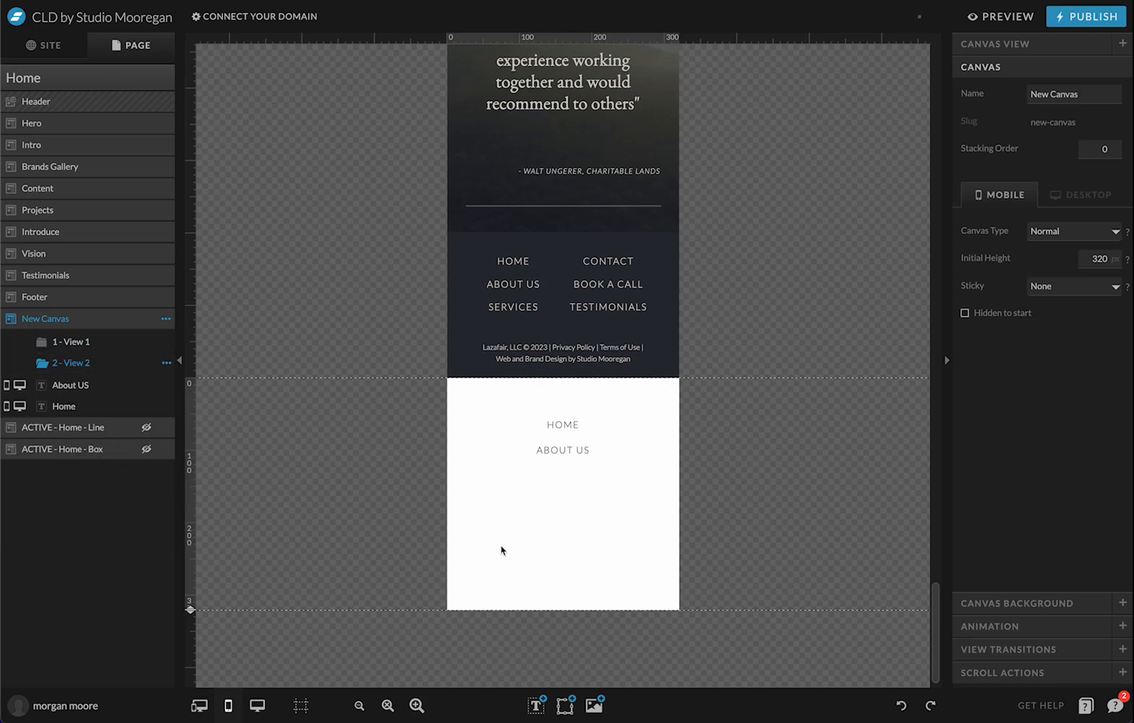
pyautogui.click(73, 342)
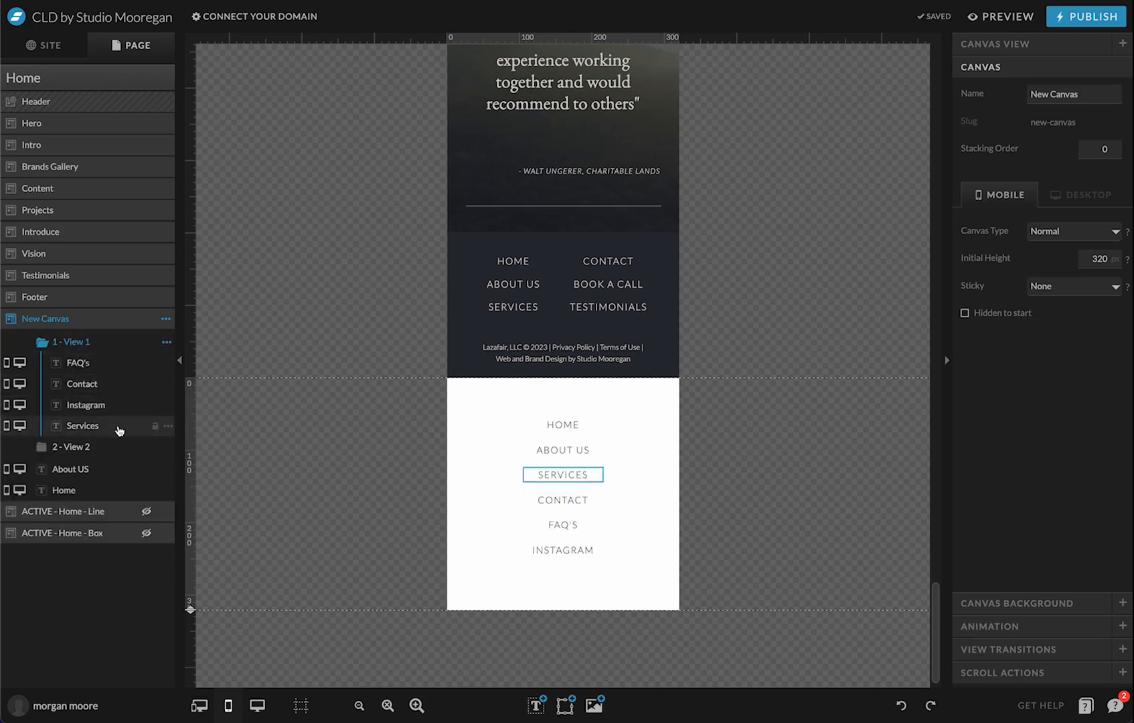
pyautogui.click(120, 428)
pyautogui.moveTo(119, 429)
pyautogui.mouseDown()
pyautogui.moveTo(107, 463)
pyautogui.moveTo(111, 450)
pyautogui.mouseUp()
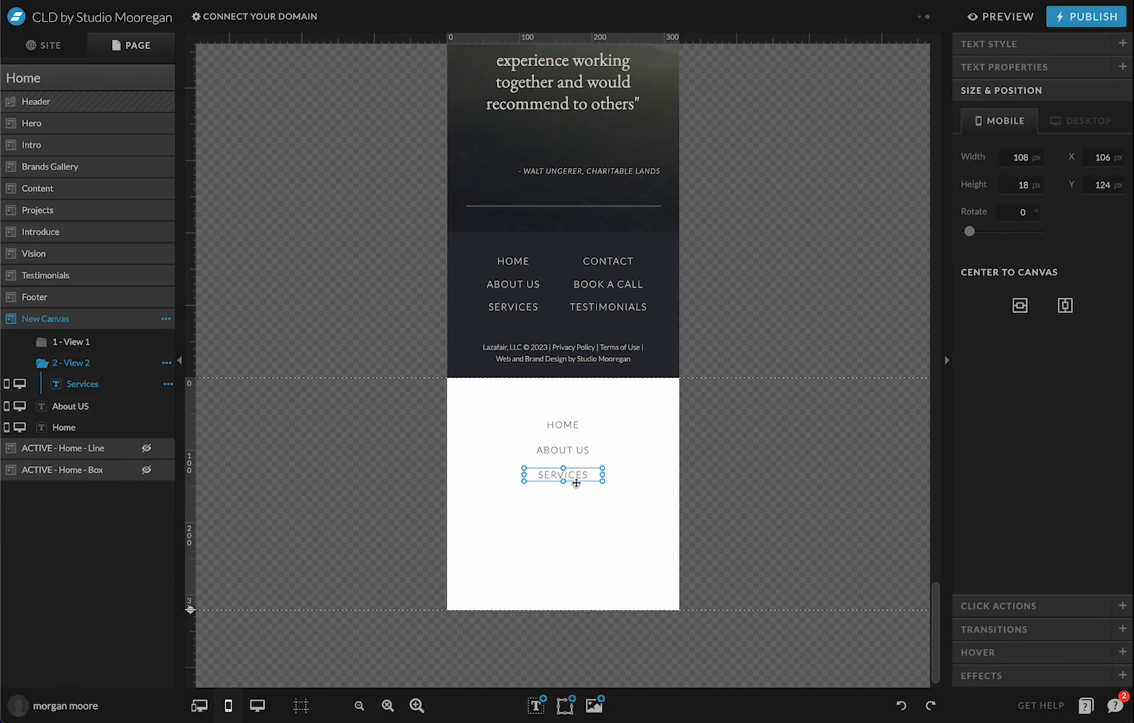
# Check the Services text style colour choices in View 2
pyautogui.click(1041, 44)
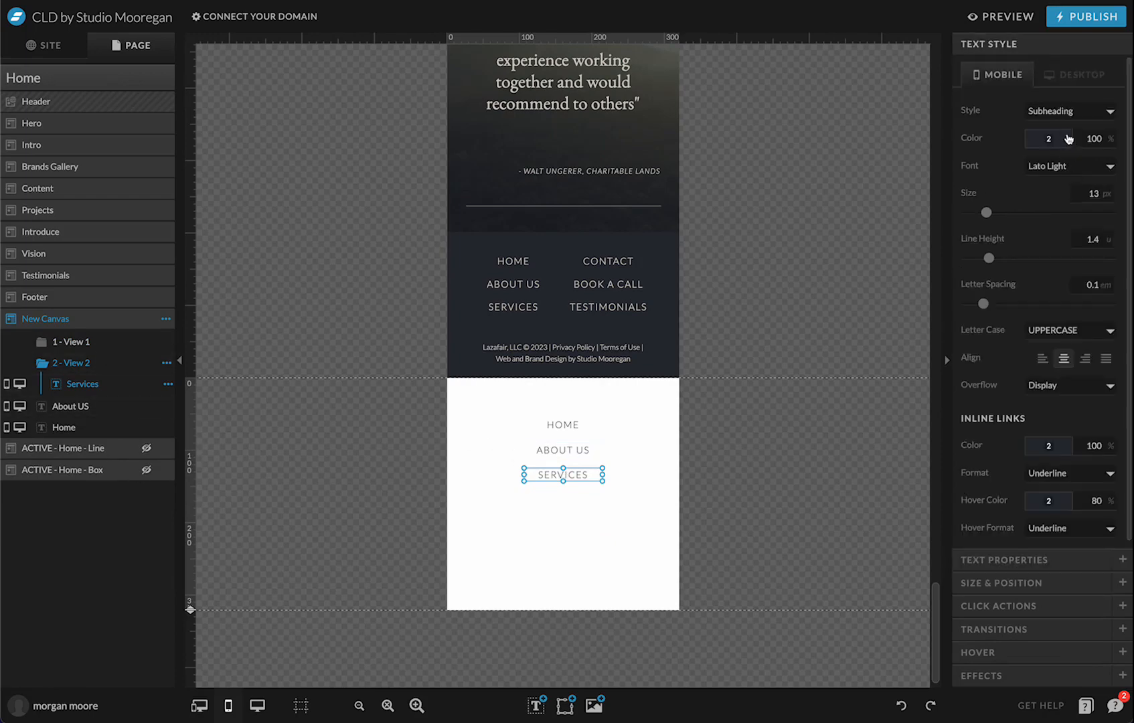
pyautogui.click(1068, 138)
pyautogui.click(584, 567)
pyautogui.click(564, 704)
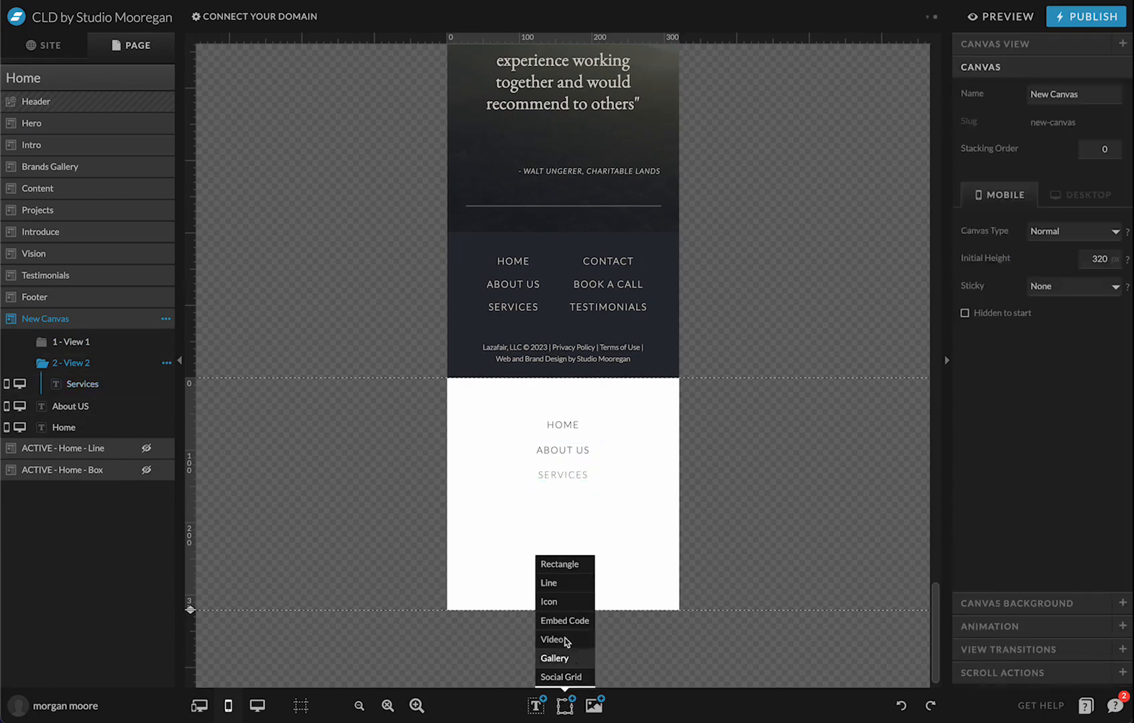
# Add a rectangle and shape it into a thin, nearly full-width bar below SERVICES
pyautogui.click(559, 563)
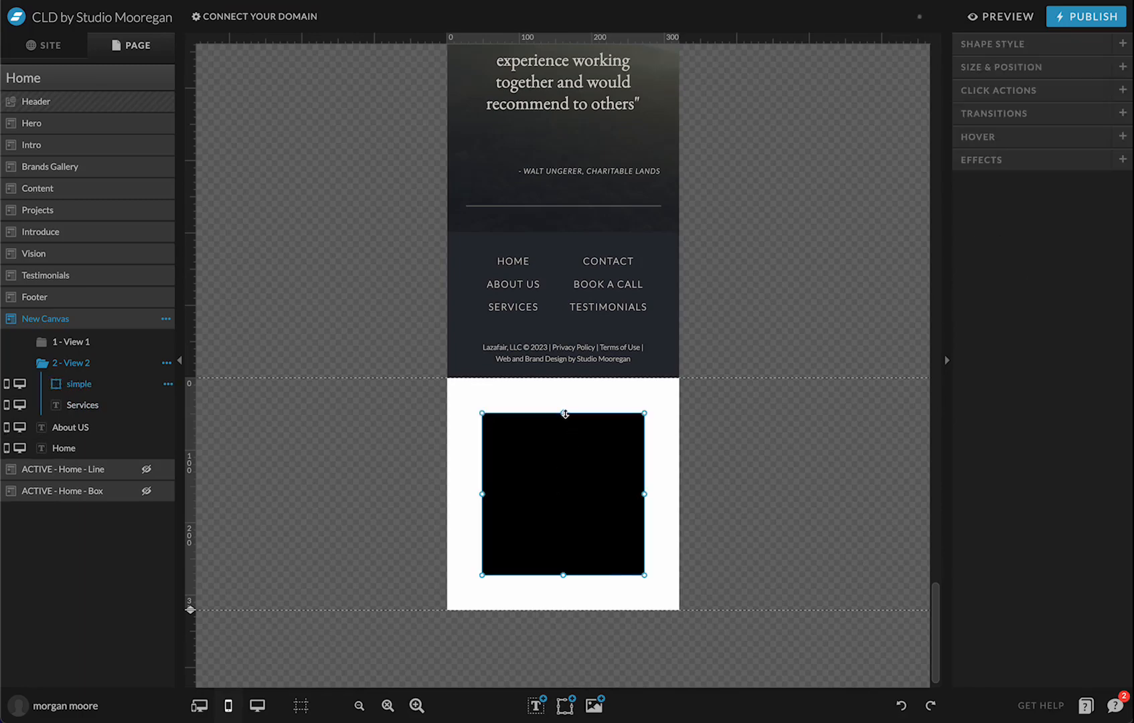
pyautogui.moveTo(565, 413); pyautogui.dragTo(546, 496)
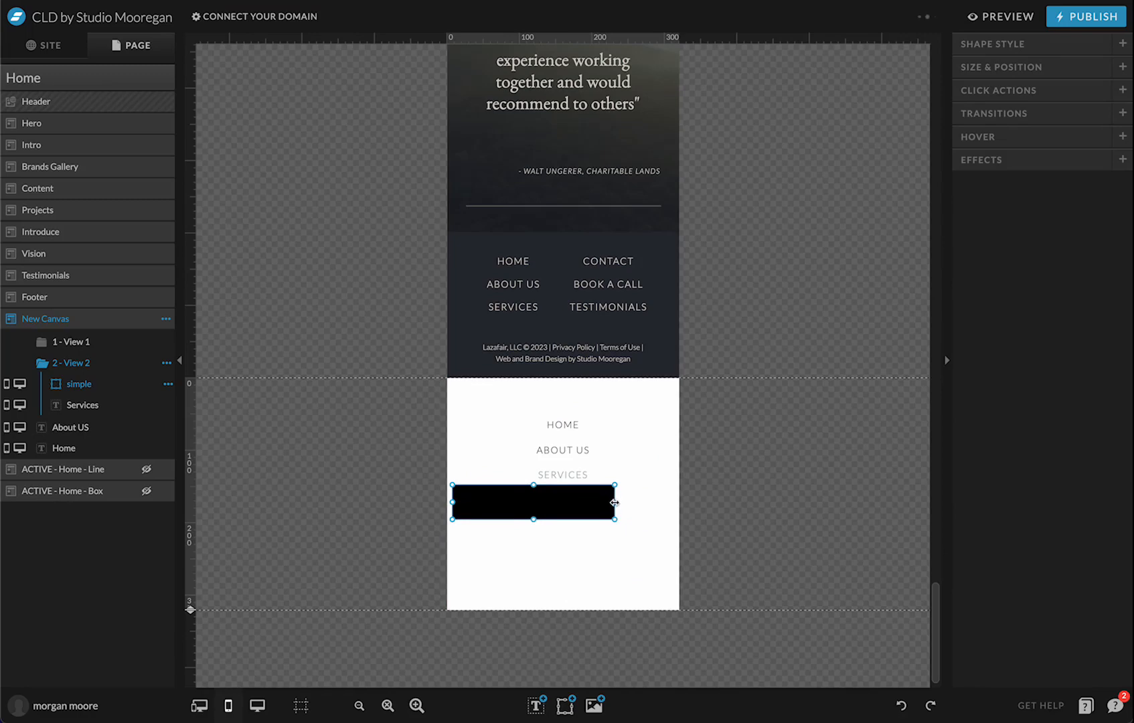
pyautogui.moveTo(614, 502); pyautogui.dragTo(674, 501)
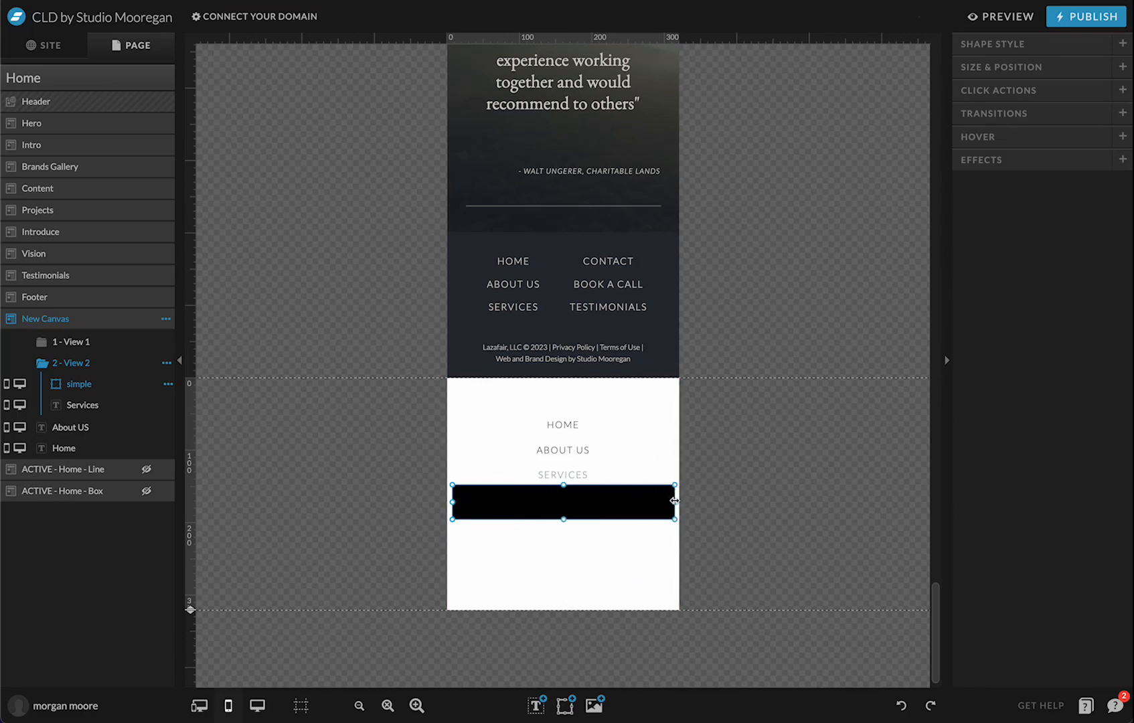
pyautogui.moveTo(563, 520); pyautogui.dragTo(564, 514)
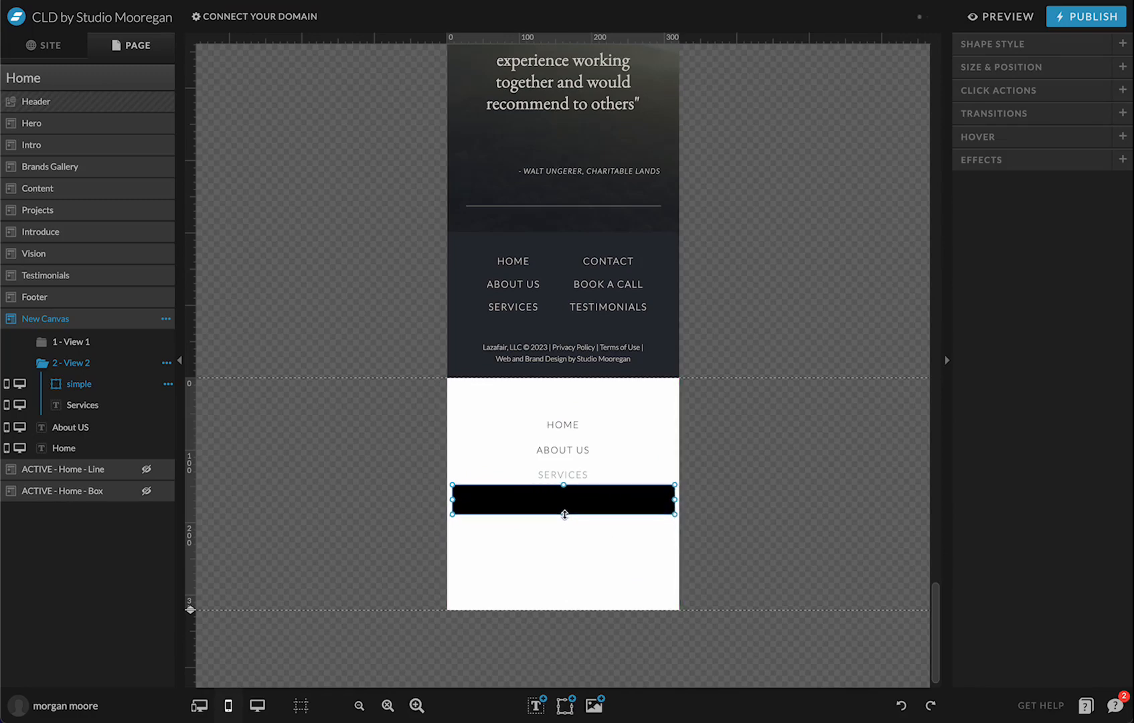
# Colour the bar grey-green with swatch 6, nudge it down, and add an icon
pyautogui.click(1081, 52)
pyautogui.click(1061, 137)
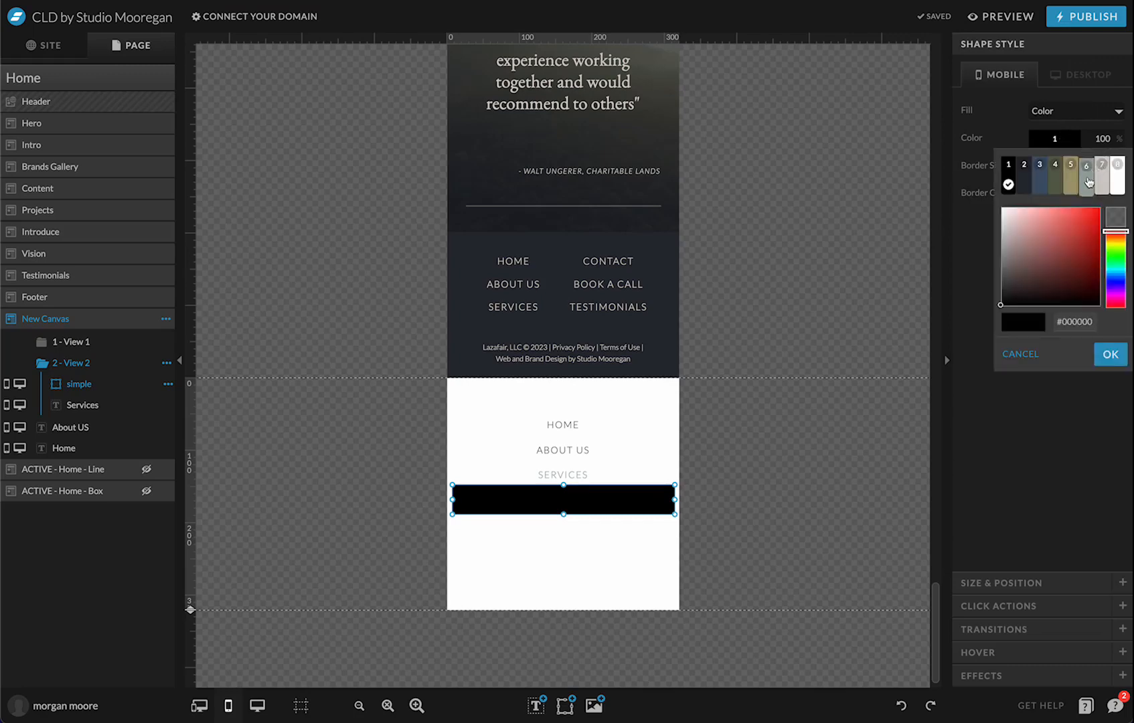
pyautogui.click(1088, 179)
pyautogui.click(723, 499)
pyautogui.moveTo(551, 504); pyautogui.dragTo(554, 508)
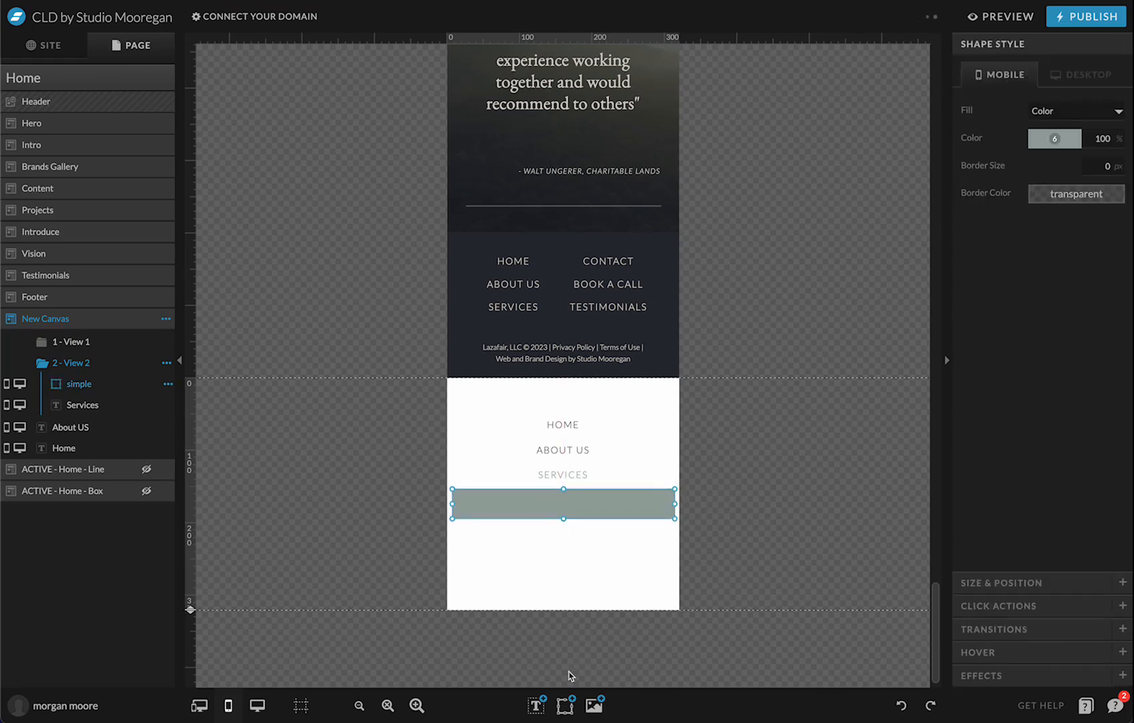
pyautogui.click(565, 705)
pyautogui.click(550, 601)
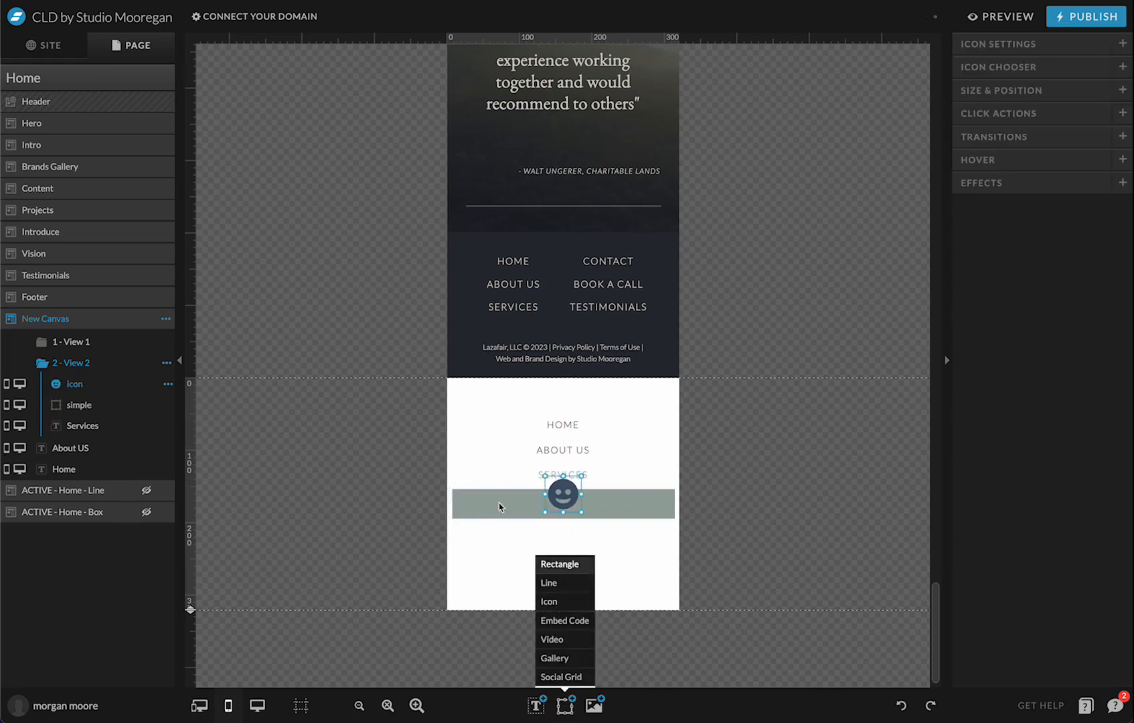
# Replace the icon with a play triangle and rotate it 270° to point up
pyautogui.click(1020, 67)
pyautogui.scroll(-10, 1027, 445)
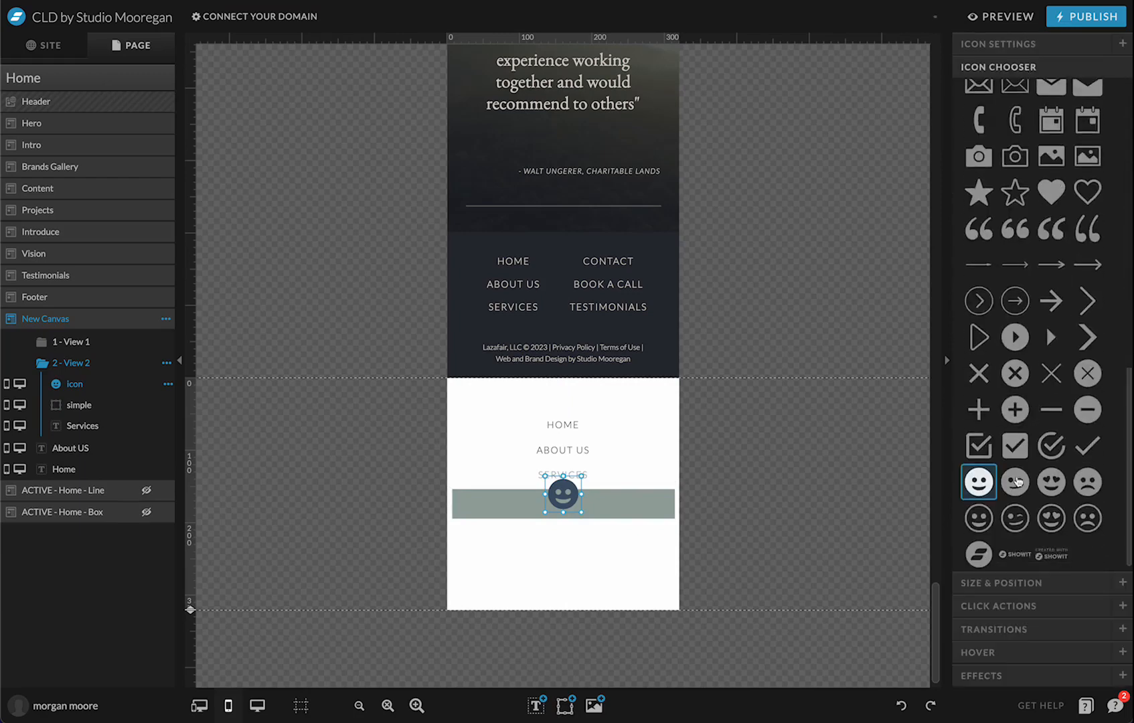
pyautogui.click(1050, 336)
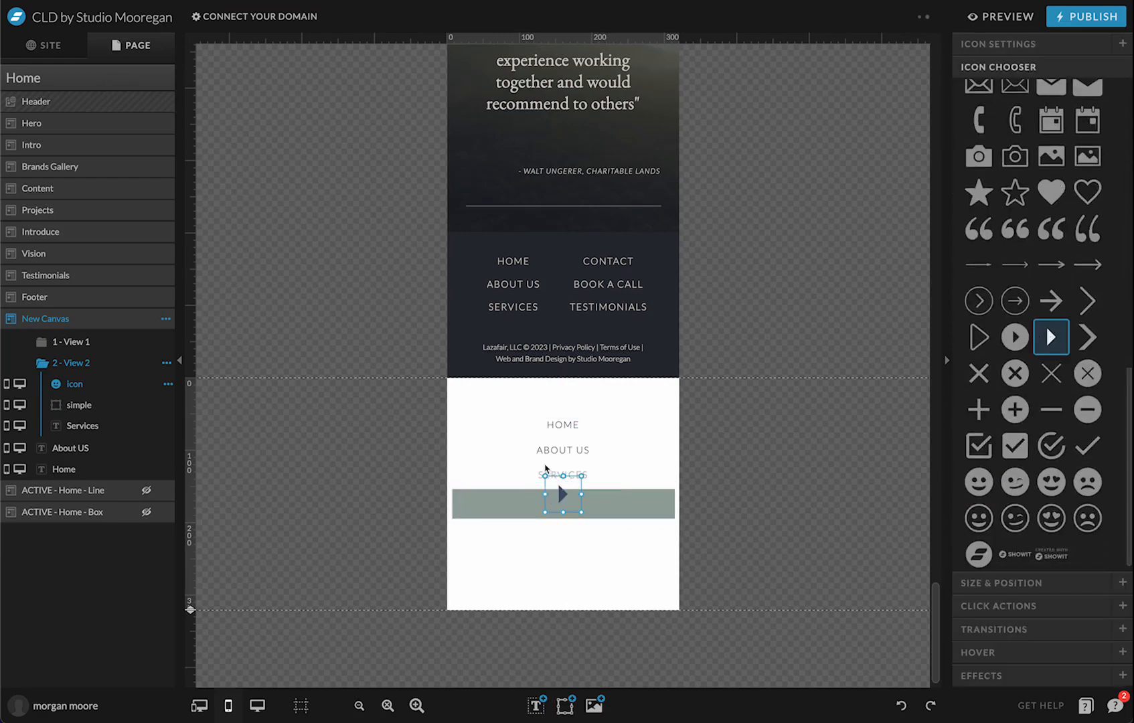
pyautogui.moveTo(545, 467); pyautogui.dragTo(529, 530)
# Colour the triangle grey-green with swatch 6 and place it against the bar's top
pyautogui.click(1034, 44)
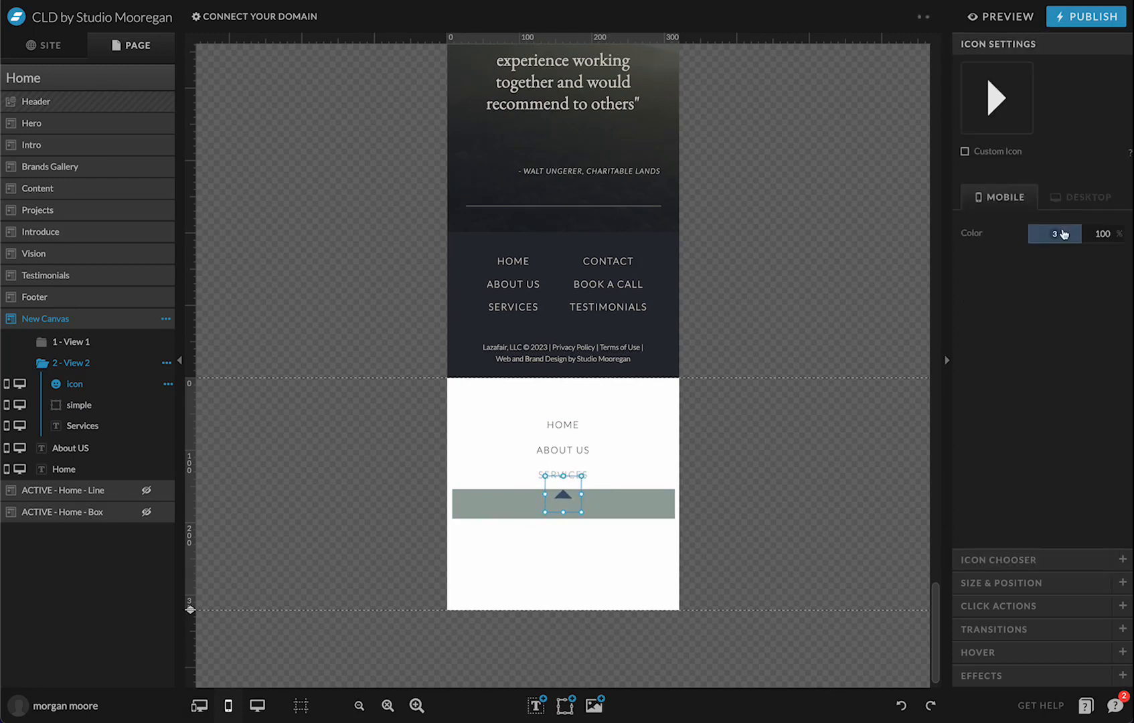
pyautogui.click(1054, 233)
pyautogui.click(1095, 260)
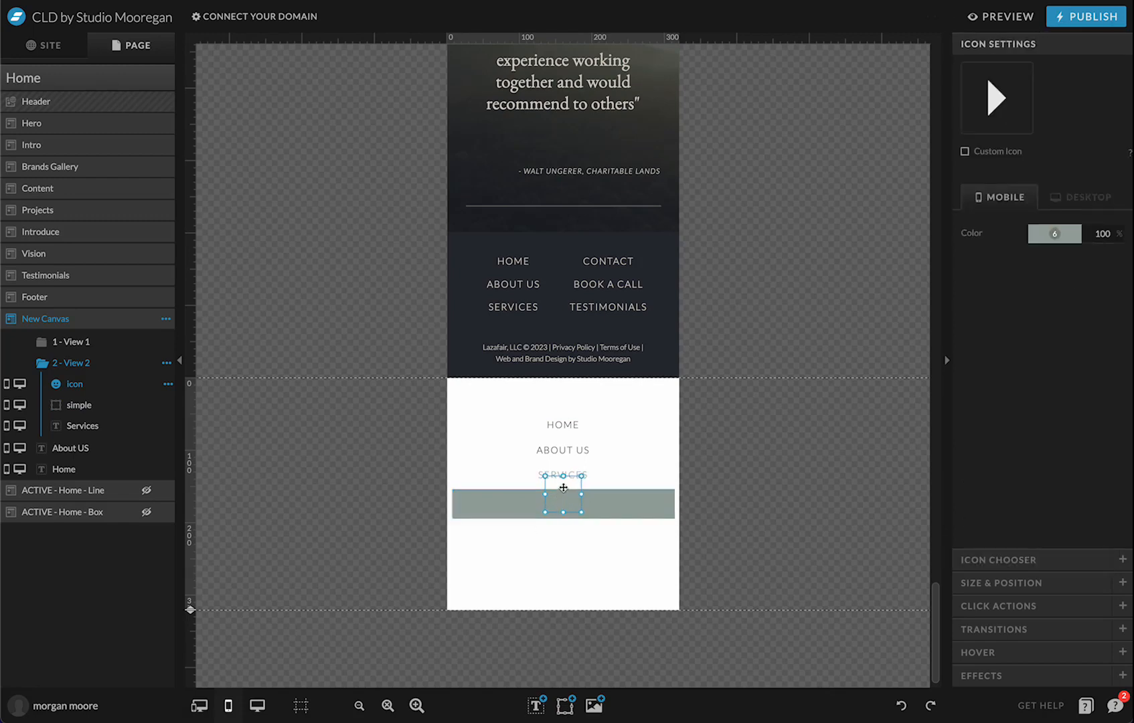
pyautogui.moveTo(563, 487); pyautogui.dragTo(564, 479)
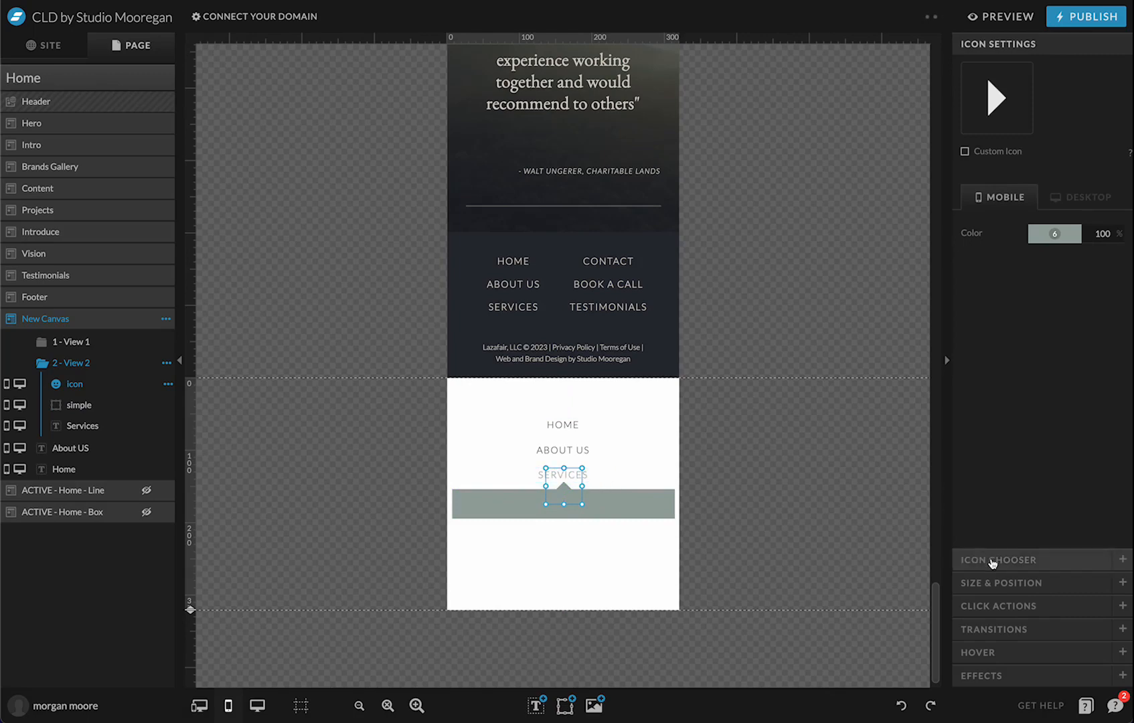
pyautogui.click(993, 561)
pyautogui.click(1024, 582)
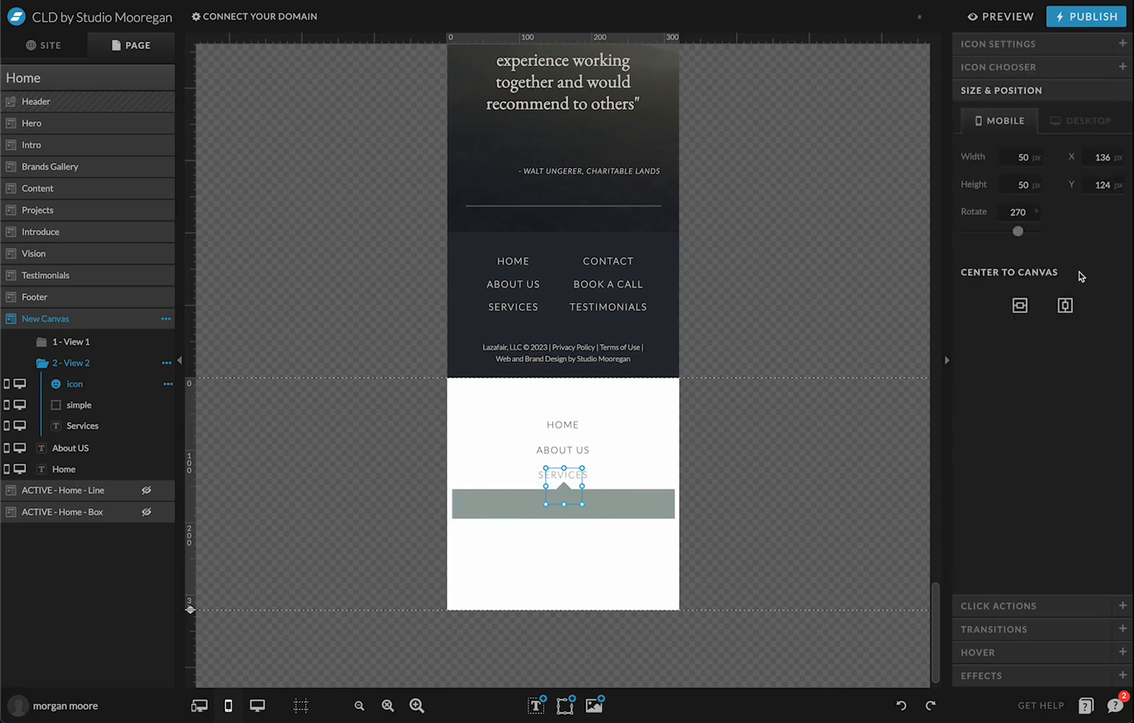
pyautogui.click(749, 527)
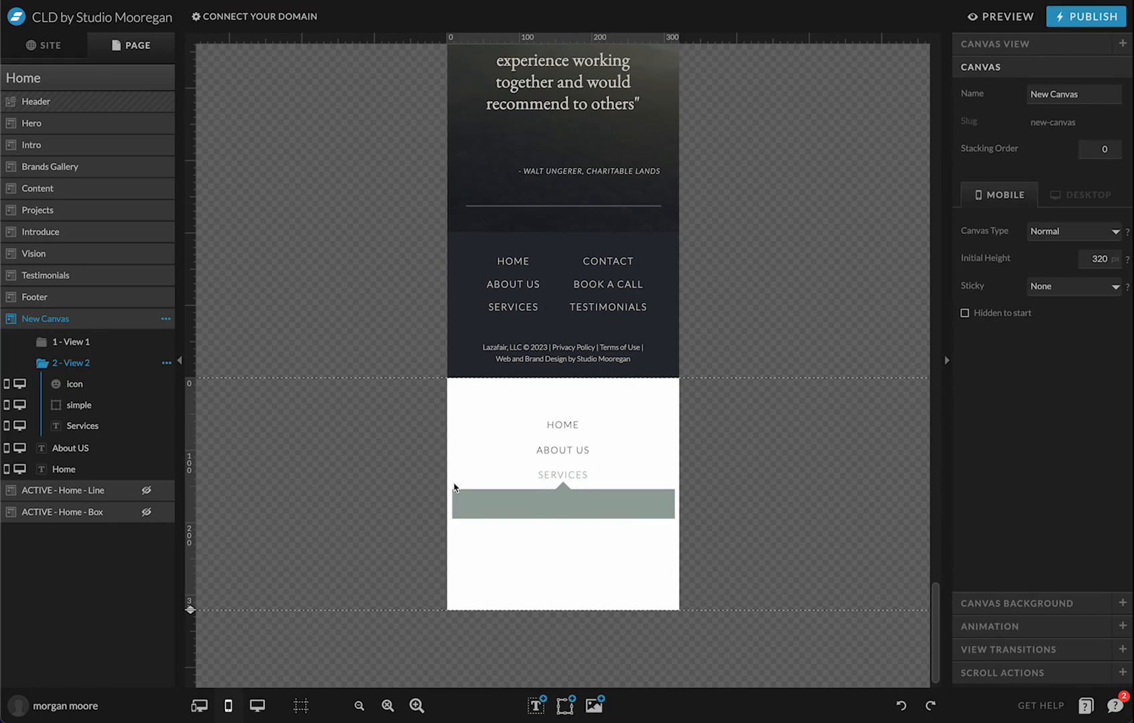
# Move the triangle's layer below the bar and Services in the layer order
pyautogui.click(541, 476)
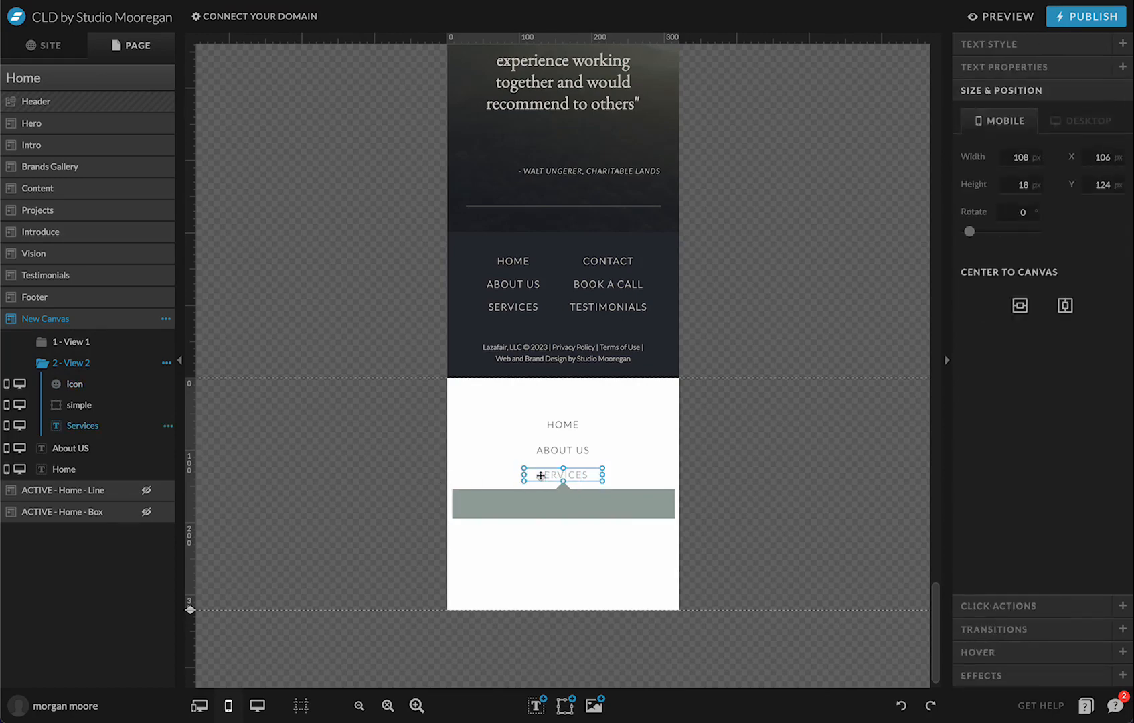
pyautogui.click(574, 480)
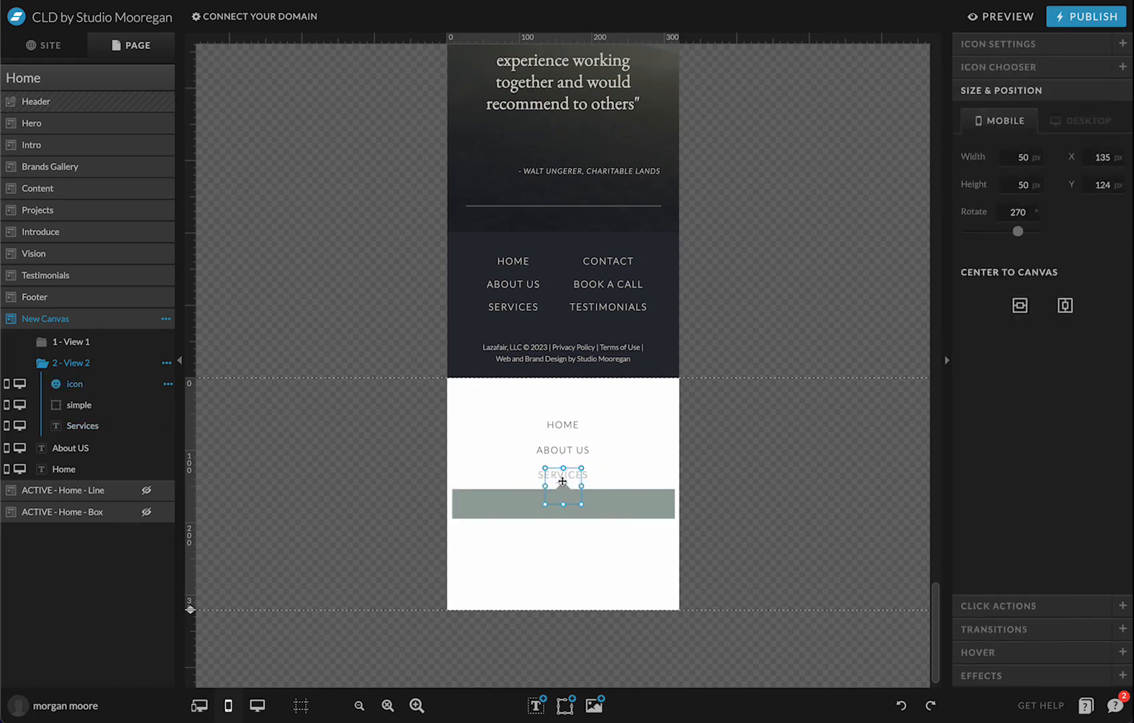
pyautogui.moveTo(92, 388)
pyautogui.mouseDown()
pyautogui.moveTo(101, 421)
pyautogui.moveTo(93, 380)
pyautogui.mouseUp()
pyautogui.click(485, 472)
pyautogui.click(103, 427)
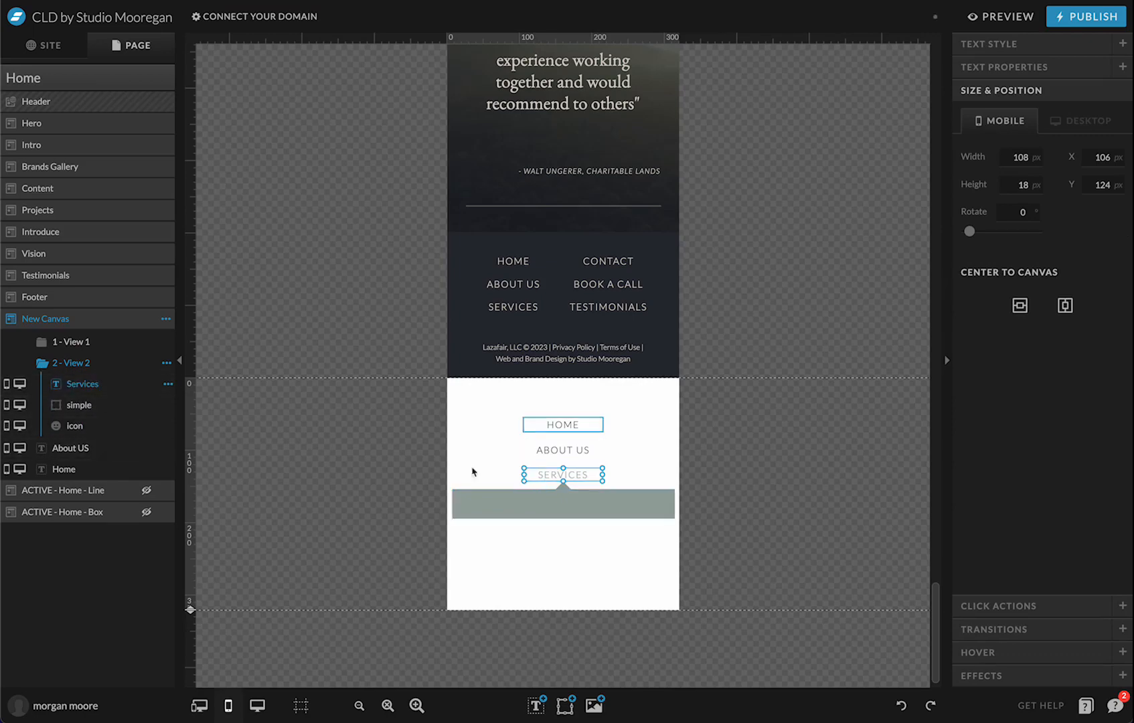
pyautogui.click(568, 495)
pyautogui.click(558, 480)
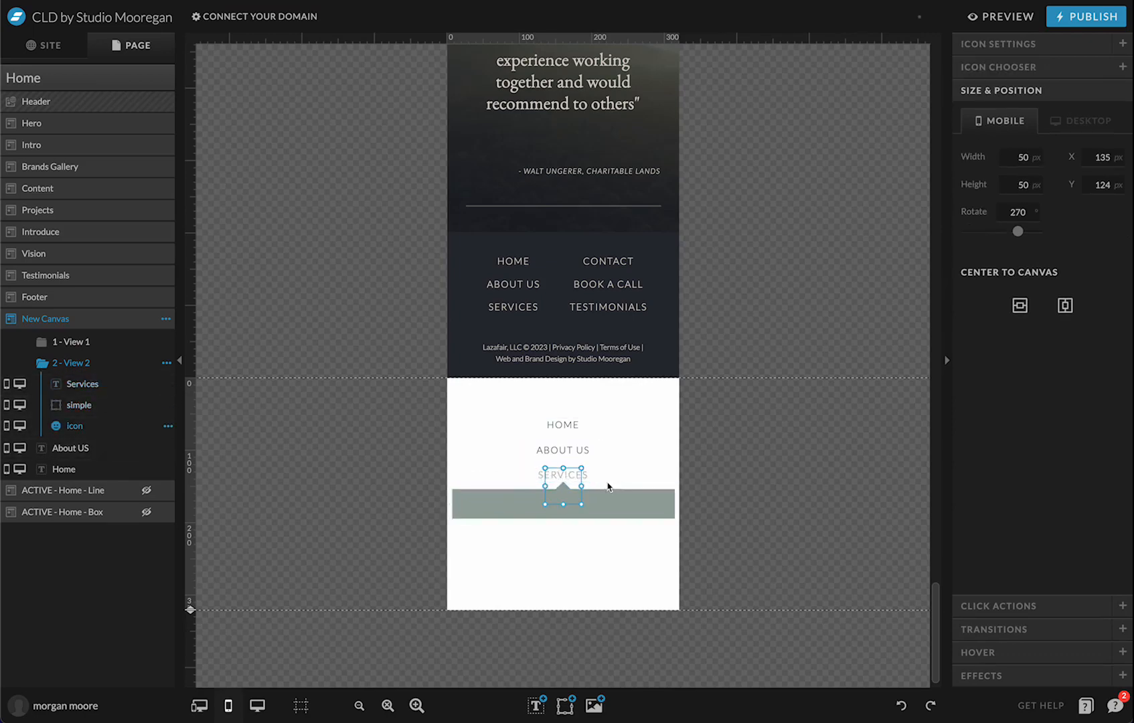
pyautogui.click(643, 472)
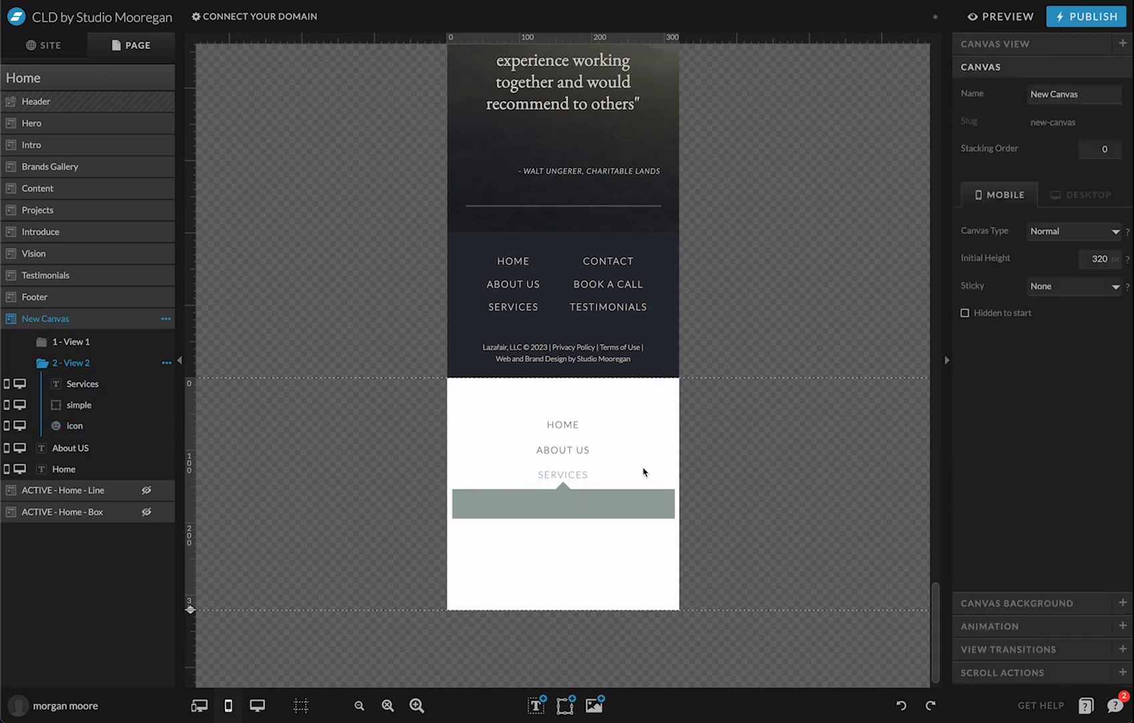
pyautogui.click(563, 473)
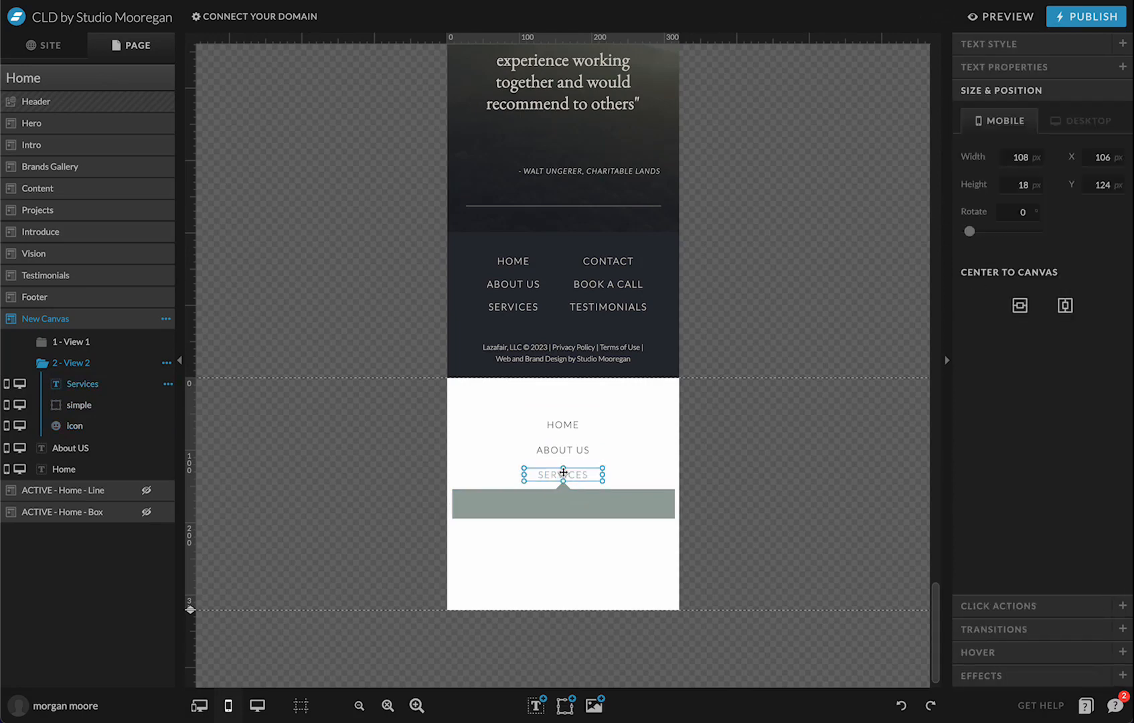
# Duplicate SERVICES onto the bar, make it dark, and change its text to SERVICES 01
pyautogui.keyDown('alt'); pyautogui.moveTo(563, 472); pyautogui.dragTo(499, 502); pyautogui.keyUp('alt')
pyautogui.click(1080, 47)
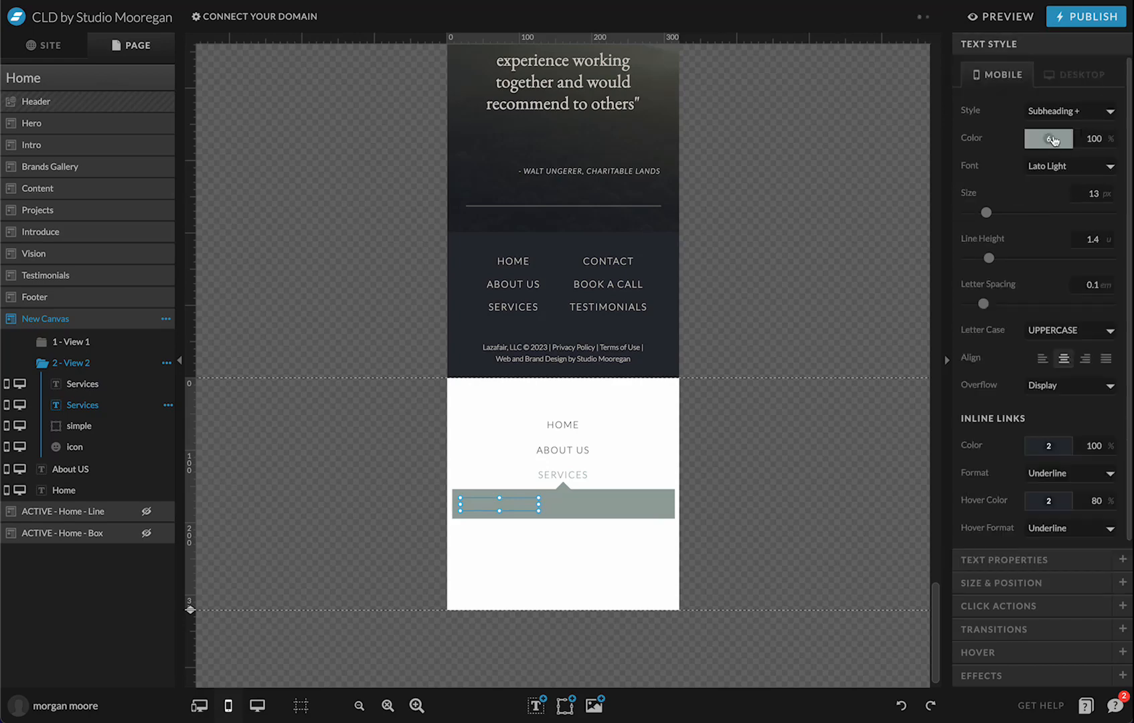
pyautogui.click(1053, 140)
pyautogui.click(1024, 163)
pyautogui.click(839, 528)
pyautogui.click(507, 501)
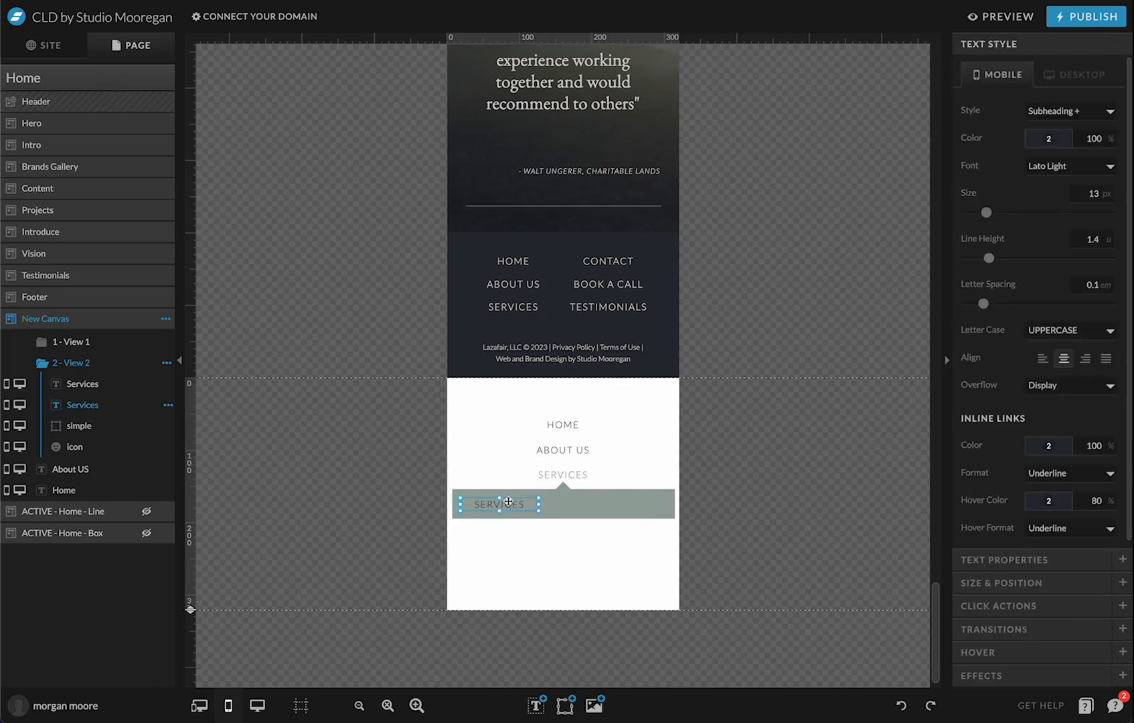
pyautogui.doubleClick(524, 505)
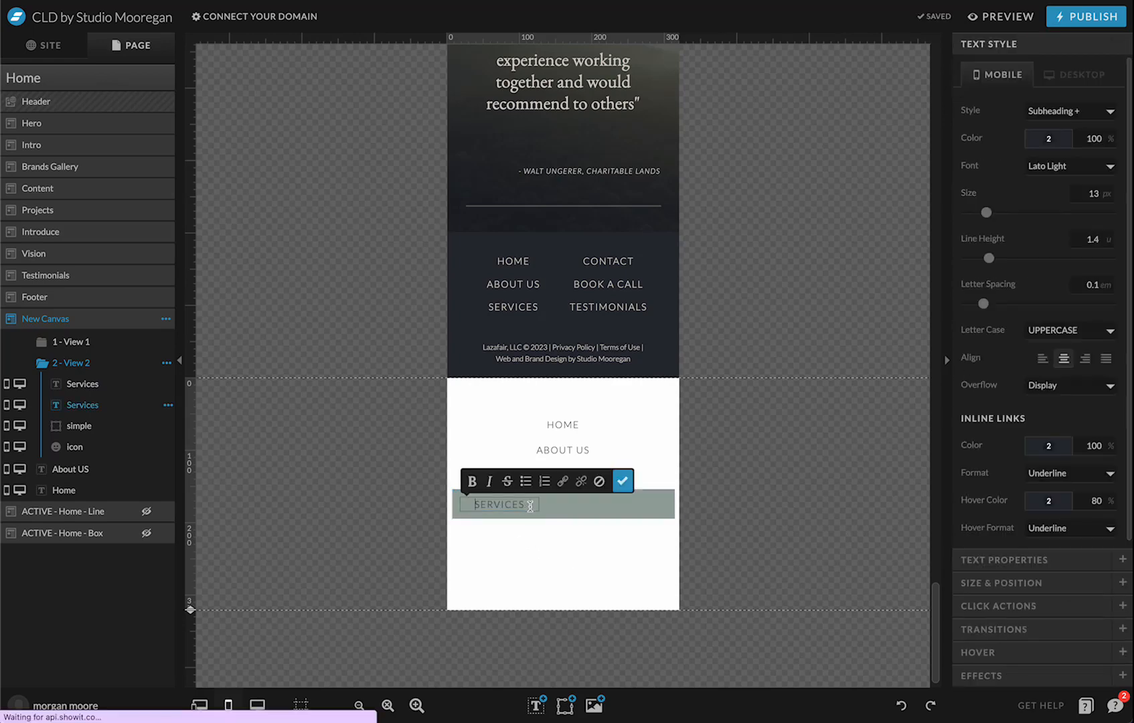
pyautogui.write('01')
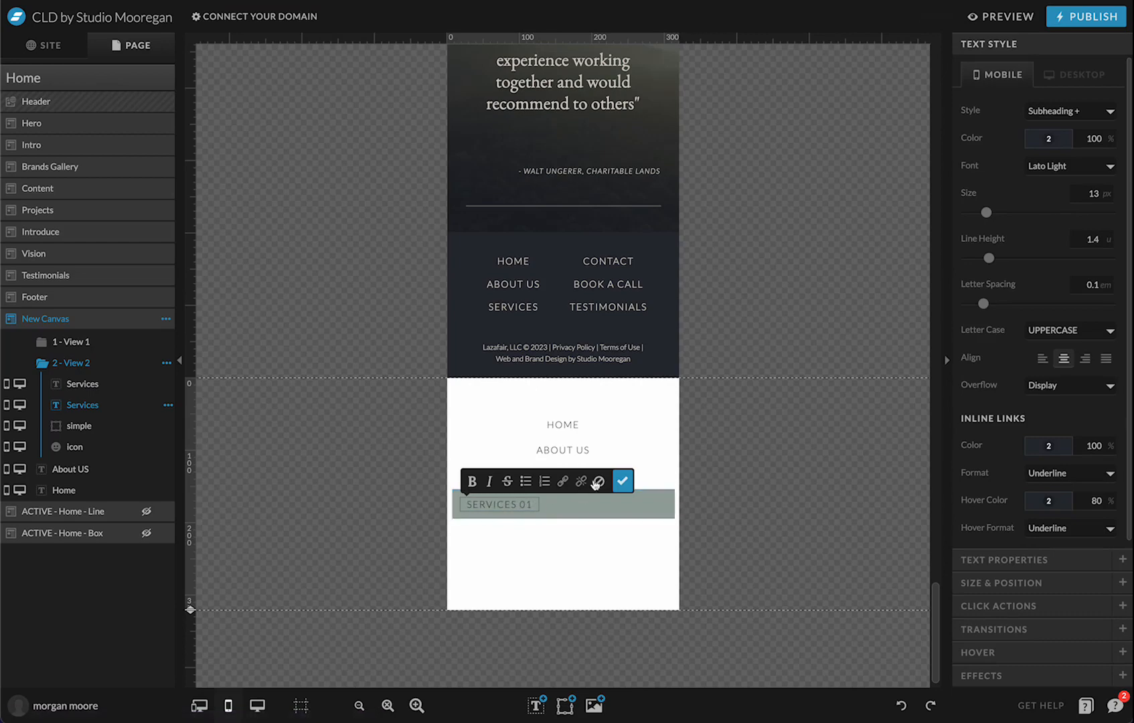
pyautogui.click(623, 481)
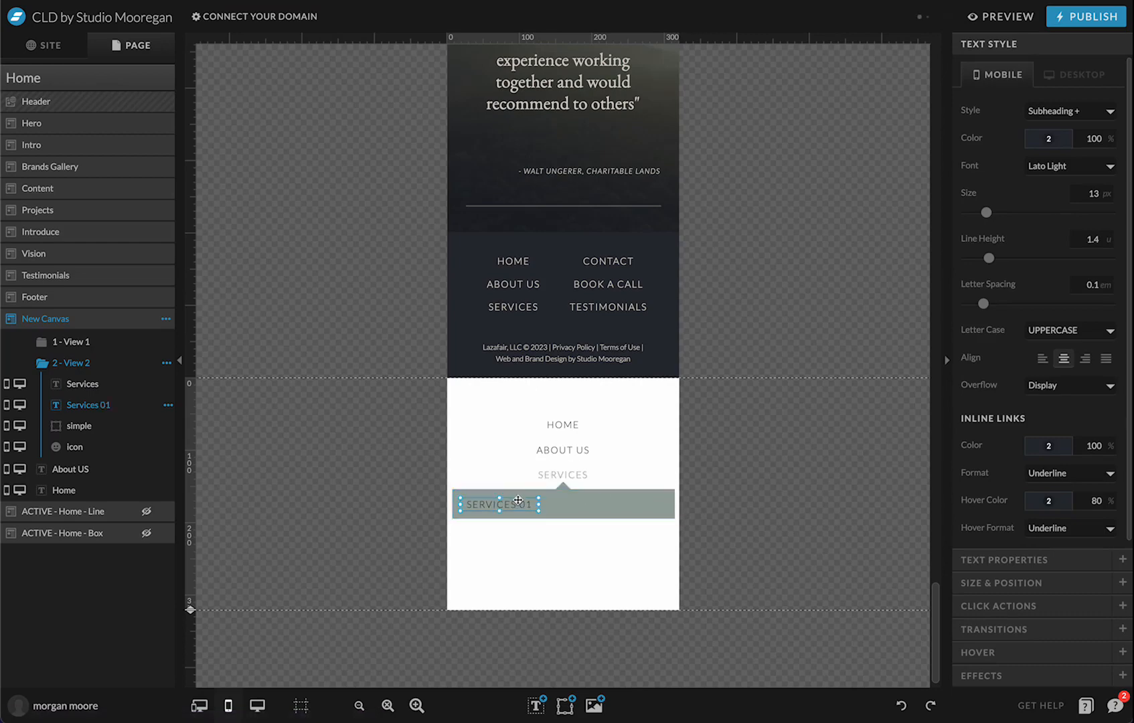
# Make two more SERVICES 01 copies, distribute the three horizontally, and centre them
pyautogui.moveTo(520, 506); pyautogui.dragTo(671, 506)
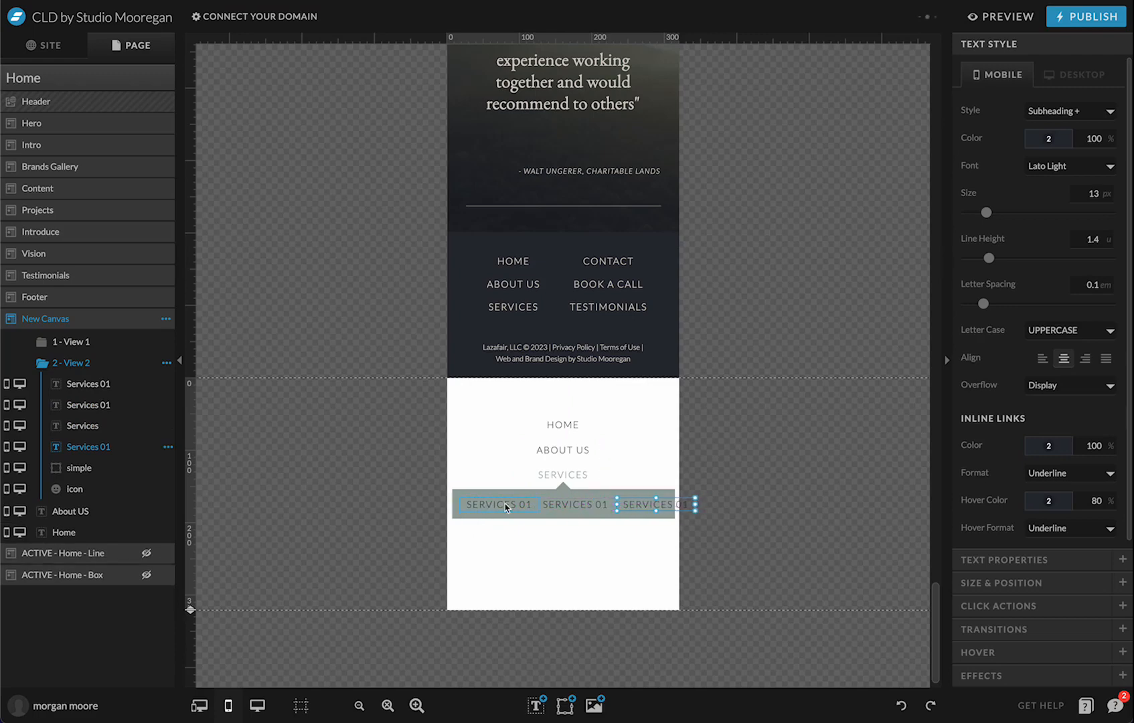
pyautogui.click(507, 507)
pyautogui.keyDown('shift'); pyautogui.click(557, 508); pyautogui.keyUp('shift')
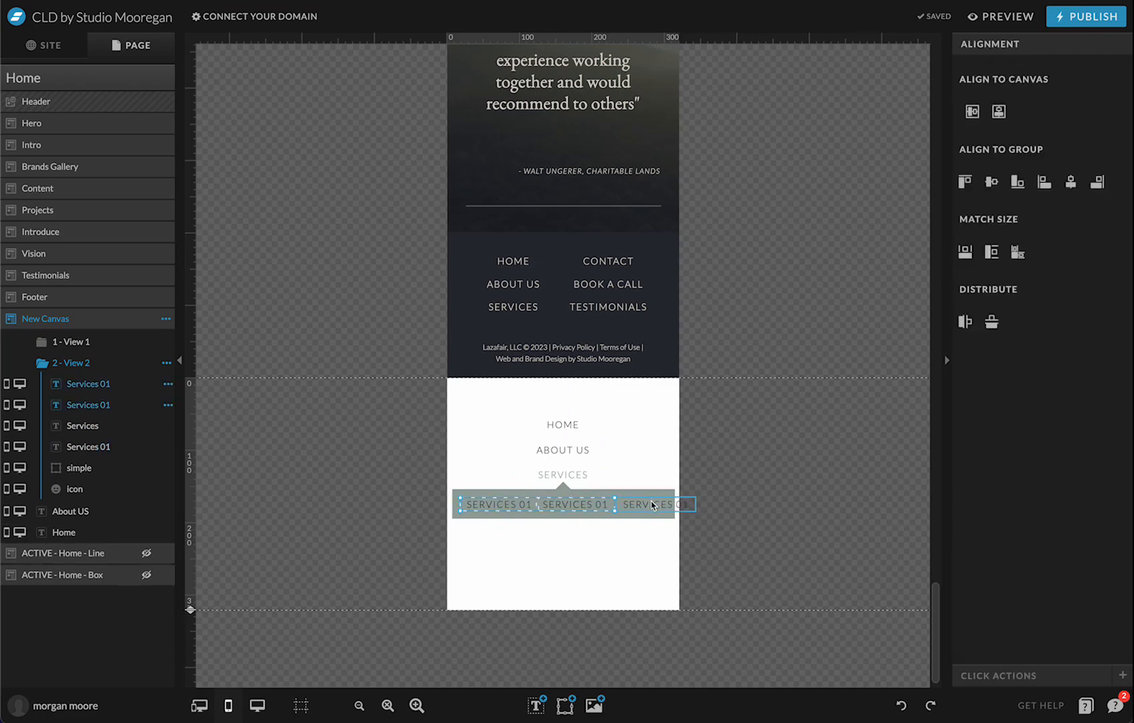
pyautogui.keyDown('shift'); pyautogui.click(648, 504); pyautogui.keyUp('shift')
pyautogui.click(965, 324)
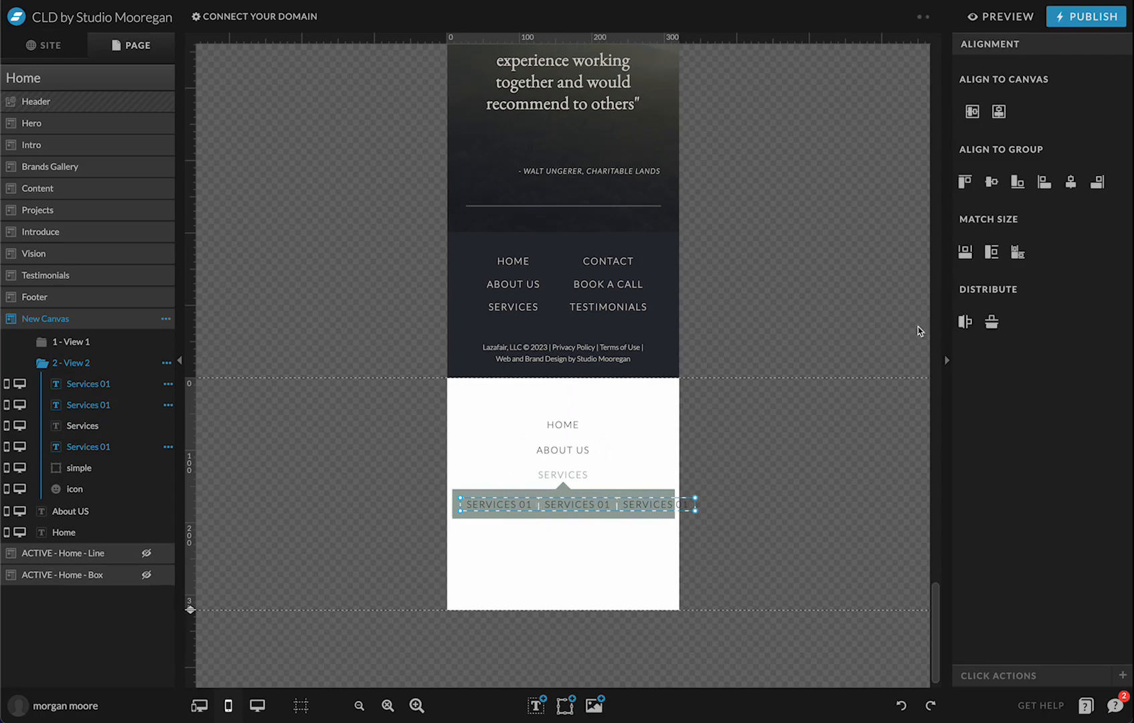
pyautogui.click(999, 111)
pyautogui.click(850, 410)
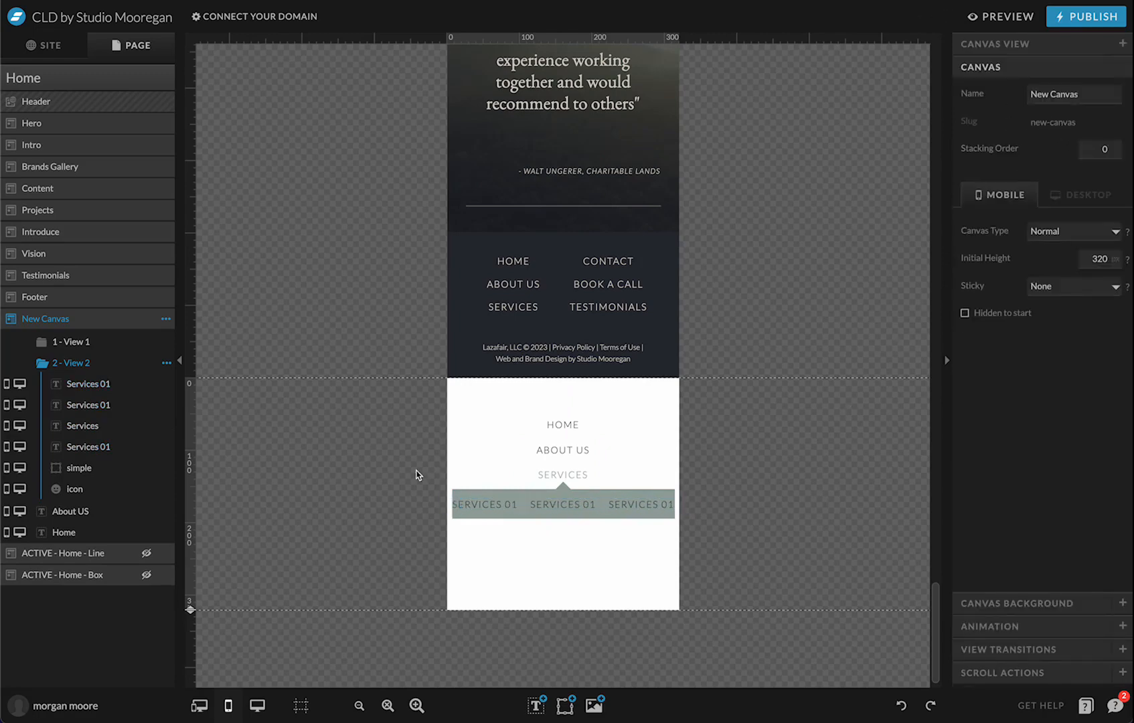
# Re-centre the three SERVICES 01 items on the canvas over the grey band
pyautogui.click(495, 507)
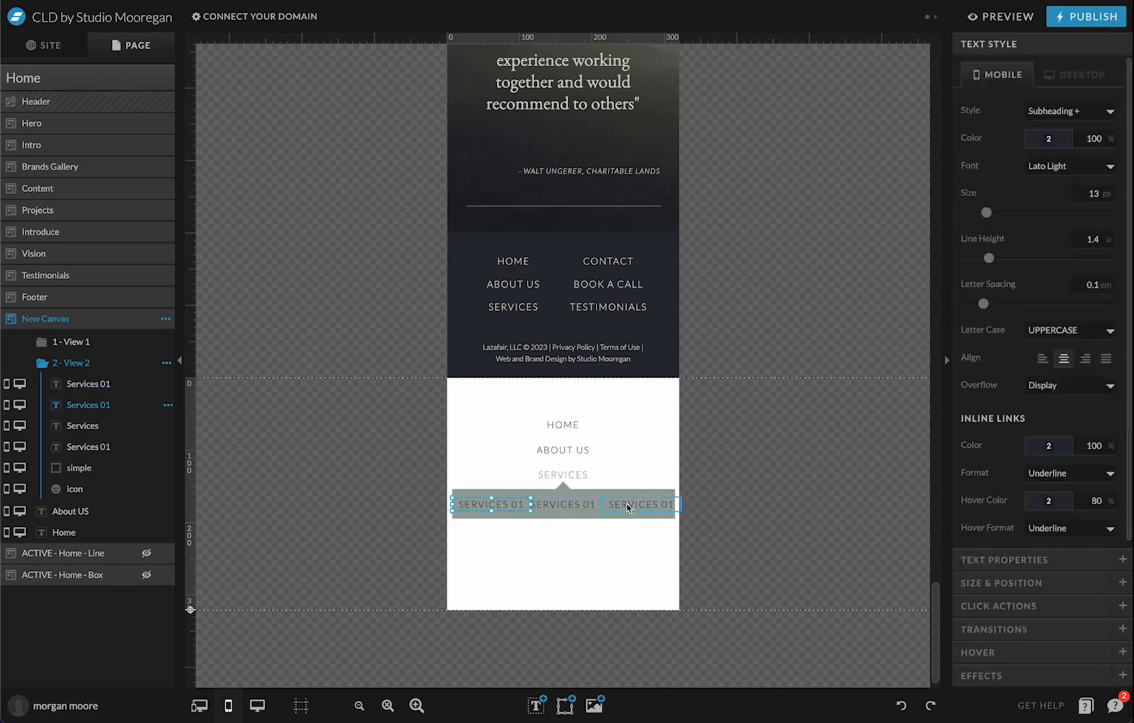
pyautogui.click(628, 507)
pyautogui.keyDown('shift'); pyautogui.click(567, 509); pyautogui.keyUp('shift')
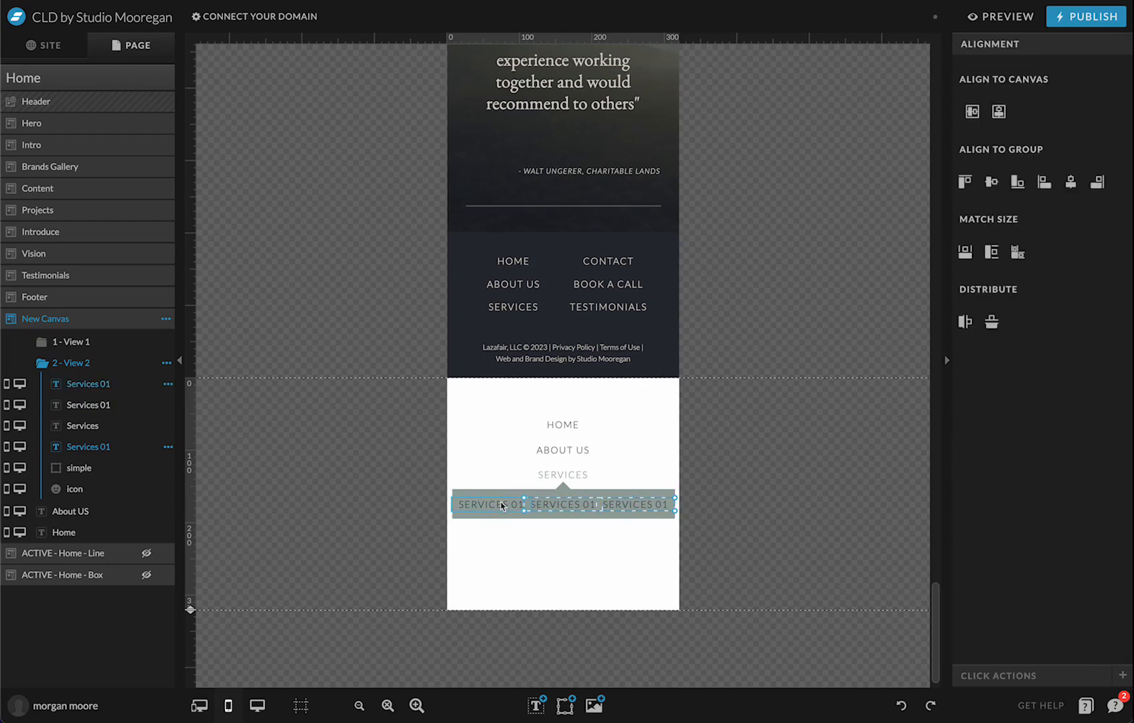
pyautogui.click(778, 504)
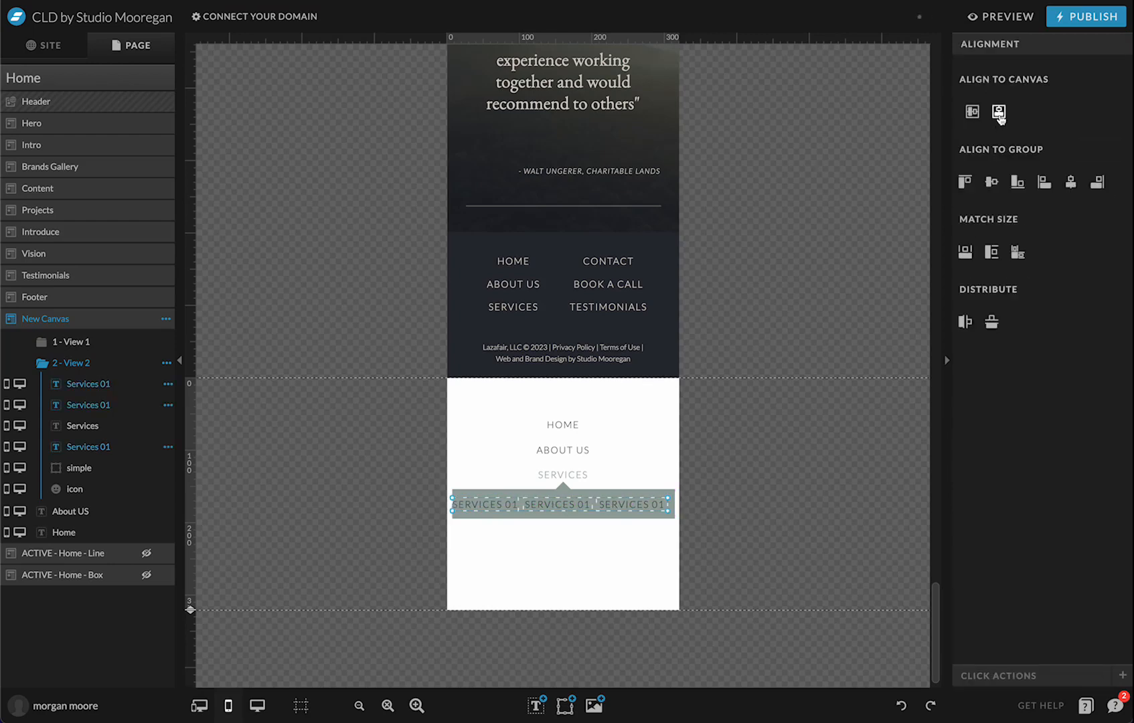
pyautogui.click(999, 116)
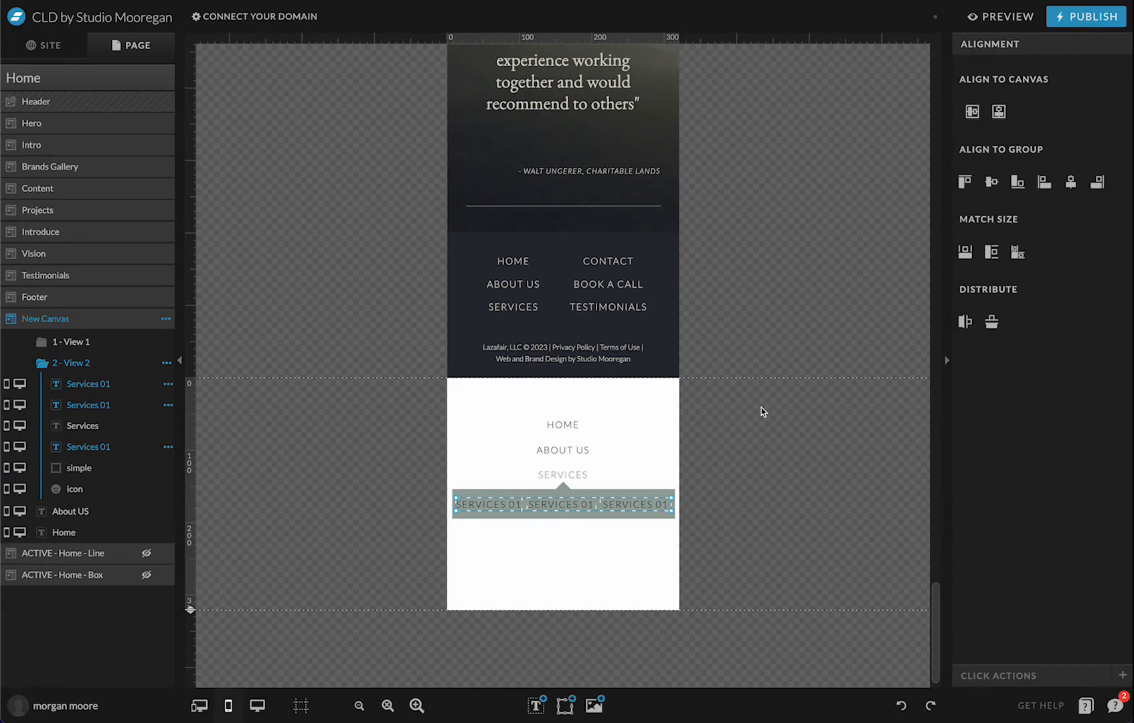
pyautogui.click(542, 513)
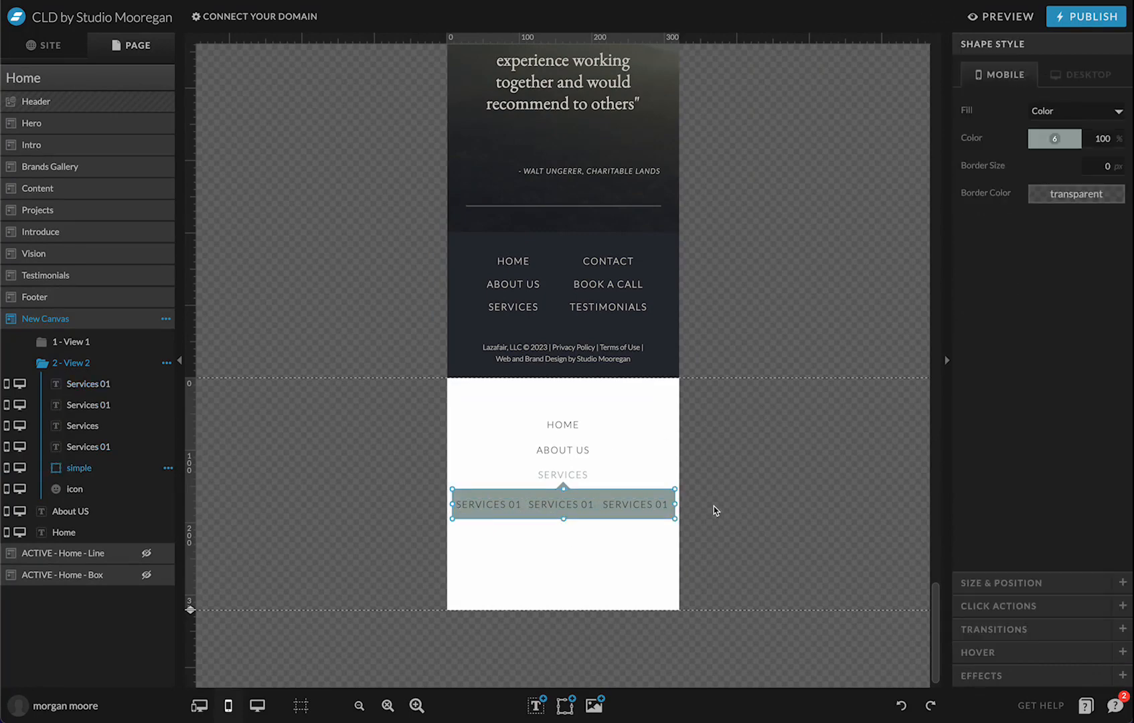
pyautogui.click(693, 499)
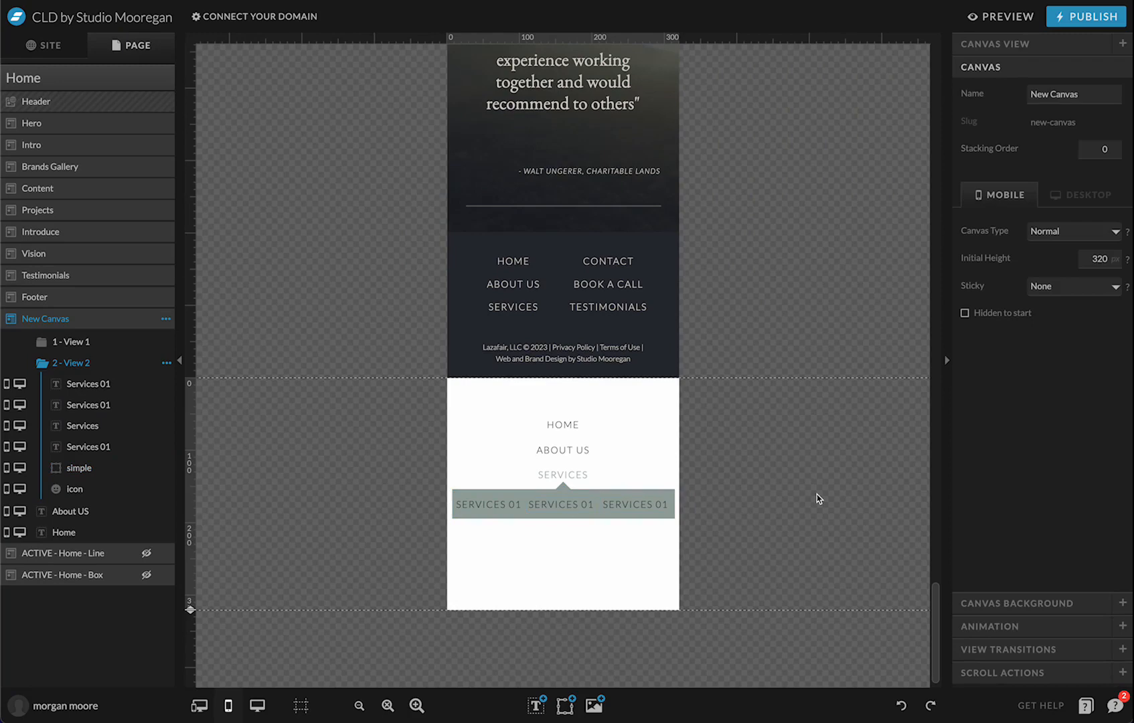
# Check SERVICES 01's link settings, then select CONTACT, FAQ'S and INSTAGRAM in View 1
pyautogui.click(488, 504)
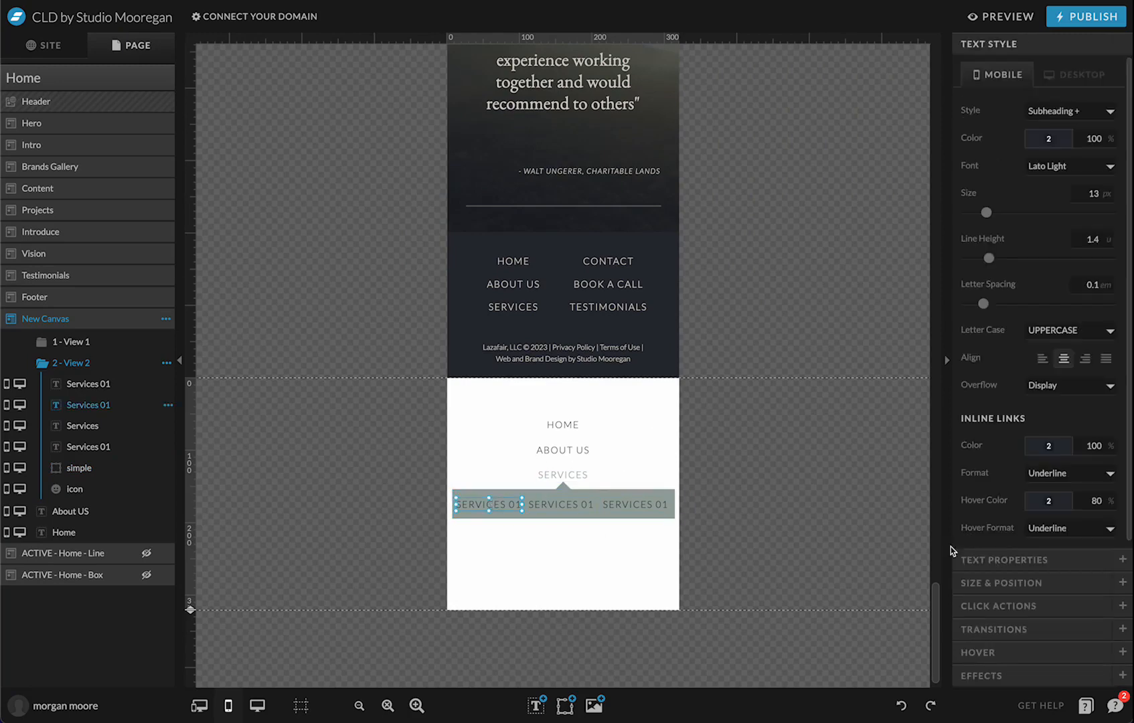
pyautogui.click(1002, 606)
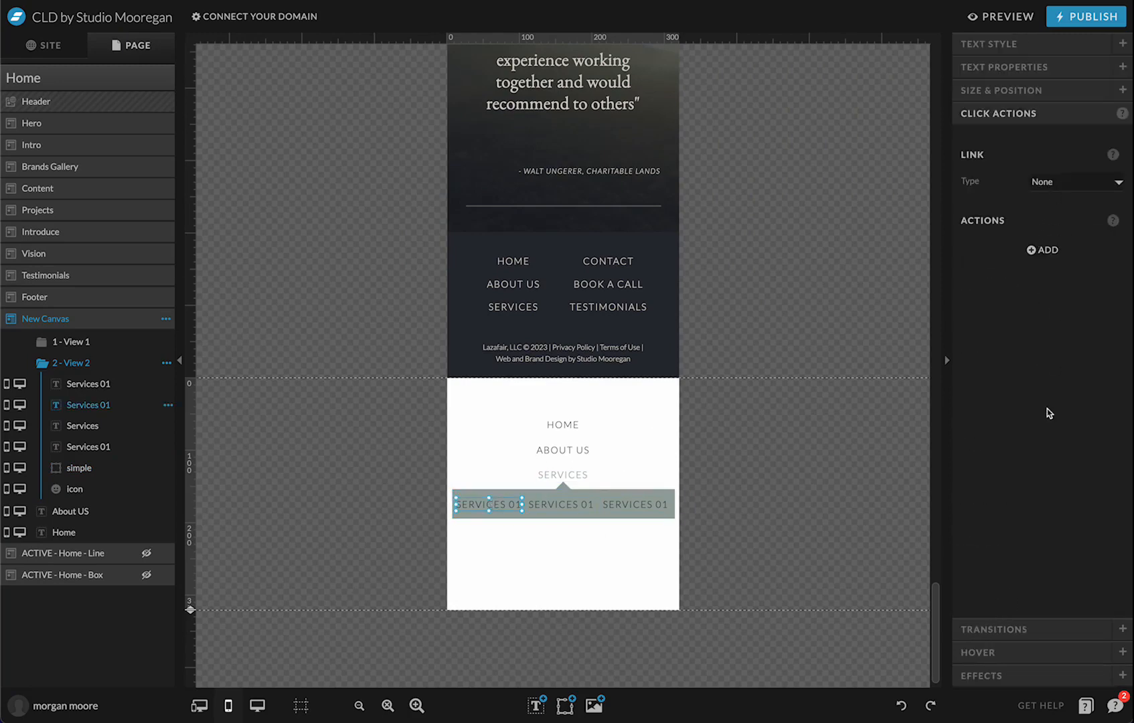
pyautogui.click(780, 448)
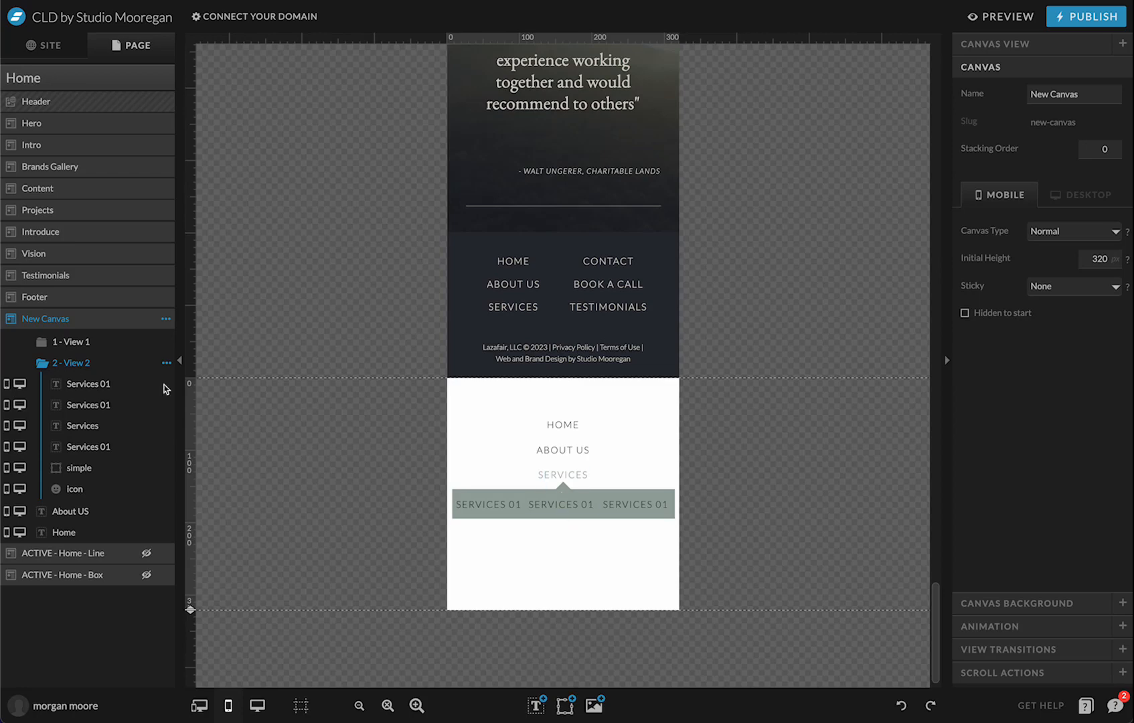
pyautogui.click(100, 342)
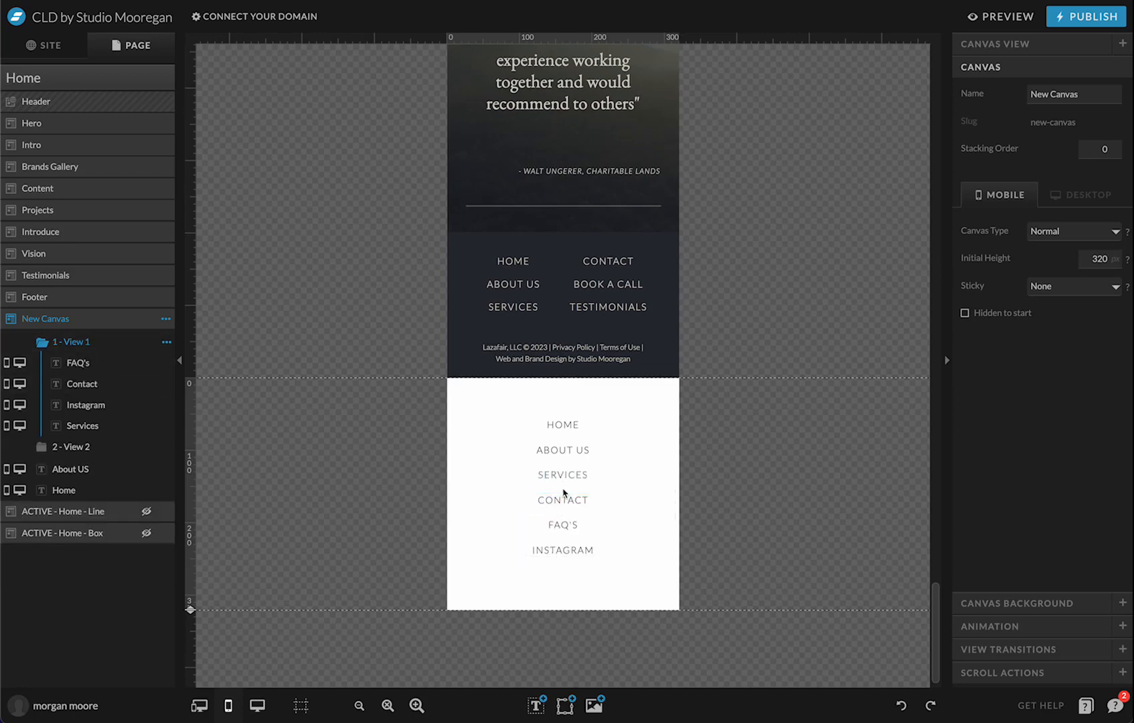
pyautogui.moveTo(554, 589); pyautogui.dragTo(565, 499)
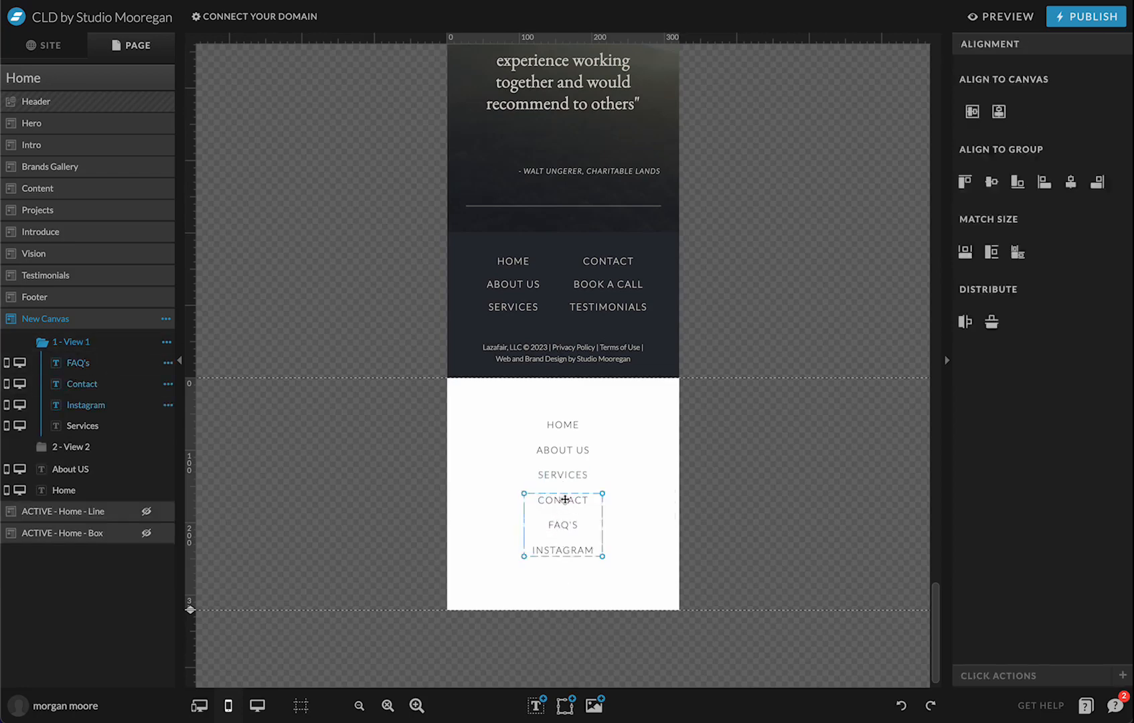
# Paste CONTACT, FAQ'S and INSTAGRAM into View 2 below the SERVICES 01 band
pyautogui.click(101, 446)
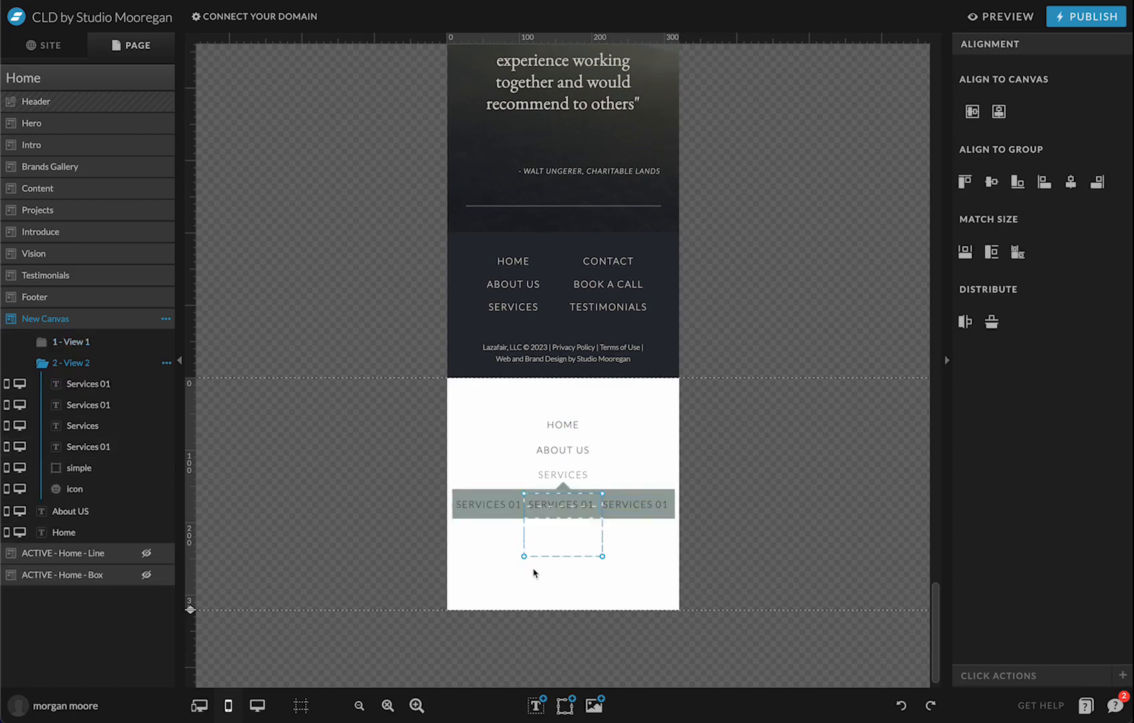
pyautogui.click(534, 572)
pyautogui.hotkey('ctrl', 'v')
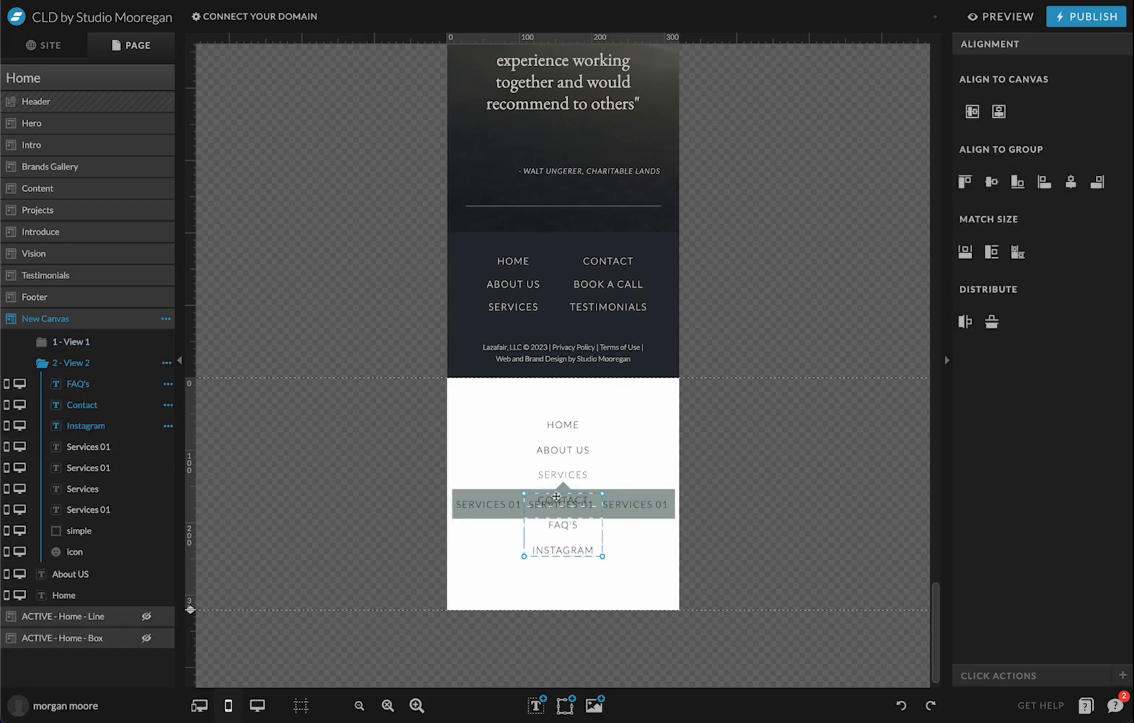
pyautogui.moveTo(566, 527); pyautogui.dragTo(565, 561)
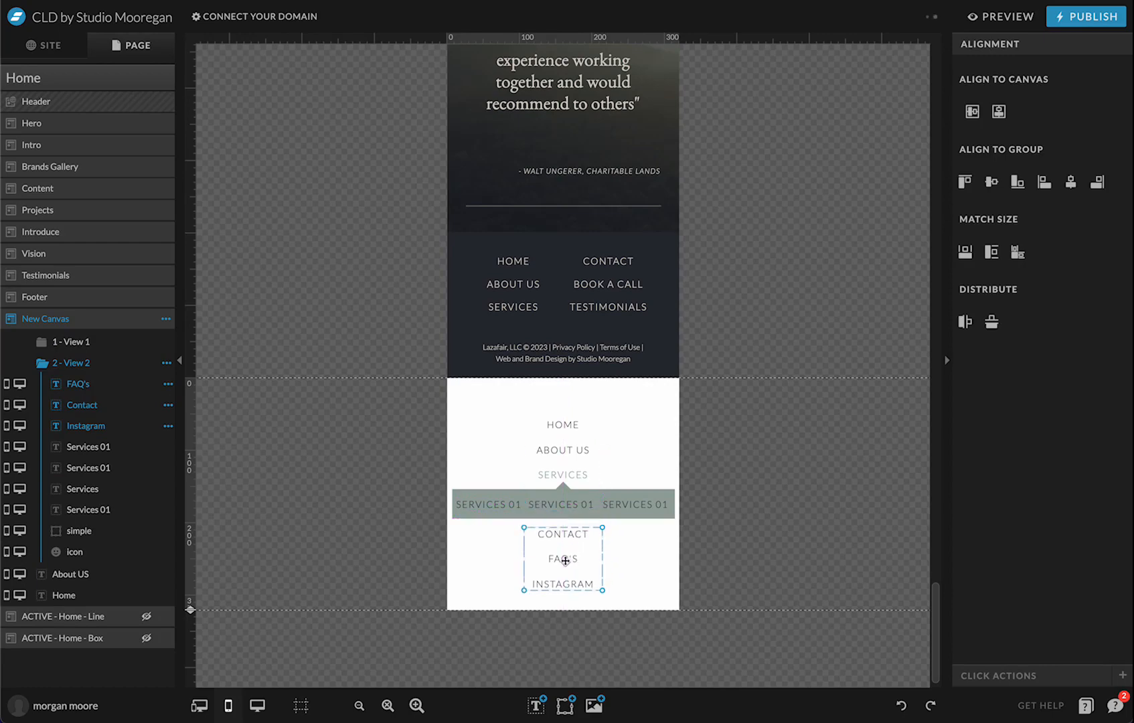
pyautogui.click(803, 553)
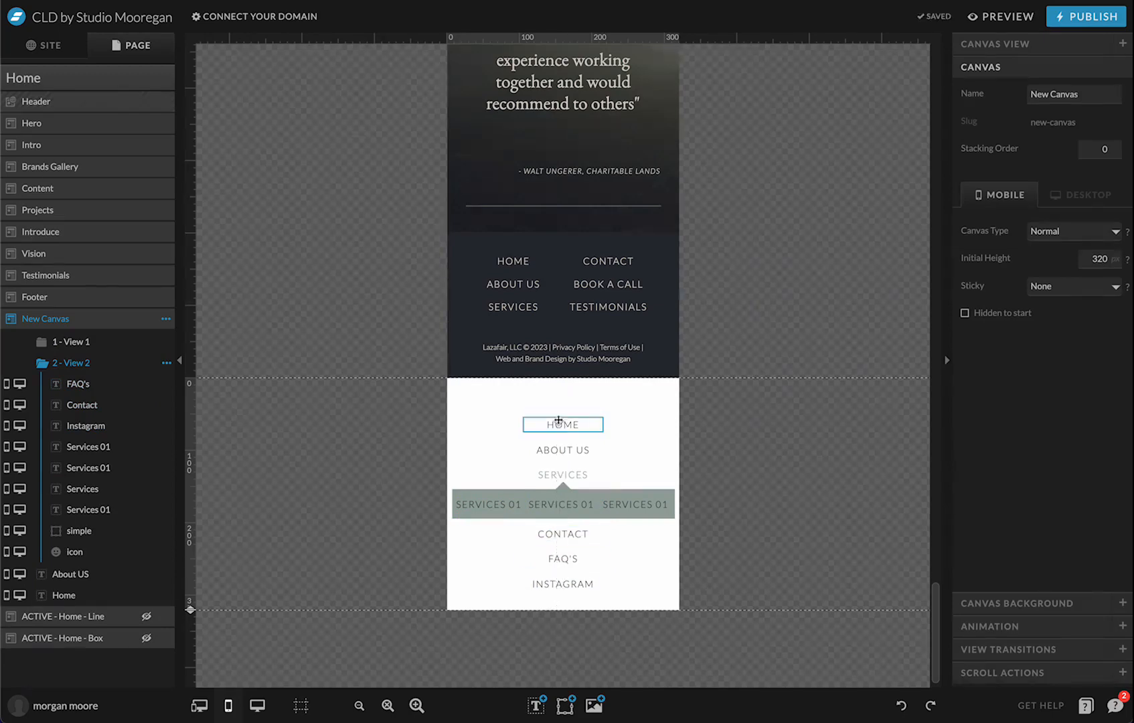
pyautogui.hotkey('ctrl', 'a')
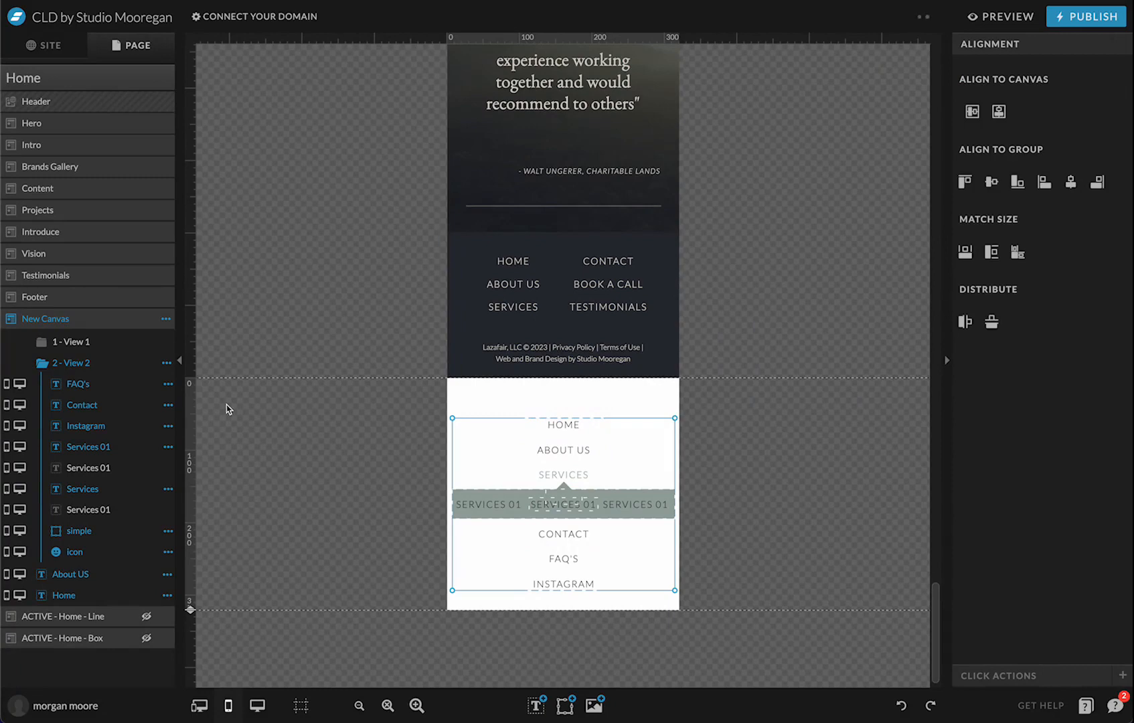
# Compare both views and read SERVICES' X and Y in View 2's Size & Position
pyautogui.click(72, 342)
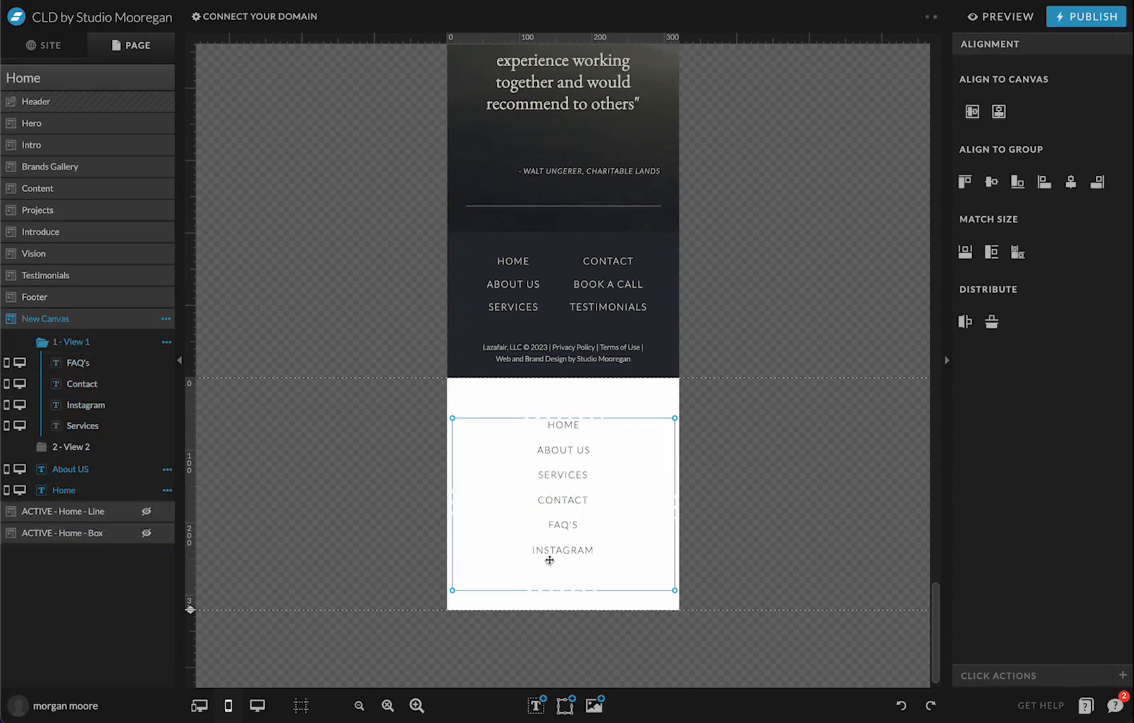
pyautogui.click(564, 605)
pyautogui.moveTo(564, 606); pyautogui.dragTo(568, 396)
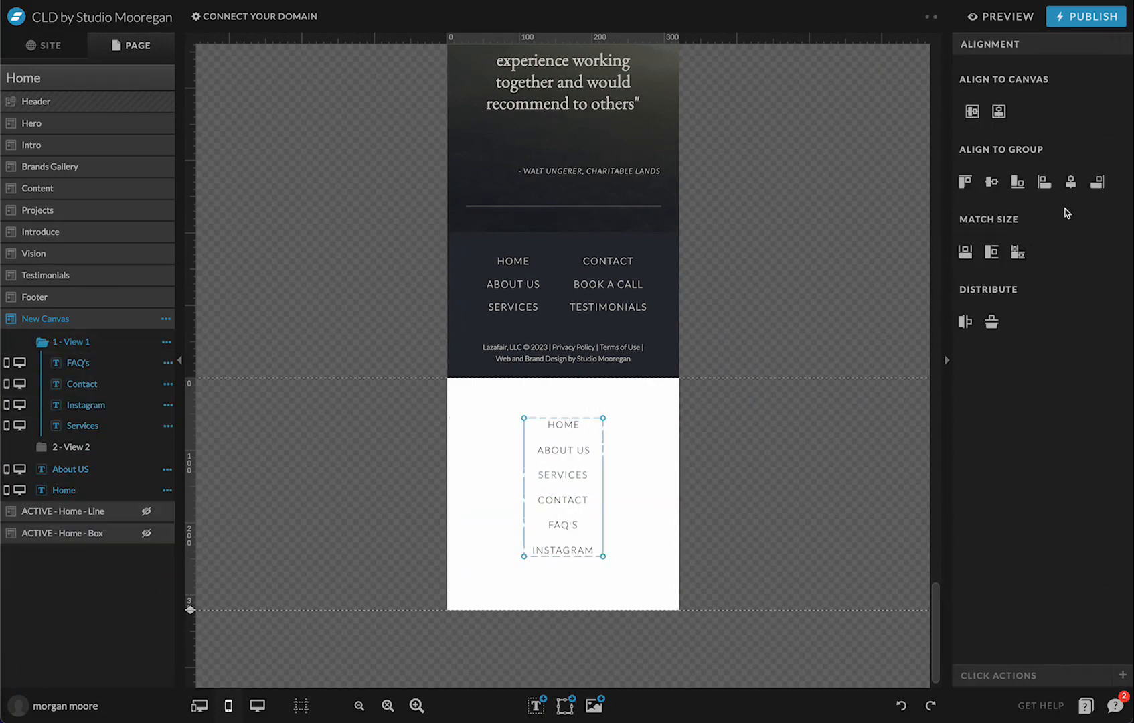
pyautogui.click(842, 474)
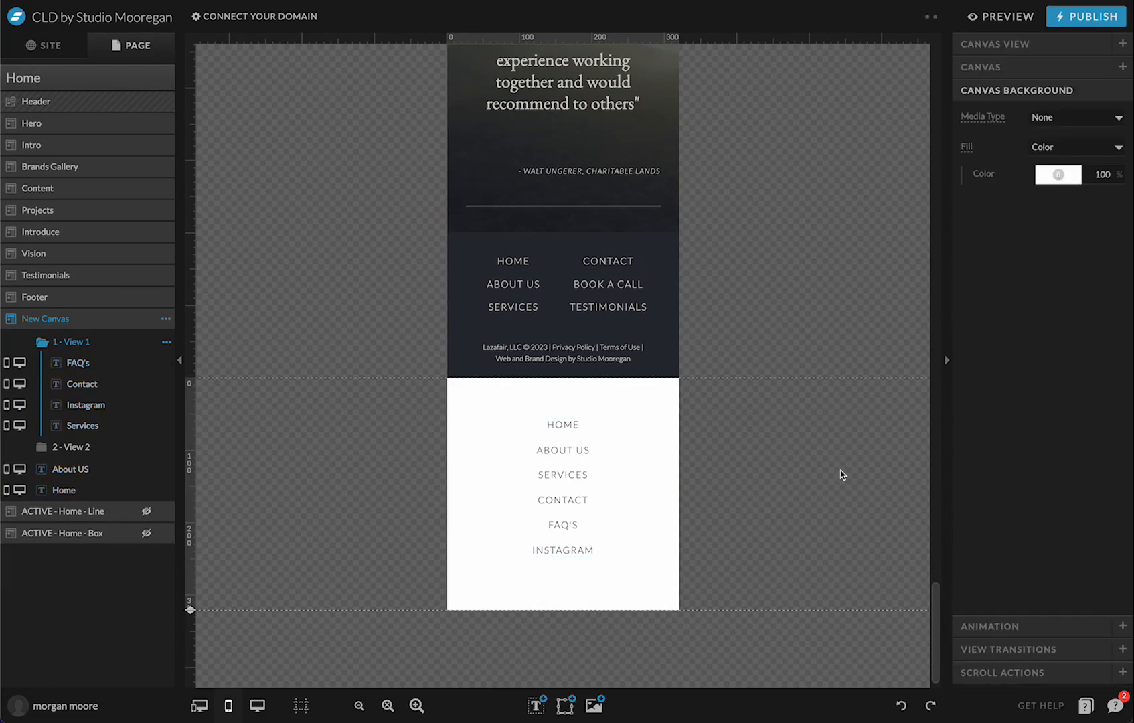
pyautogui.click(73, 447)
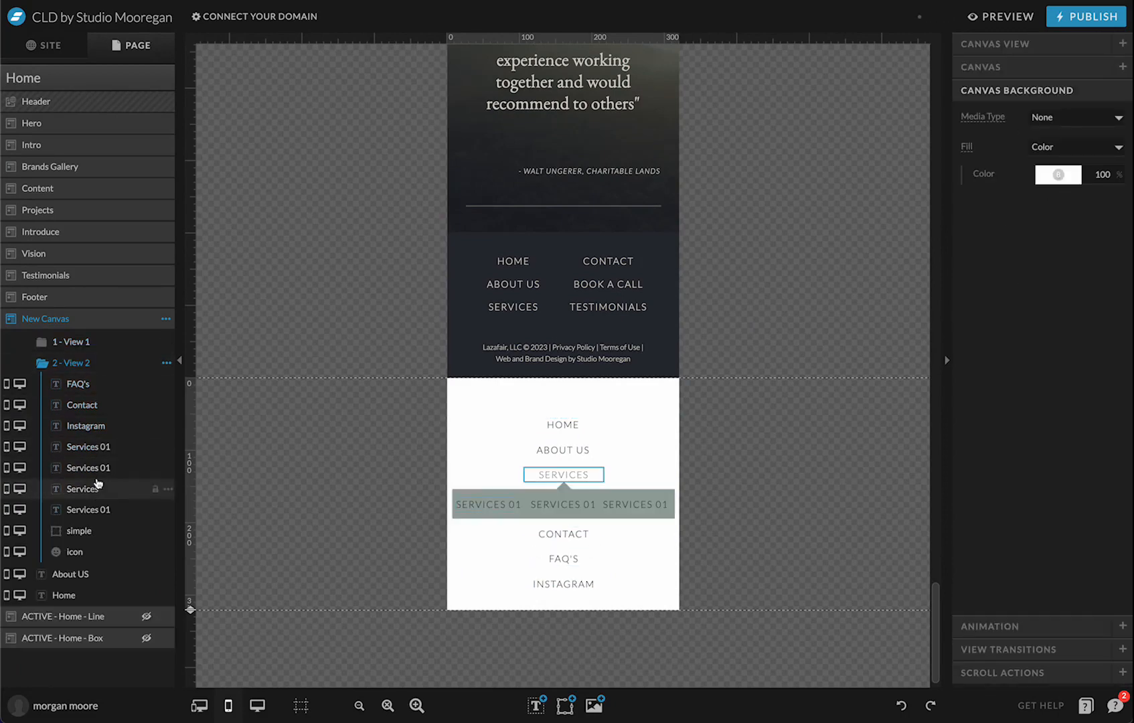
pyautogui.click(77, 343)
pyautogui.click(101, 445)
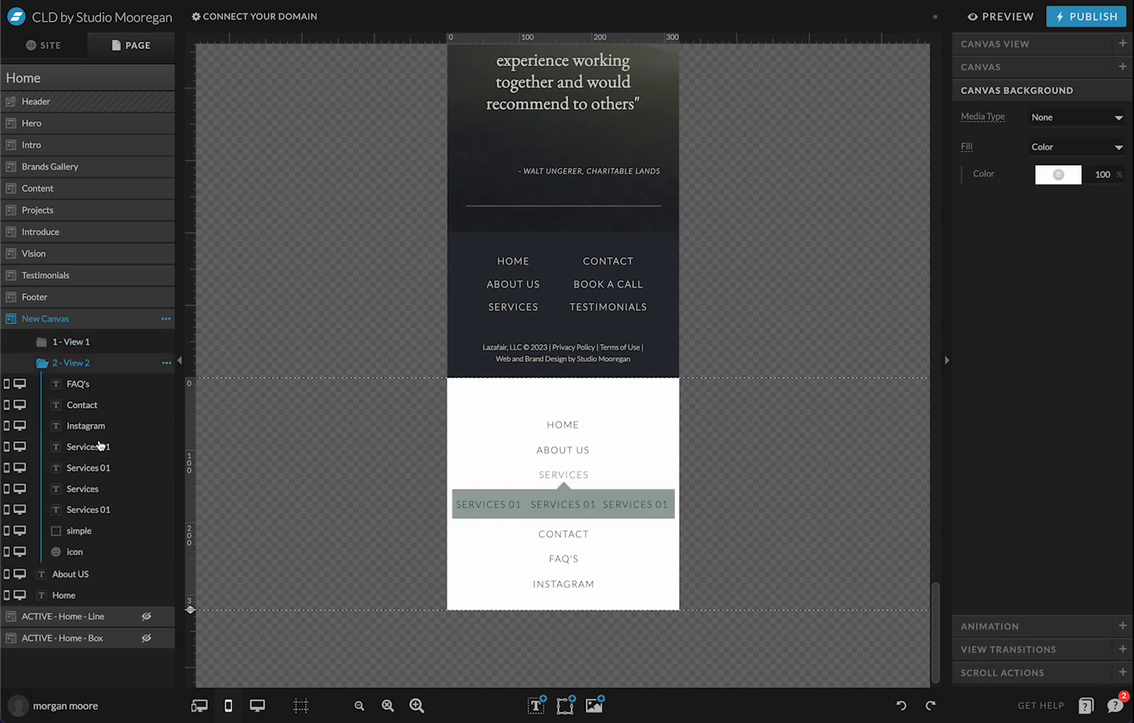
pyautogui.click(563, 474)
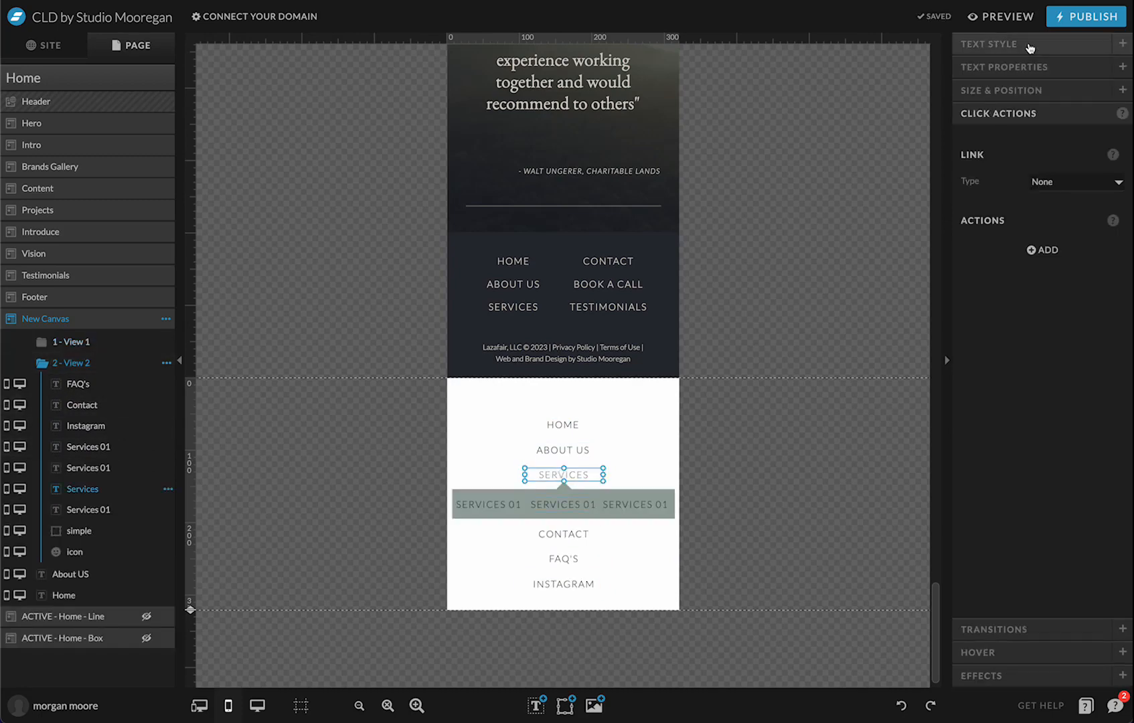
pyautogui.click(1032, 89)
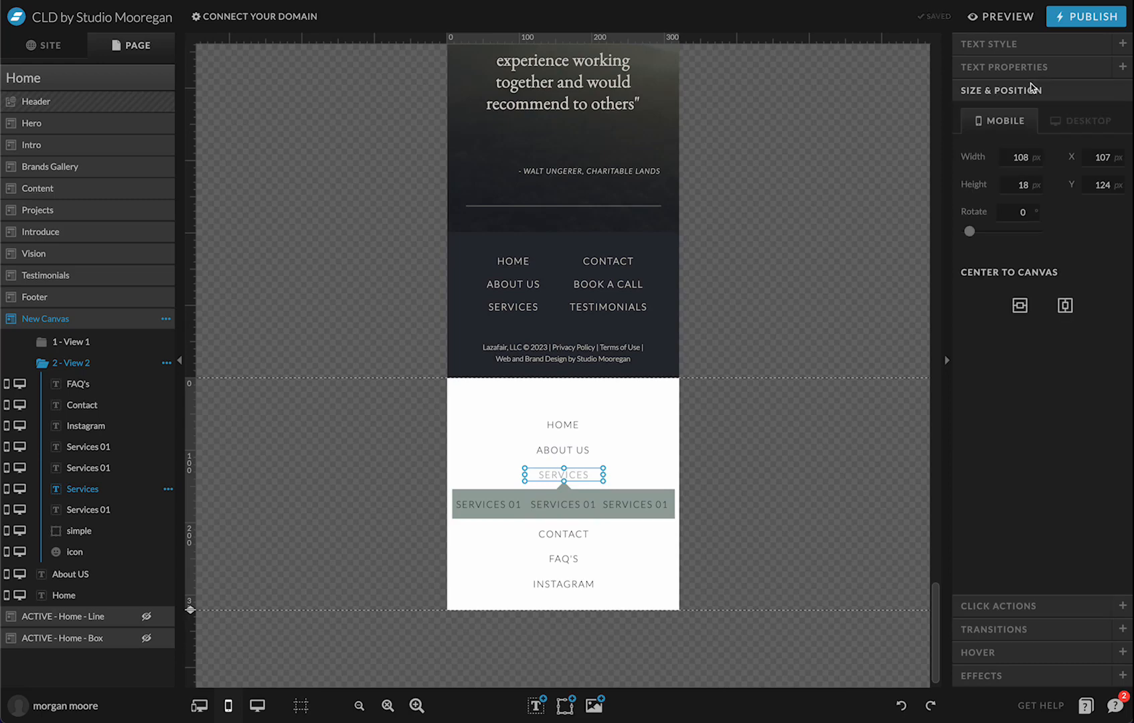
pyautogui.click(1103, 185)
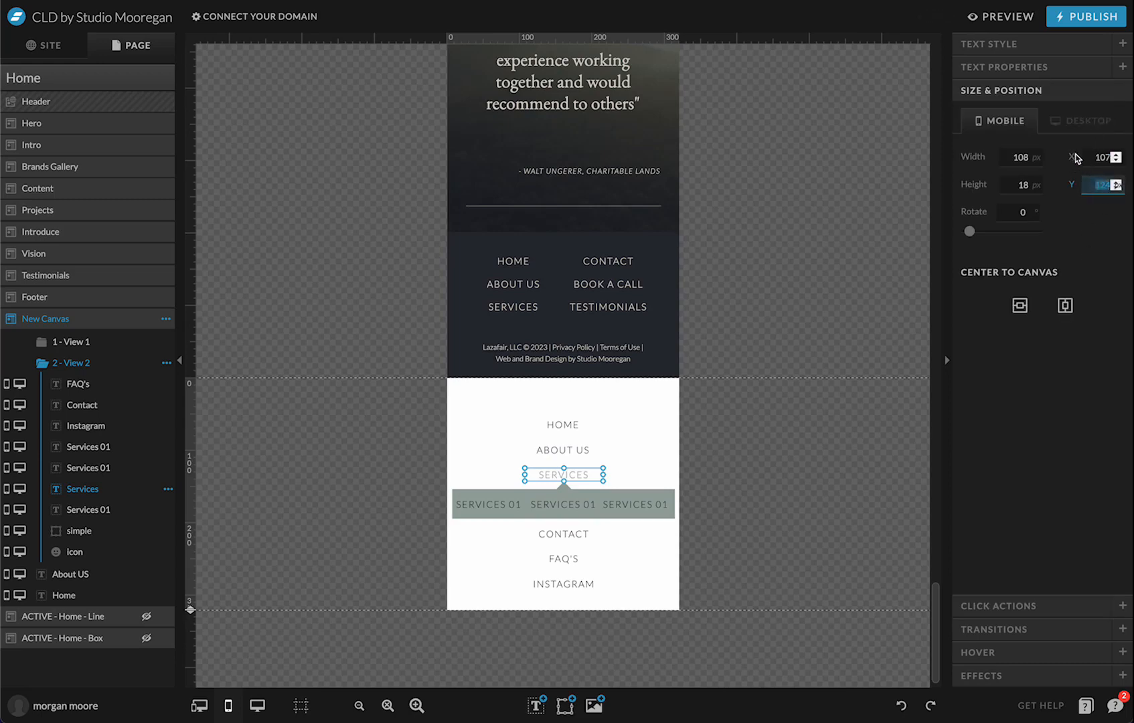
# Set View 1's SERVICES X to 107 and toggle views to confirm it lines up
pyautogui.click(97, 343)
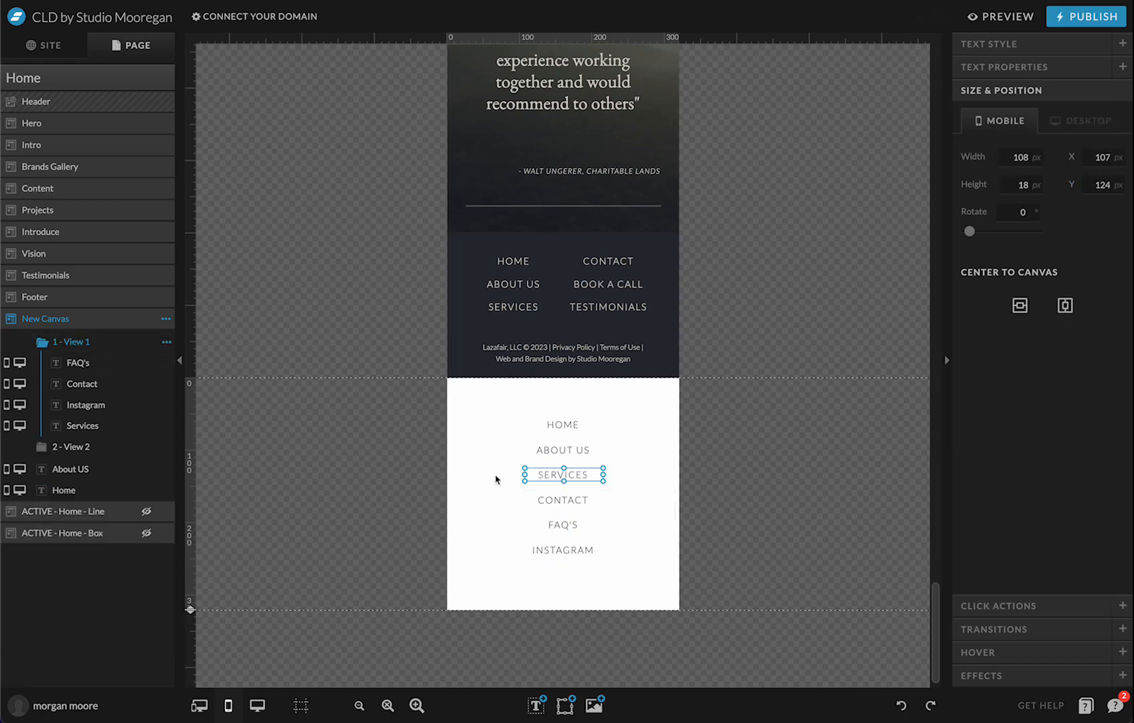
pyautogui.click(542, 475)
pyautogui.click(1115, 155)
pyautogui.click(807, 430)
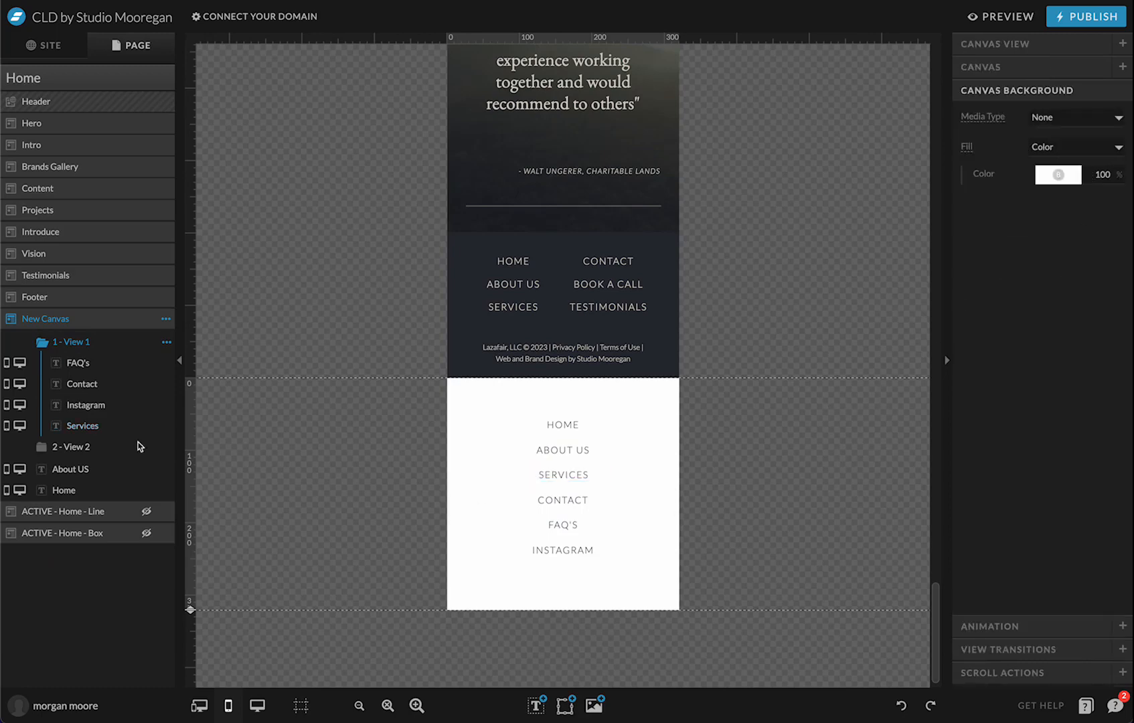
pyautogui.click(100, 455)
pyautogui.click(73, 342)
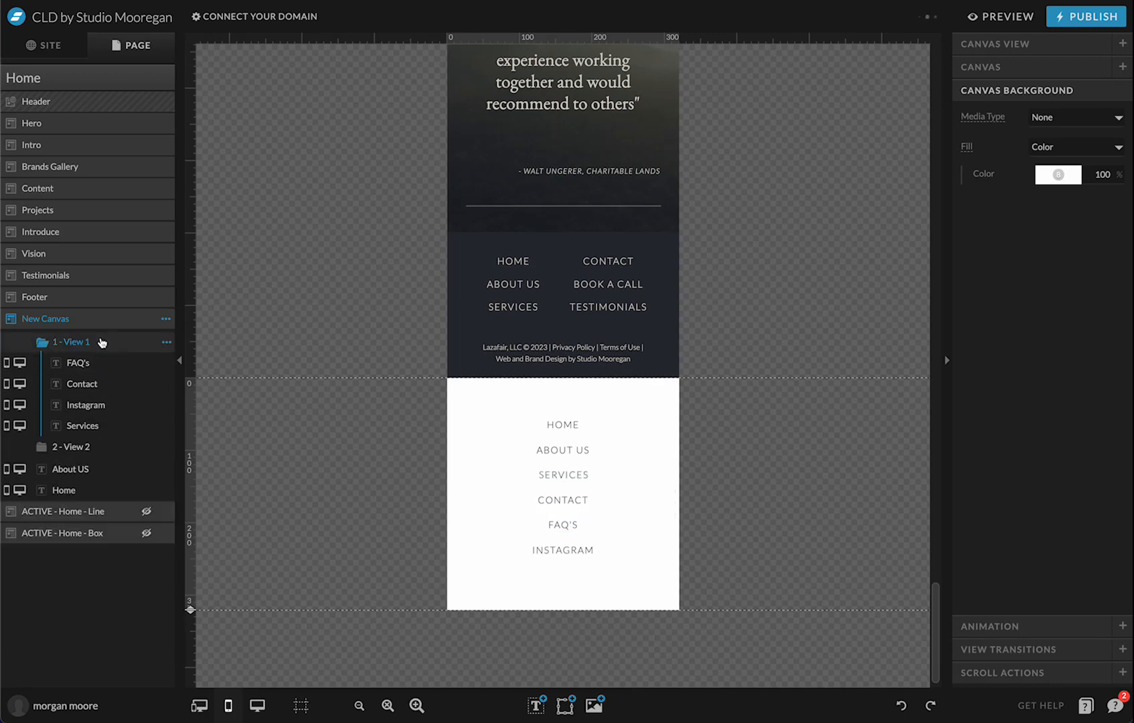
pyautogui.click(114, 448)
pyautogui.click(100, 342)
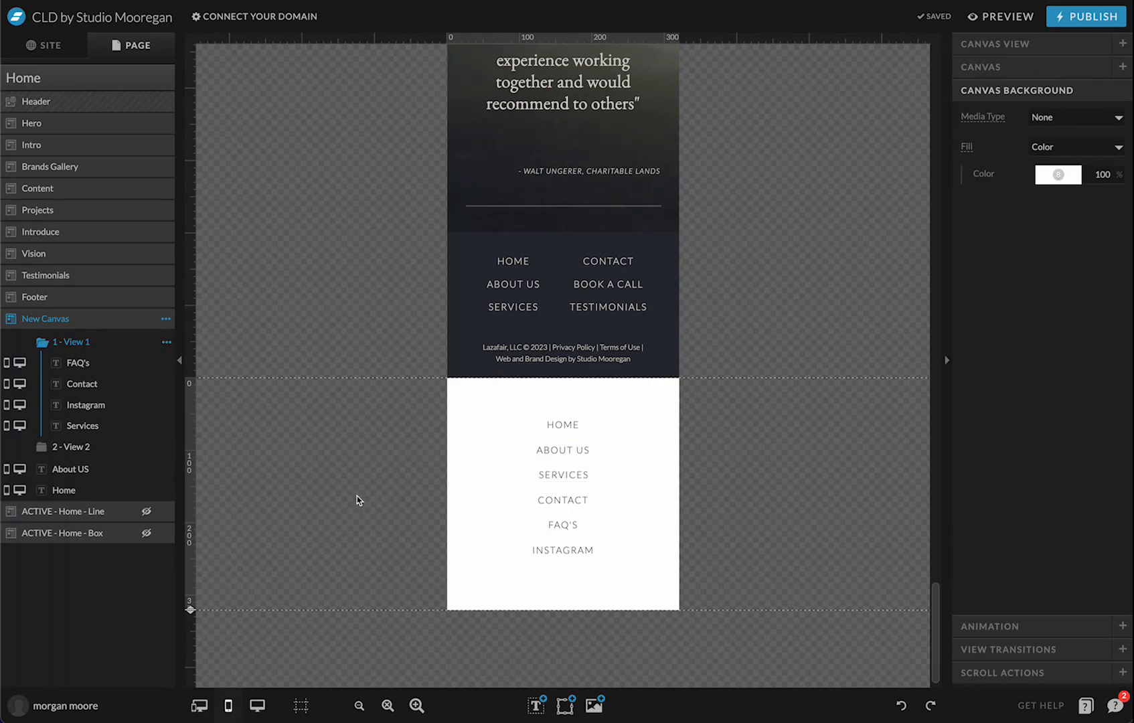
# Link View 1's SERVICES to This Canvas, View 2, with scrolling to canvas turned off
pyautogui.click(582, 482)
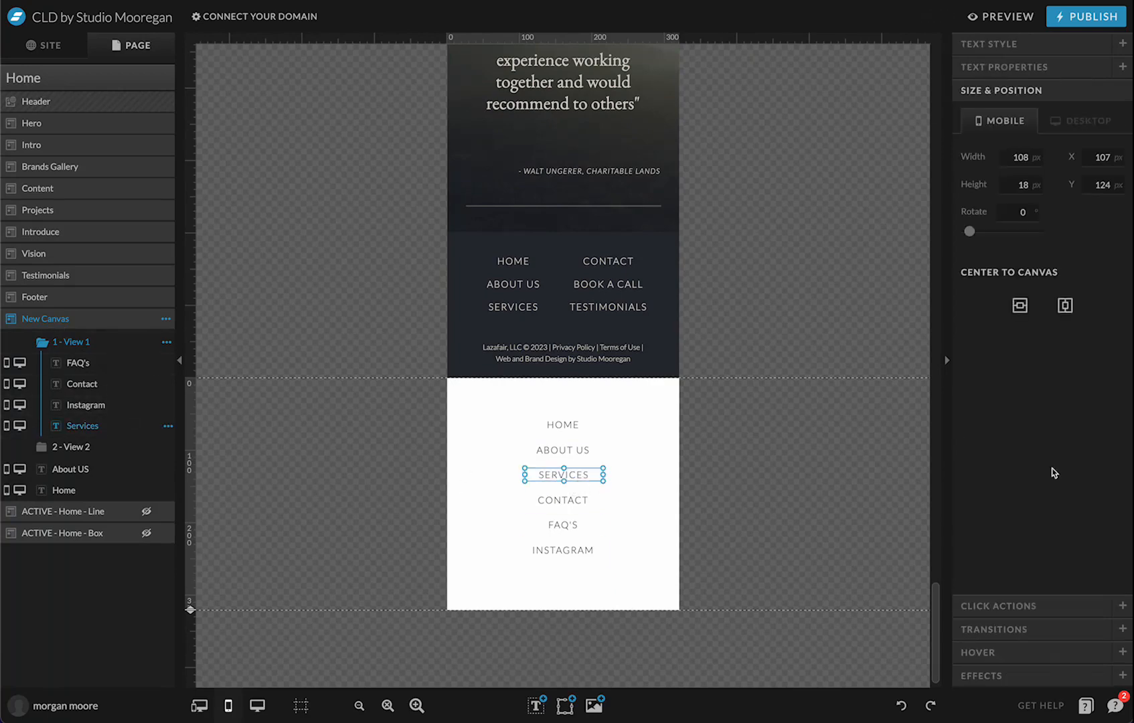
pyautogui.click(1035, 615)
pyautogui.click(1069, 190)
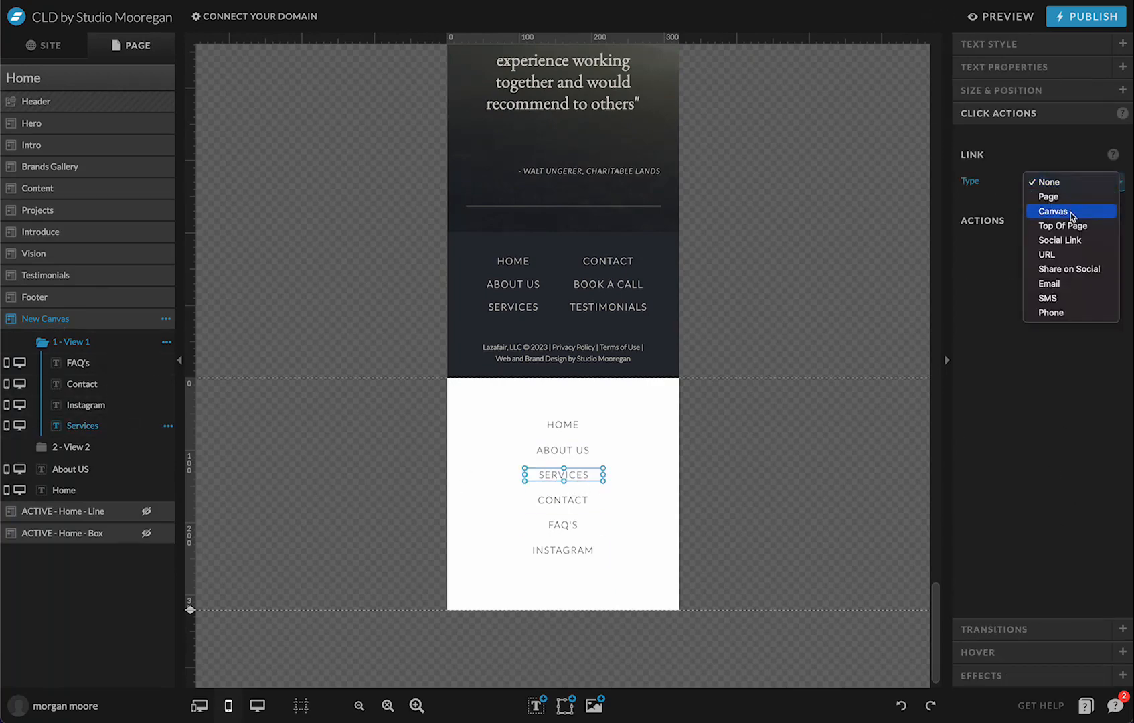
pyautogui.click(1070, 211)
pyautogui.click(1070, 213)
pyautogui.click(1073, 226)
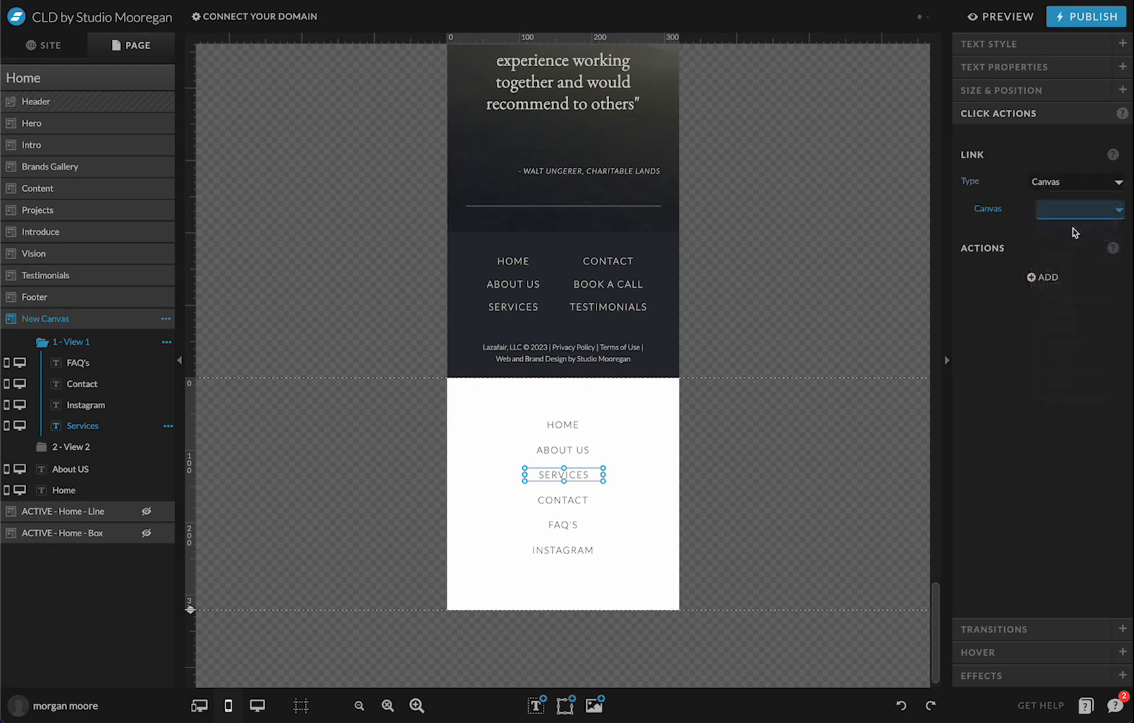
pyautogui.click(1074, 235)
pyautogui.click(1076, 299)
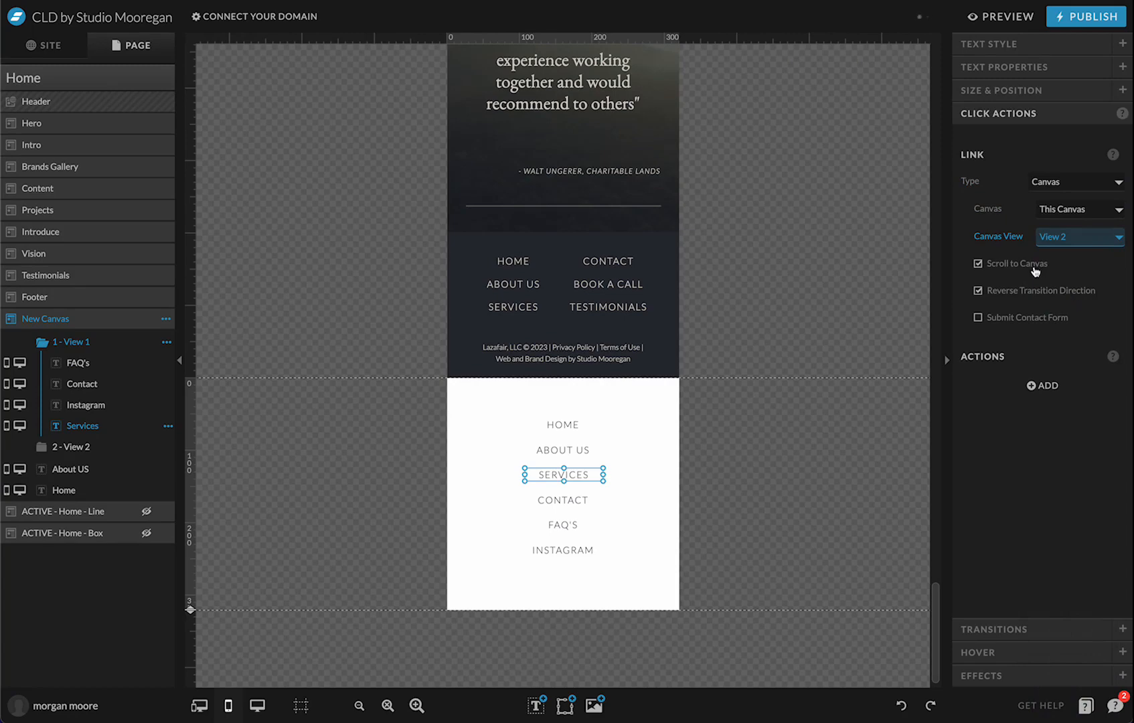
pyautogui.click(1035, 265)
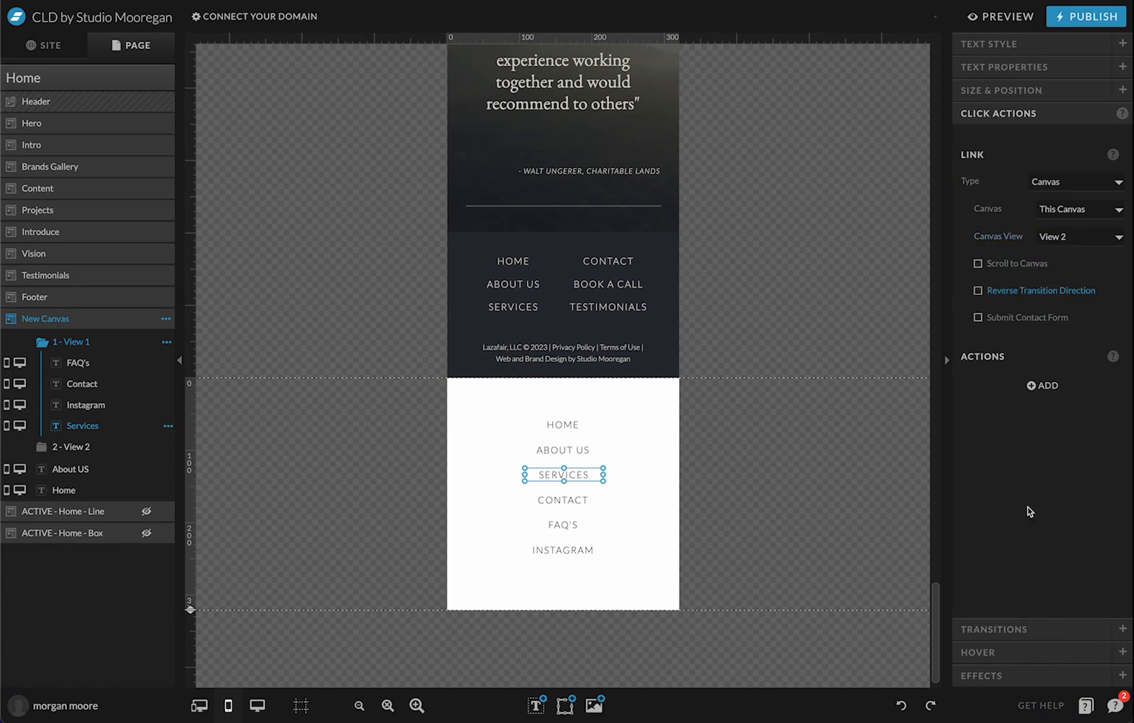
pyautogui.click(859, 536)
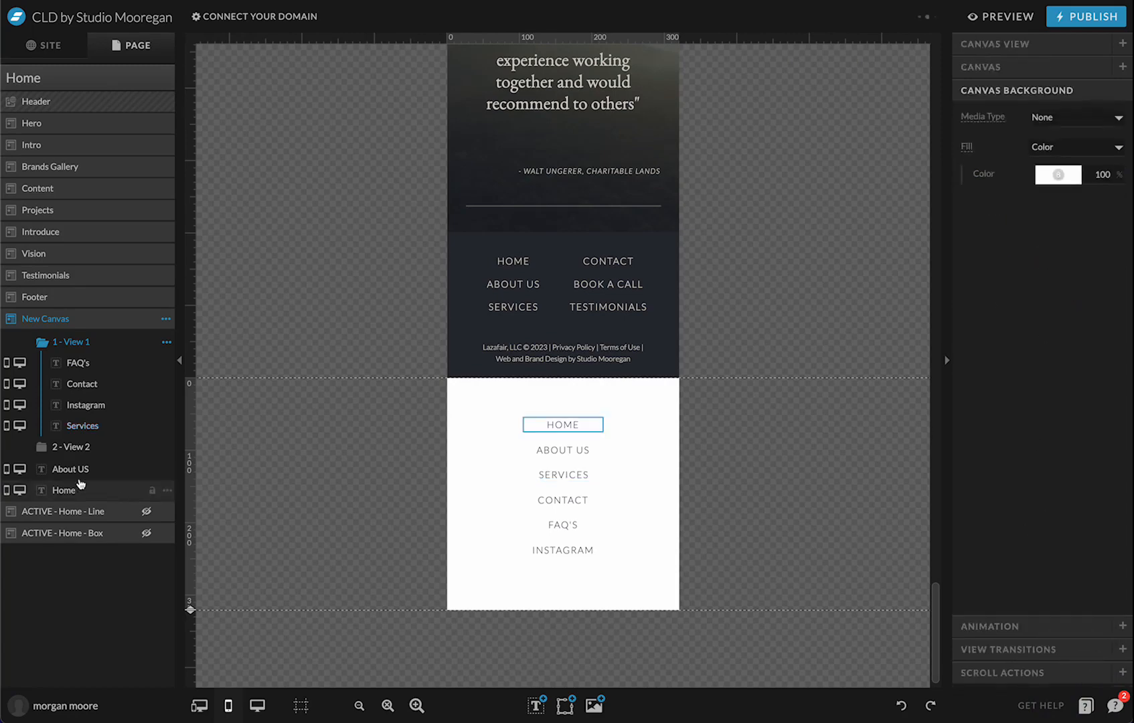
# Link View 2's SERVICES back to View 1, with reverse direction and scrolling unchecked
pyautogui.click(71, 446)
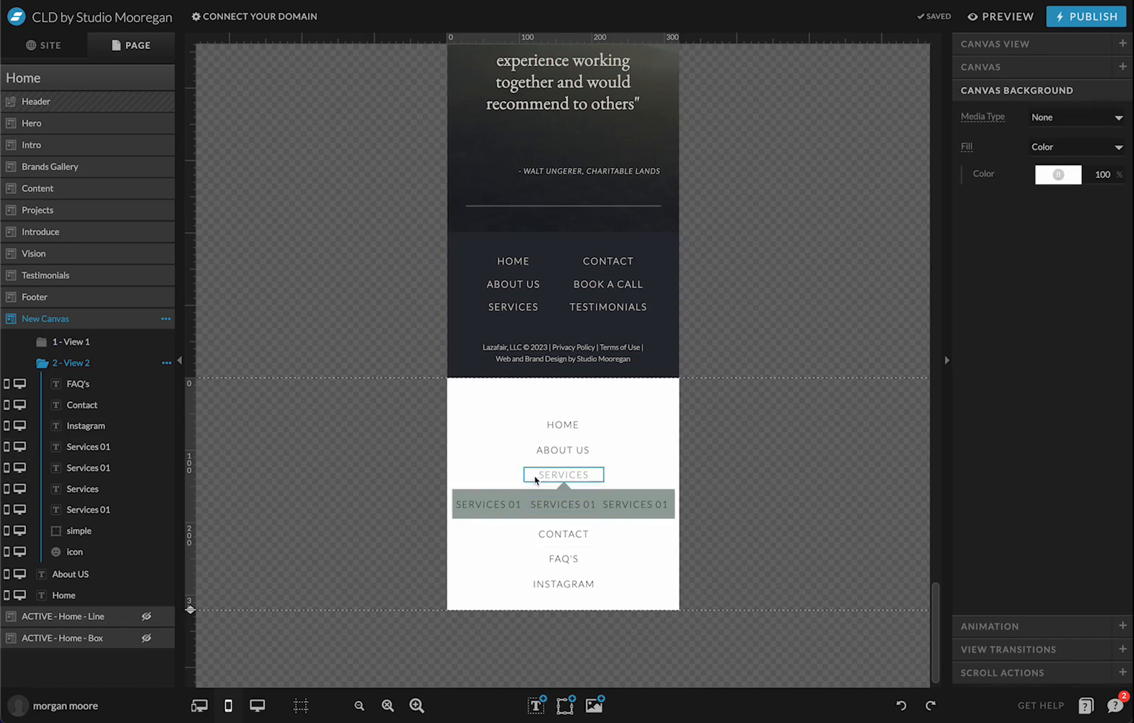
pyautogui.click(541, 476)
pyautogui.click(1060, 180)
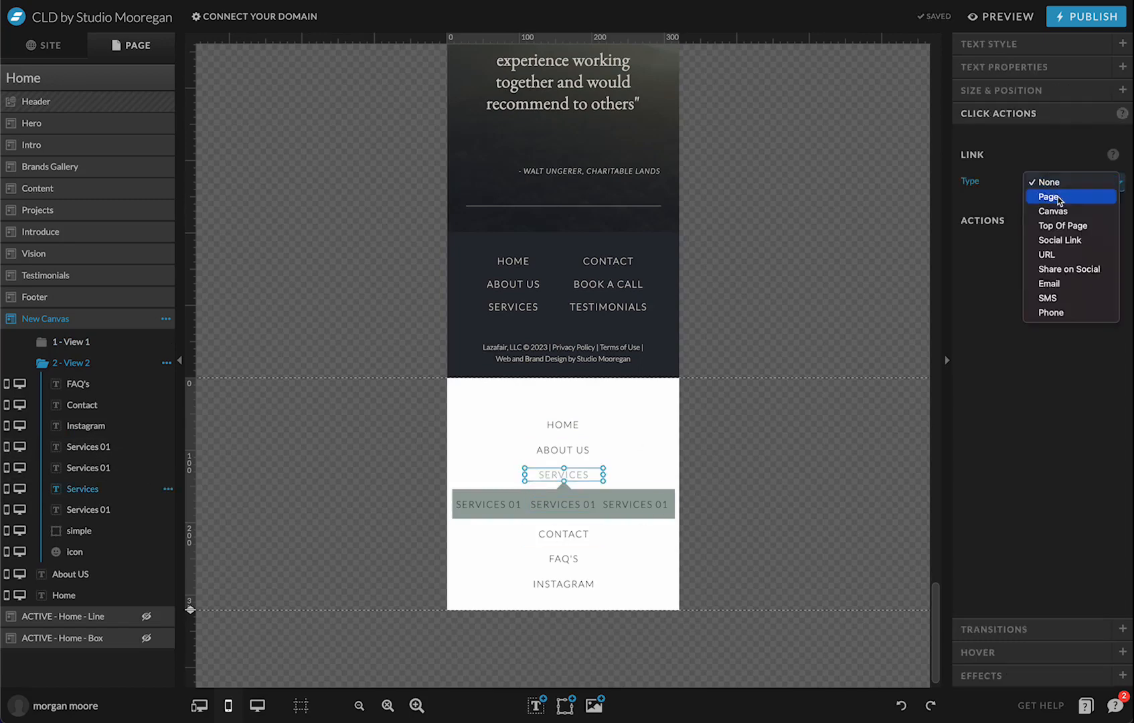
pyautogui.click(1059, 211)
pyautogui.click(1059, 211)
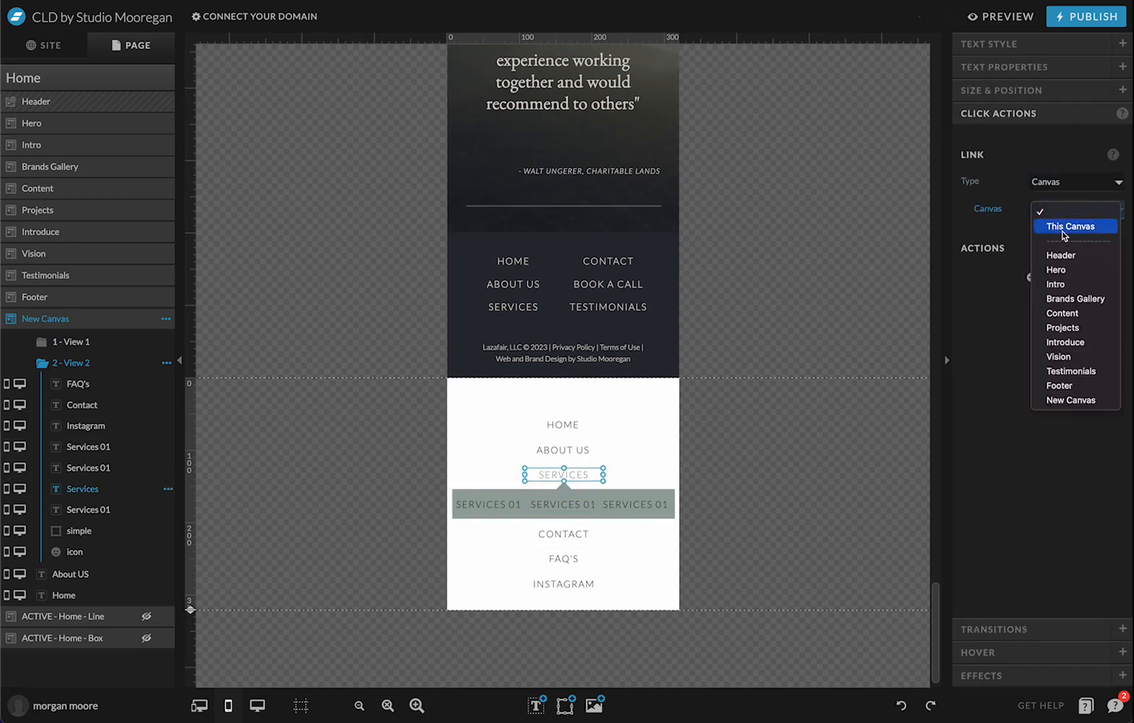
pyautogui.click(1064, 227)
pyautogui.click(1062, 241)
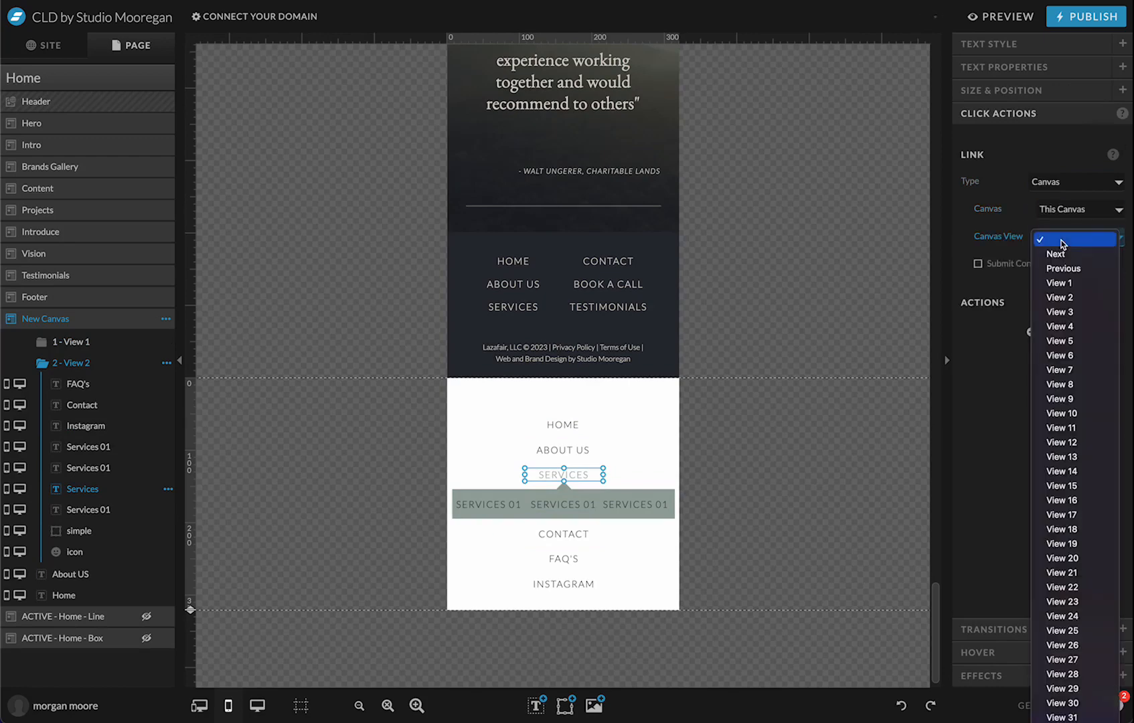
pyautogui.click(1063, 282)
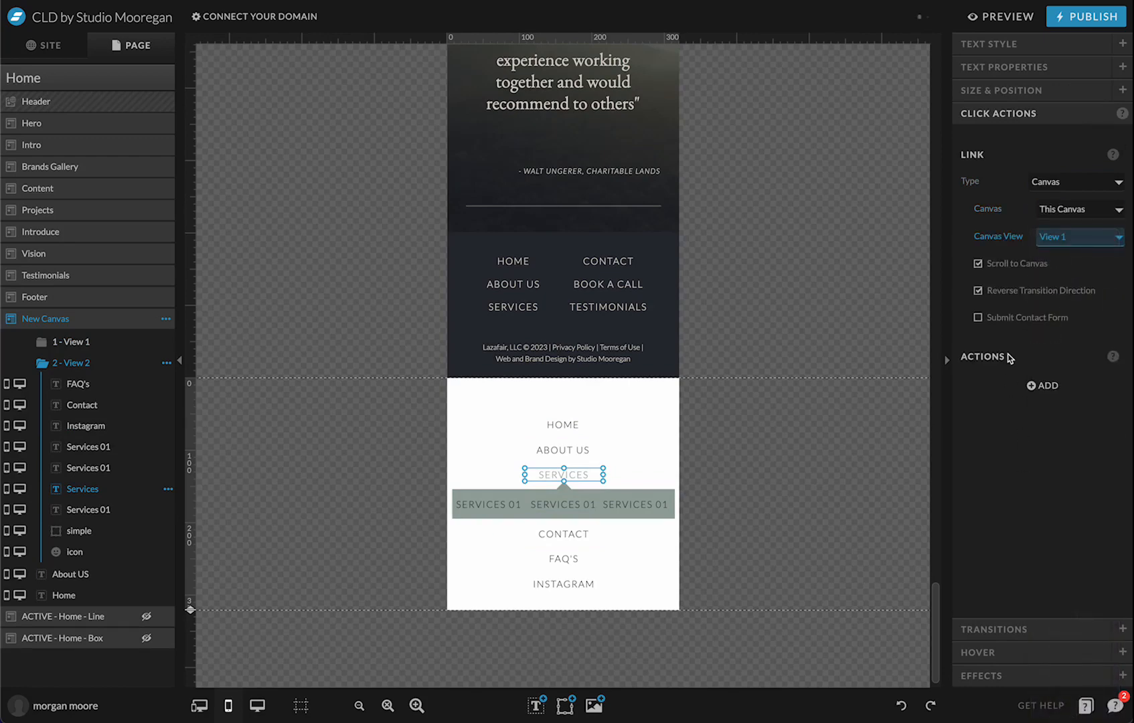
pyautogui.click(1008, 292)
pyautogui.click(1013, 263)
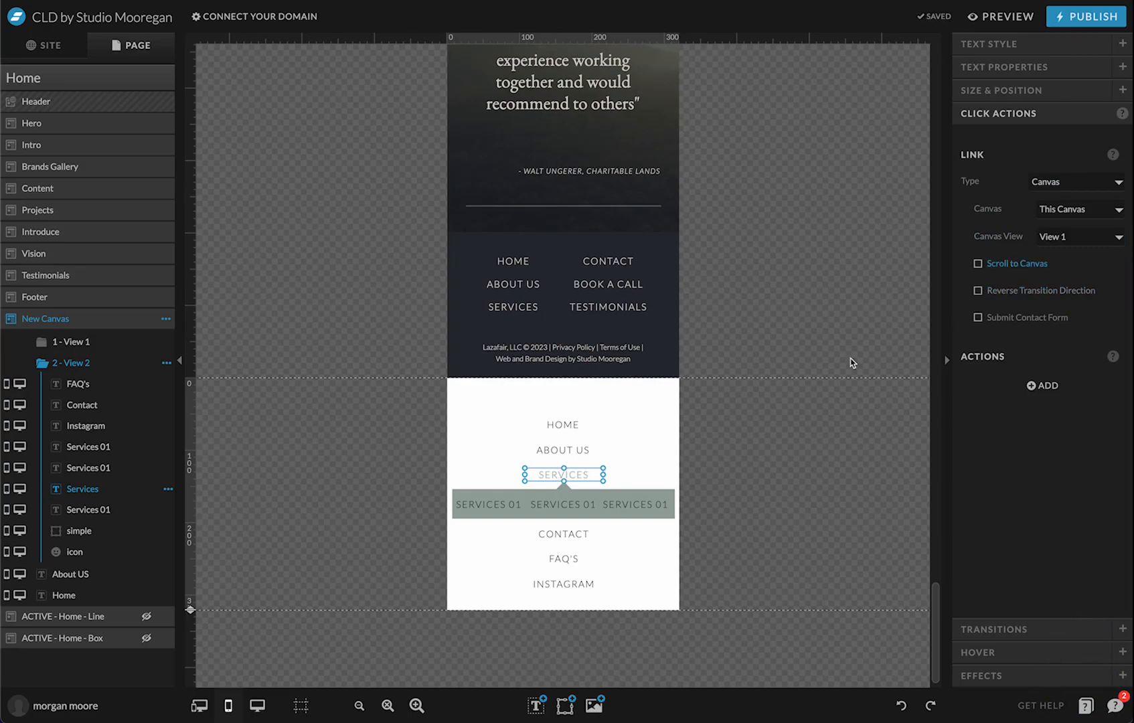
pyautogui.click(112, 325)
# Rename New Canvas to Open Menu
pyautogui.doubleClick(99, 320)
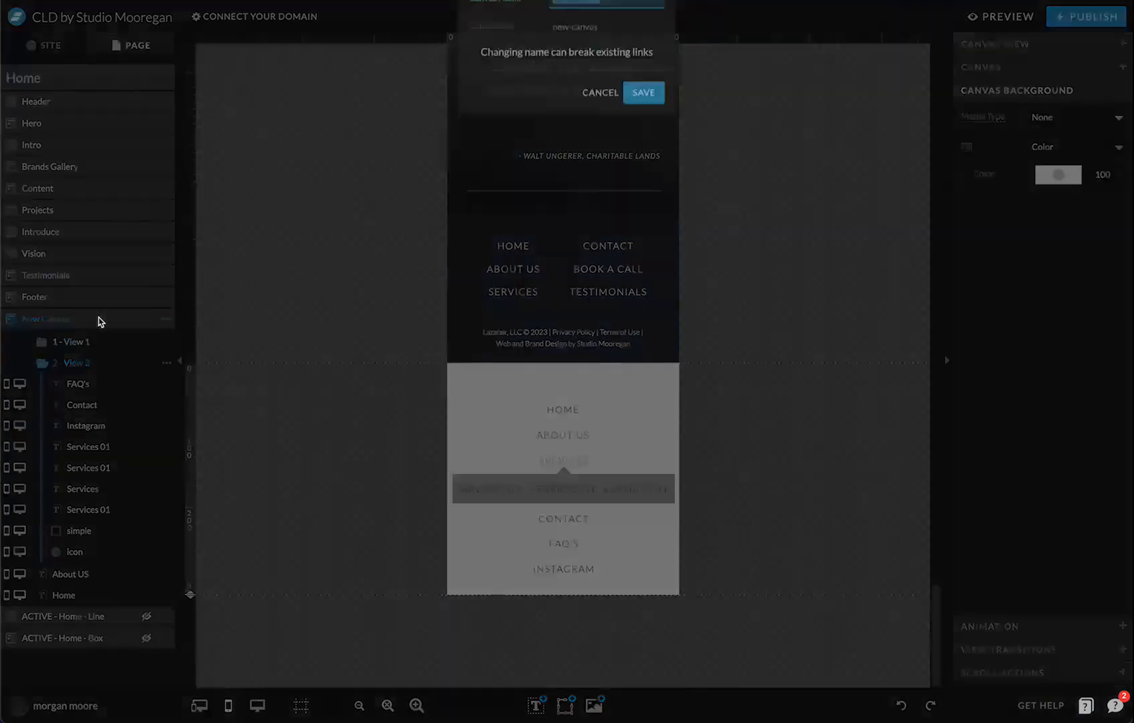
pyautogui.write('O')
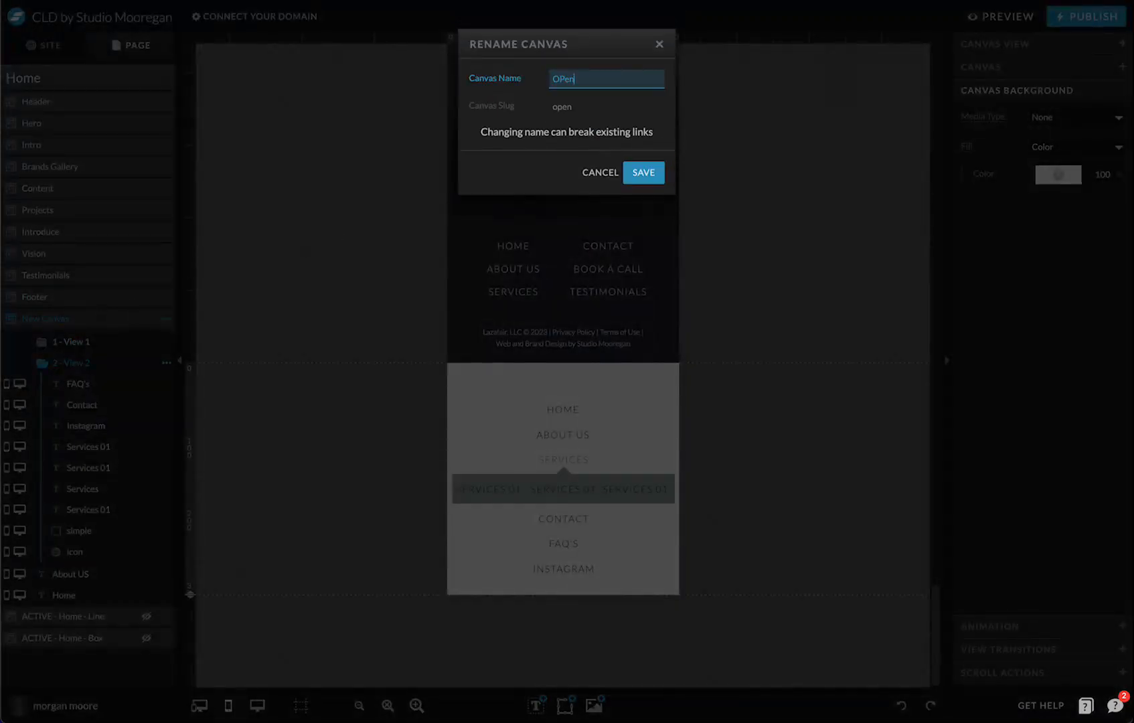
pyautogui.write('pen Menu')
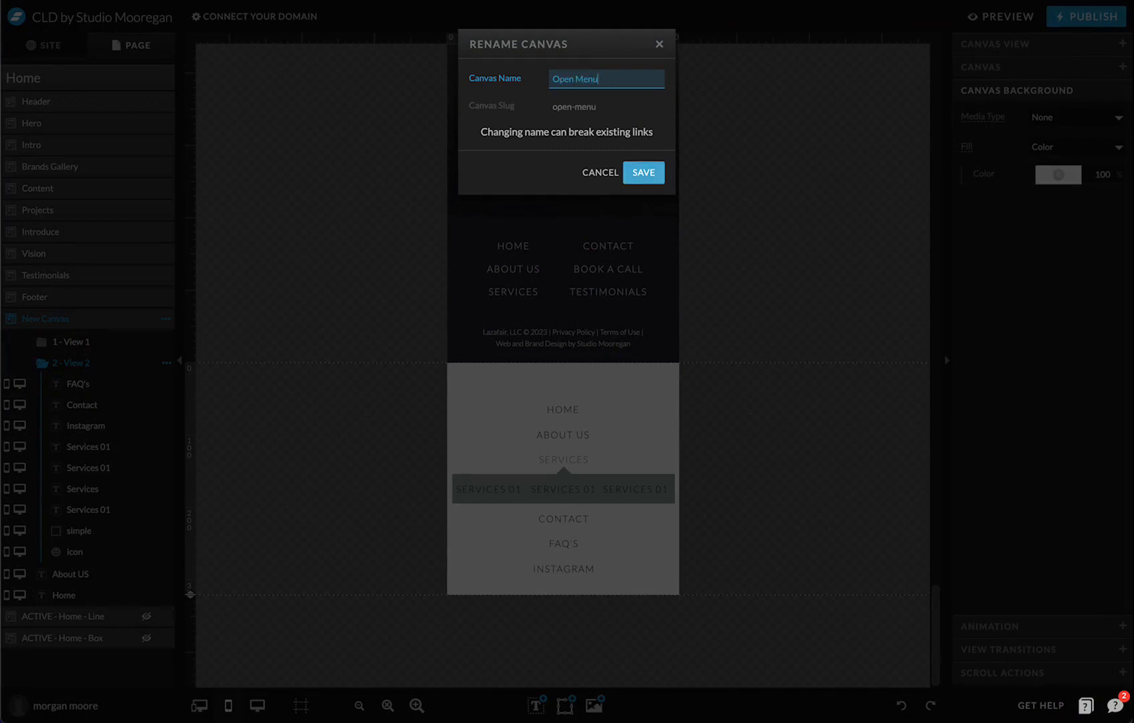
pyautogui.click(630, 175)
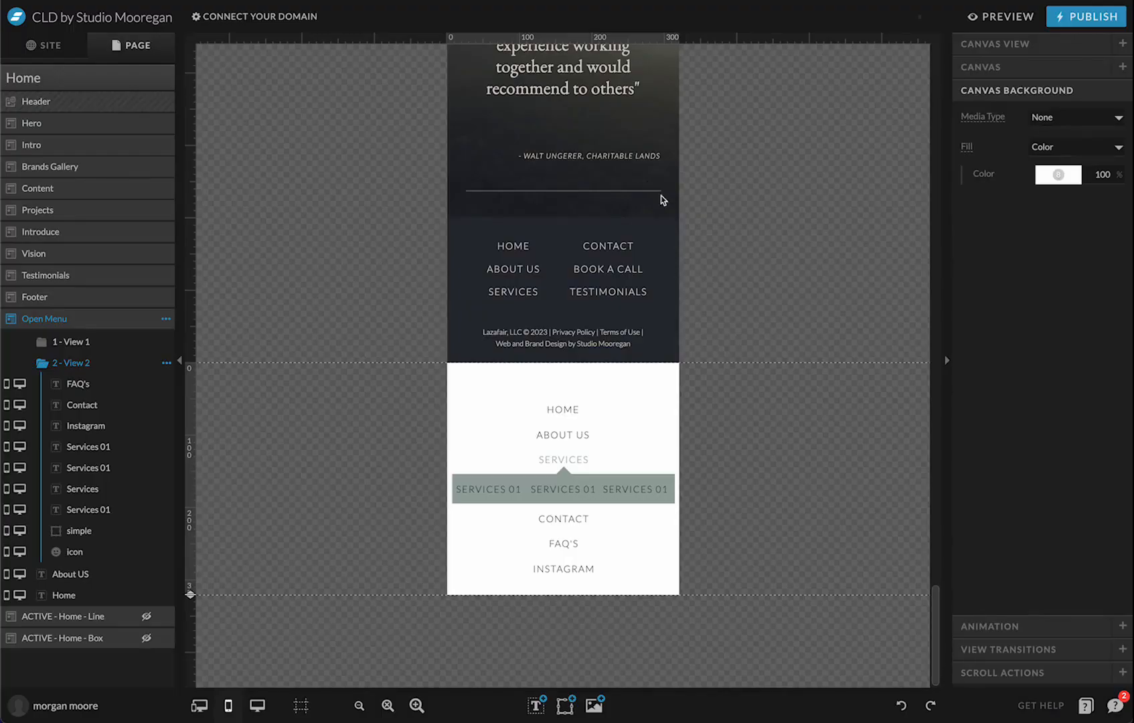
# Set the Open Menu canvas to stick to Top on mobile and start hidden
pyautogui.click(996, 43)
pyautogui.click(1030, 582)
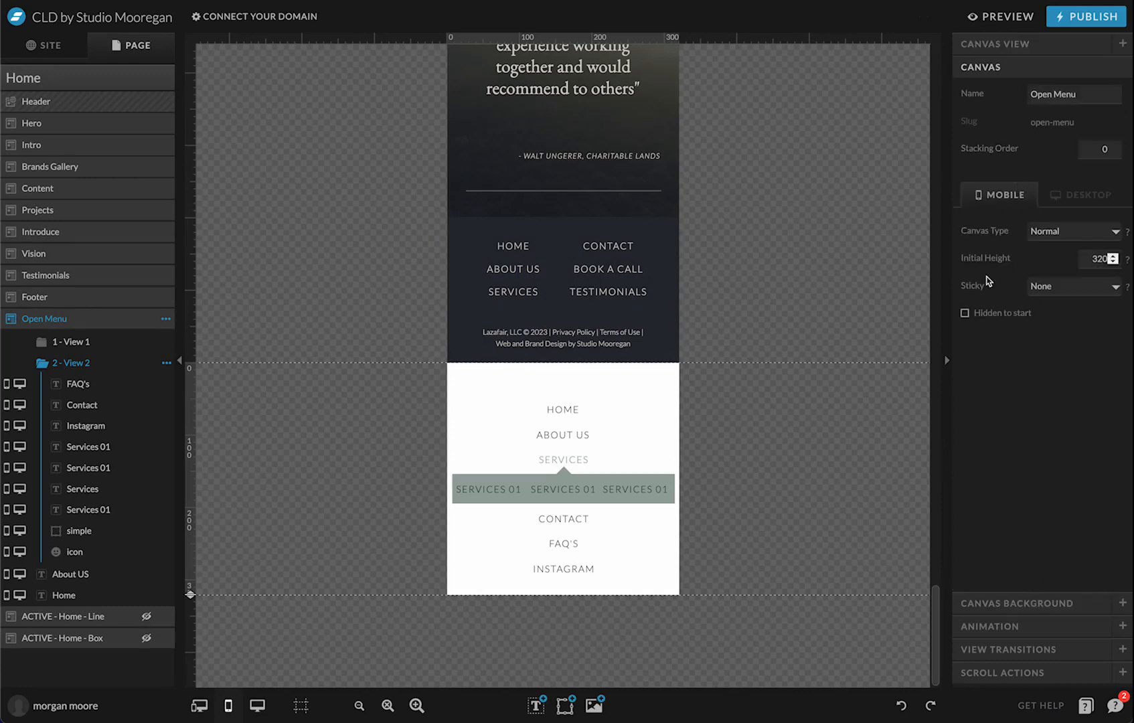
pyautogui.click(1056, 286)
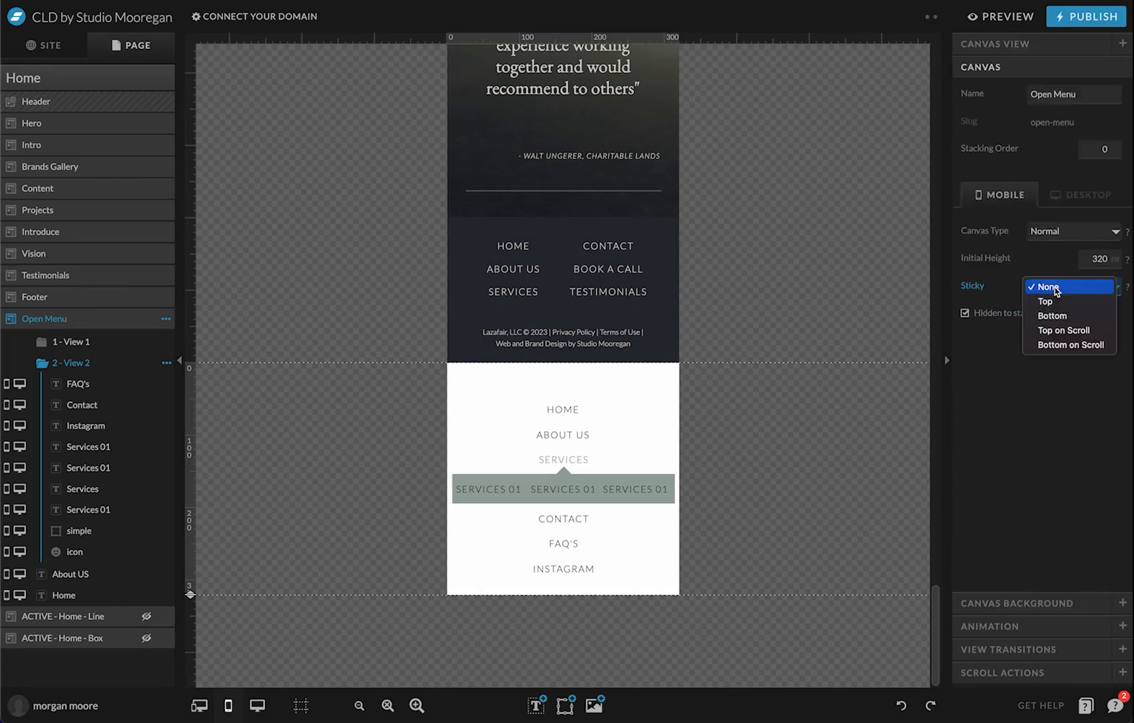
pyautogui.click(1042, 306)
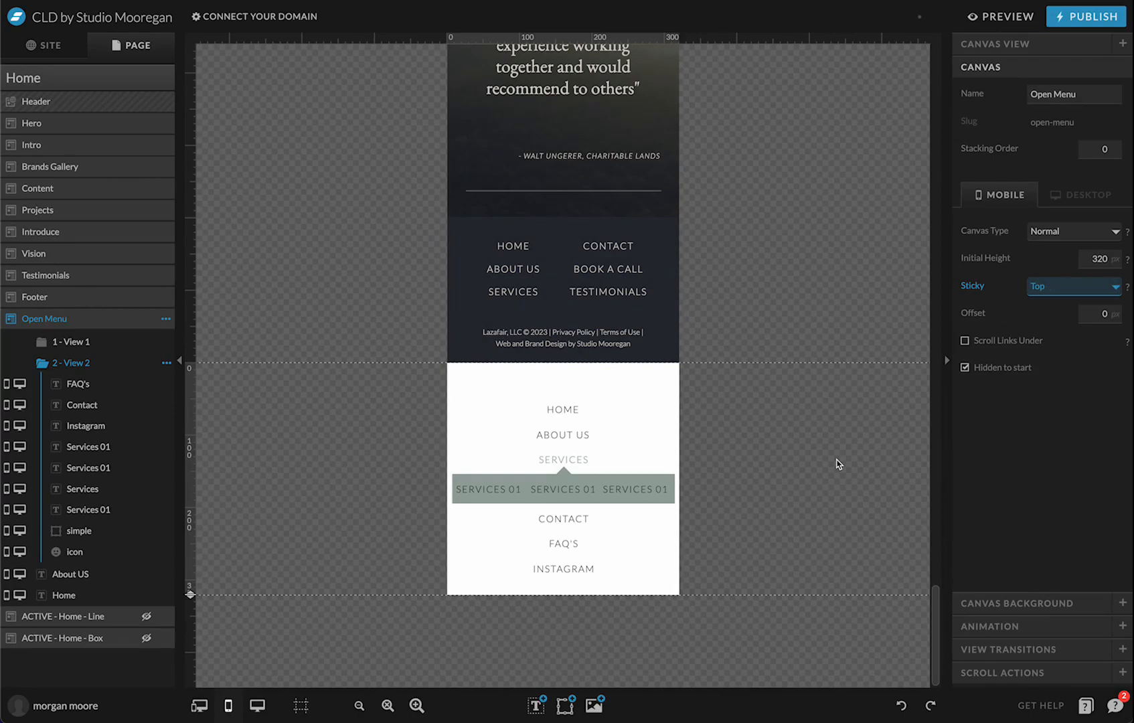
pyautogui.scroll(20, 638, 196)
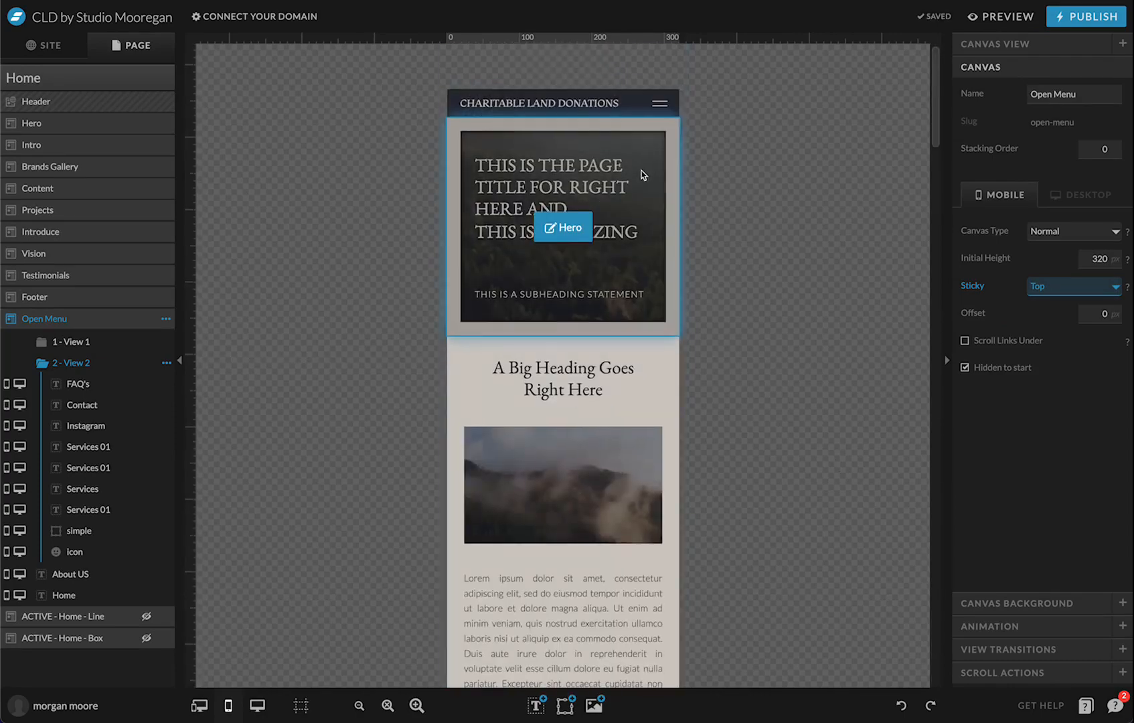
pyautogui.scroll(-20, 692, 295)
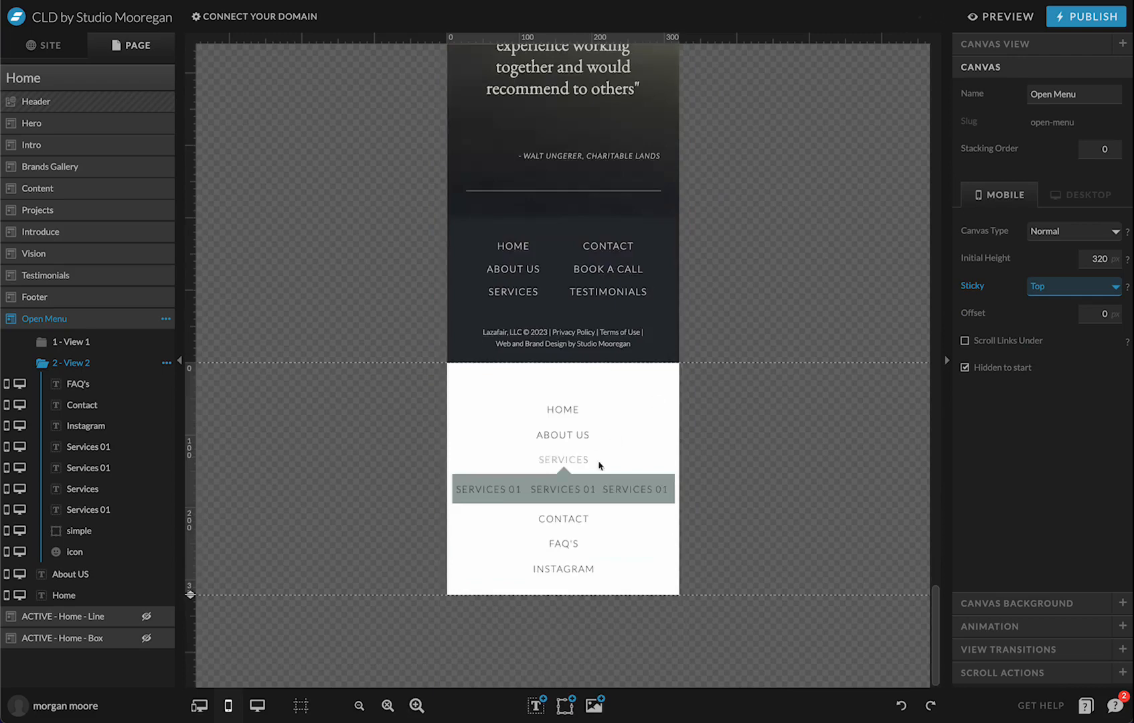
pyautogui.click(690, 440)
# Convert the Open Menu canvas into a site canvas
pyautogui.click(563, 479)
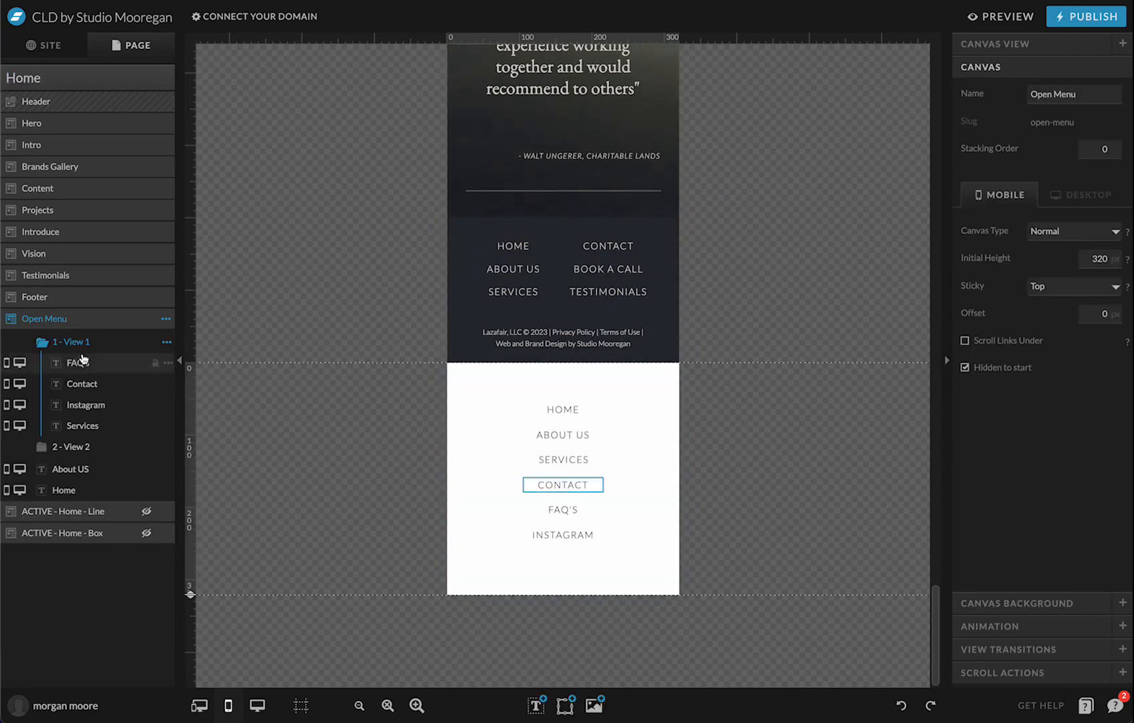
pyautogui.click(165, 319)
pyautogui.click(201, 550)
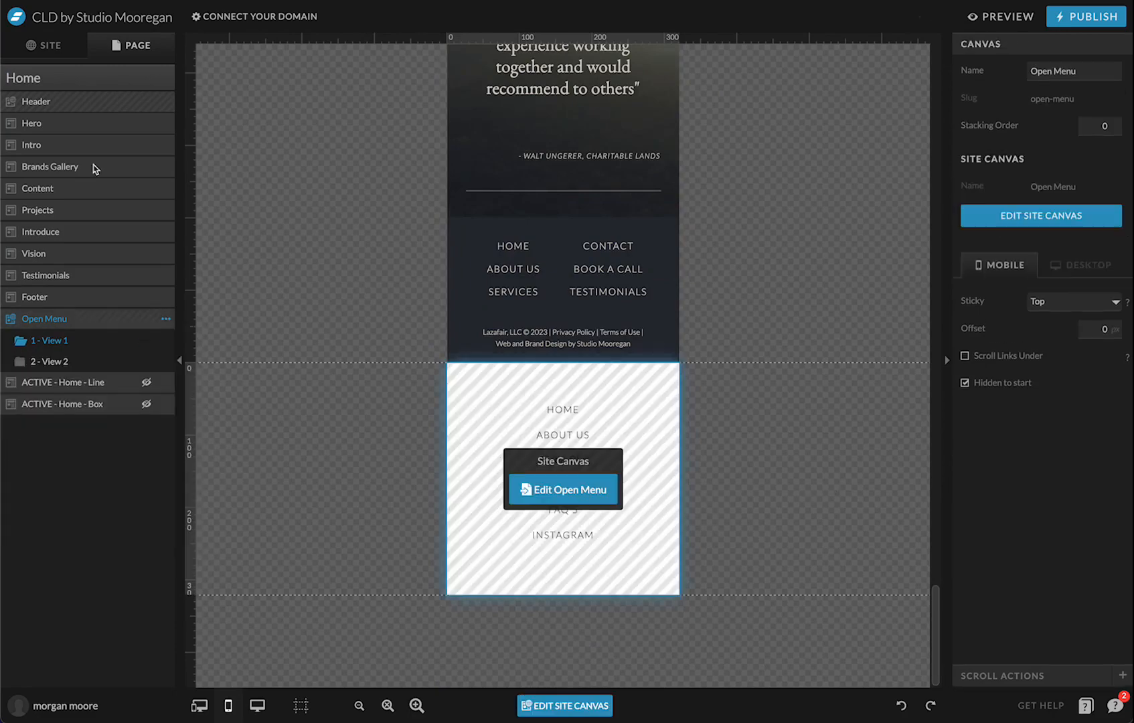
# Set the Header's hamburger icon to show the Open Menu site canvas
pyautogui.scroll(15, 402, 191)
pyautogui.click(587, 117)
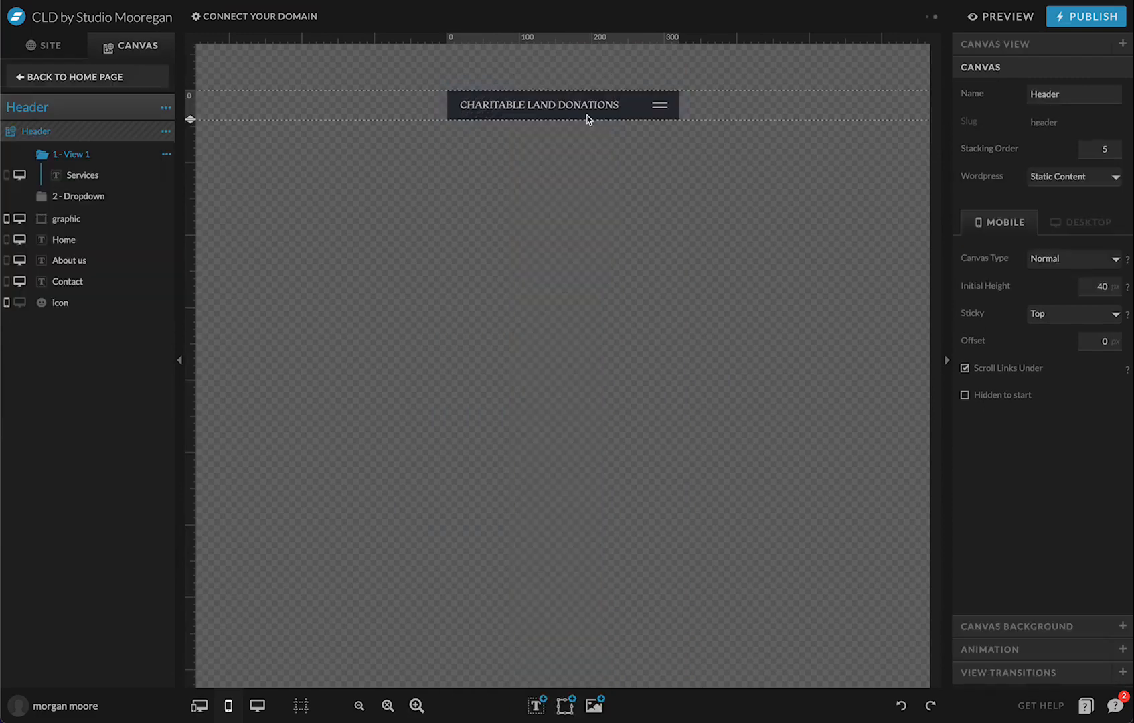
pyautogui.click(661, 106)
pyautogui.click(1061, 439)
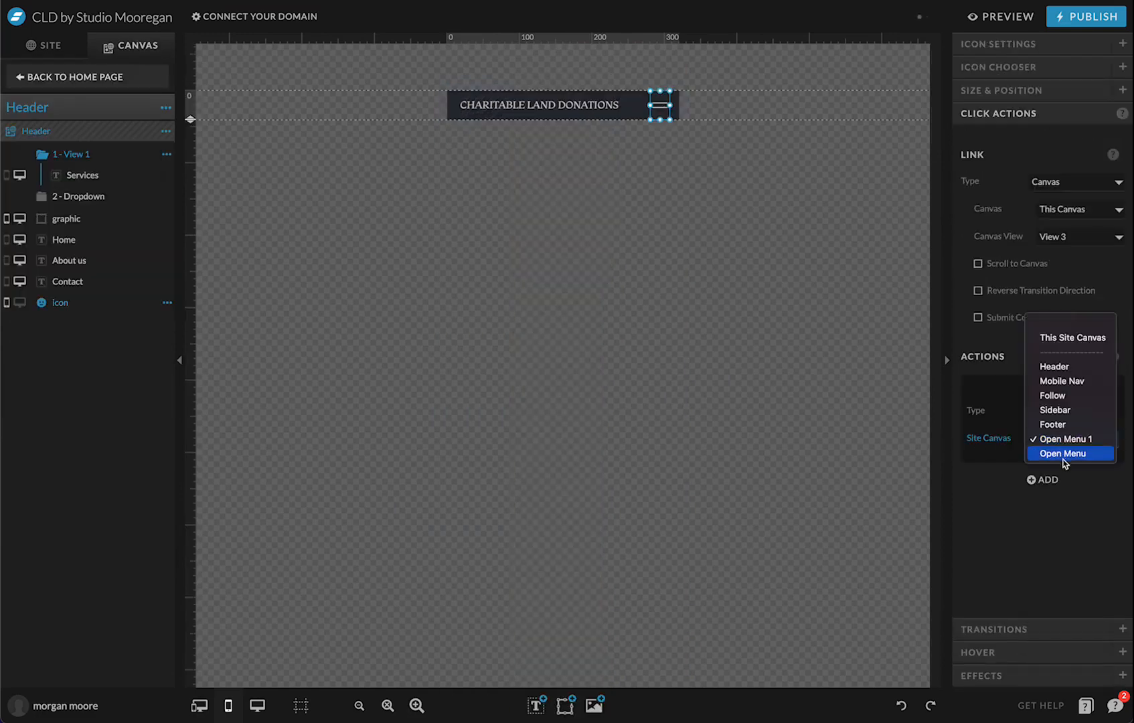
pyautogui.click(1071, 455)
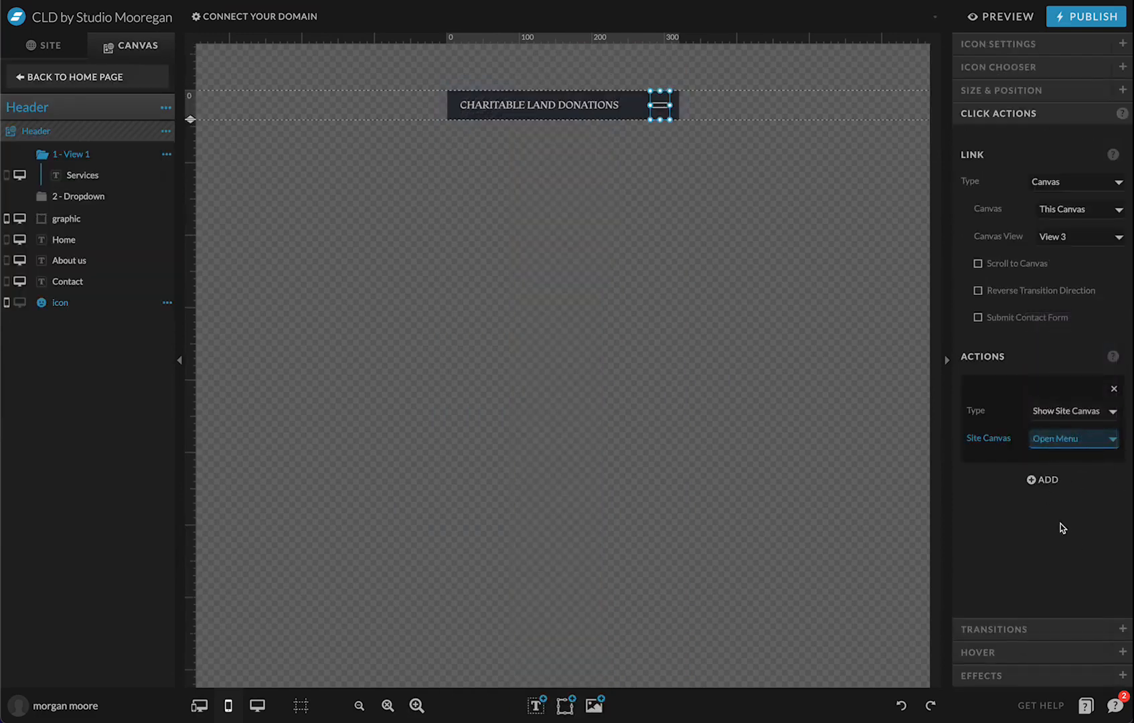
pyautogui.click(636, 117)
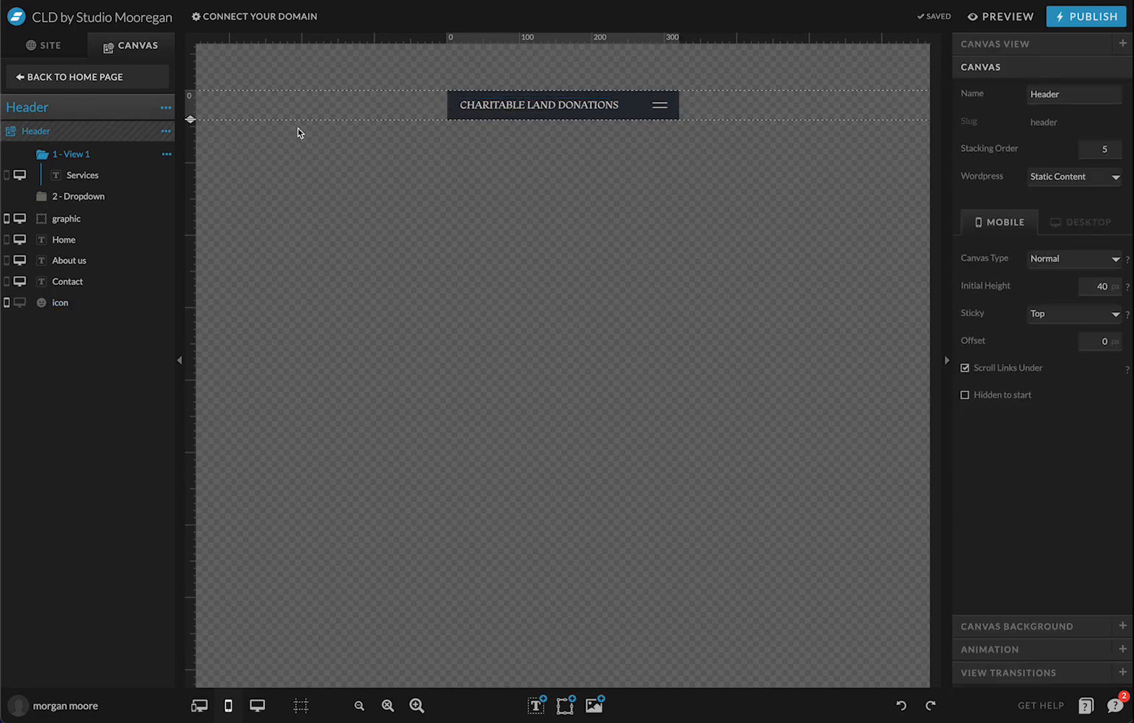
# Preview the site, open the mobile menu via the header icon, and expand SERVICES
pyautogui.click(1004, 19)
pyautogui.click(656, 141)
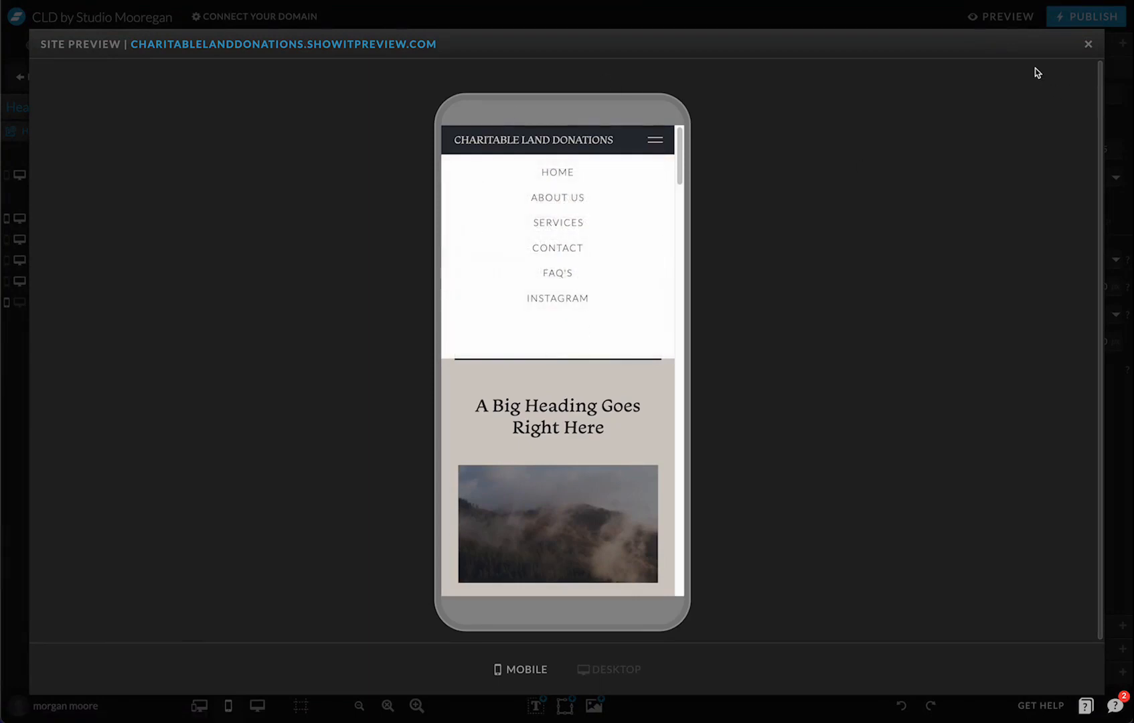
pyautogui.click(571, 224)
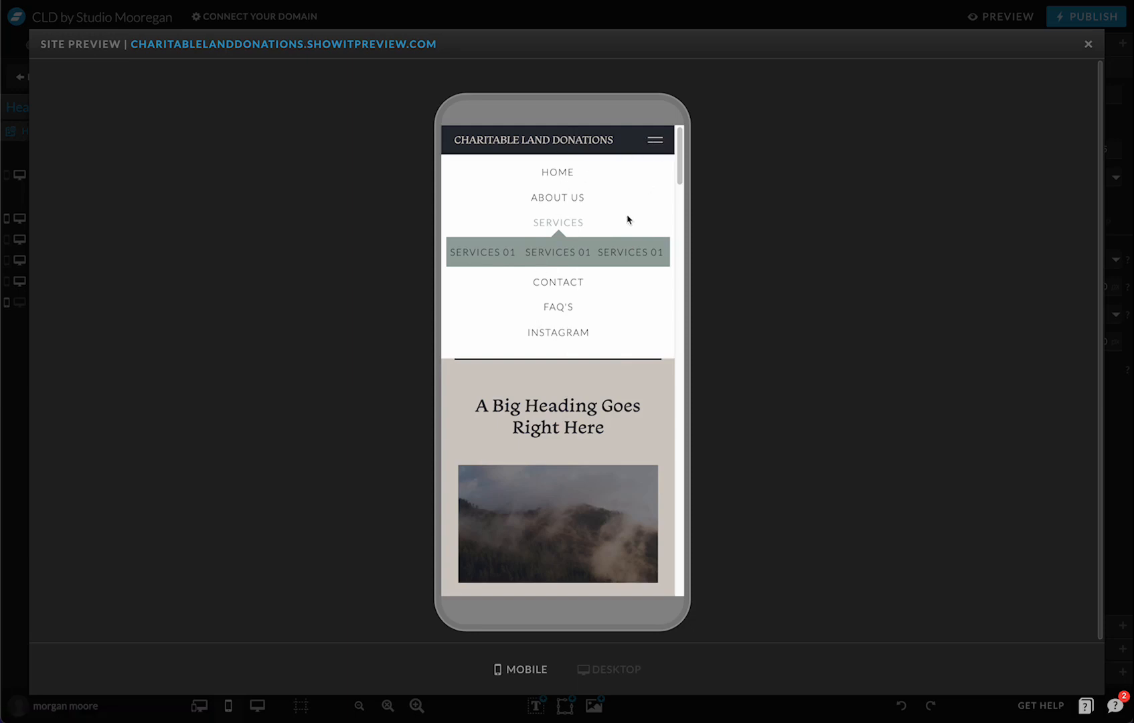
# Close the site preview to return to the editor
pyautogui.scroll(-10, 579, 383)
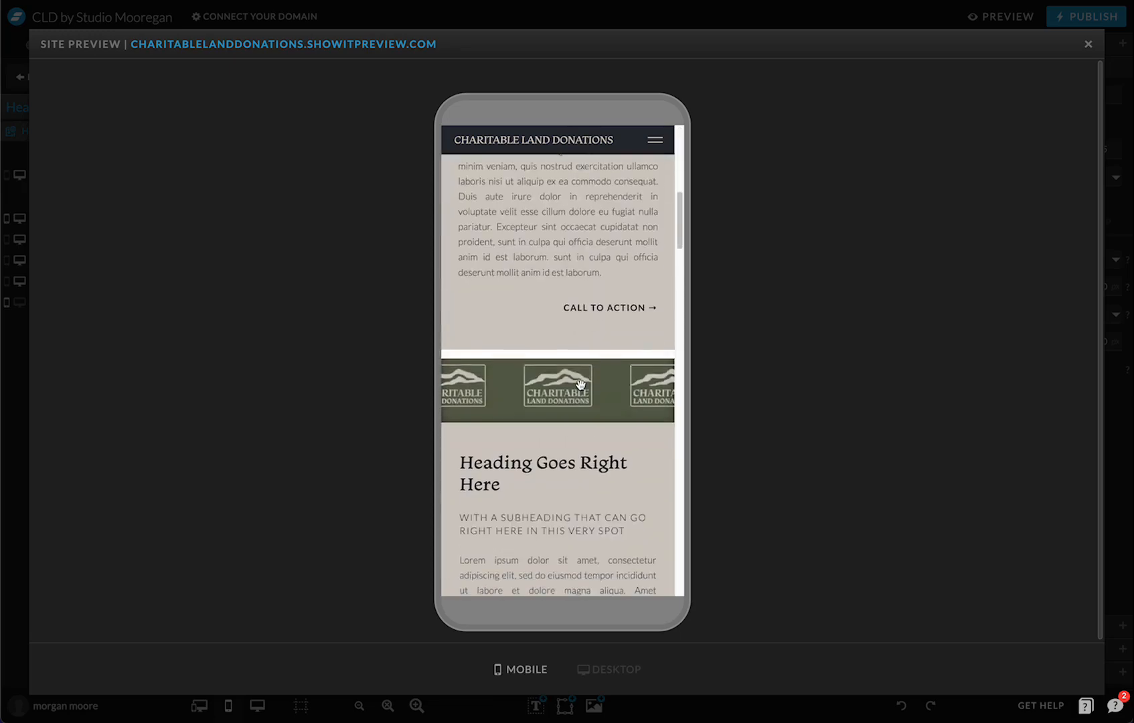
pyautogui.scroll(8, 581, 382)
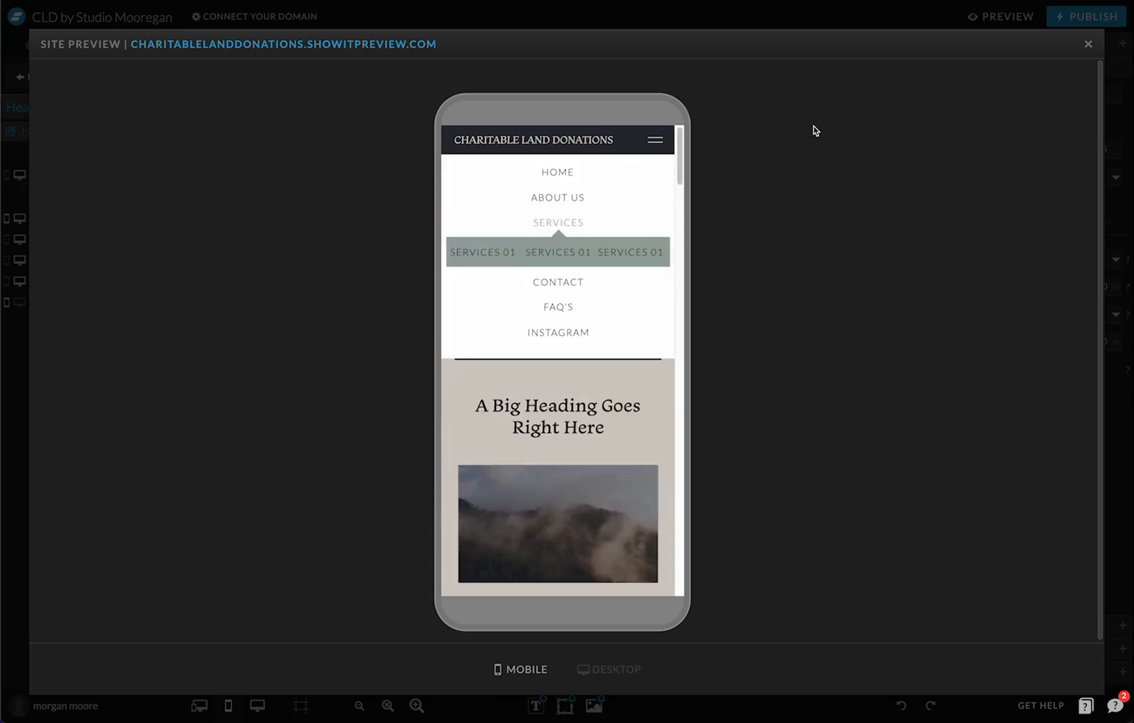
pyautogui.click(1089, 45)
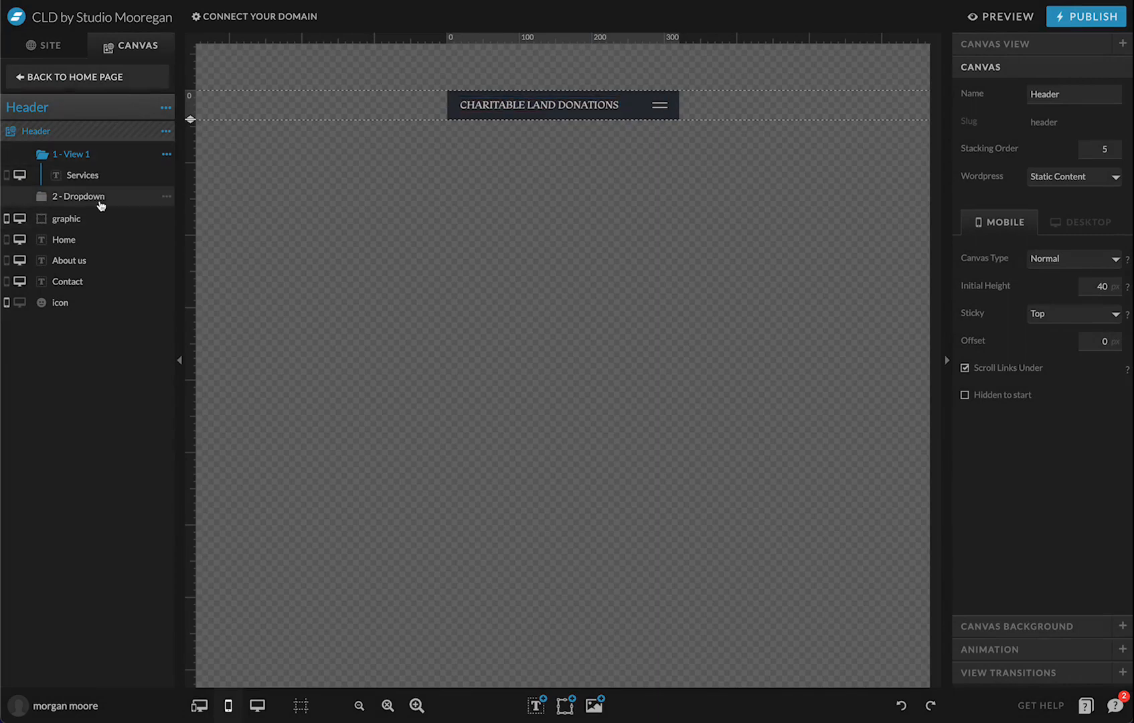
# Add a third view to the Header canvas and name it 'Mobile'
pyautogui.click(666, 107)
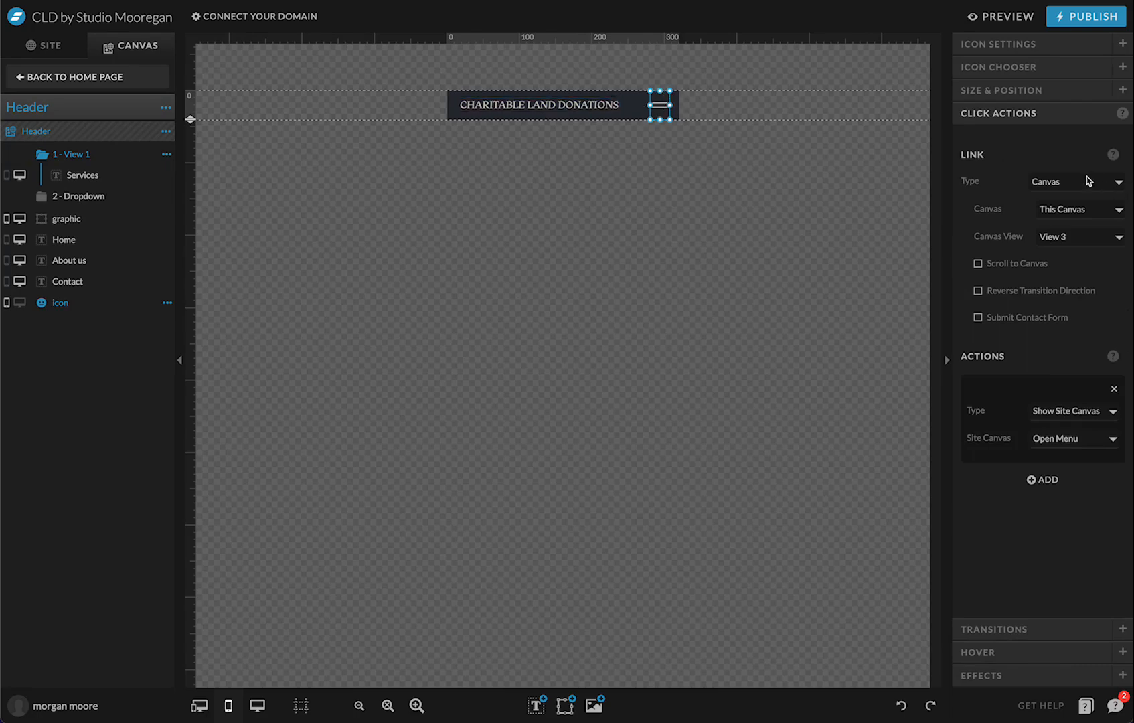
pyautogui.click(166, 131)
pyautogui.click(177, 170)
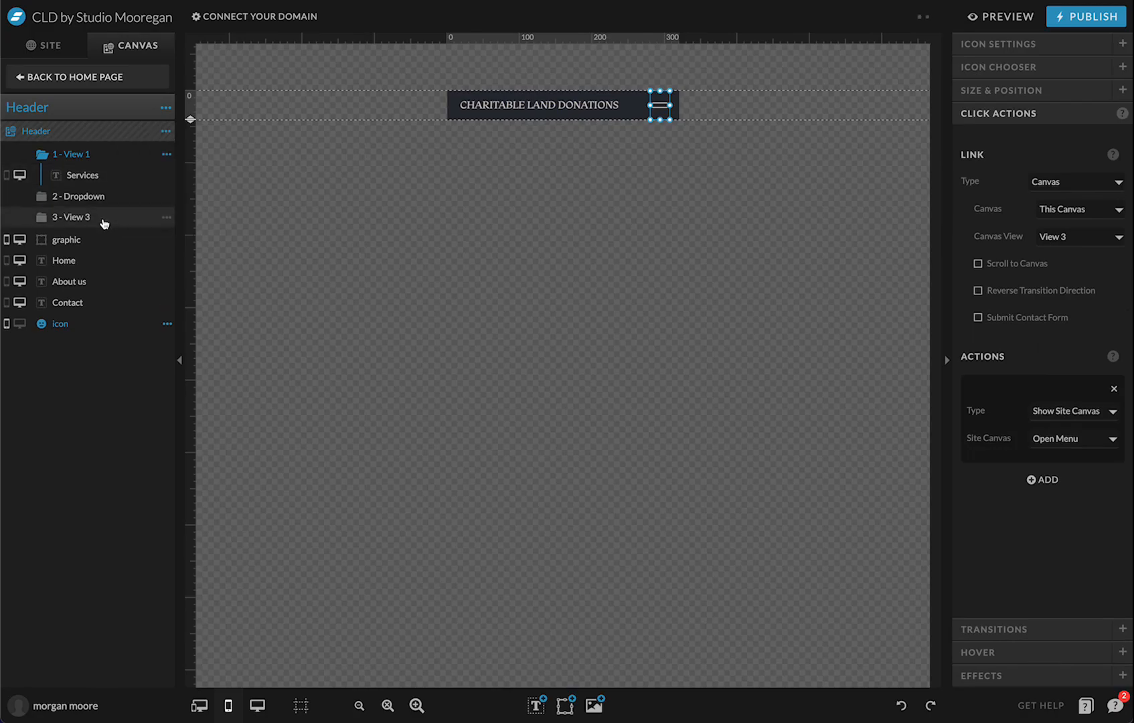
pyautogui.doubleClick(104, 196)
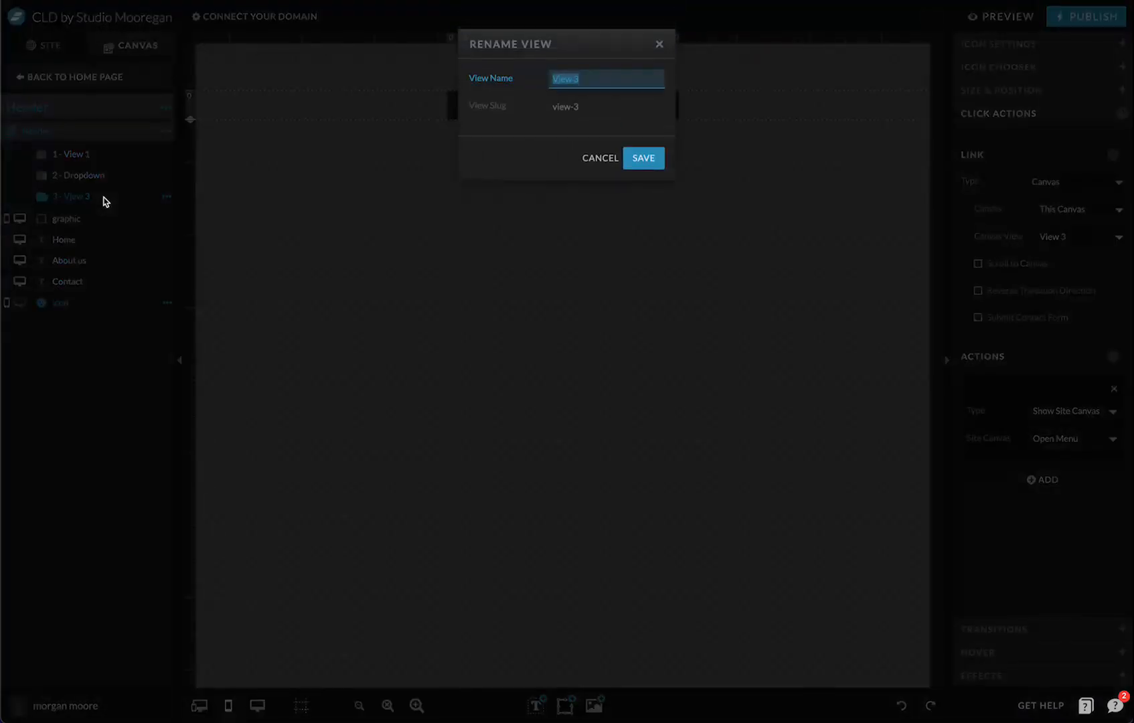
pyautogui.write('MOb')
pyautogui.press('Return')
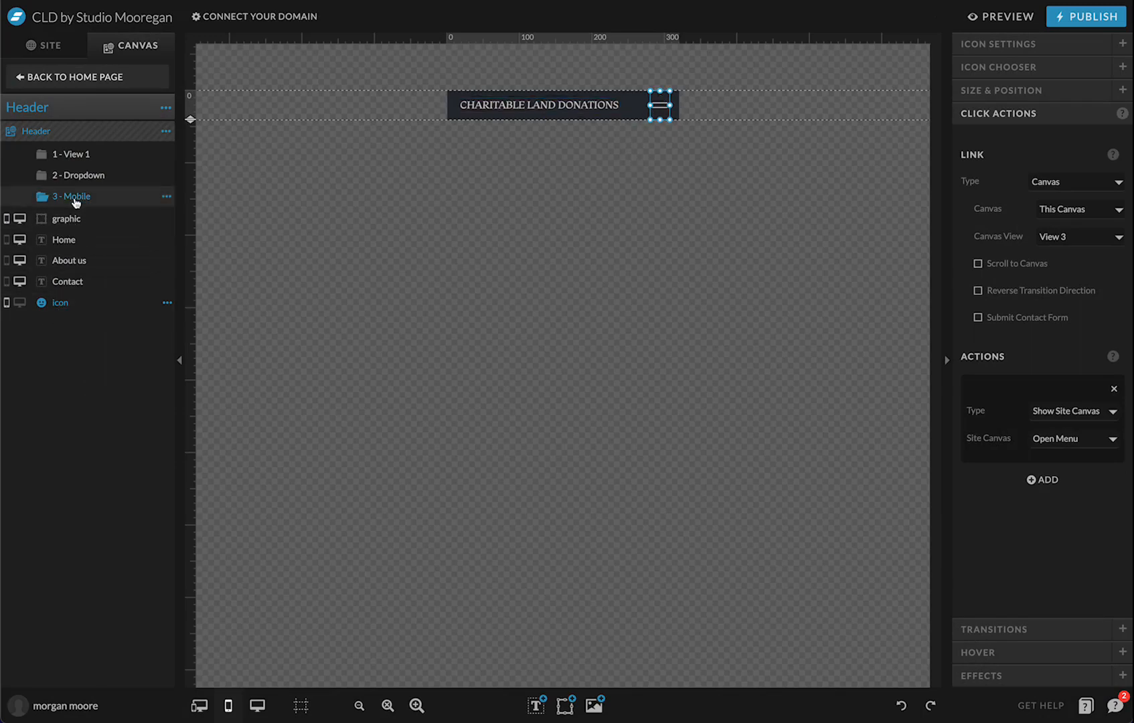
# Place the menu icon in the Mobile view and change it to a thin X
pyautogui.click(322, 209)
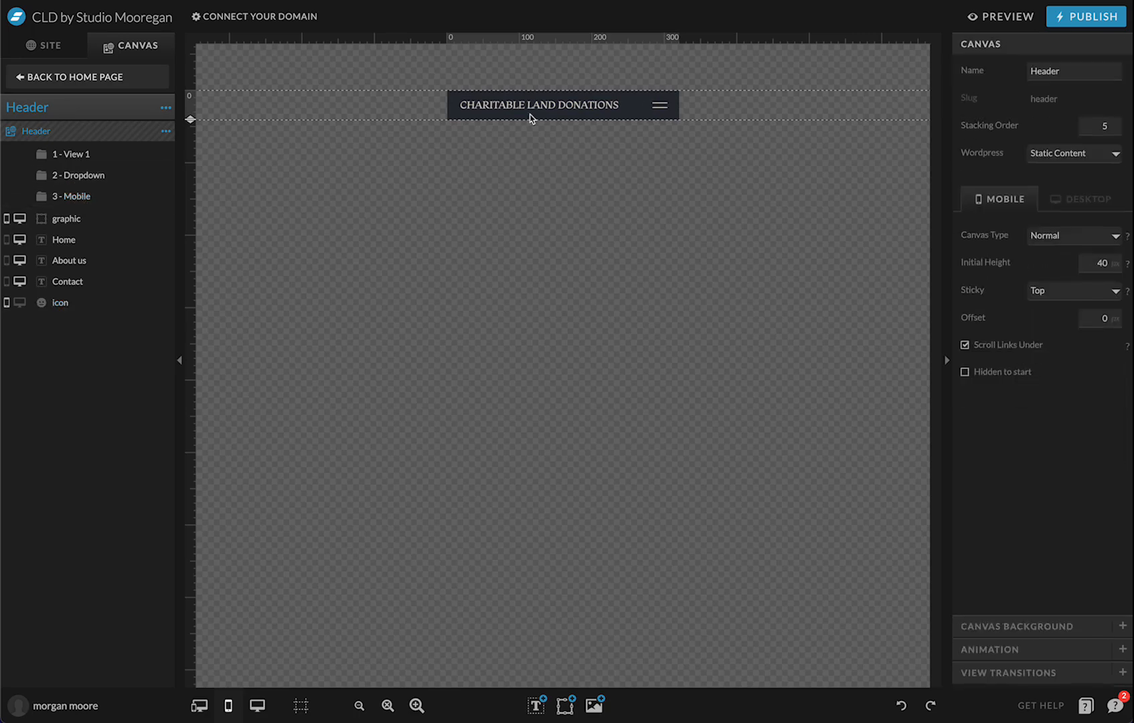
pyautogui.click(658, 102)
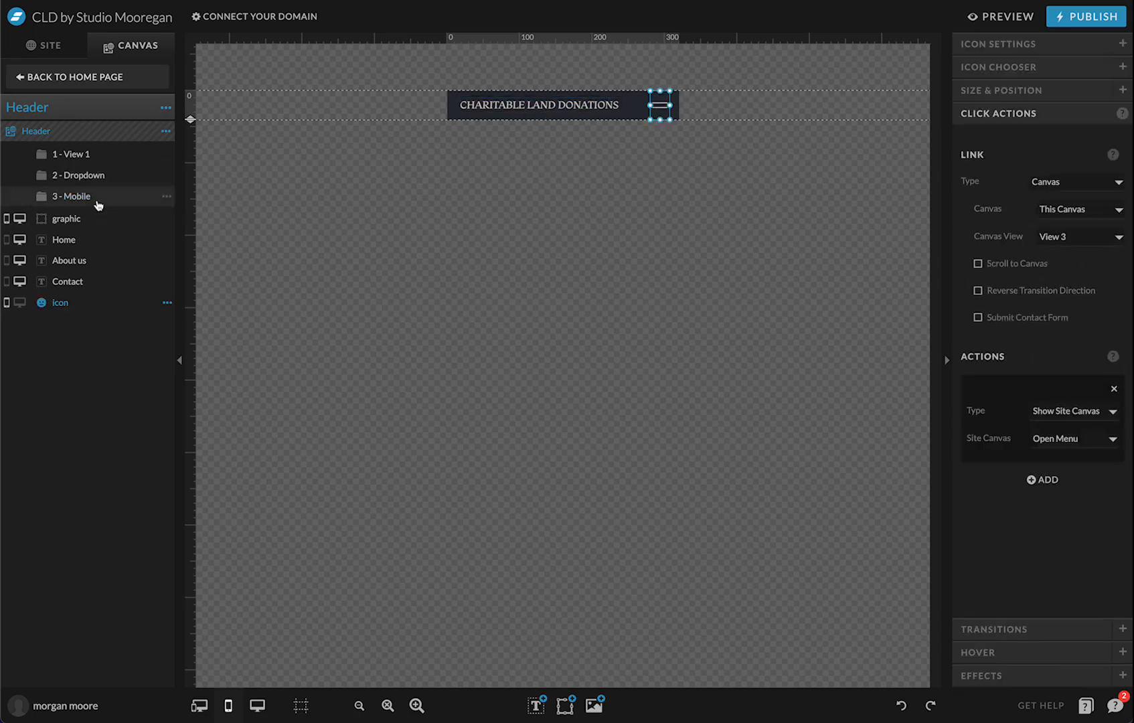
pyautogui.moveTo(98, 204); pyautogui.dragTo(98, 205)
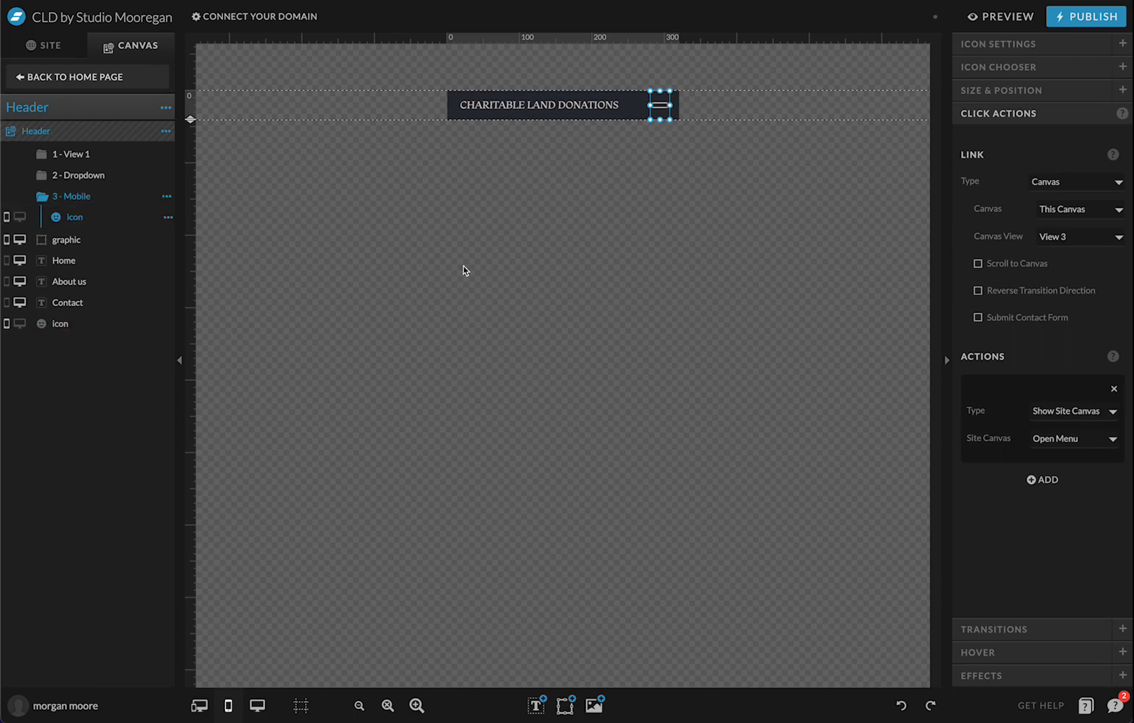
pyautogui.click(1031, 70)
pyautogui.scroll(-15, 1007, 468)
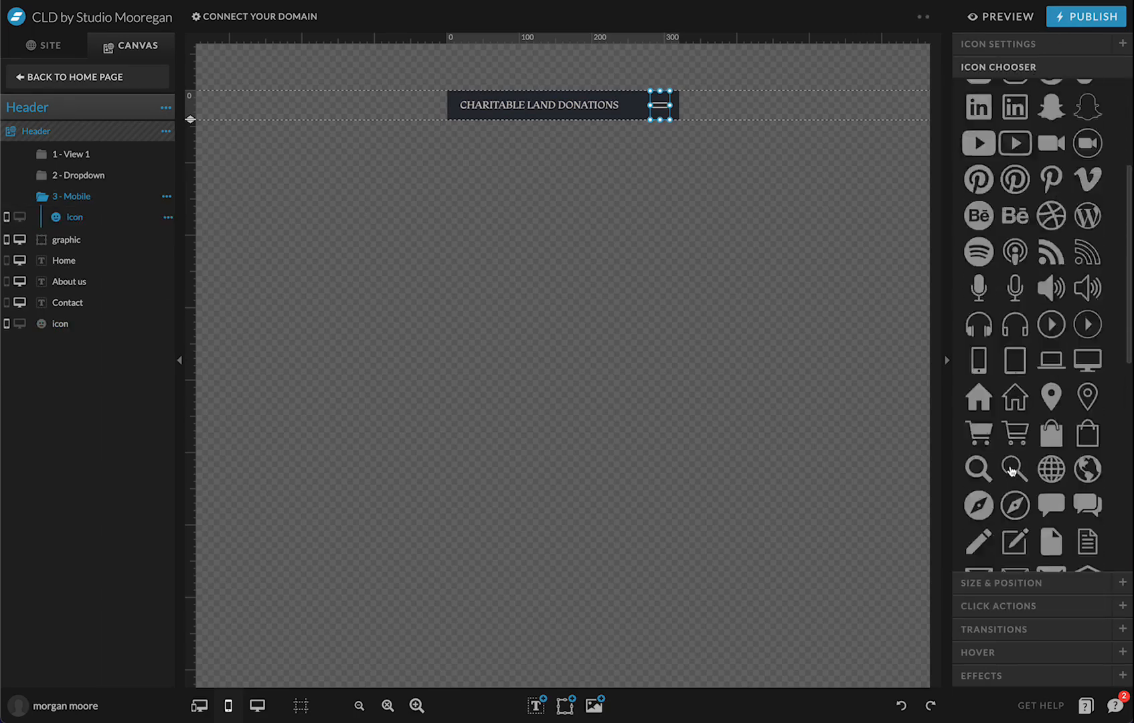
pyautogui.click(1050, 364)
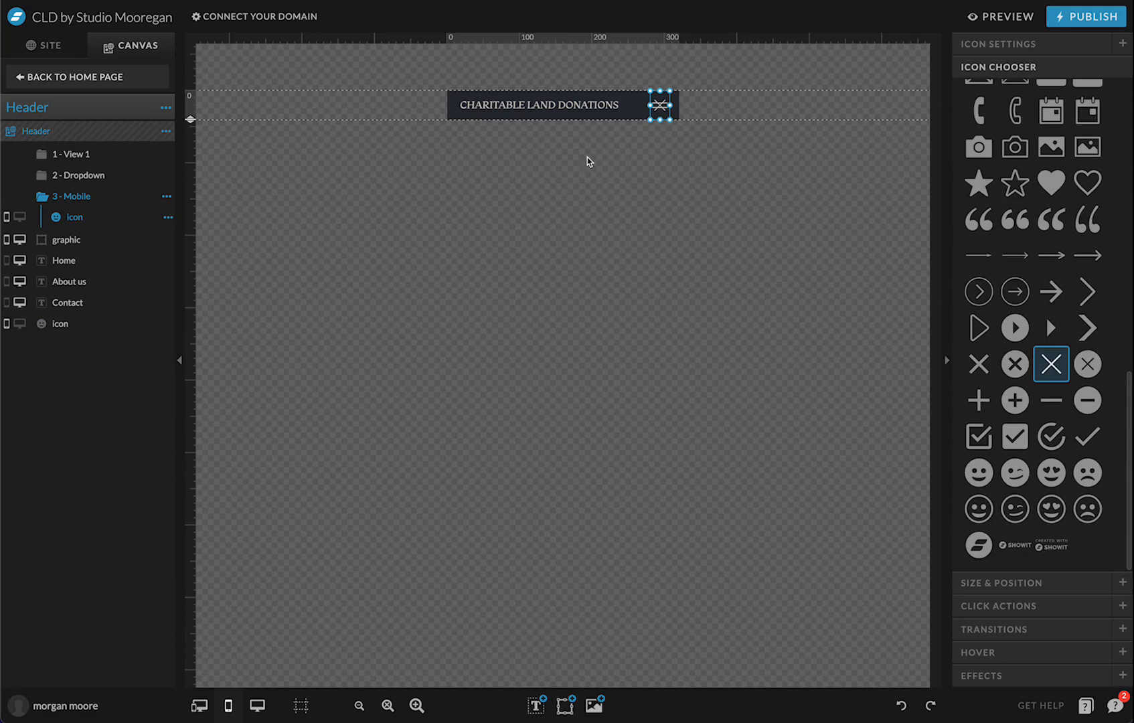
# Move the hamburger icon into View 1, undoing an accidental move back to Mobile
pyautogui.moveTo(67, 327); pyautogui.dragTo(142, 156)
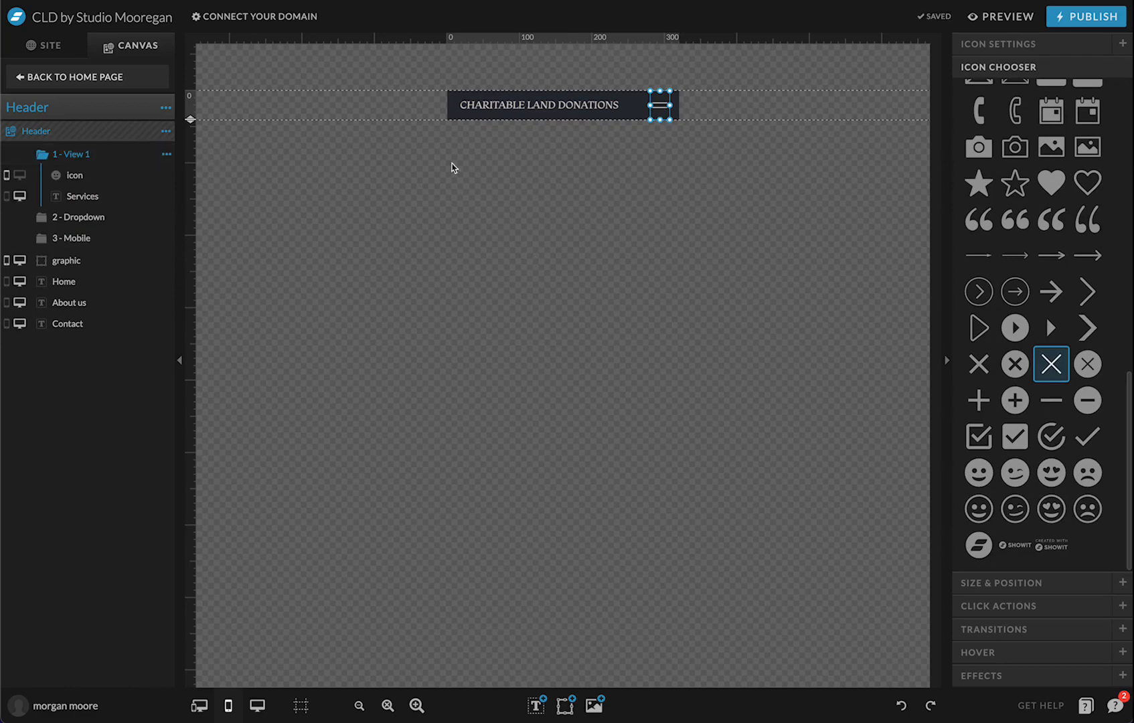
pyautogui.click(428, 109)
pyautogui.click(82, 178)
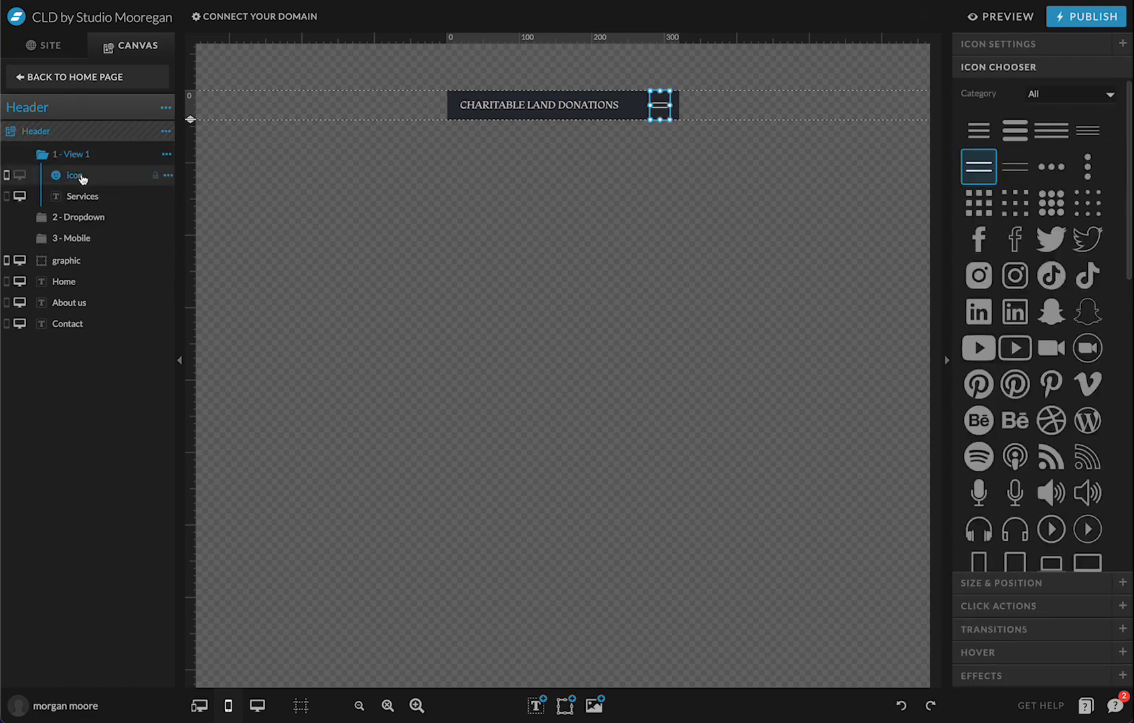
pyautogui.moveTo(82, 178); pyautogui.dragTo(85, 245)
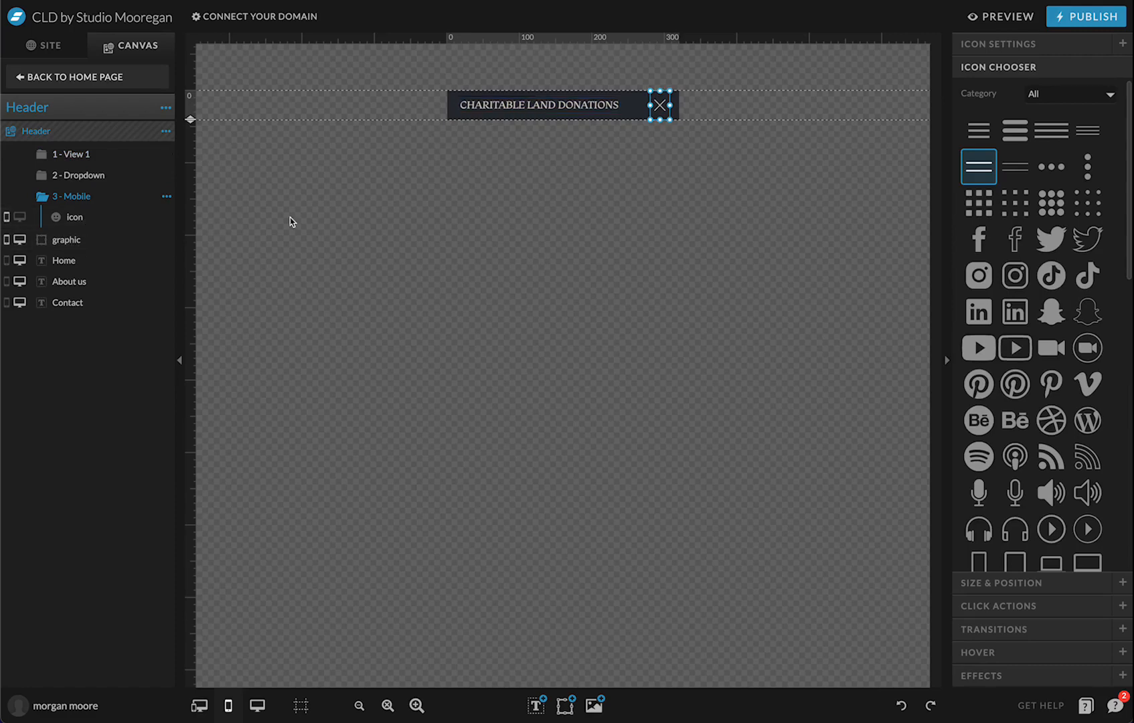
pyautogui.hotkey('ctrl', 'z')
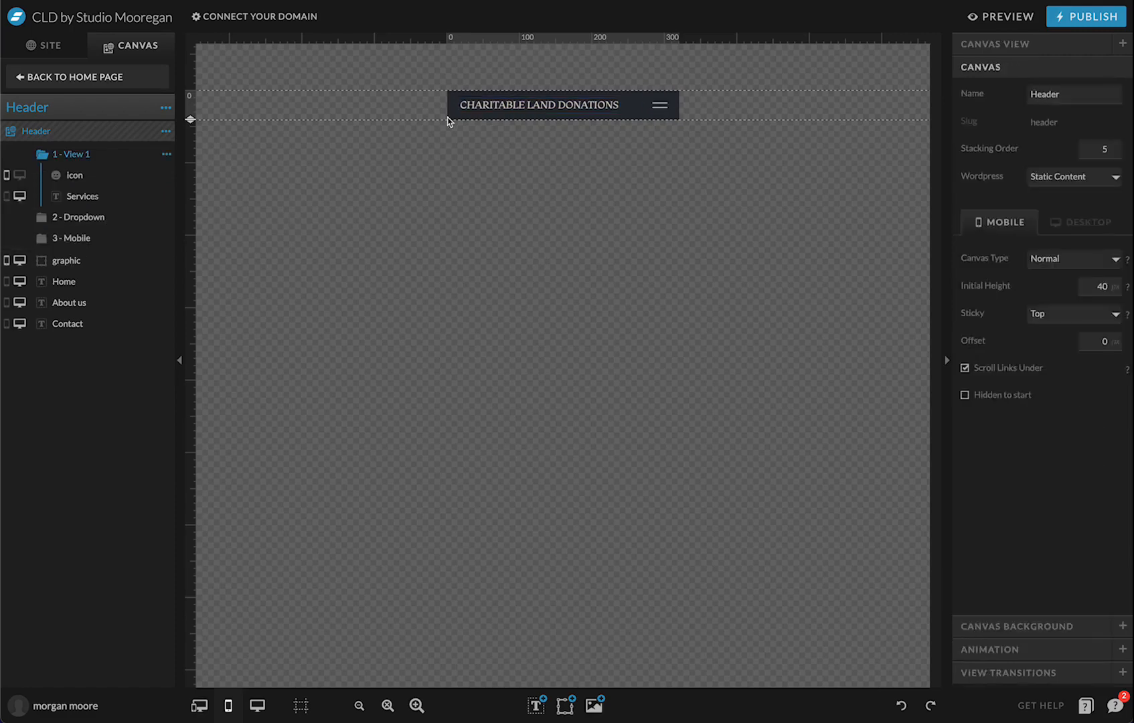
# Set the Mobile view's X icon to Hide Site Canvas and switch to View 1
pyautogui.click(660, 109)
pyautogui.click(1038, 614)
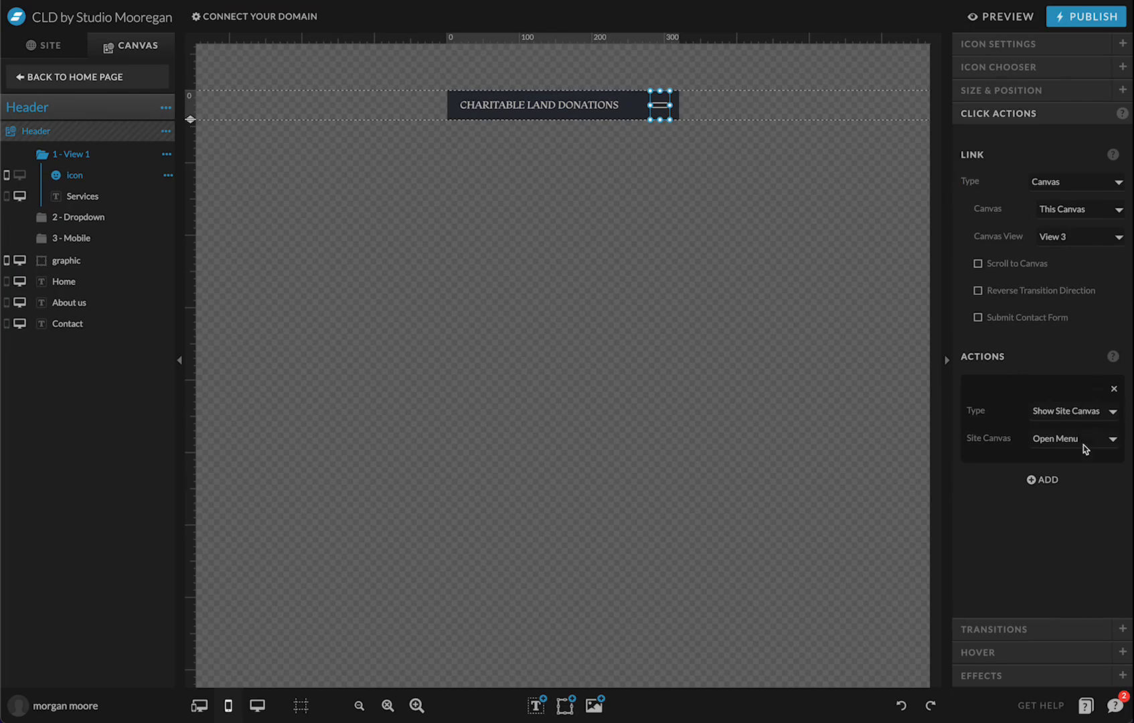
pyautogui.click(104, 239)
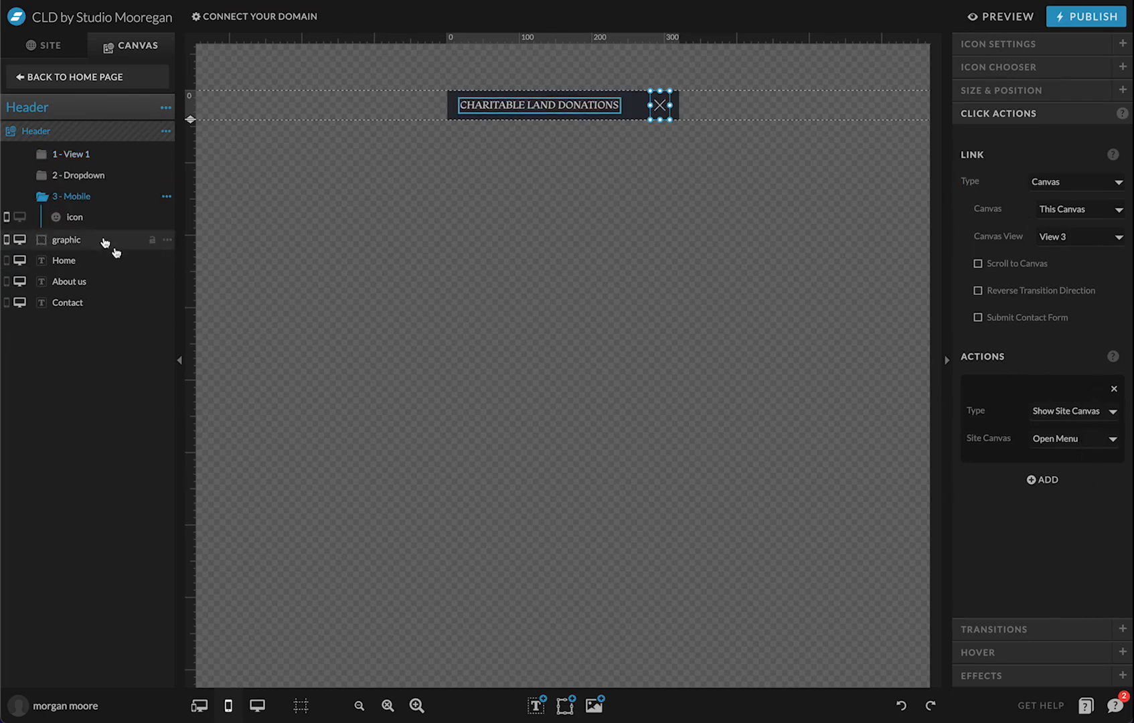
pyautogui.click(751, 119)
pyautogui.click(661, 106)
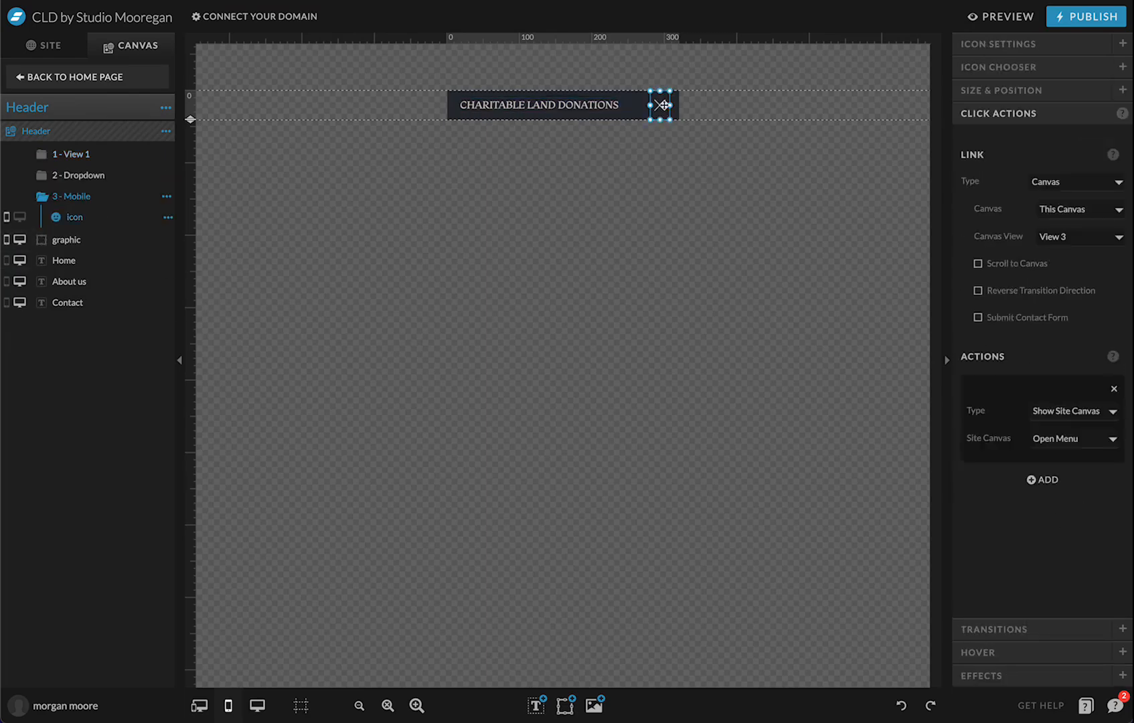
pyautogui.click(1079, 418)
pyautogui.click(1069, 424)
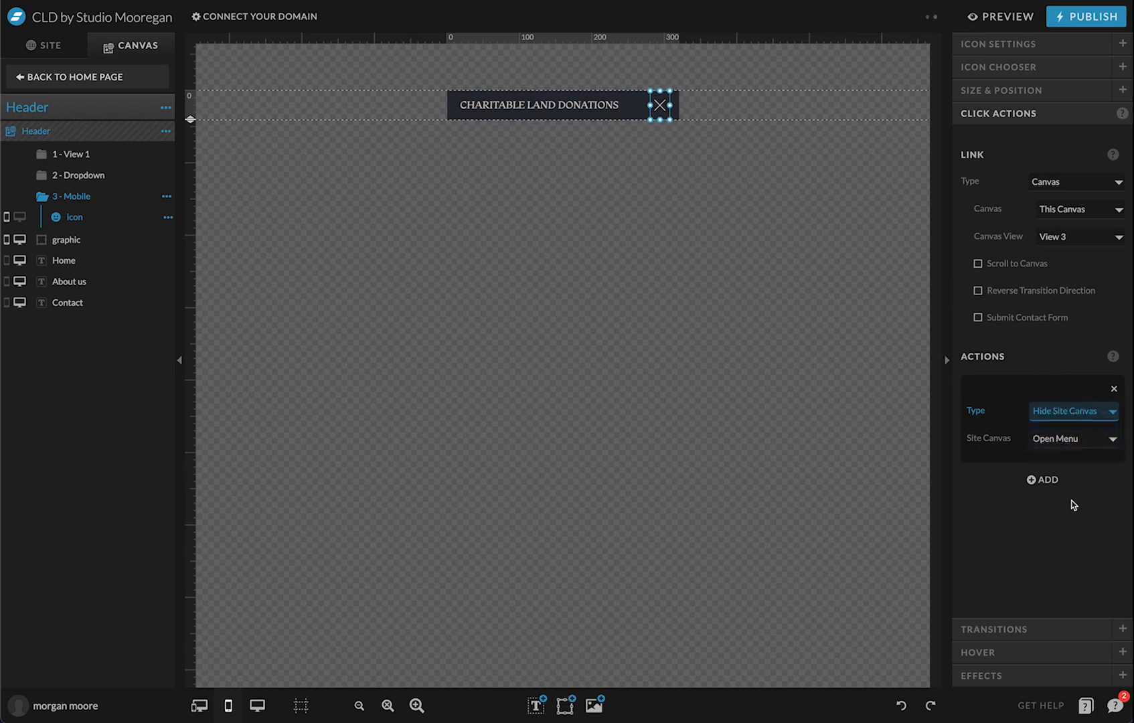
pyautogui.click(1081, 238)
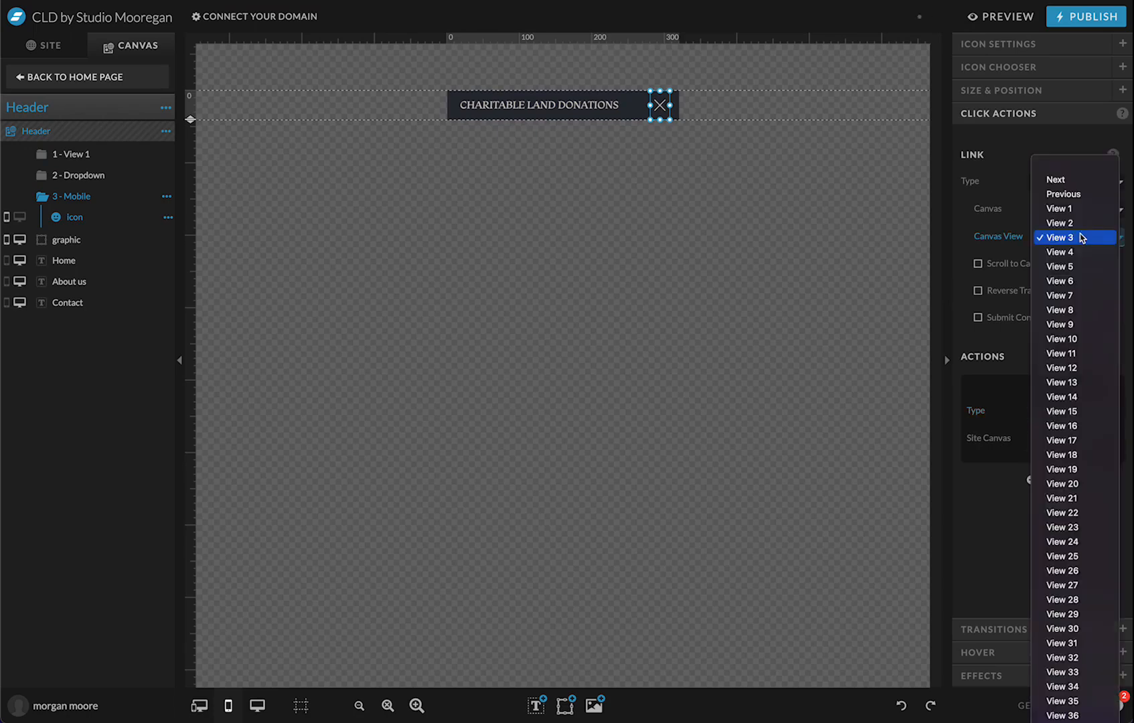
pyautogui.click(1088, 211)
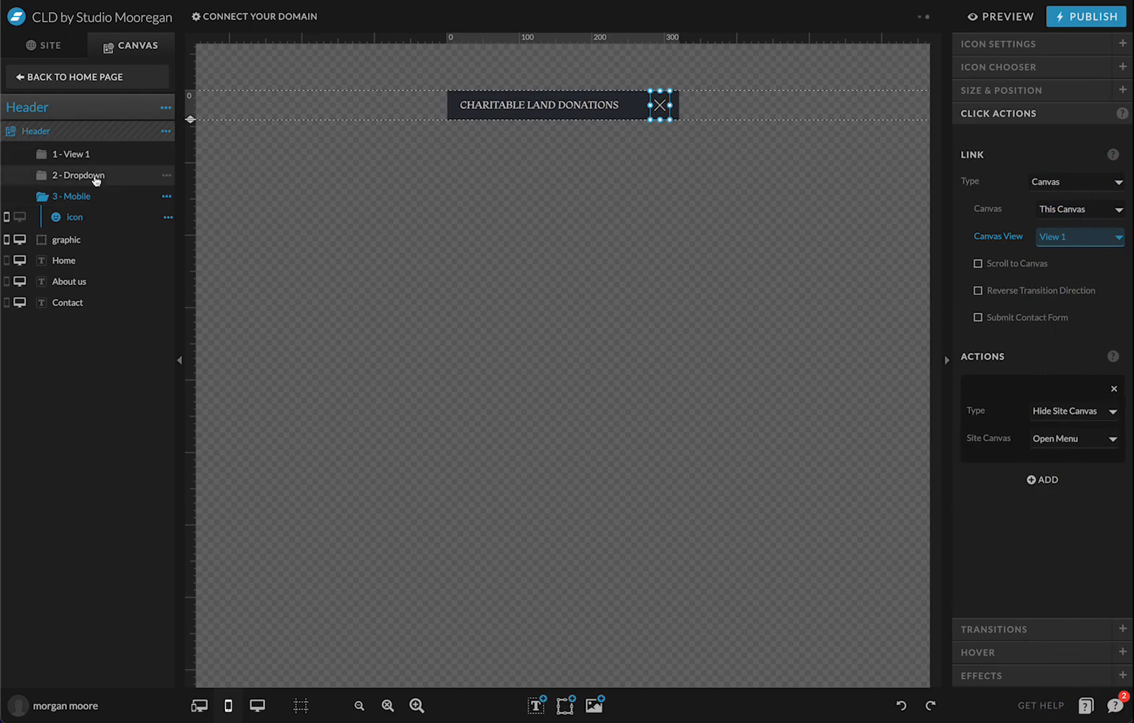
# Check the header's desktop layout, return to mobile, and go back to the Home page
pyautogui.click(258, 708)
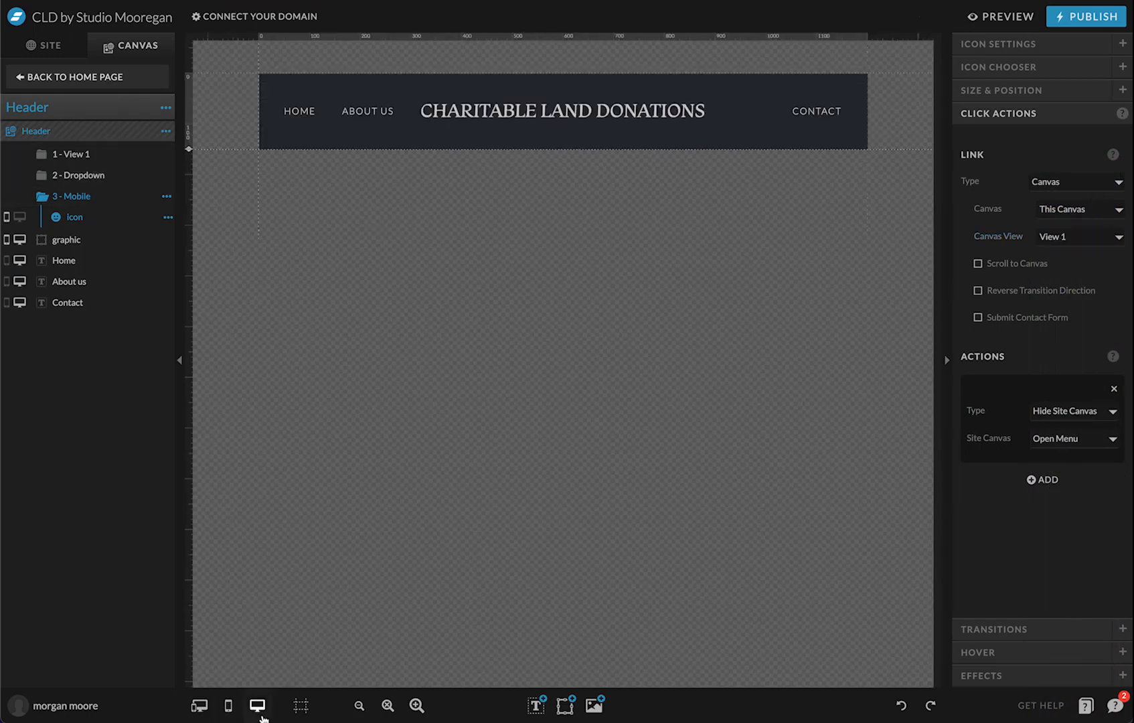
pyautogui.click(228, 705)
pyautogui.click(453, 409)
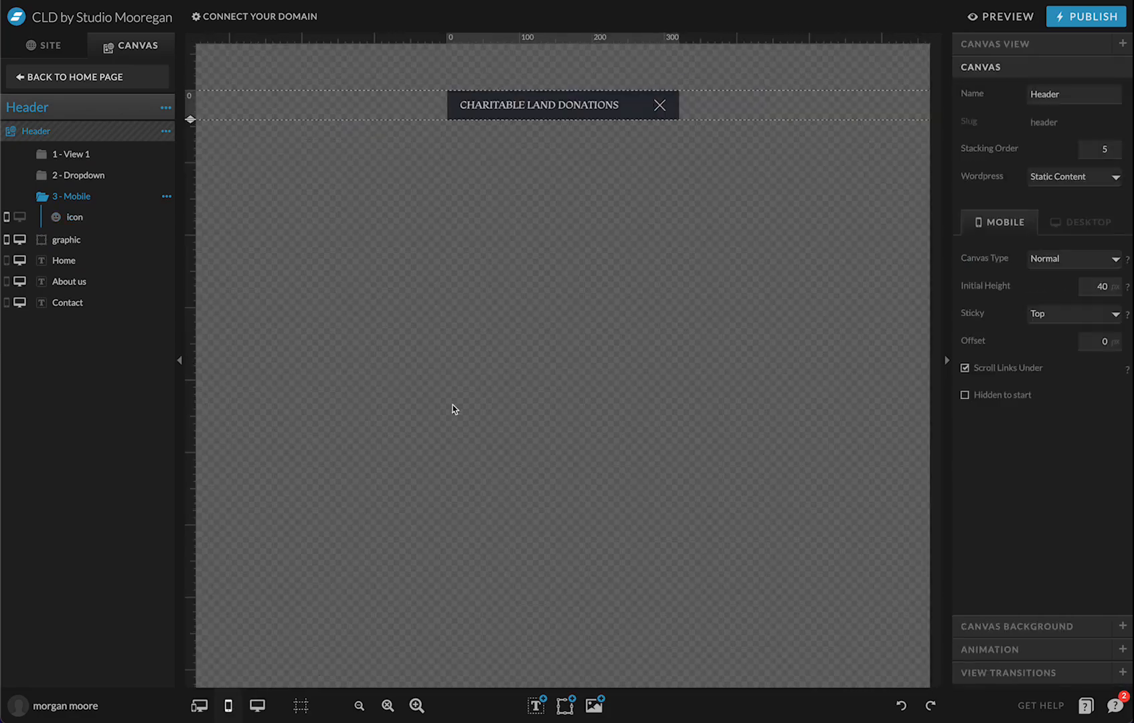
pyautogui.click(38, 79)
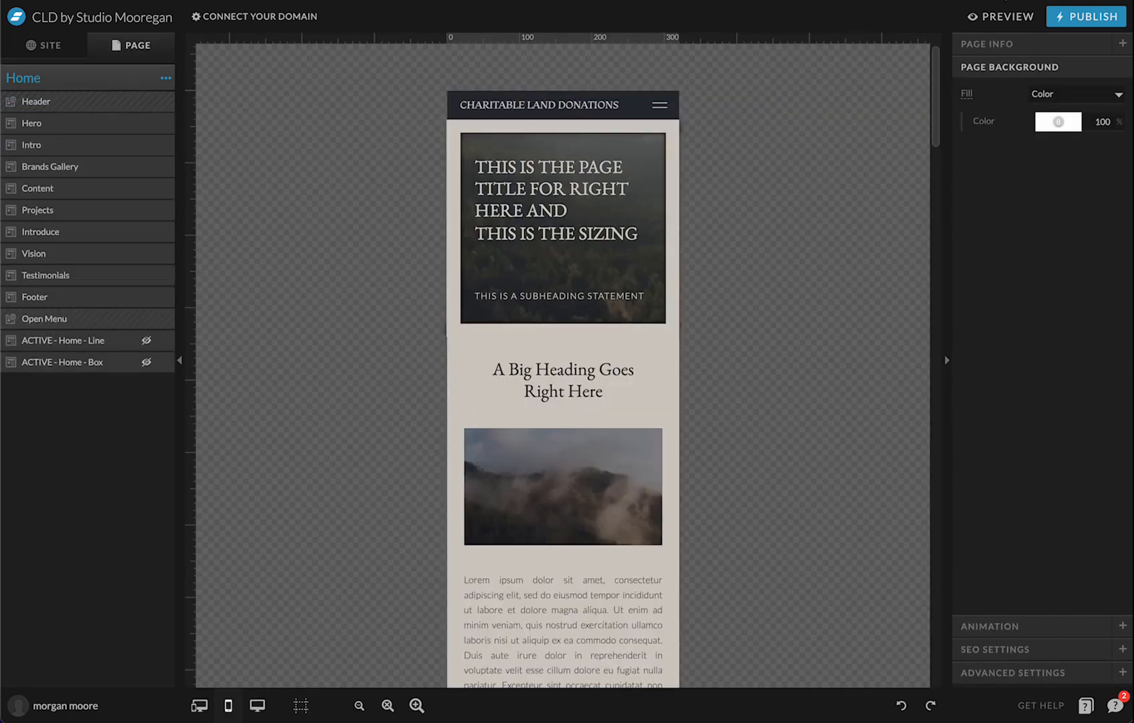
# Preview the site, open the mobile menu, expand SERVICES, then close the preview
pyautogui.click(1010, 14)
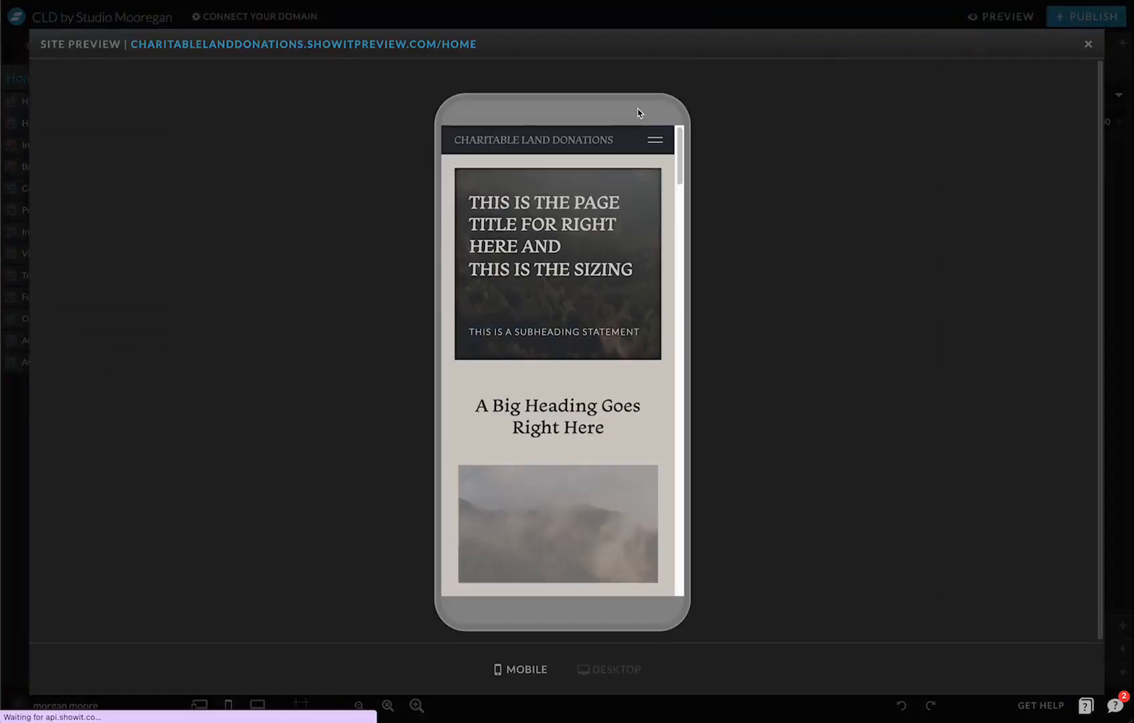
pyautogui.click(657, 145)
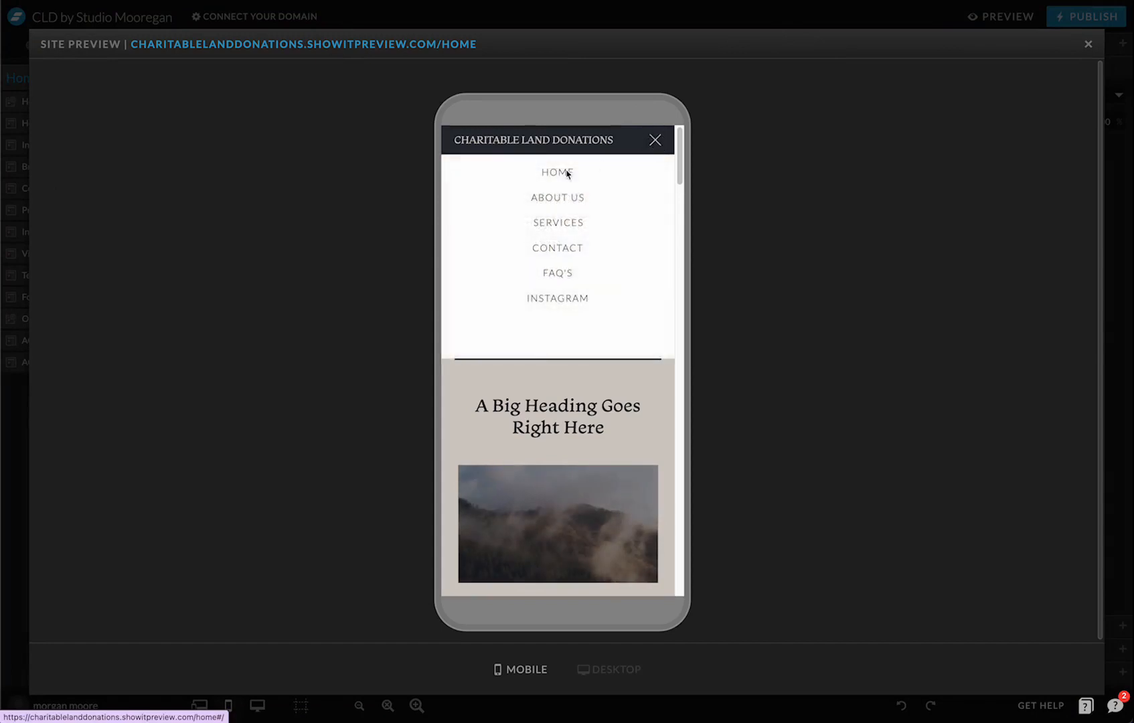
pyautogui.click(566, 222)
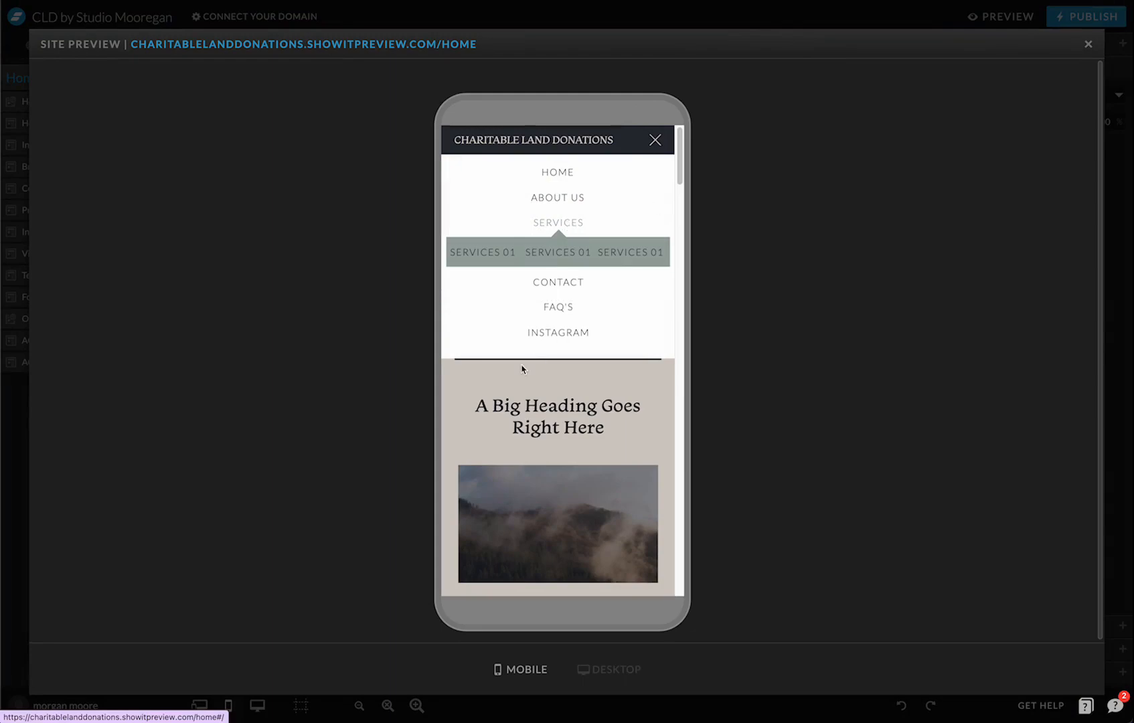
pyautogui.click(1088, 44)
pyautogui.scroll(-20, 481, 387)
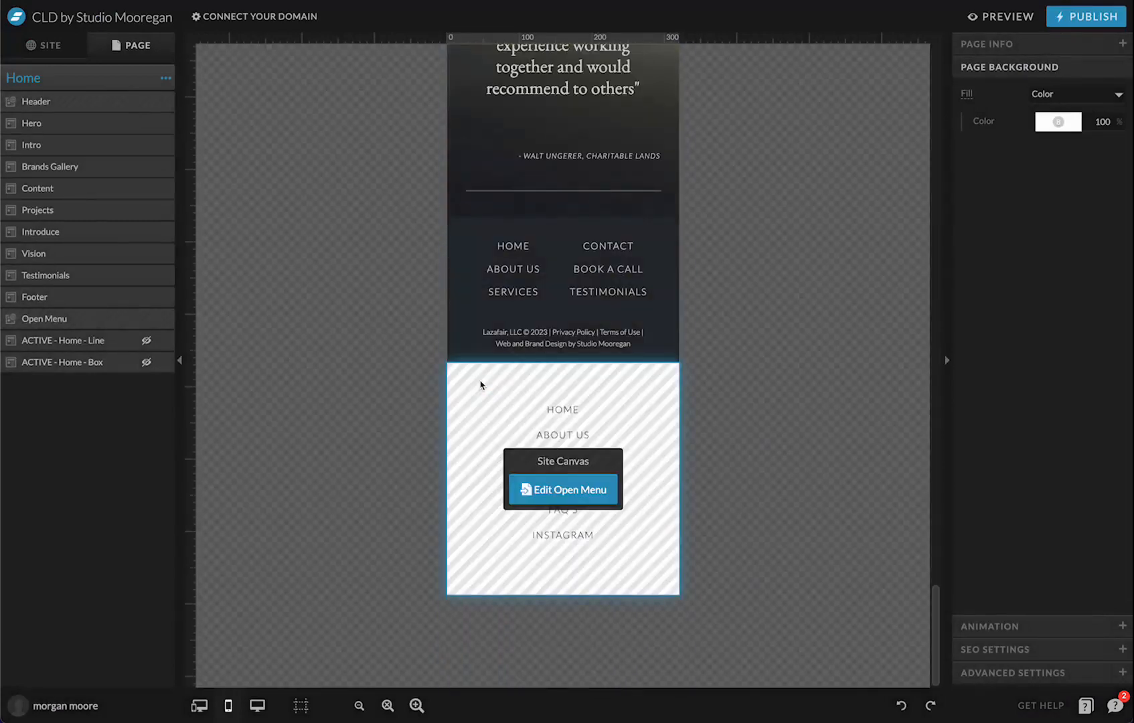
# Give the Open Menu canvas a beige background using colour swatch 7
pyautogui.click(563, 489)
pyautogui.click(1051, 635)
pyautogui.click(1056, 175)
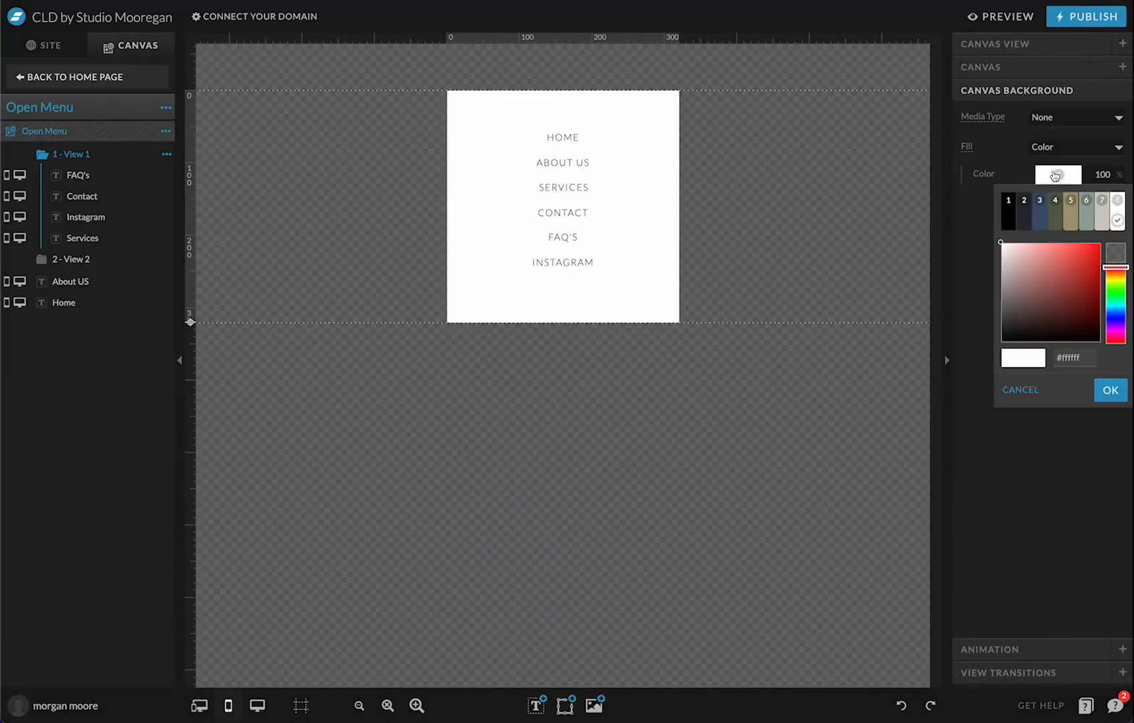
pyautogui.click(1085, 198)
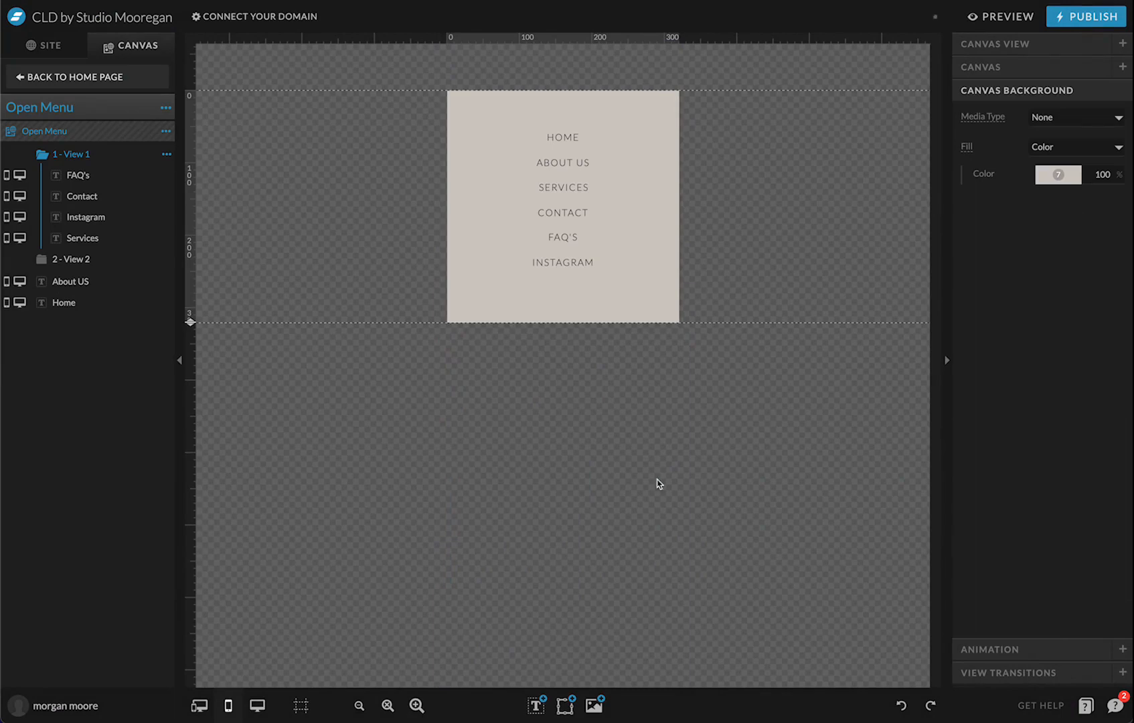
# Add a simple rectangle with transparent fill and a 4 px colour-2 border
pyautogui.click(565, 705)
pyautogui.click(580, 590)
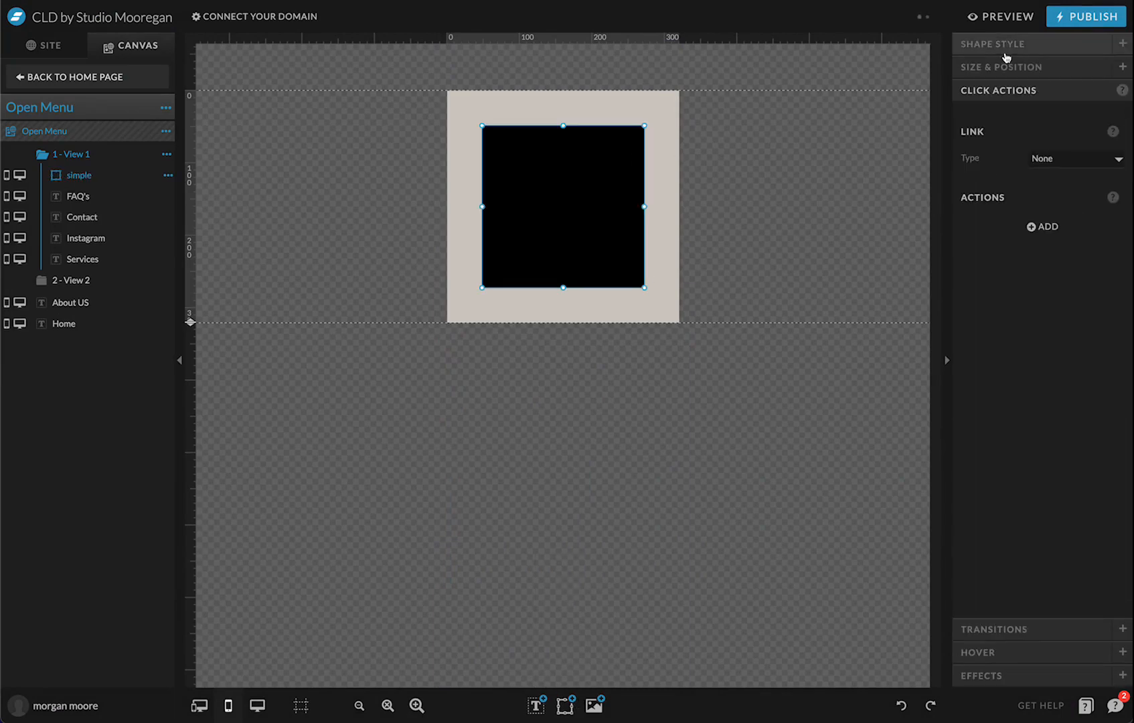
pyautogui.click(1006, 47)
pyautogui.click(1056, 139)
pyautogui.click(1116, 216)
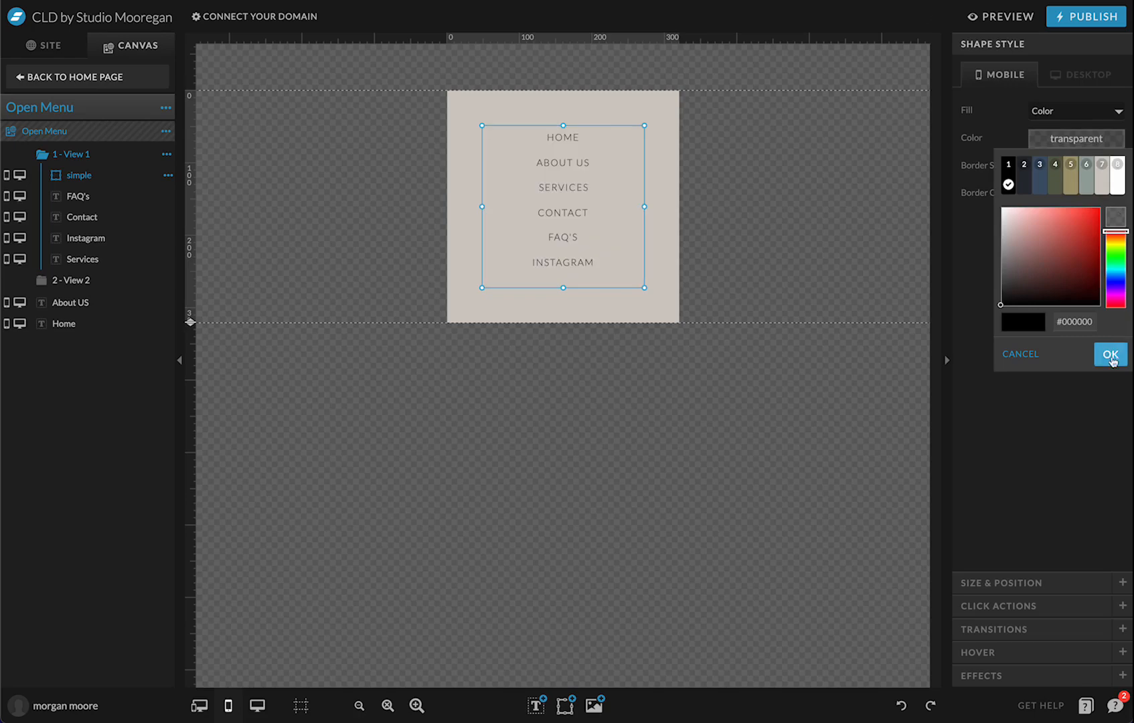
pyautogui.click(1111, 354)
pyautogui.click(1064, 192)
pyautogui.click(1031, 237)
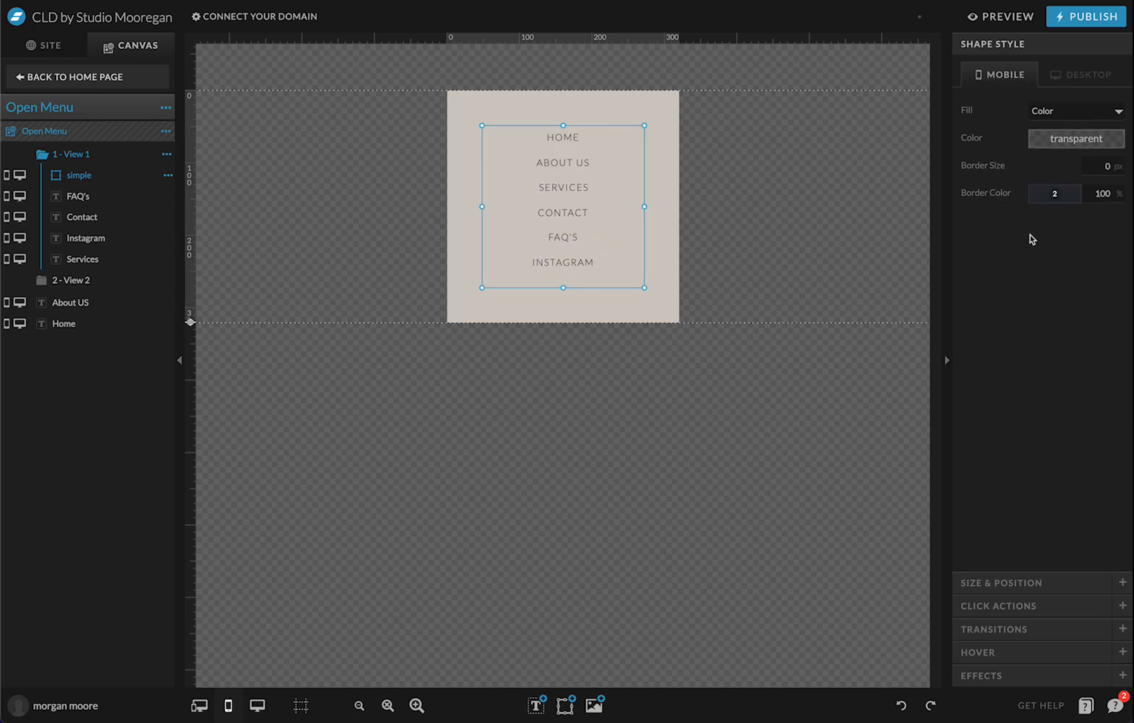
pyautogui.click(1115, 164)
pyautogui.click(1115, 164)
pyautogui.click(1115, 164)
pyautogui.click(1115, 164)
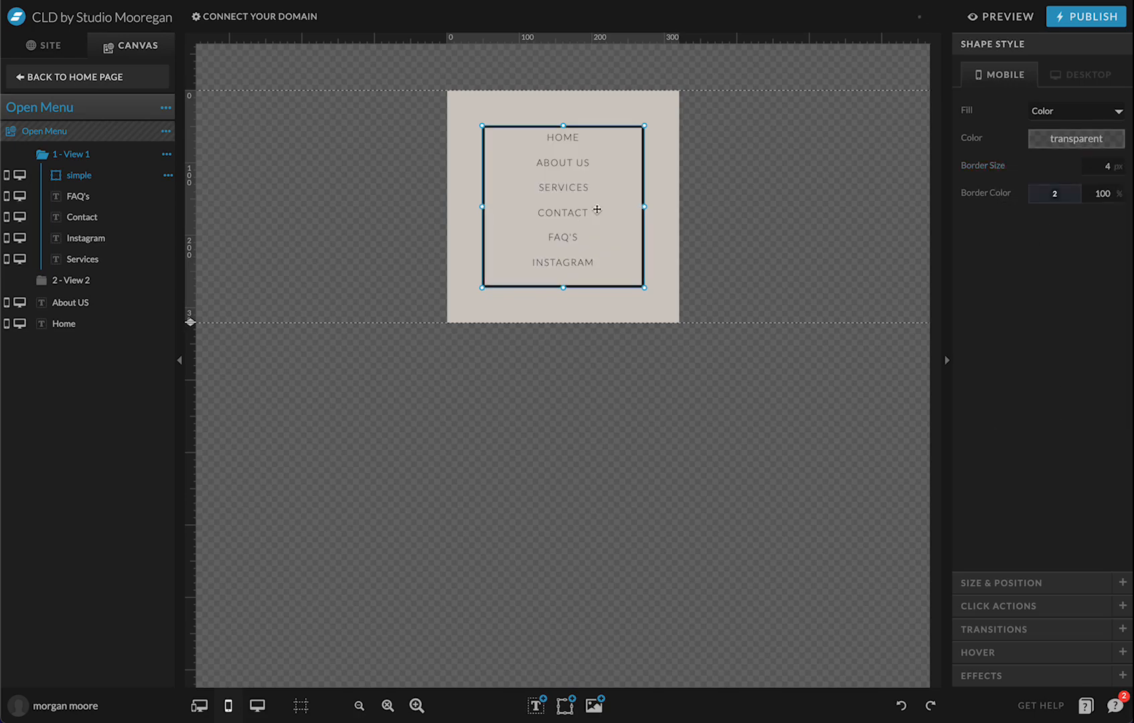
# Stretch the bordered box across the canvas and shorten the canvas height to match
pyautogui.moveTo(611, 204); pyautogui.dragTo(577, 239)
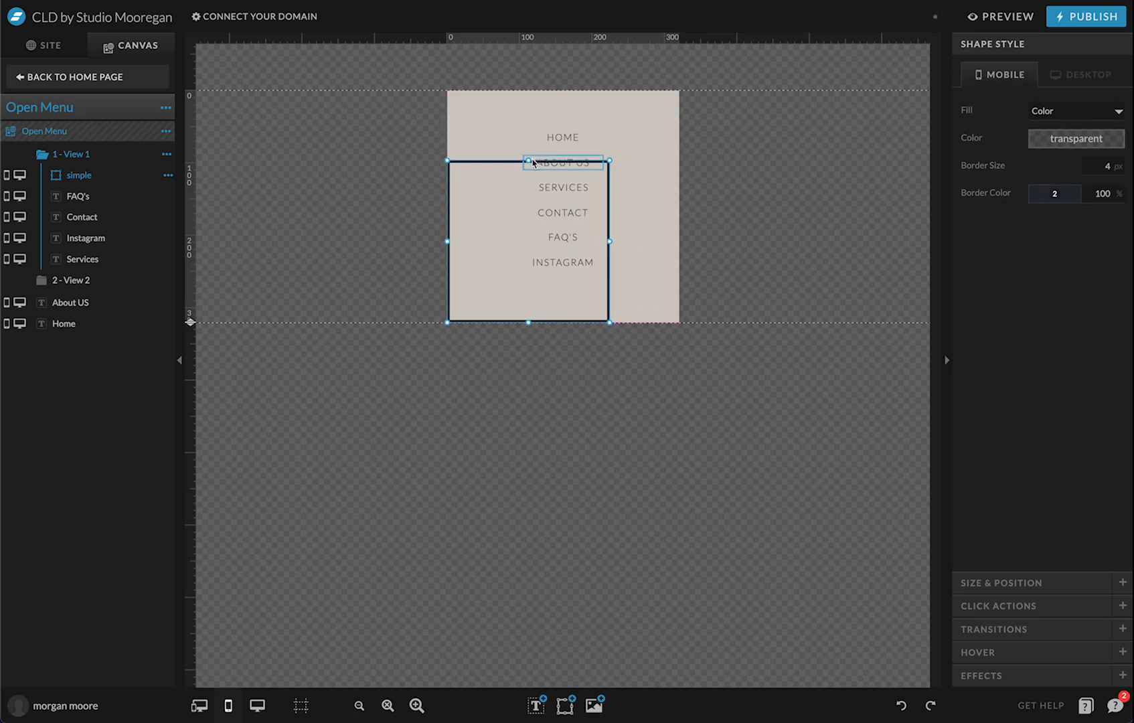
pyautogui.moveTo(529, 162); pyautogui.dragTo(543, 91)
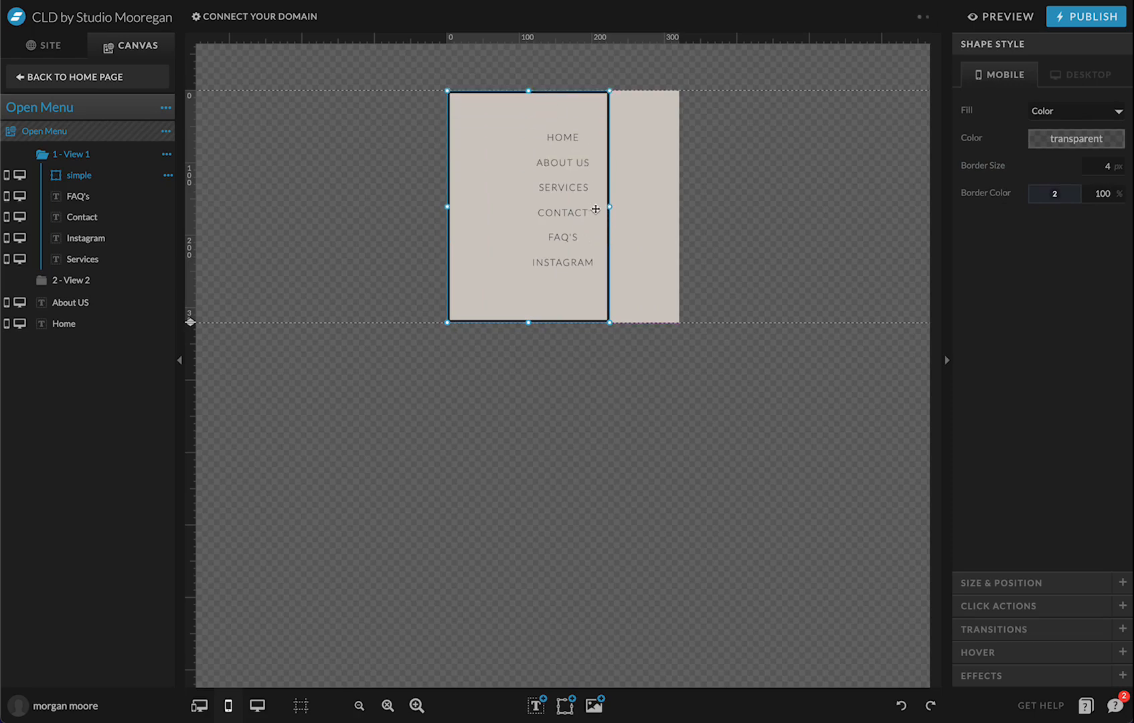
pyautogui.moveTo(609, 206); pyautogui.dragTo(680, 205)
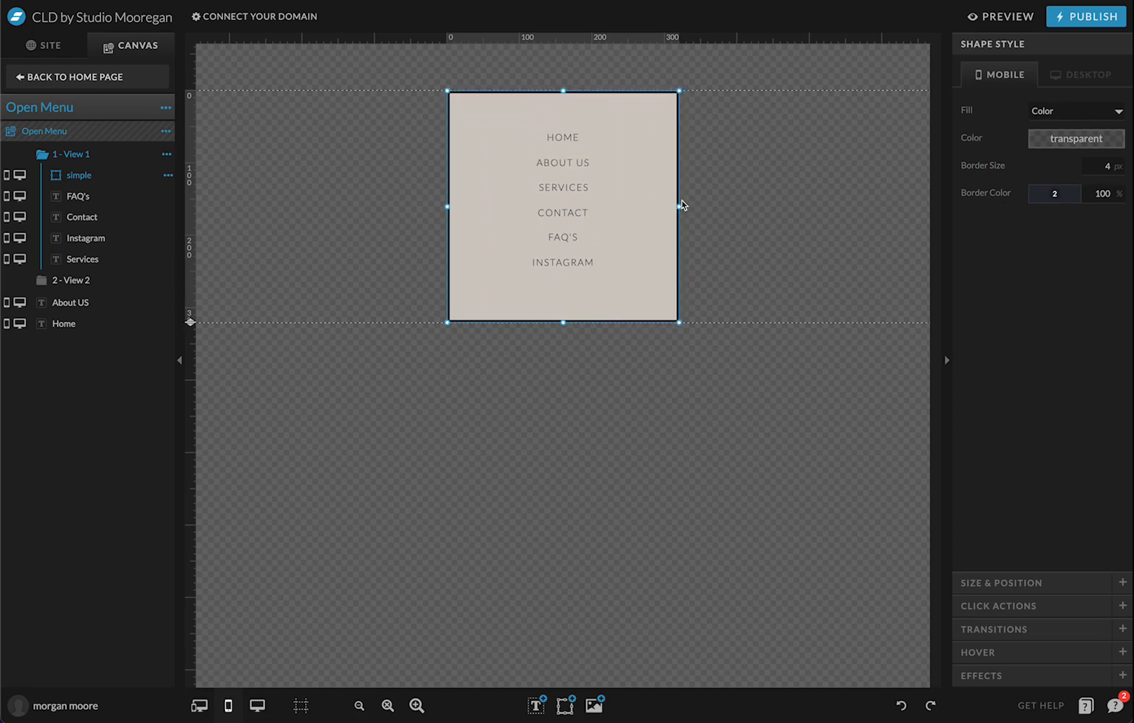
pyautogui.click(724, 213)
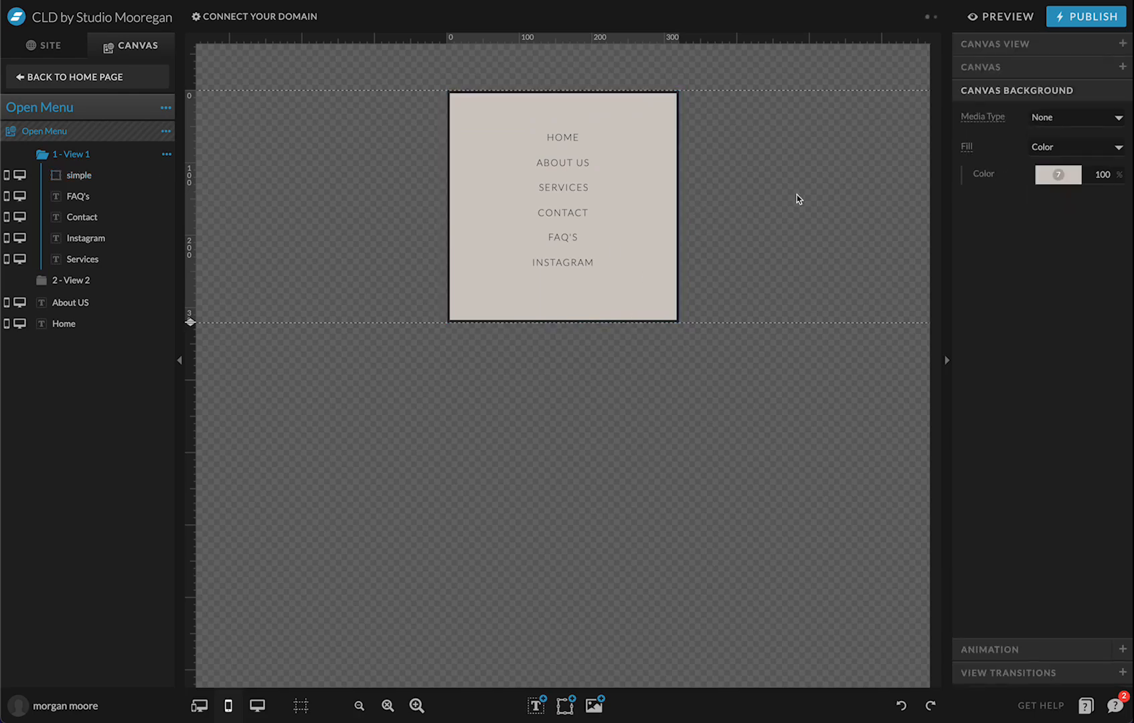
pyautogui.click(576, 275)
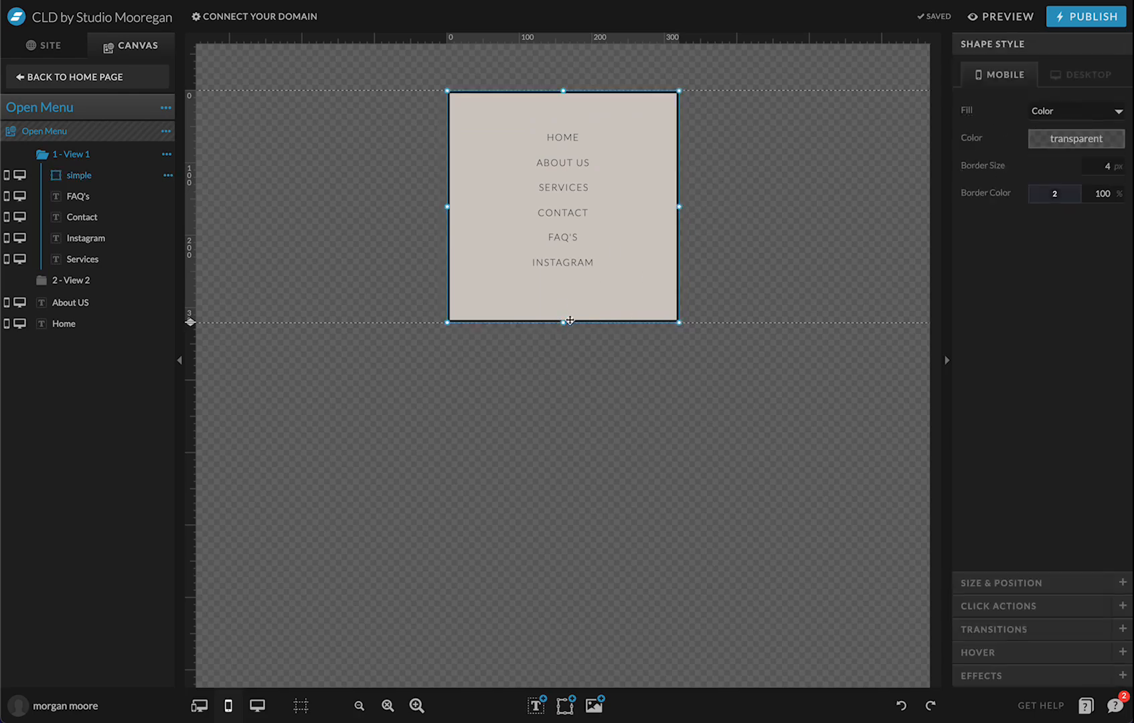
pyautogui.moveTo(565, 323); pyautogui.dragTo(561, 321)
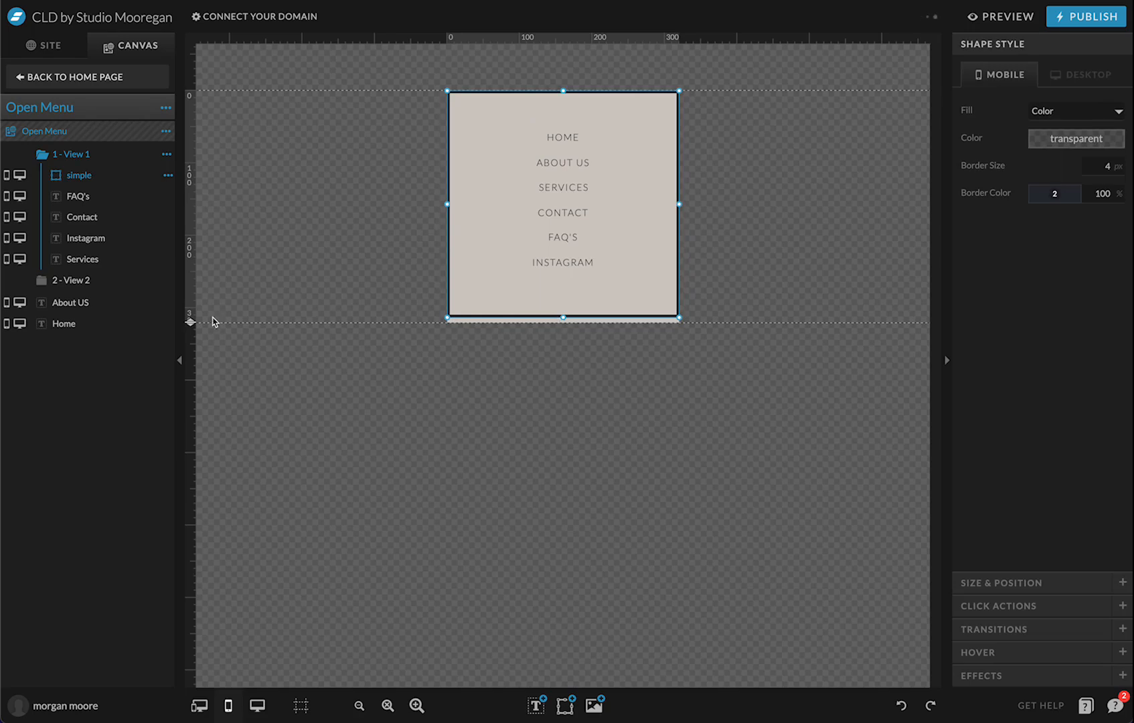
pyautogui.moveTo(192, 323); pyautogui.dragTo(190, 315)
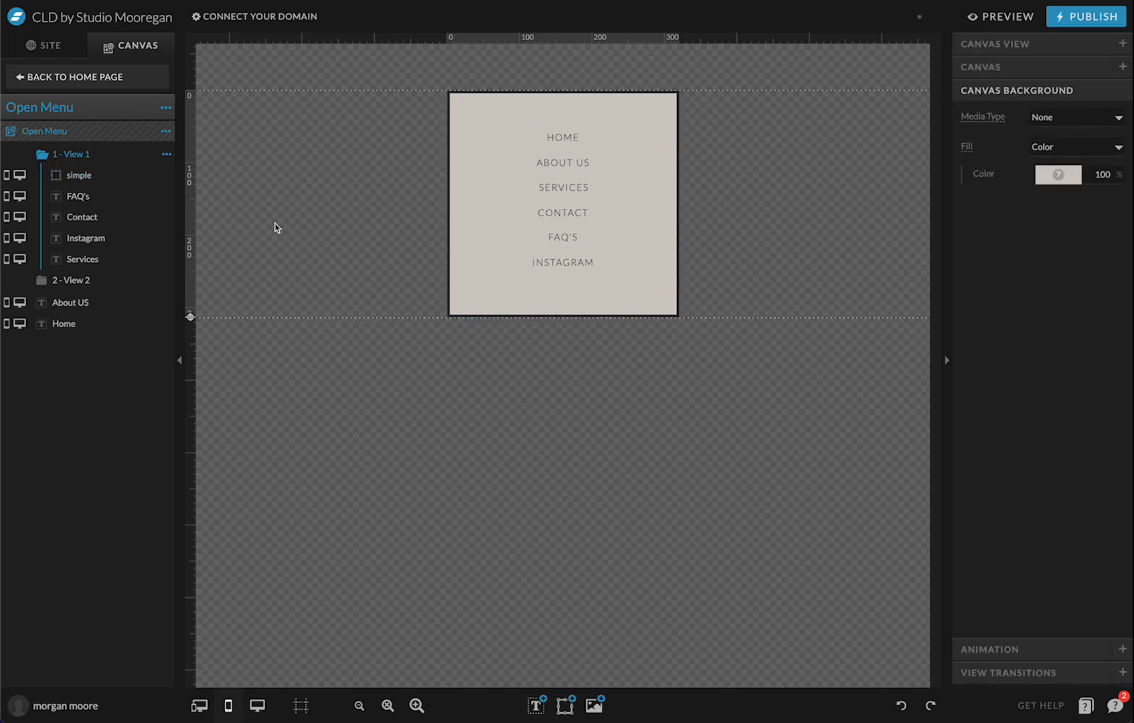
# Move the bordered box out of View 1 so it appears in all views
pyautogui.click(83, 279)
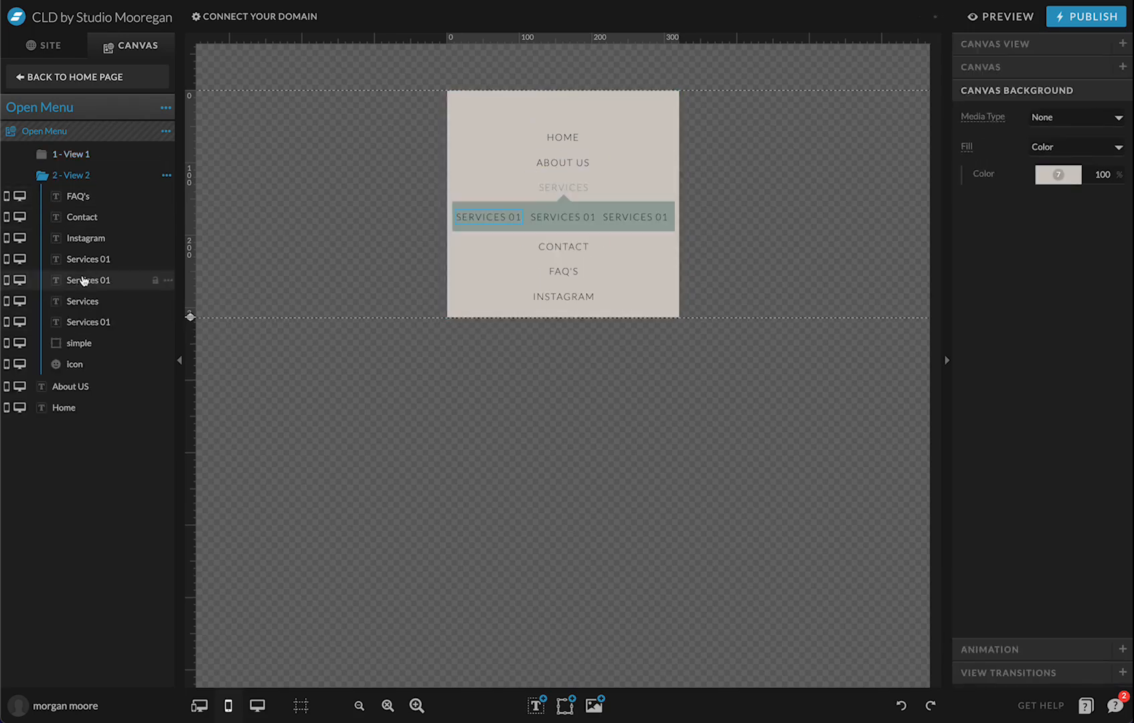
pyautogui.click(78, 155)
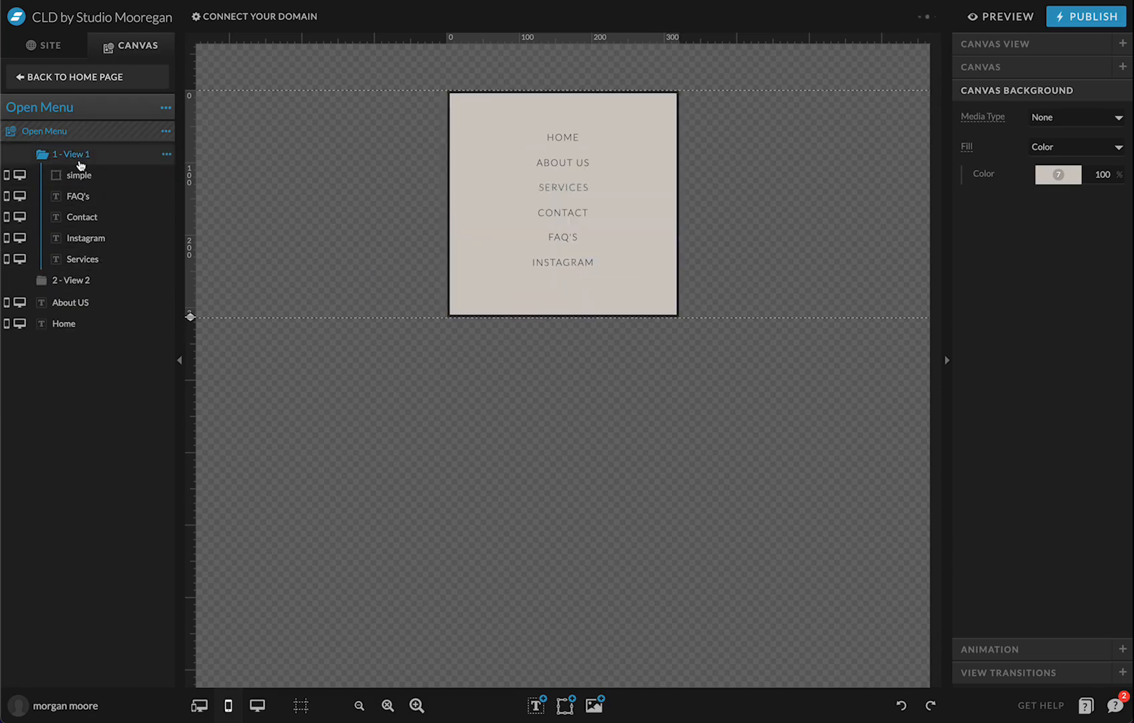
pyautogui.click(546, 195)
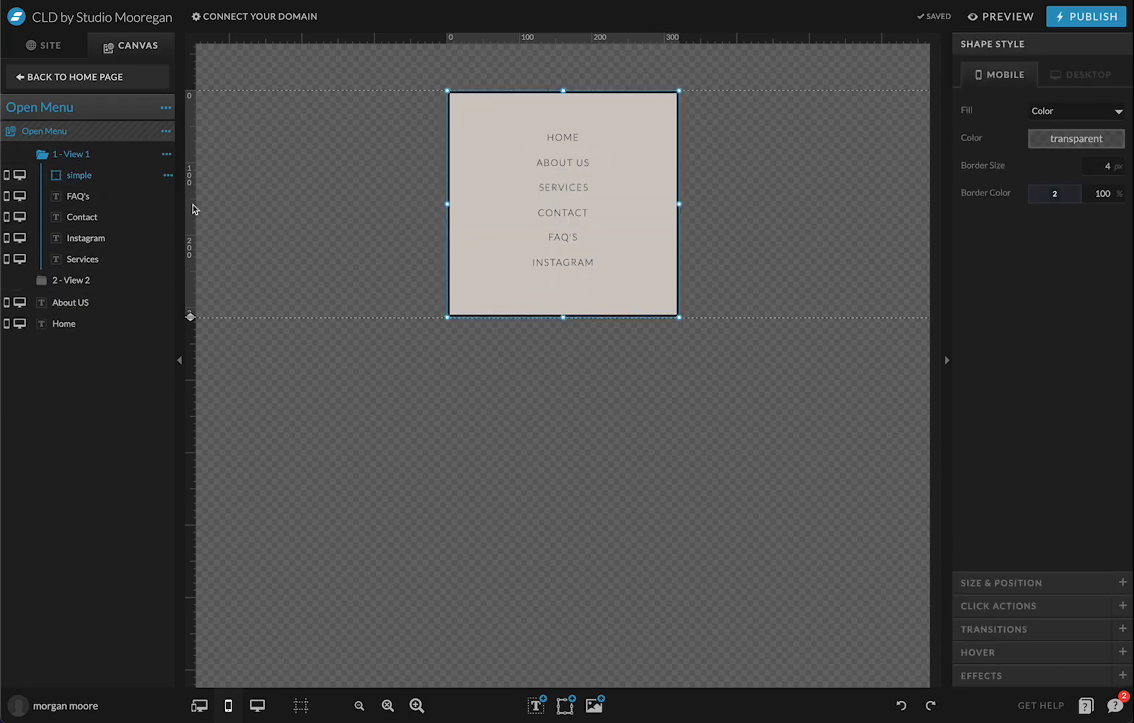
pyautogui.moveTo(115, 175); pyautogui.dragTo(139, 328)
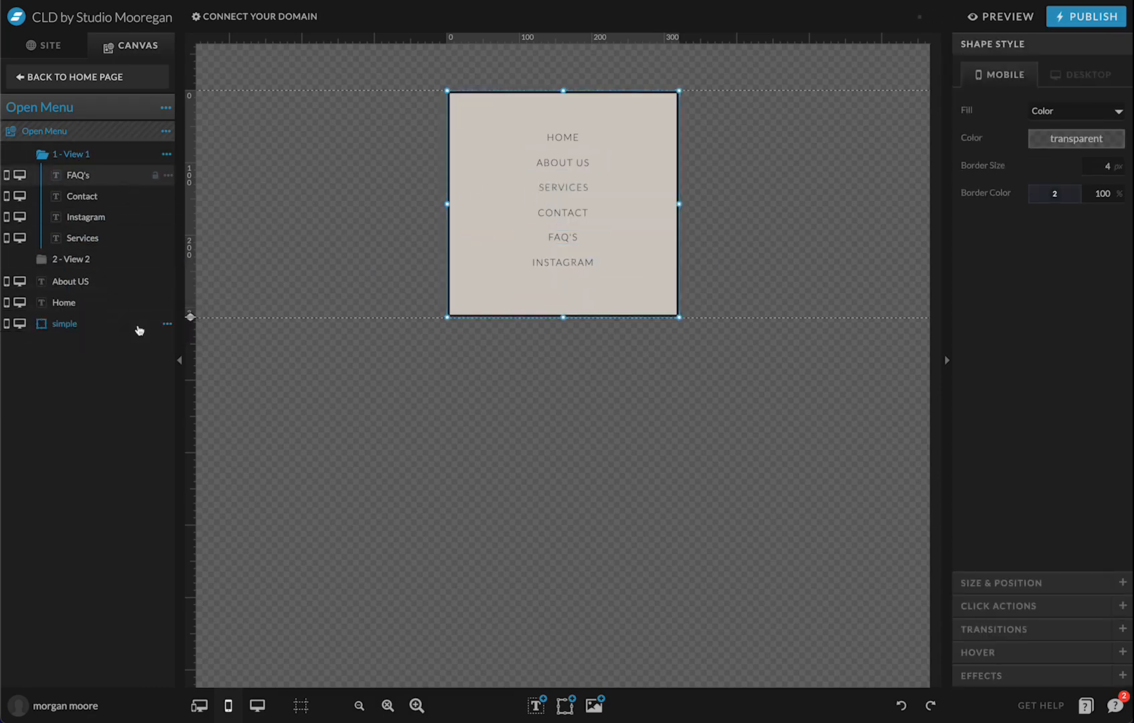
pyautogui.click(197, 239)
# Nudge the teal services submenu bar inside the border, then return to the Home page
pyautogui.click(116, 259)
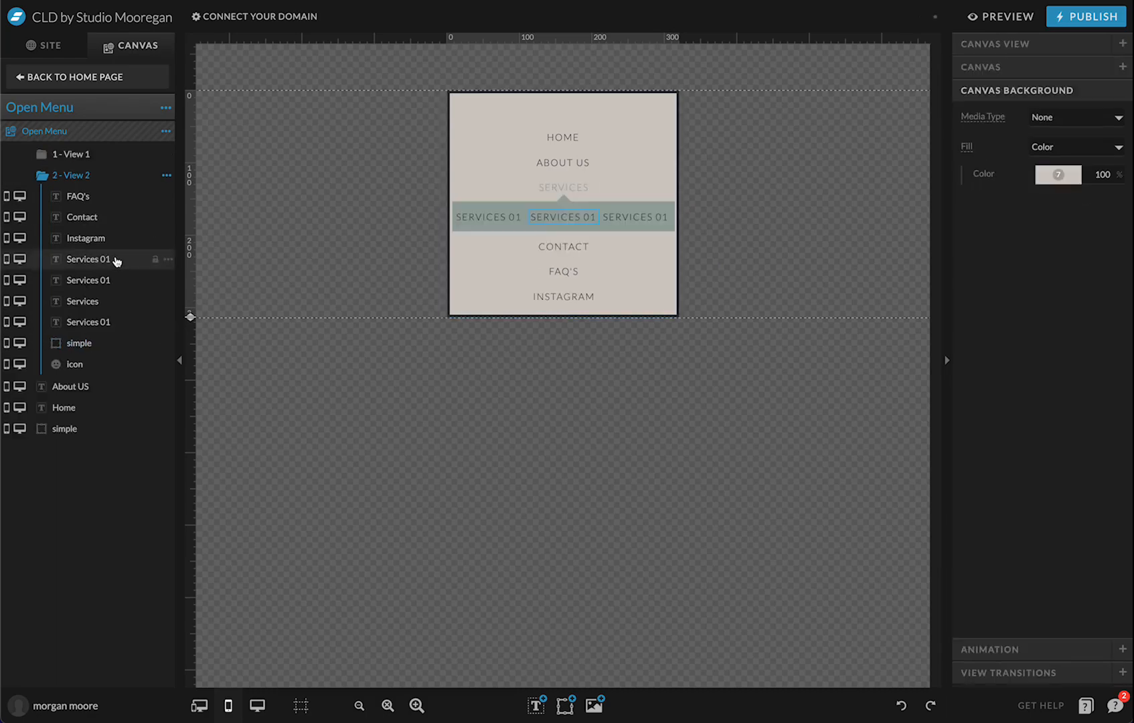
pyautogui.click(522, 211)
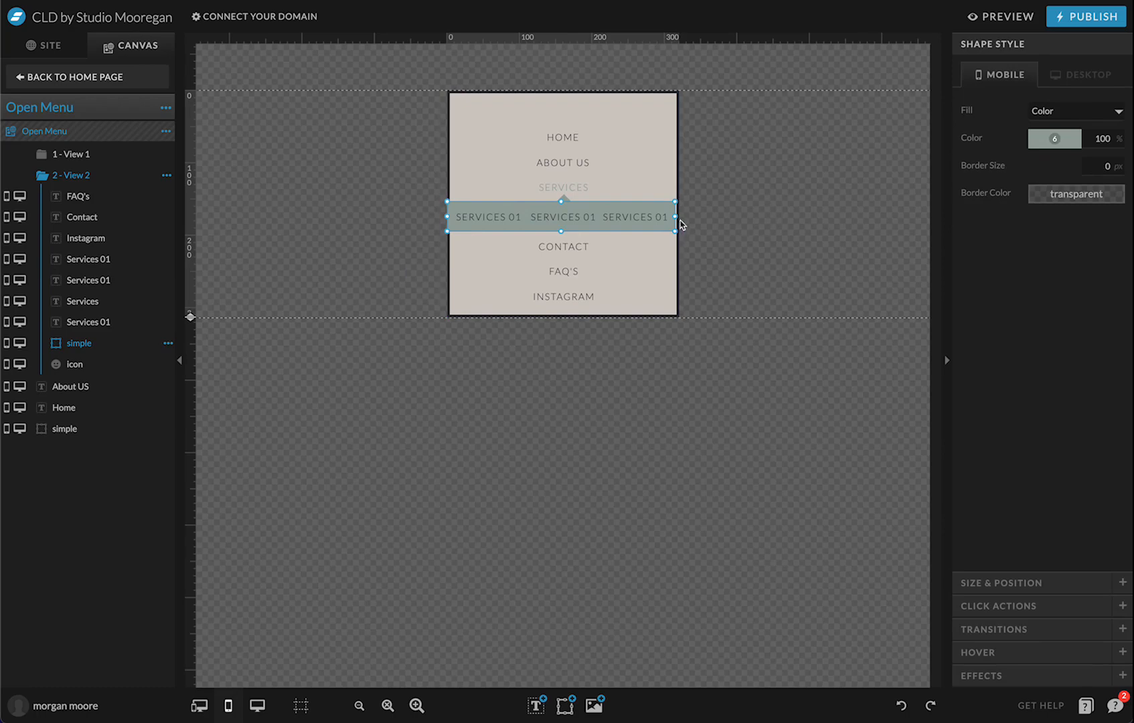
pyautogui.click(763, 229)
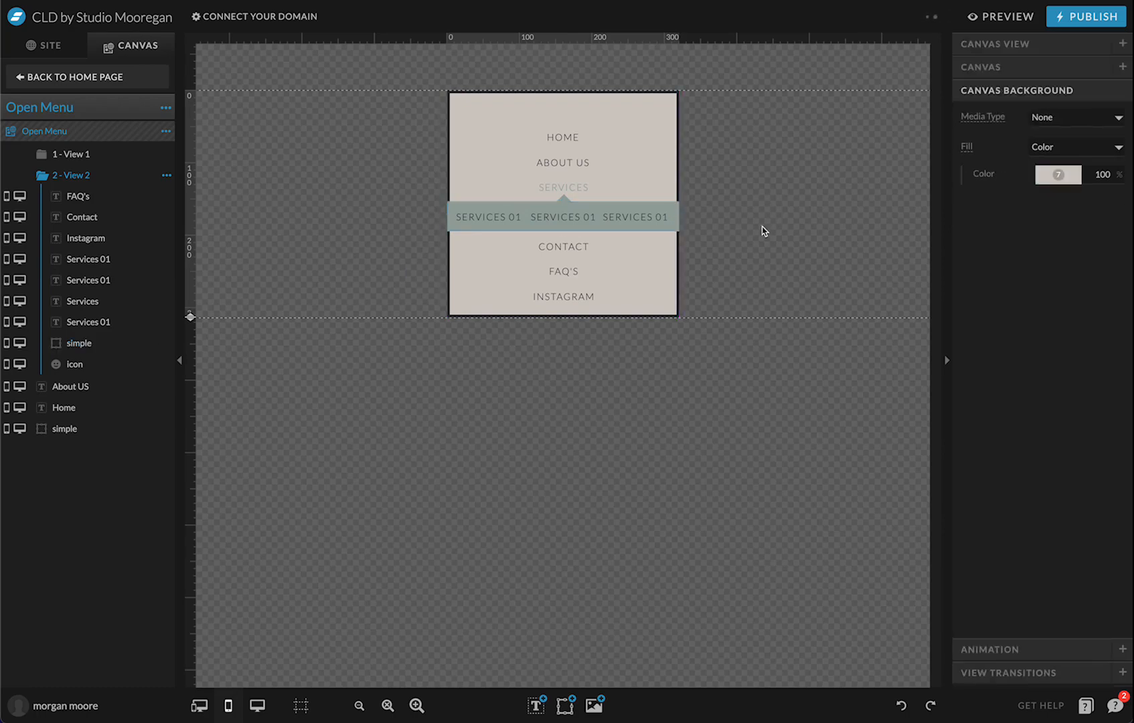
pyautogui.click(673, 212)
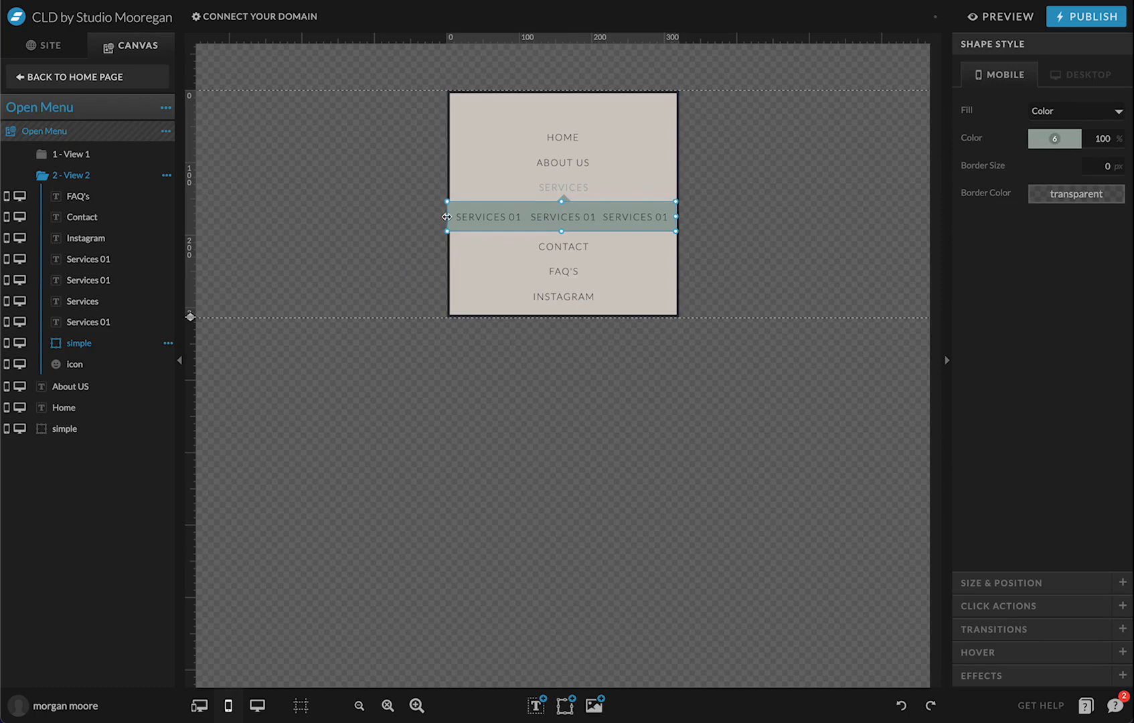
pyautogui.moveTo(447, 217); pyautogui.dragTo(450, 216)
pyautogui.click(390, 280)
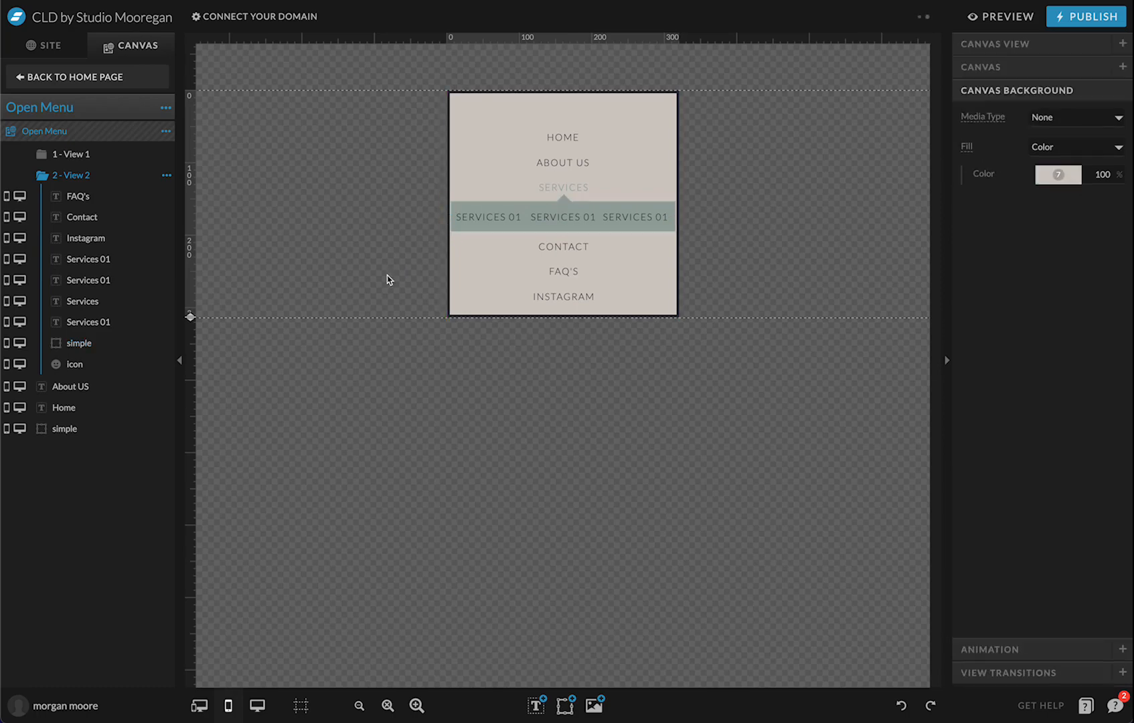
pyautogui.click(130, 76)
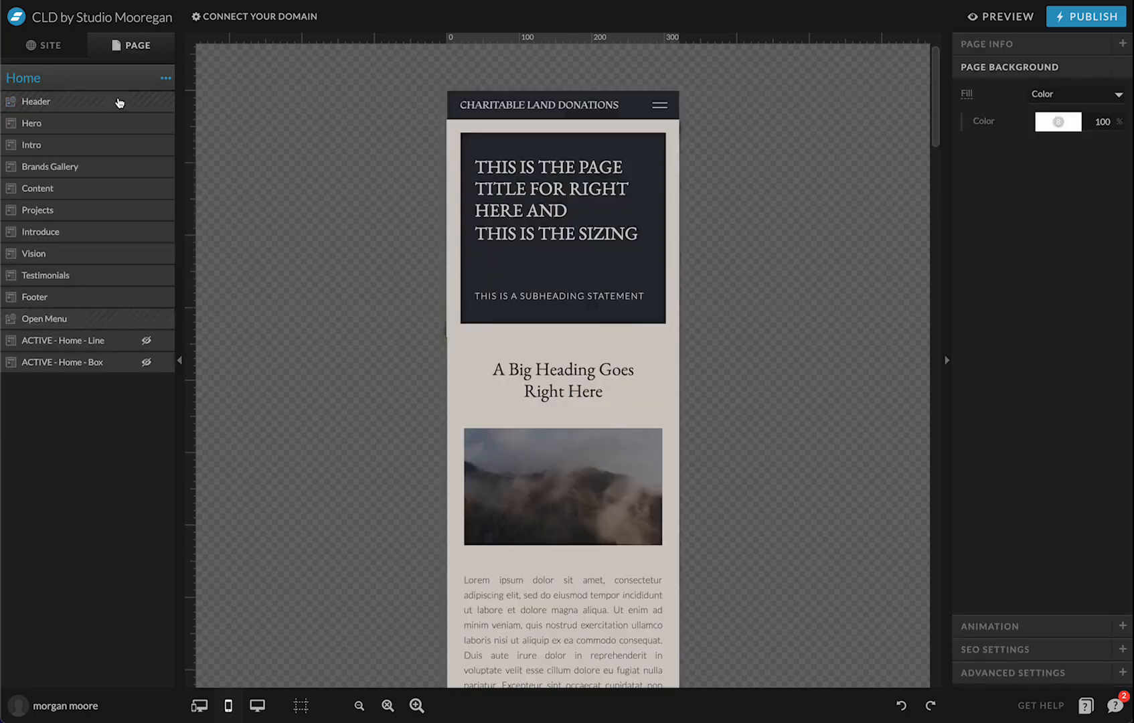
pyautogui.click(990, 18)
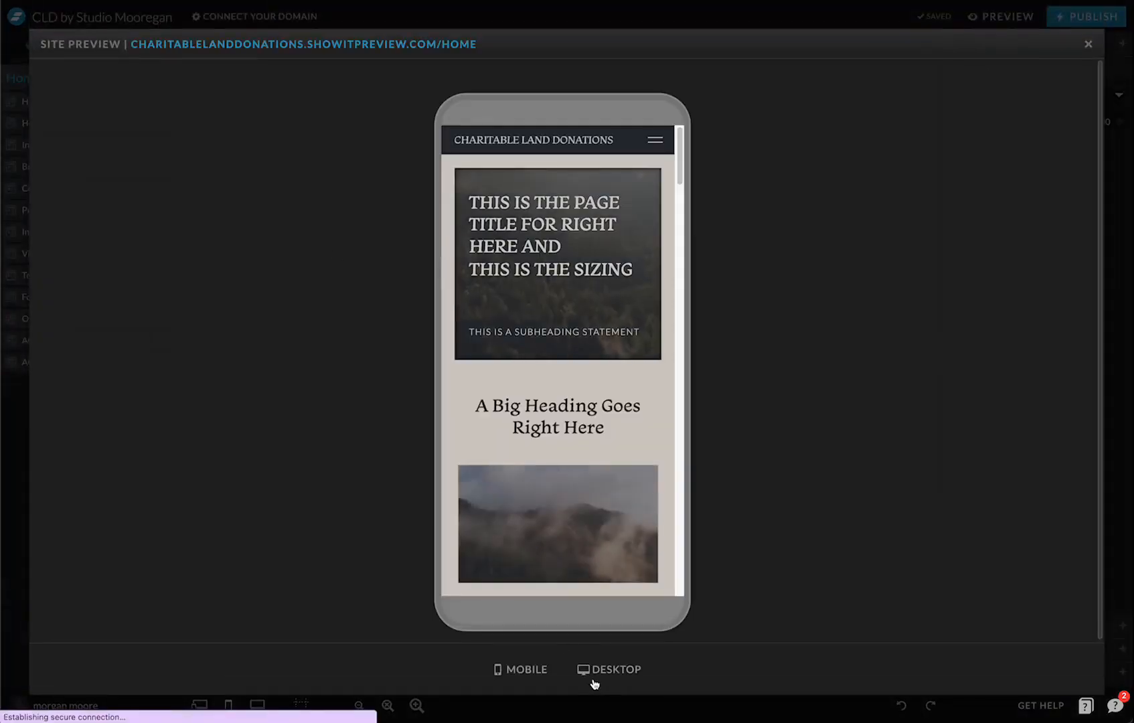
pyautogui.click(598, 672)
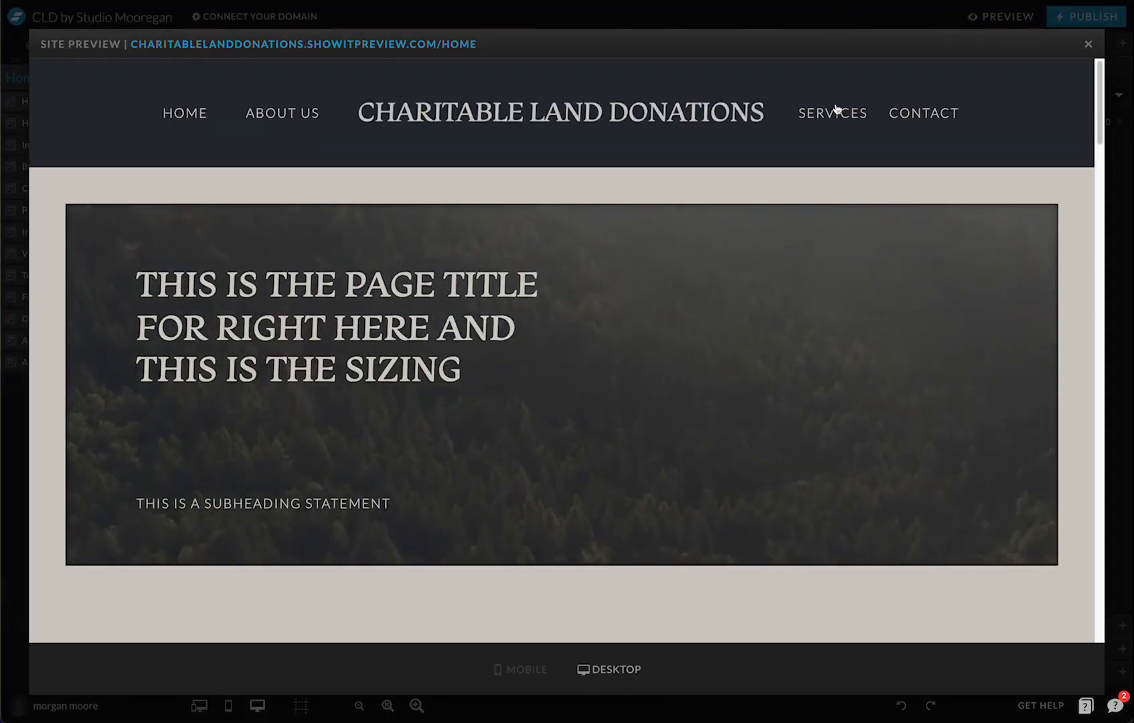
pyautogui.moveTo(838, 113)
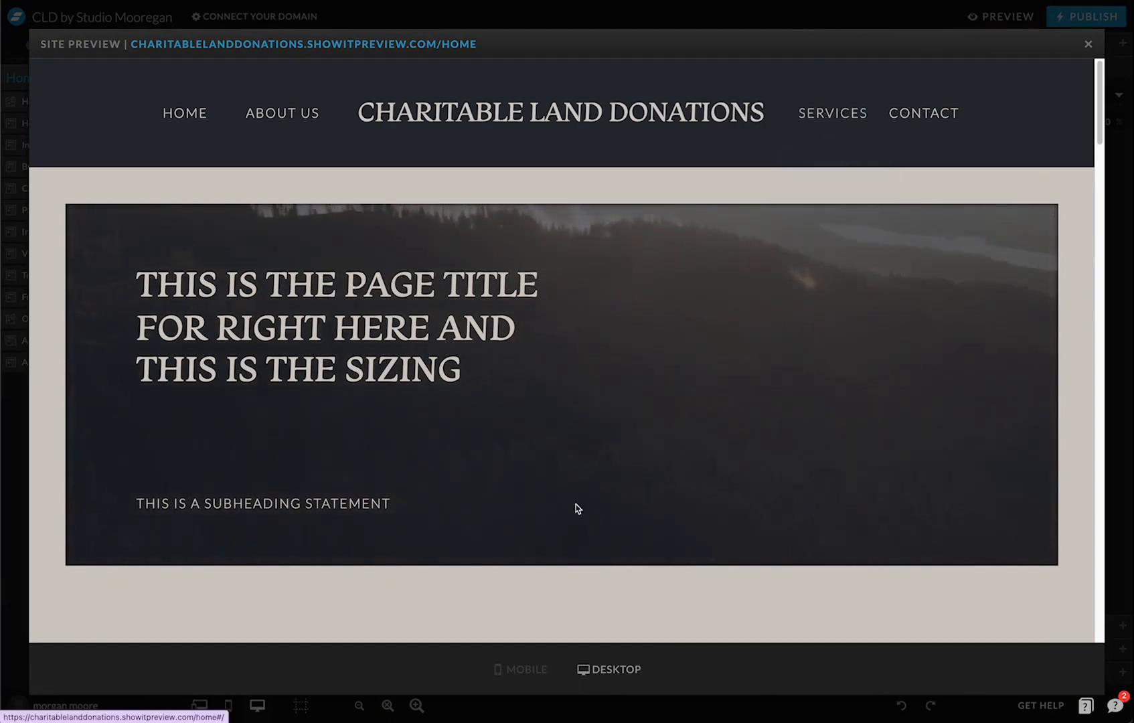
pyautogui.click(524, 670)
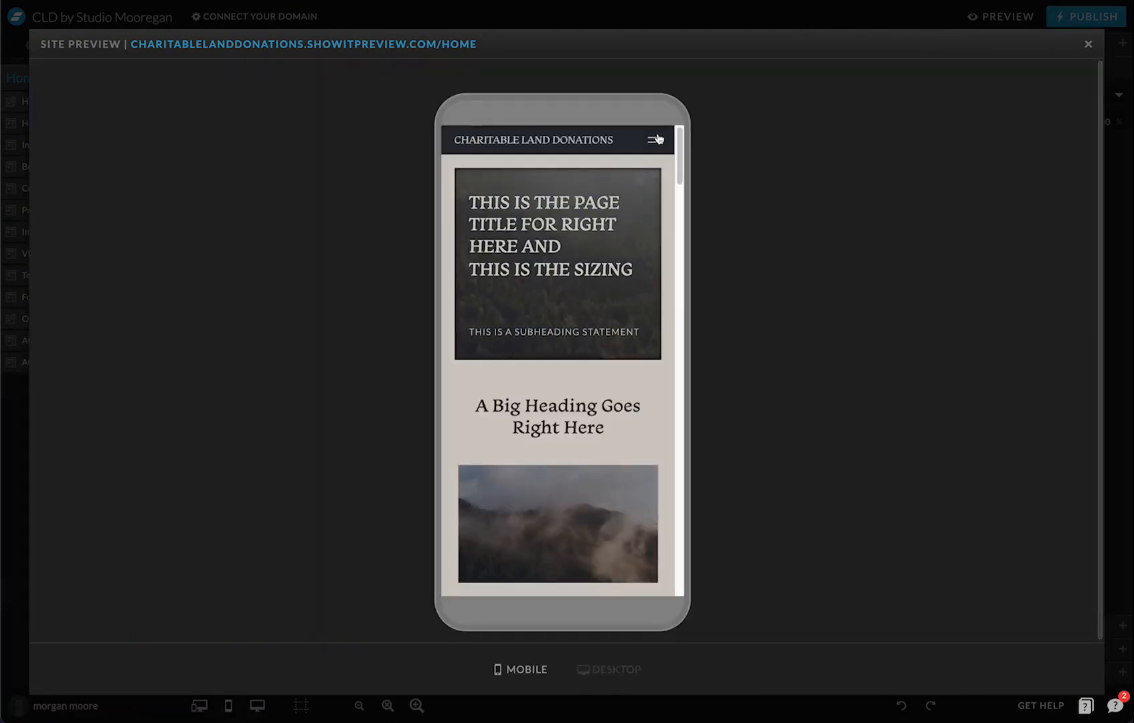
pyautogui.click(656, 140)
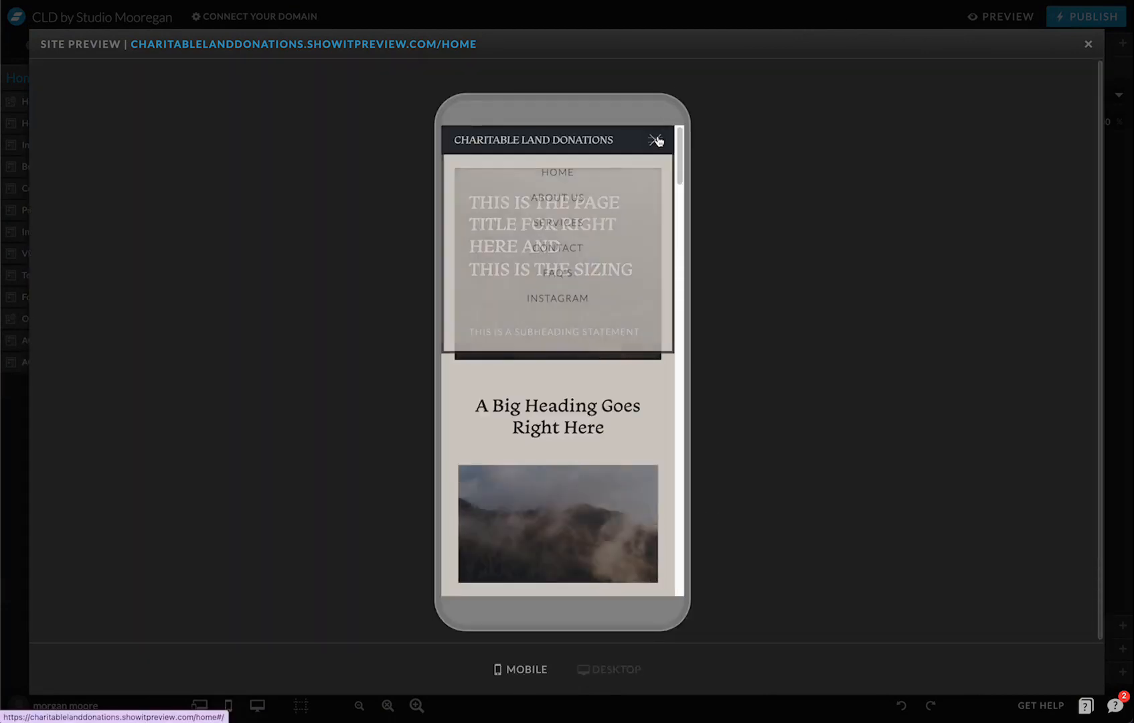
pyautogui.click(562, 228)
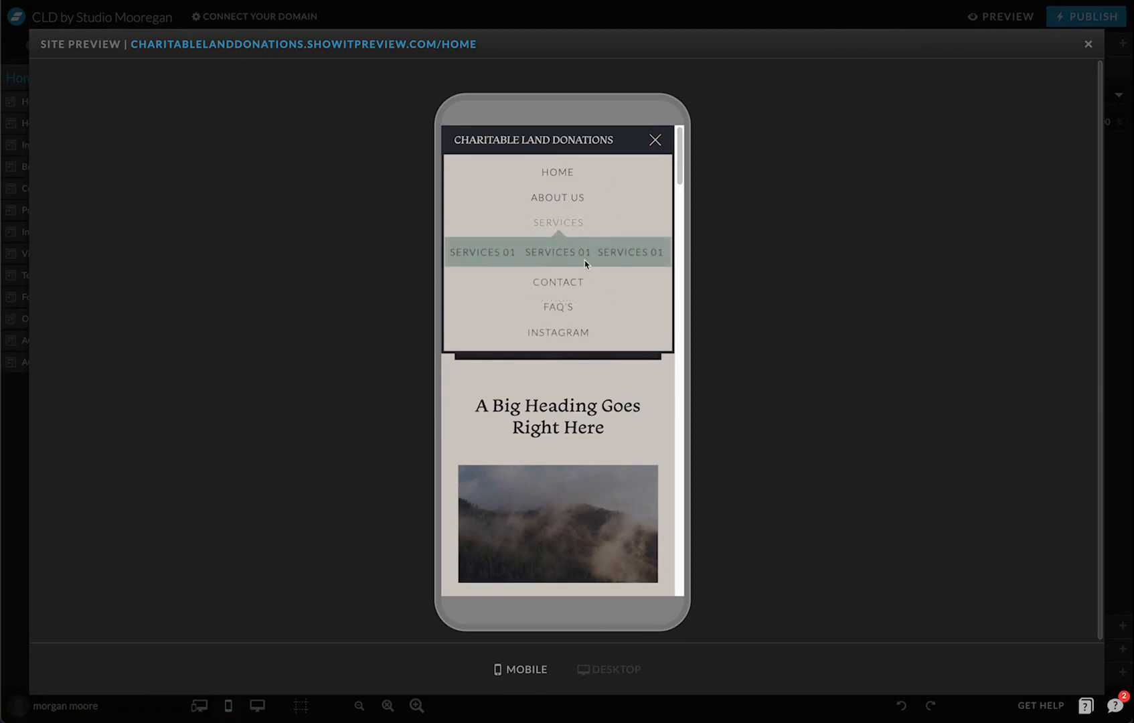
pyautogui.click(549, 224)
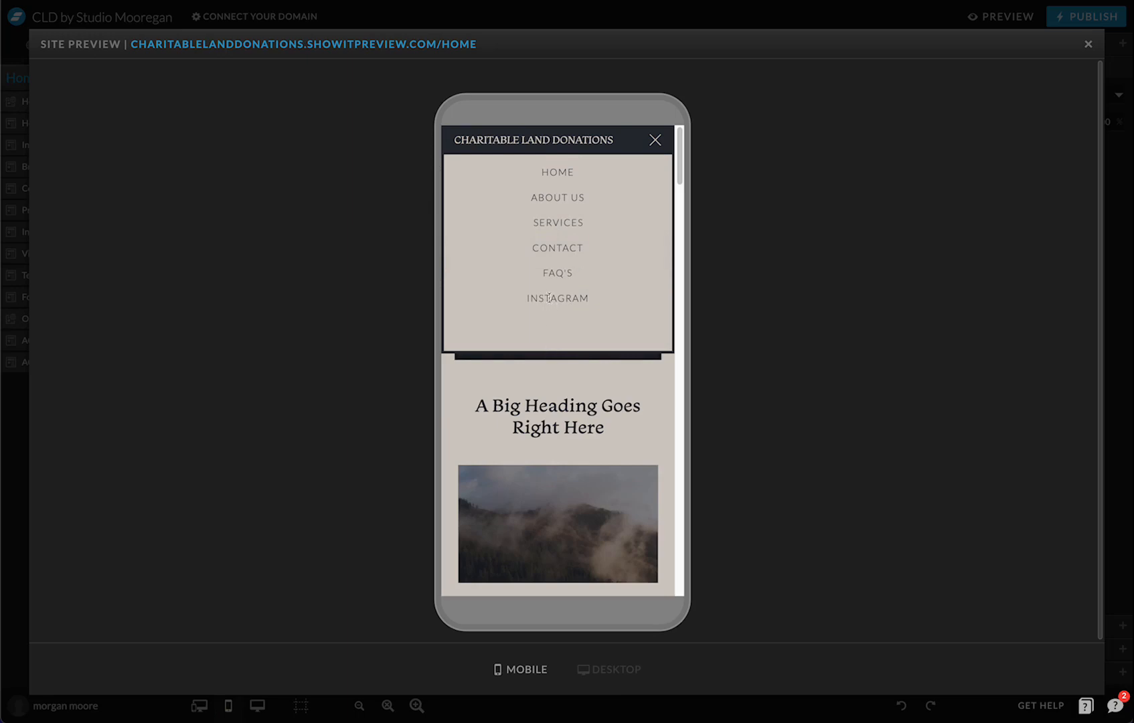
pyautogui.click(561, 228)
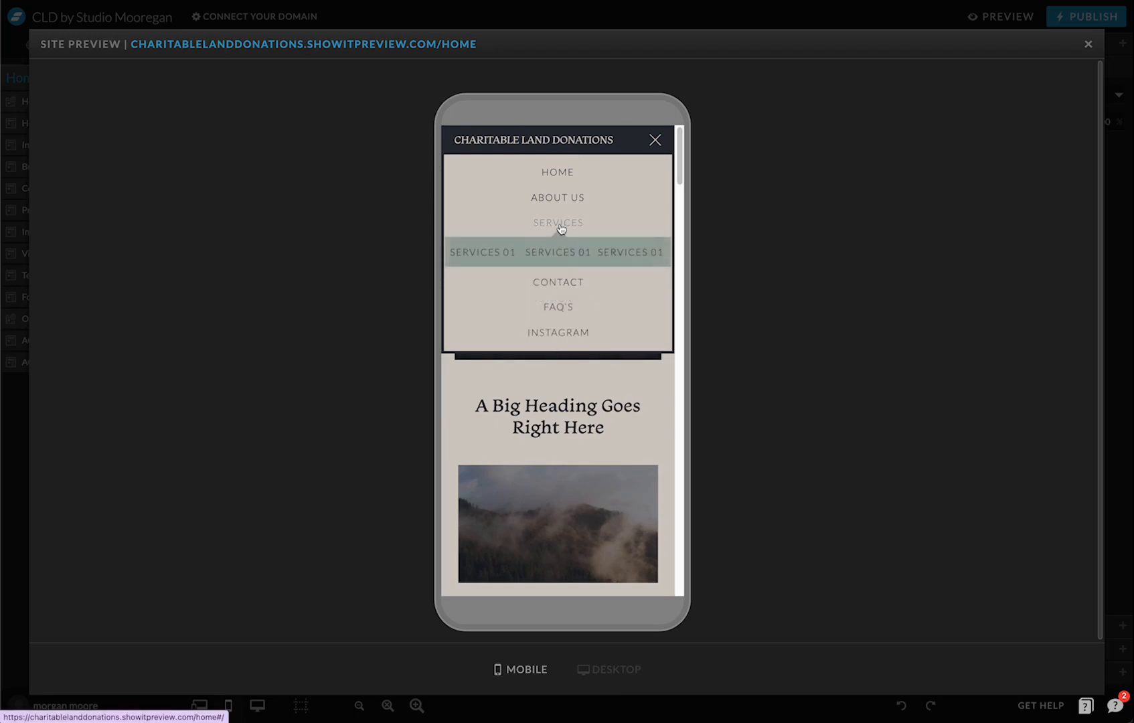
pyautogui.click(562, 228)
pyautogui.click(1088, 44)
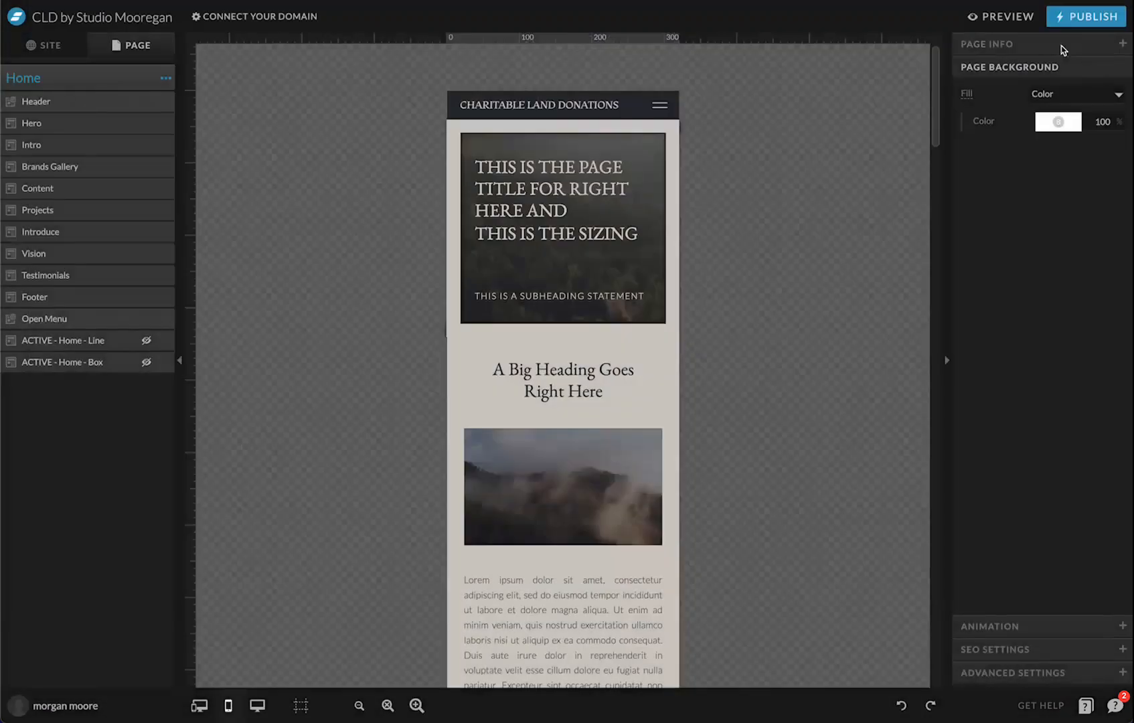
# Set the Open Menu canvas type to Window Height
pyautogui.scroll(-15, 590, 443)
pyautogui.scroll(-10, 616, 467)
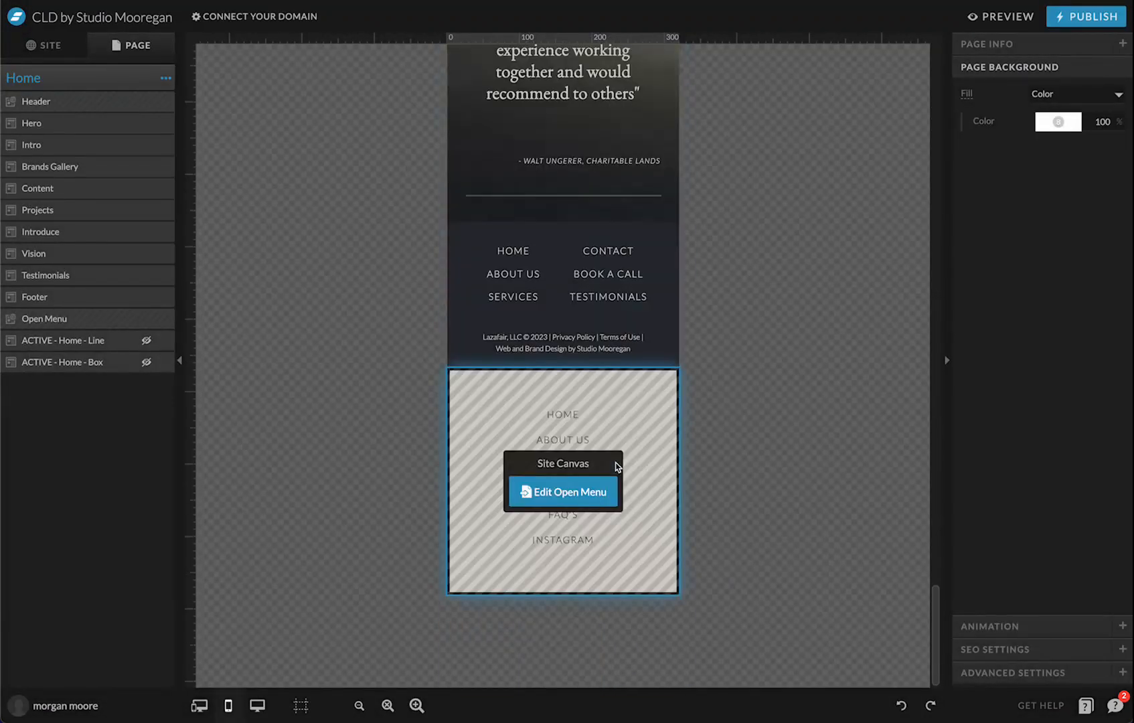
pyautogui.click(663, 508)
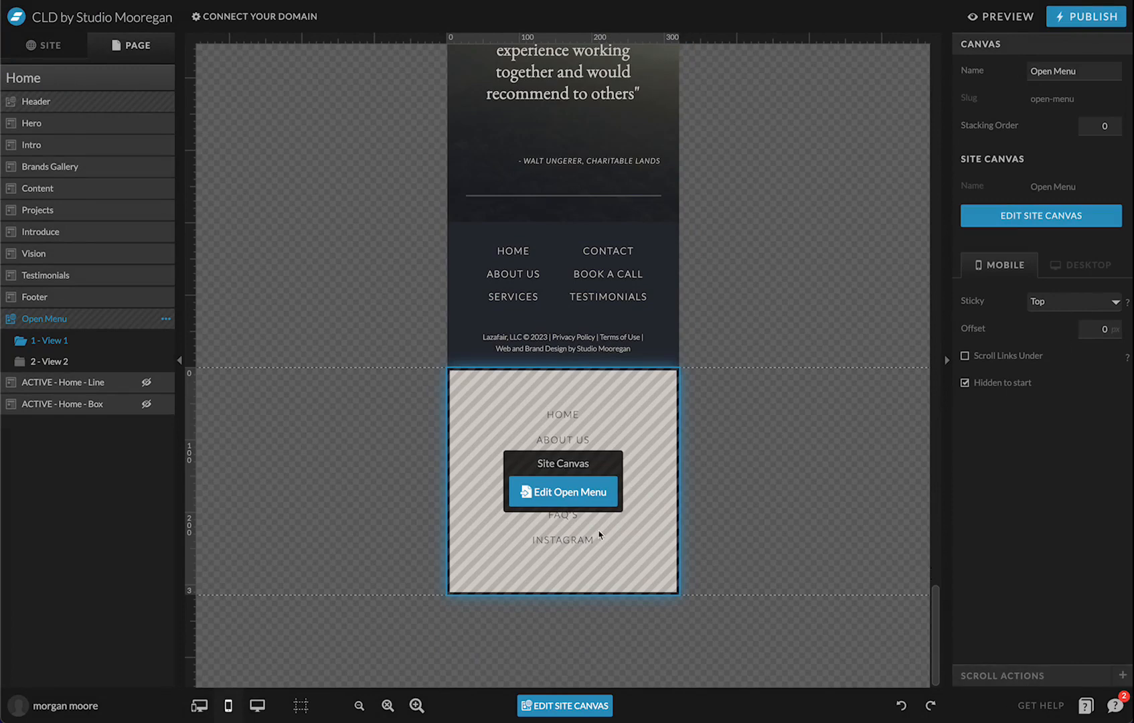
pyautogui.click(585, 499)
pyautogui.click(1073, 260)
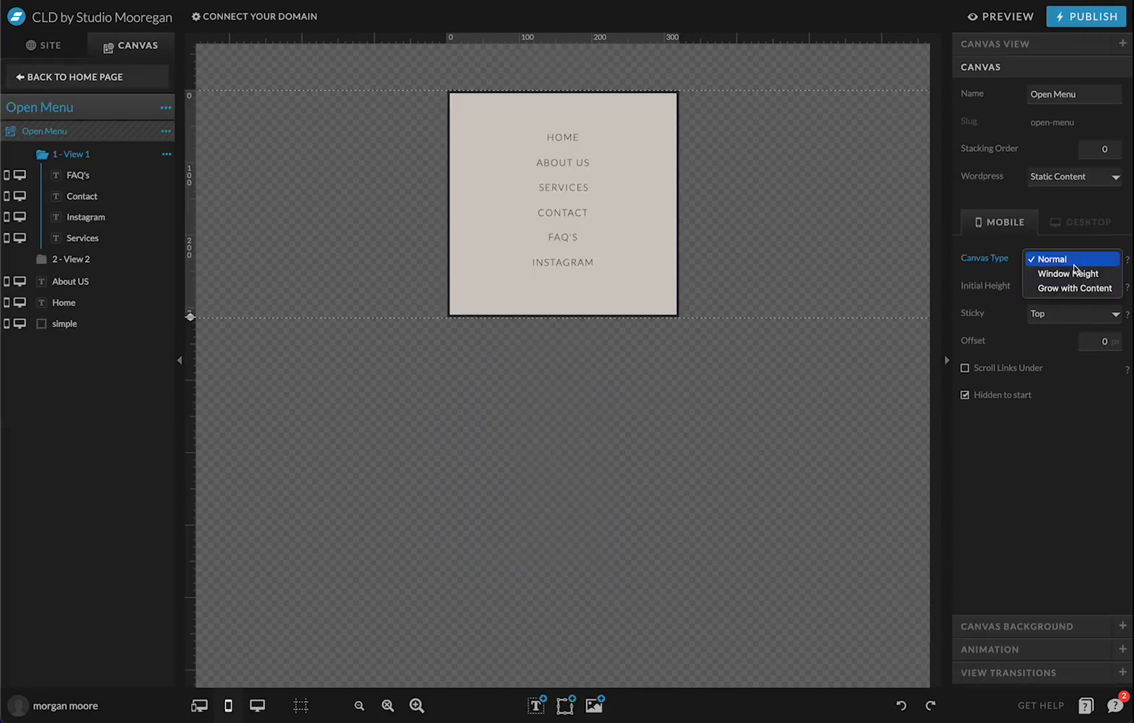
pyautogui.click(1071, 273)
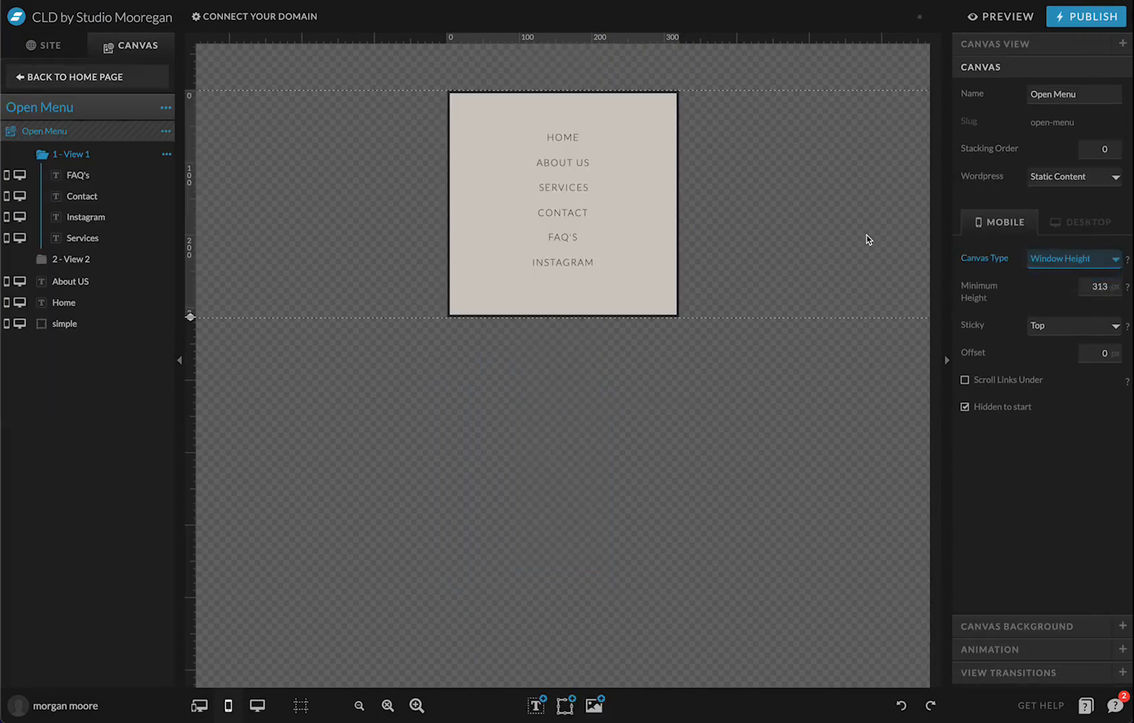
# Set the bordered box's vertical locking to full canvas height, then preview the site
pyautogui.click(563, 123)
pyautogui.click(744, 172)
pyautogui.click(635, 205)
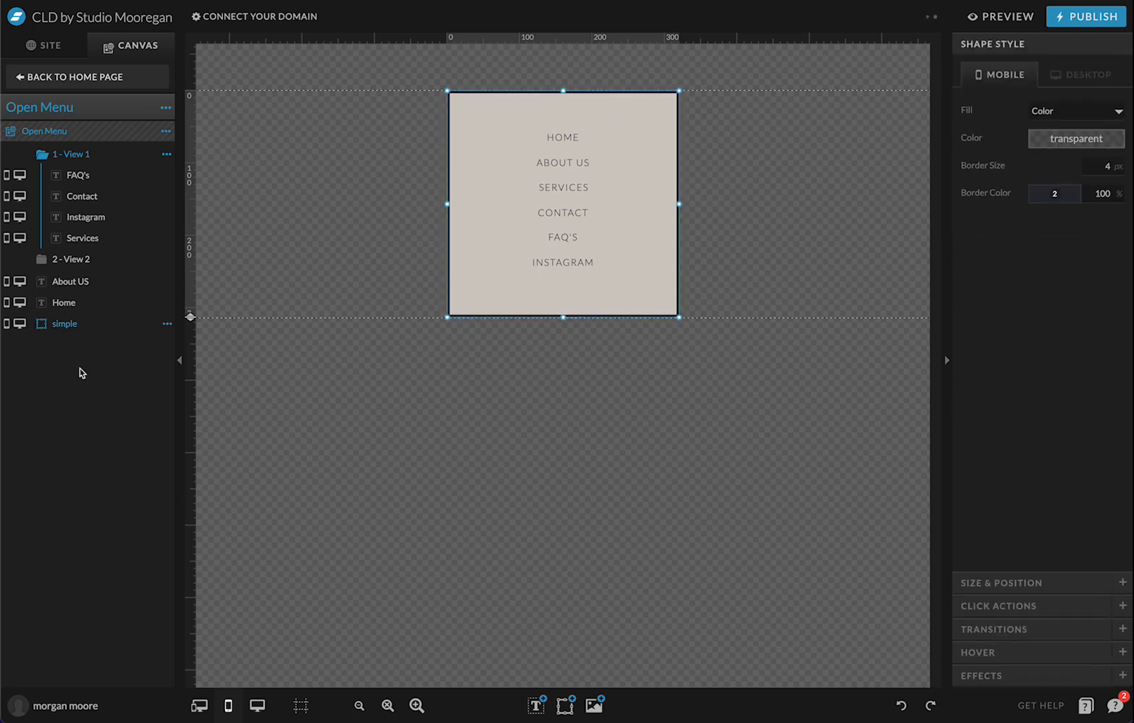
pyautogui.click(152, 324)
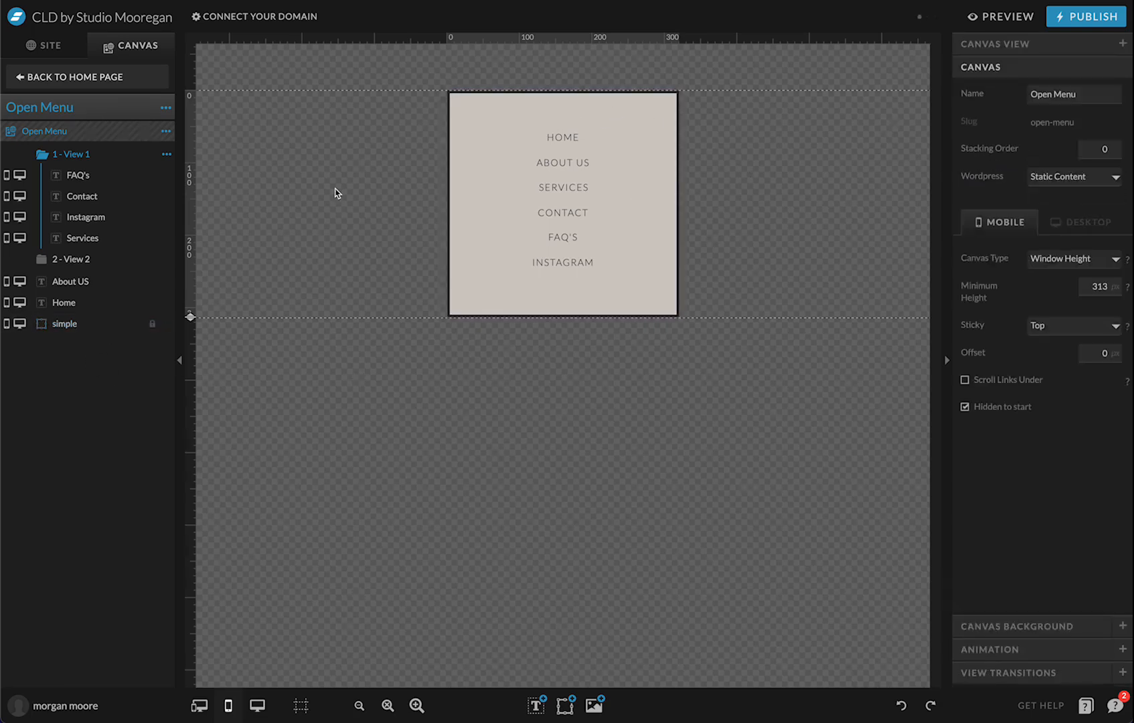
pyautogui.click(503, 317)
pyautogui.click(150, 324)
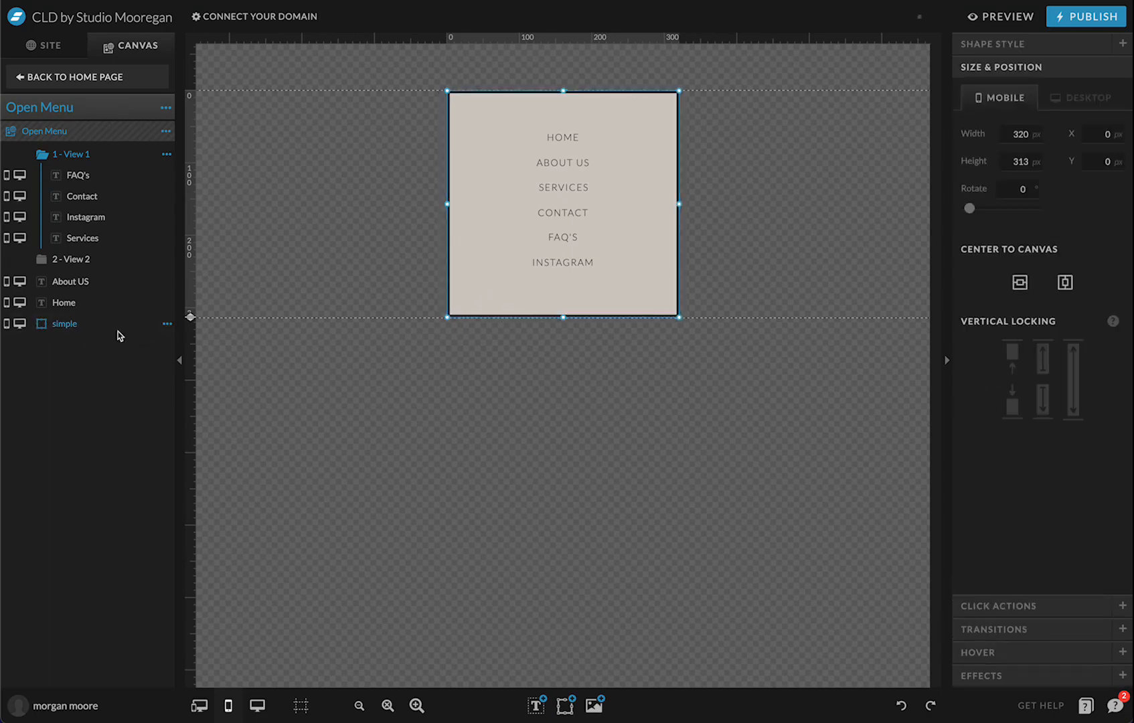
pyautogui.click(1072, 385)
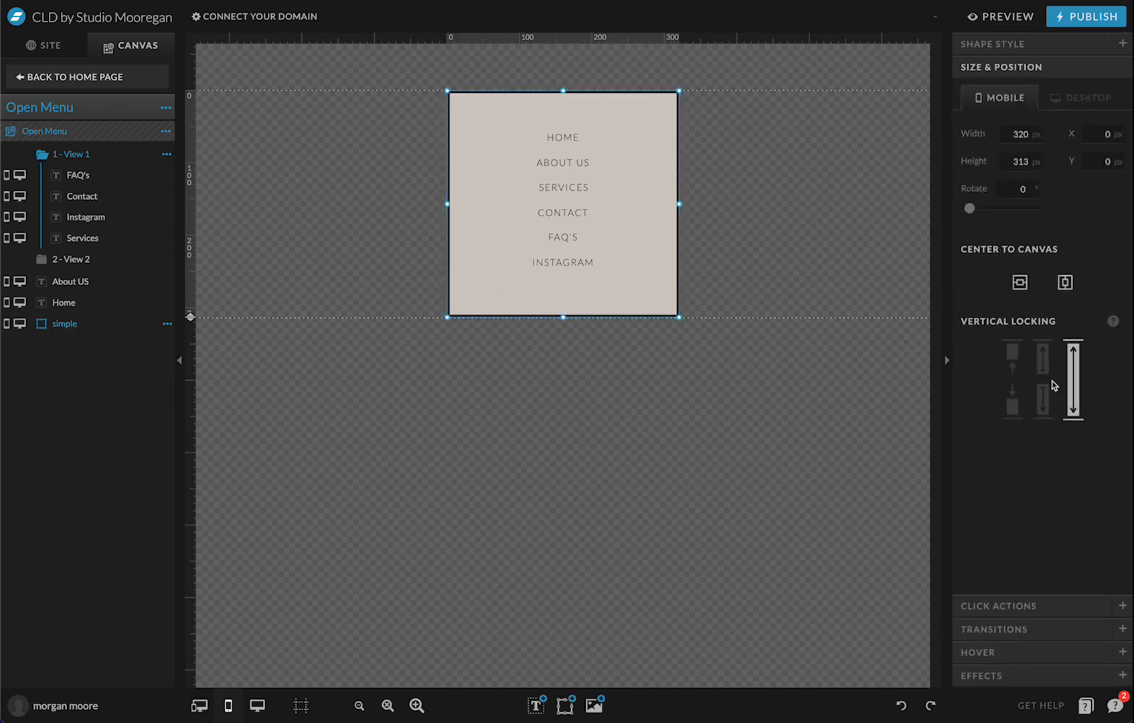
pyautogui.click(720, 274)
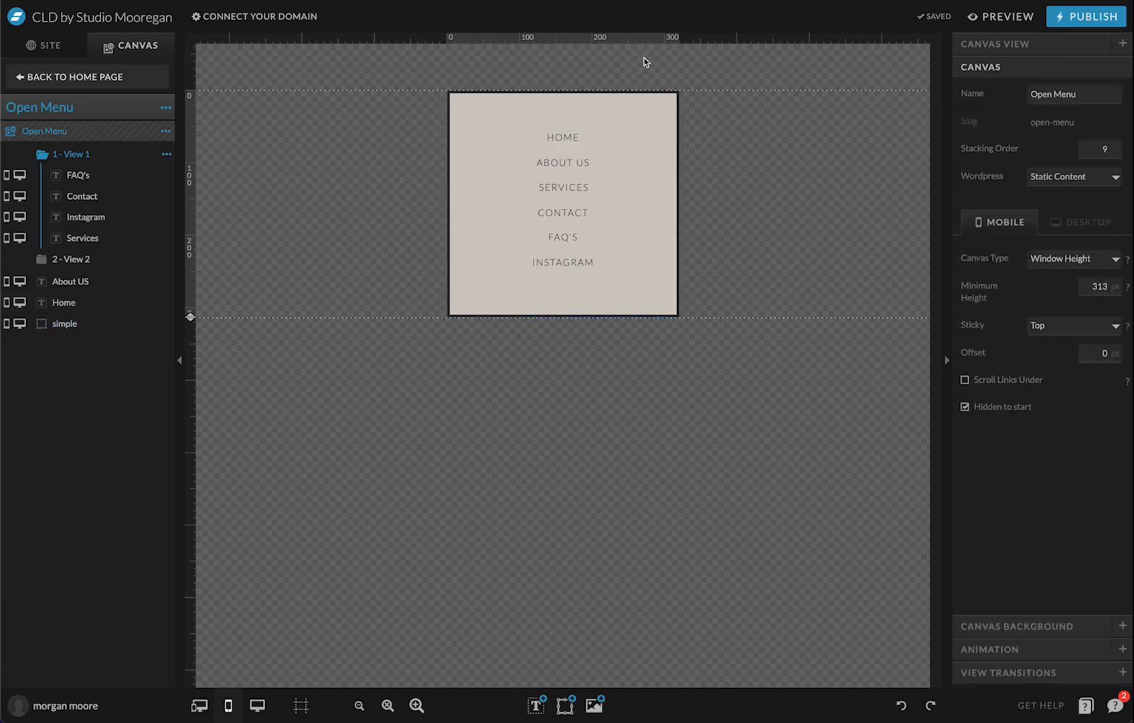
pyautogui.click(1002, 17)
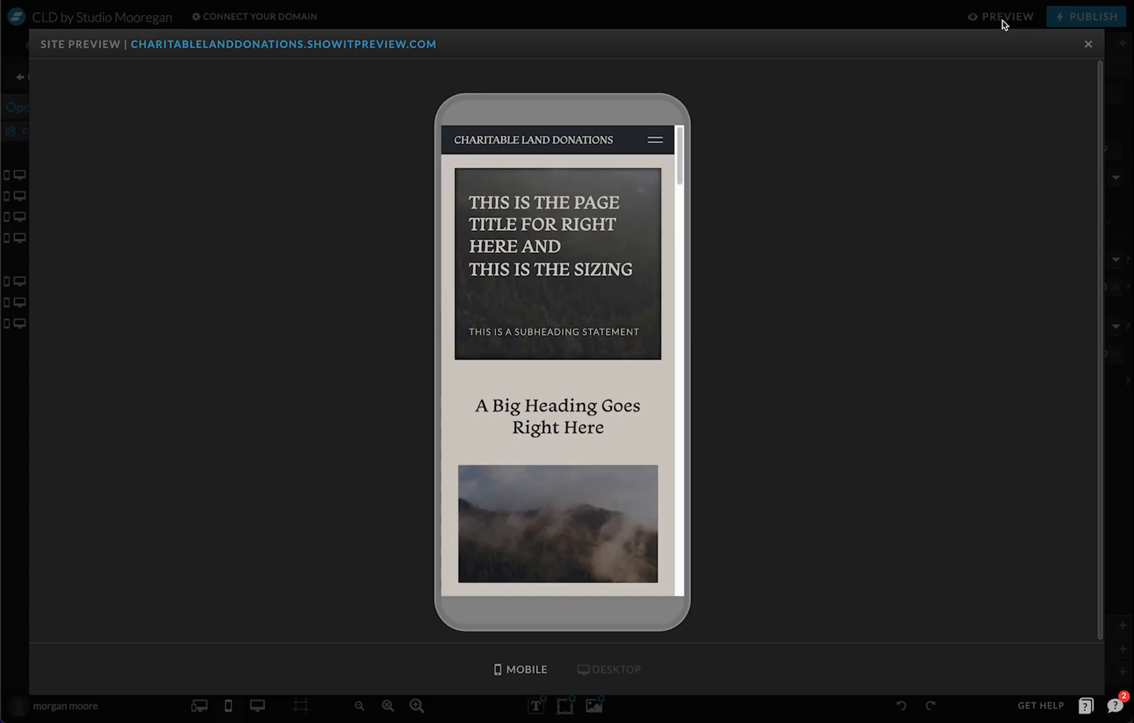
# Open the full-height mobile menu, expand Services, close it with the X, and exit preview
pyautogui.click(655, 142)
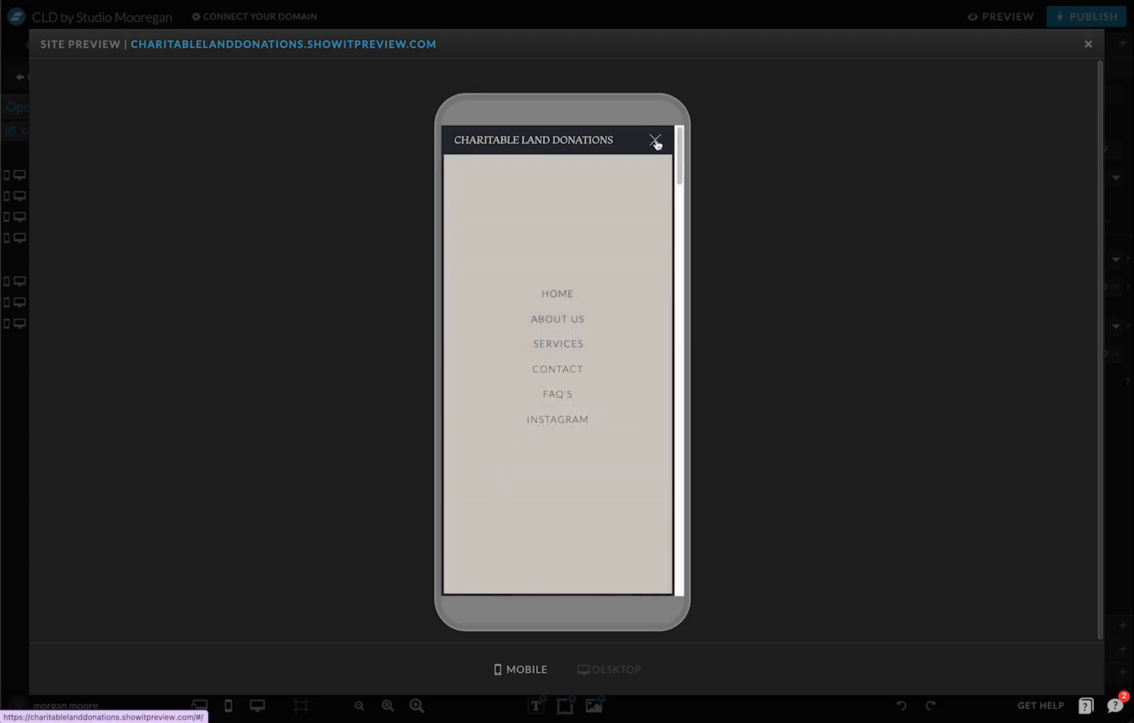
pyautogui.click(563, 344)
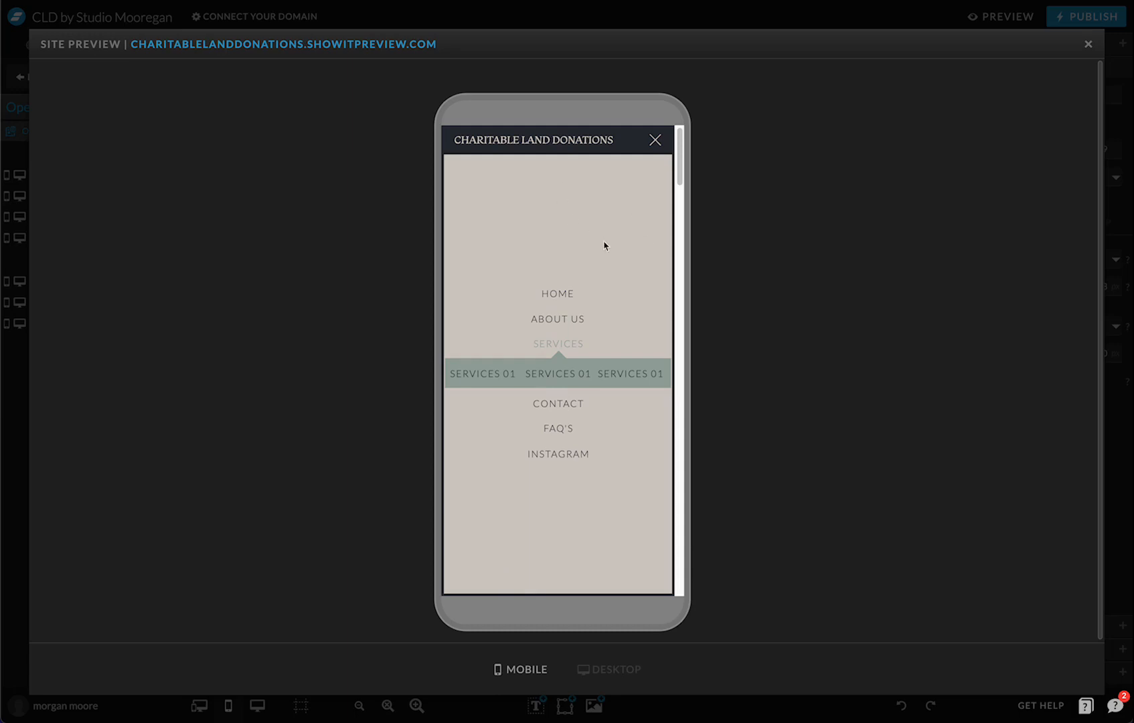
pyautogui.click(654, 141)
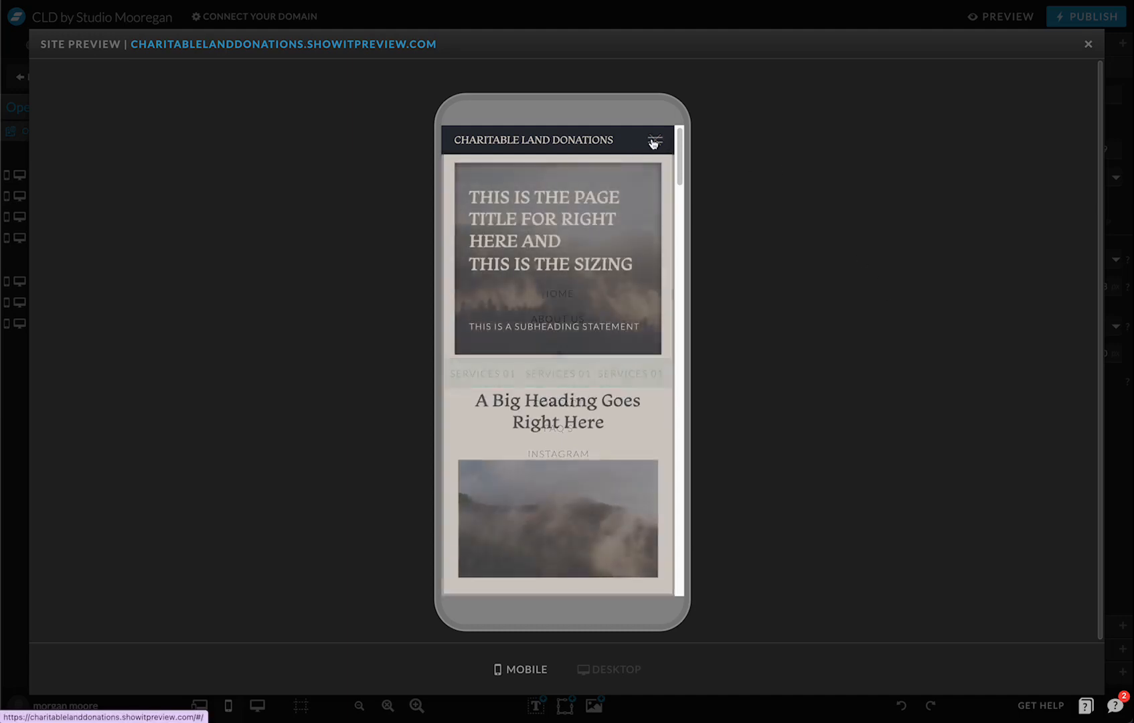
pyautogui.click(1088, 45)
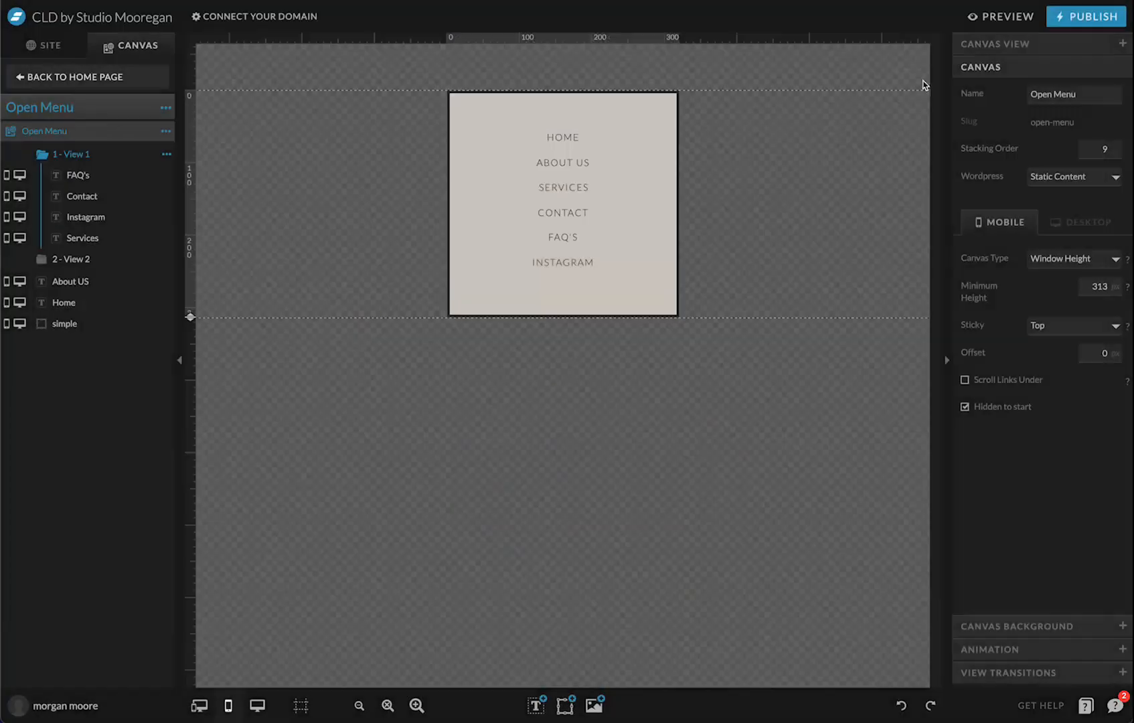